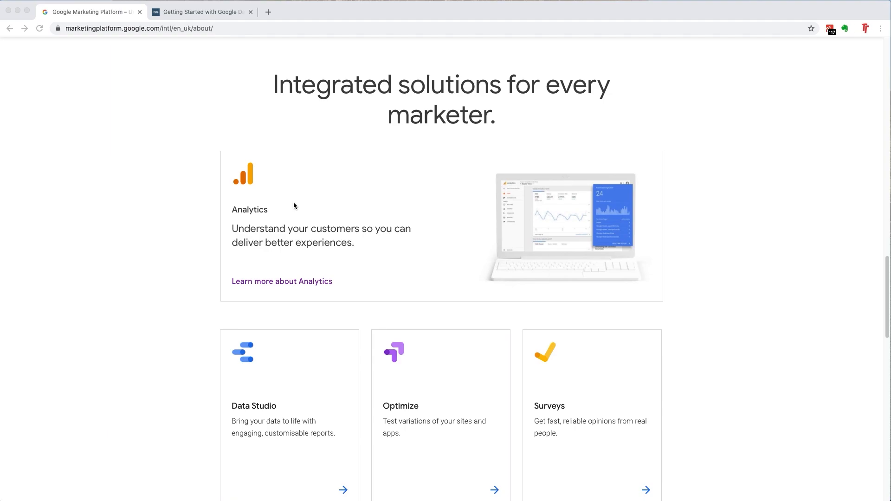
Look through the Google Marketing Platform page, examining its small-business and enterprise offerings and its integrated marketing products
scroll(293, 219, "up", 1)
scroll(293, 219, "up", 8)
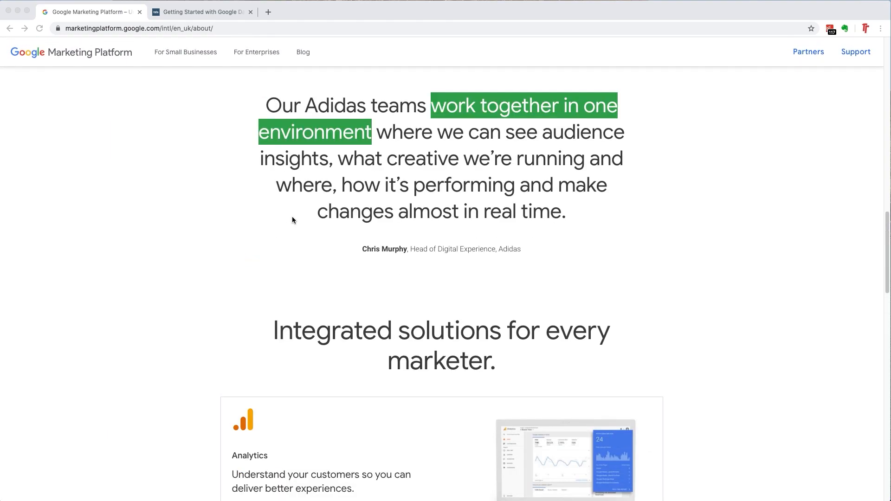
scroll(311, 214, "up", 5)
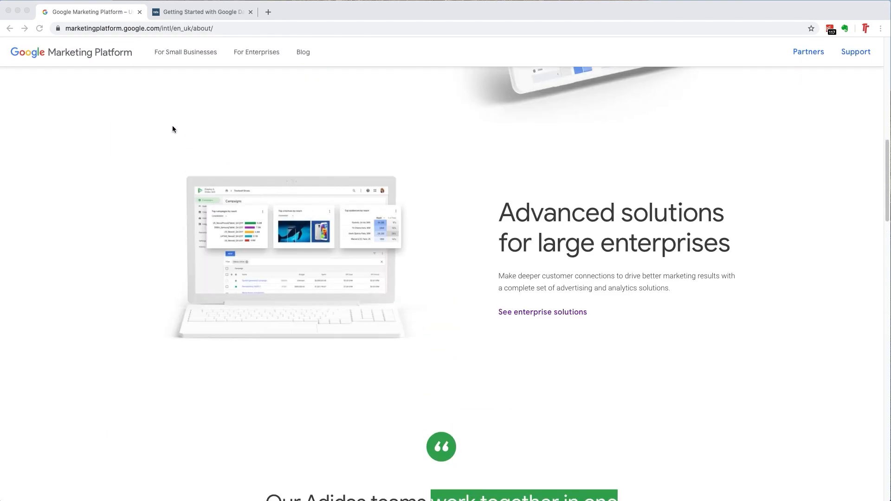
scroll(232, 284, "up", 7)
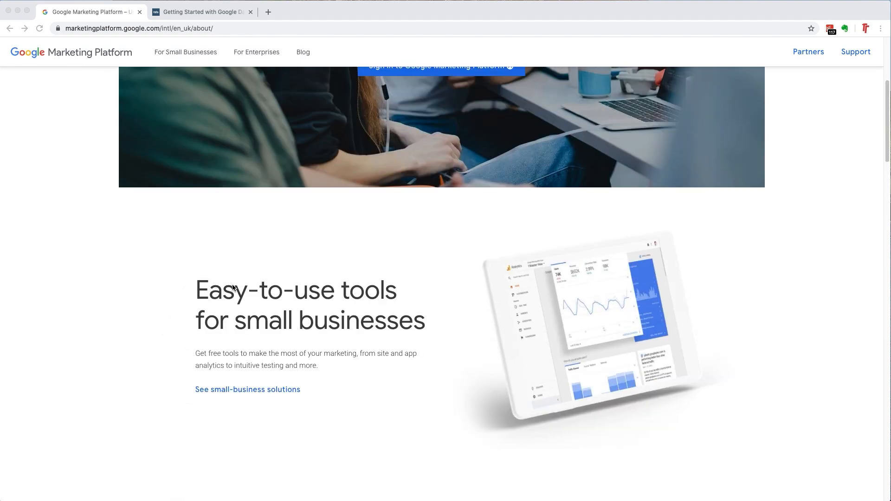
scroll(278, 333, "down", 12)
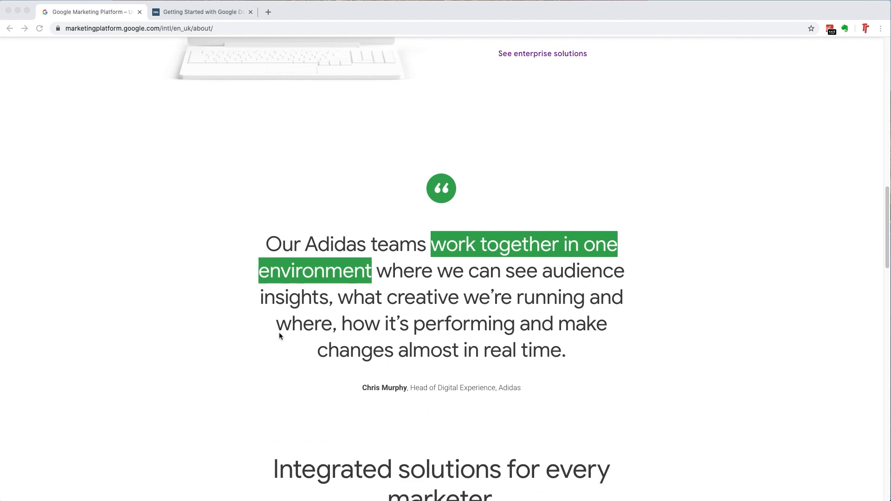
scroll(279, 332, "down", 9)
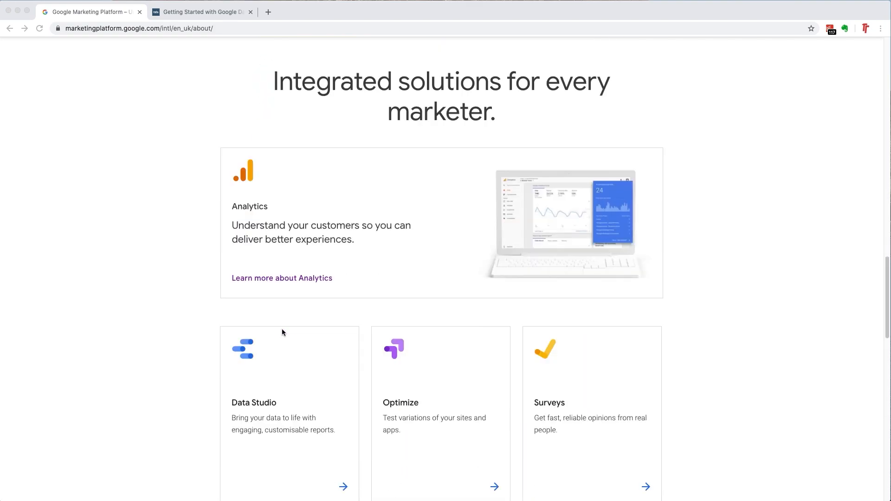
scroll(281, 333, "down", 3)
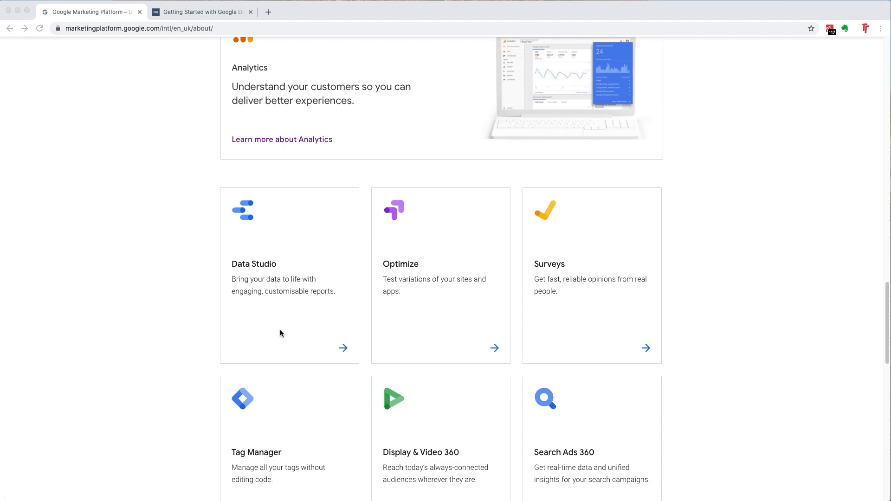
scroll(281, 329, "down", 1)
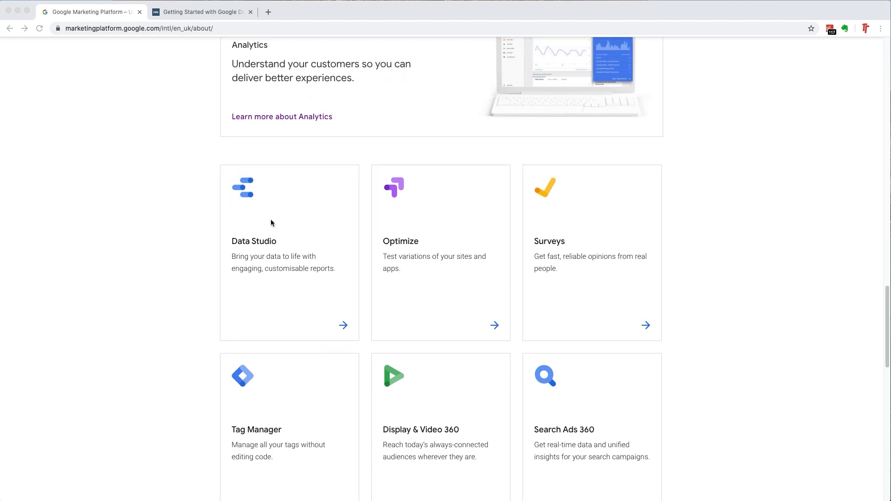
scroll(281, 246, "down", 1)
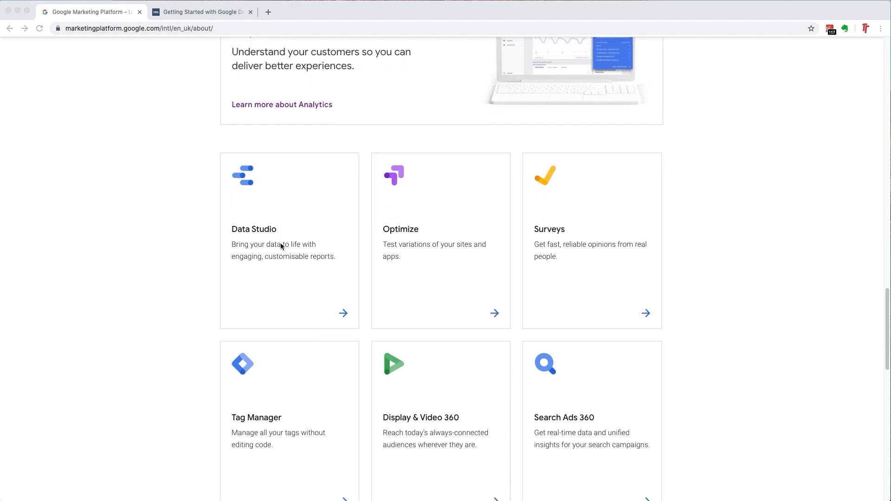
scroll(403, 310, "down", 1)
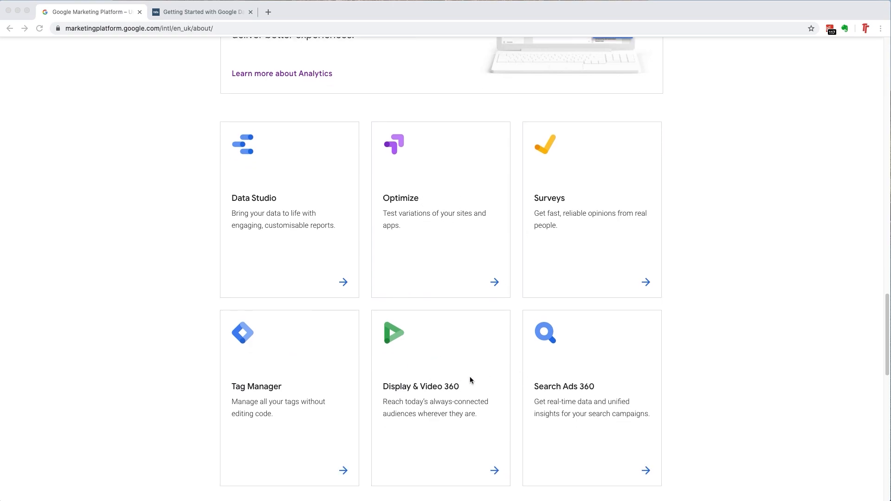
scroll(576, 371, "down", 1)
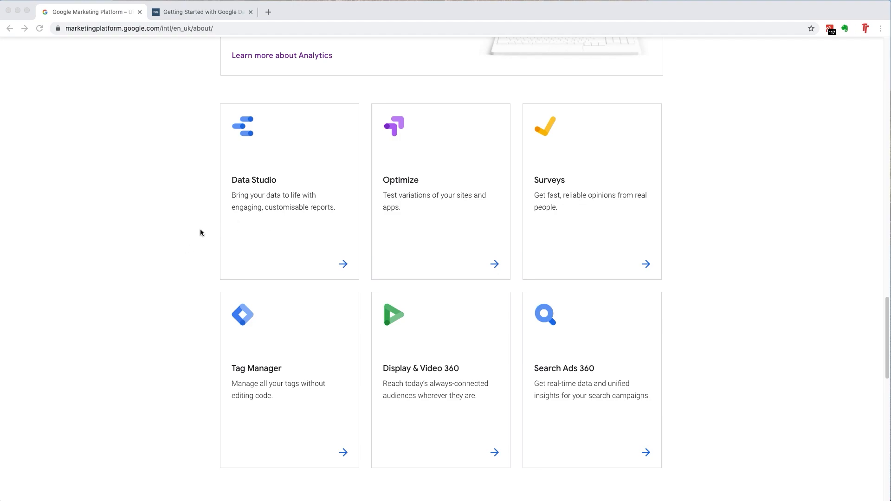
Read through the Getting Started with Google Data Studio article, covering the sample dashboard, the login and the report creation sections
left_click(209, 11)
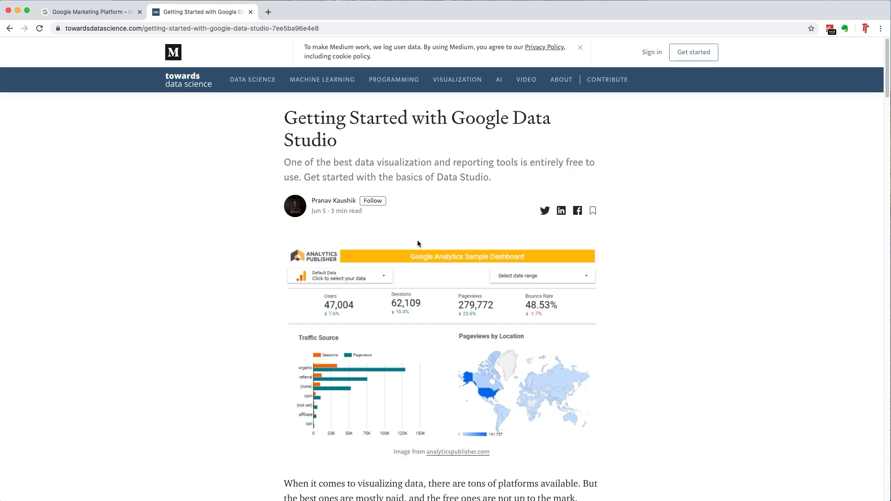
scroll(393, 225, "down", 5)
scroll(394, 248, "down", 4)
scroll(393, 252, "down", 3)
scroll(394, 253, "up", 10)
scroll(394, 253, "up", 1)
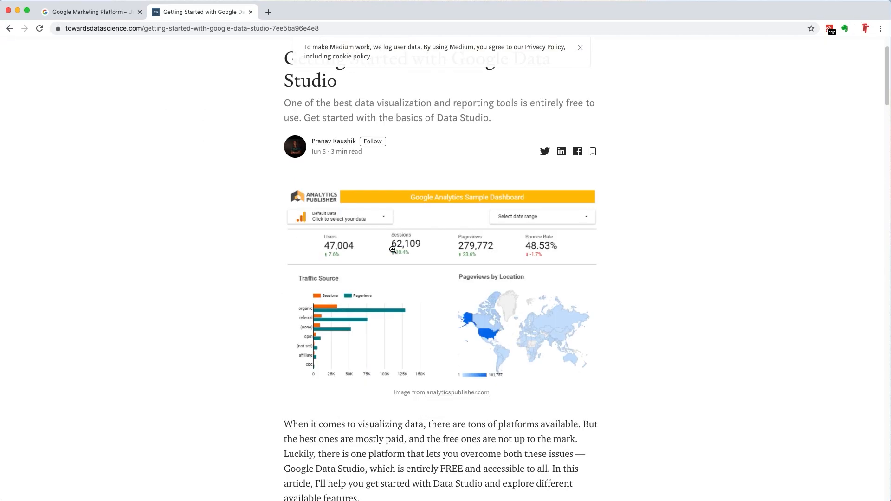
scroll(393, 250, "down", 5)
scroll(393, 253, "down", 4)
scroll(393, 252, "down", 5)
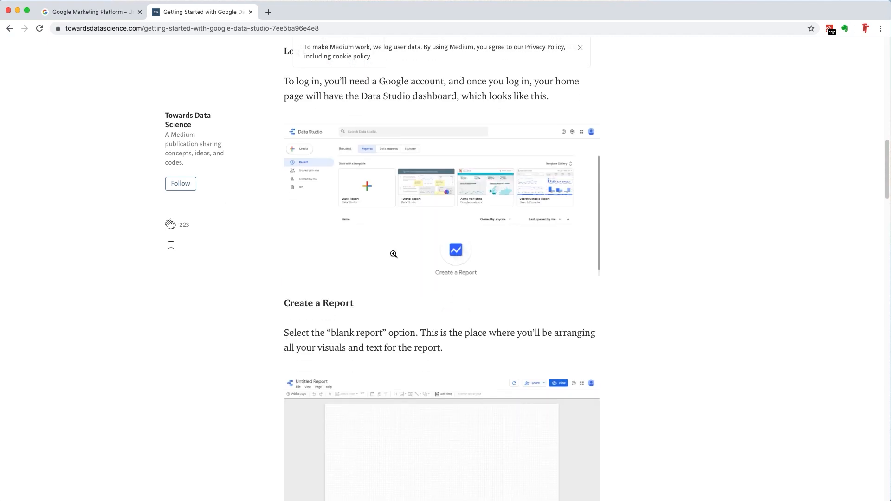
scroll(394, 254, "down", 4)
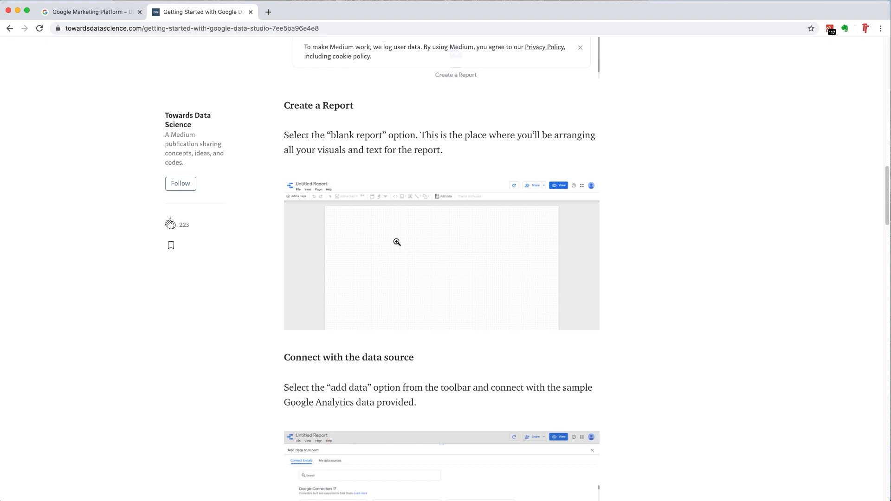
Return to the Google Marketing Platform page, launch Data Studio for free from its product page, and close the other two pages
key("ctrl+shift+Tab")
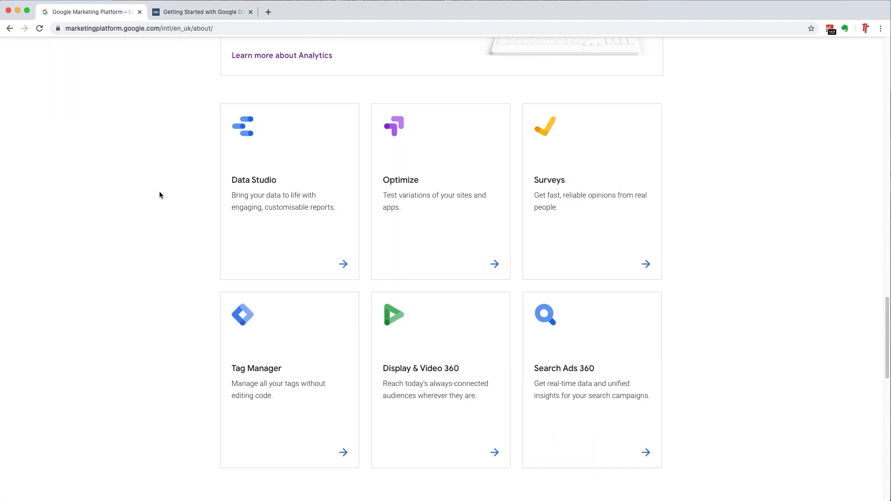
scroll(155, 191, "up", 6)
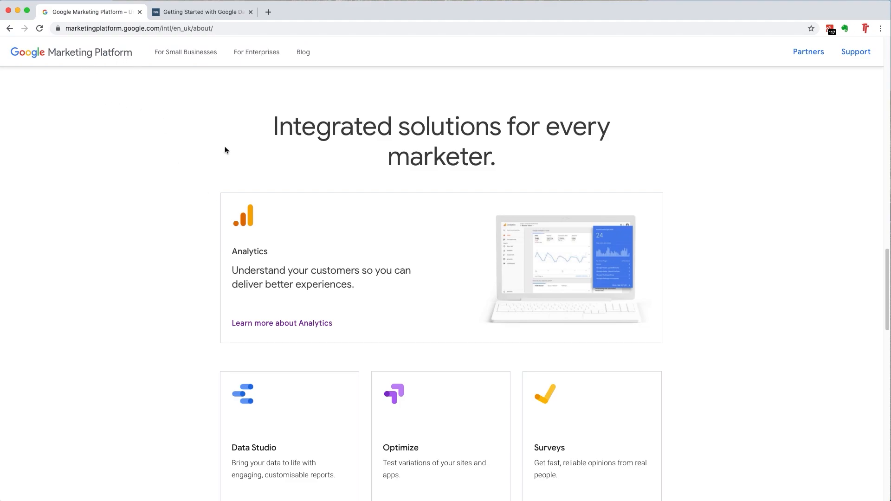
scroll(209, 255, "up", 1)
scroll(208, 256, "down", 5)
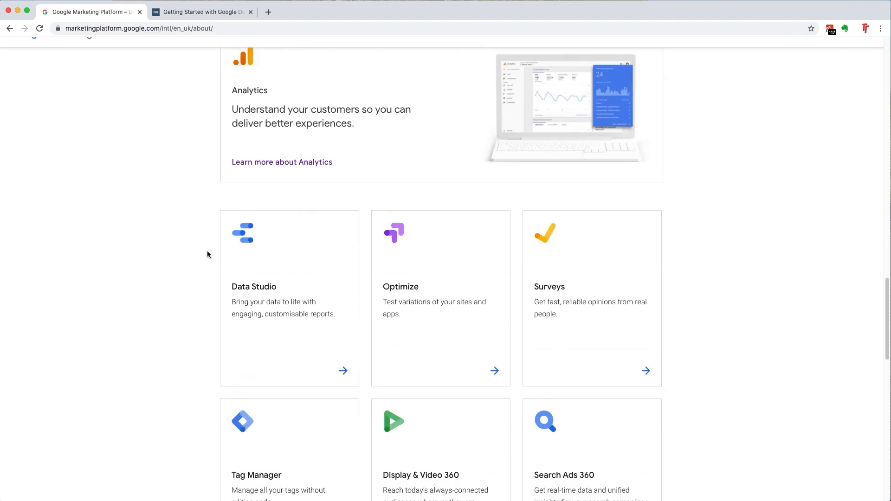
left_click(336, 255)
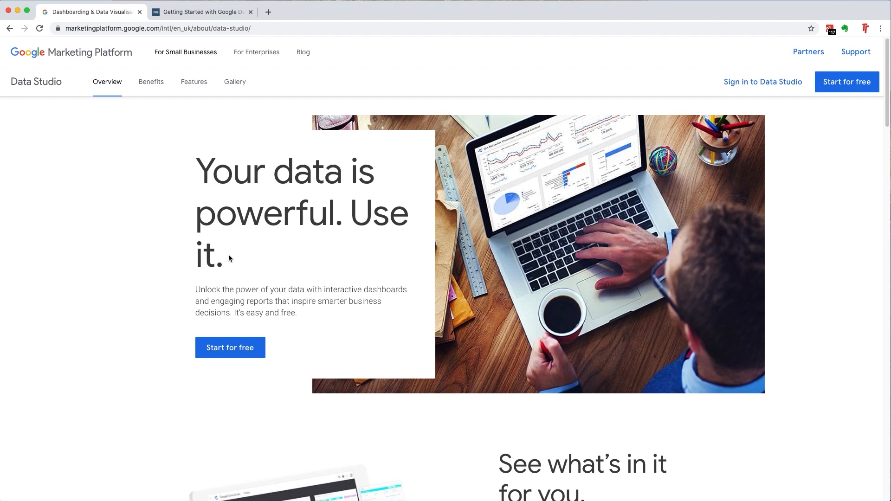
left_click(225, 357)
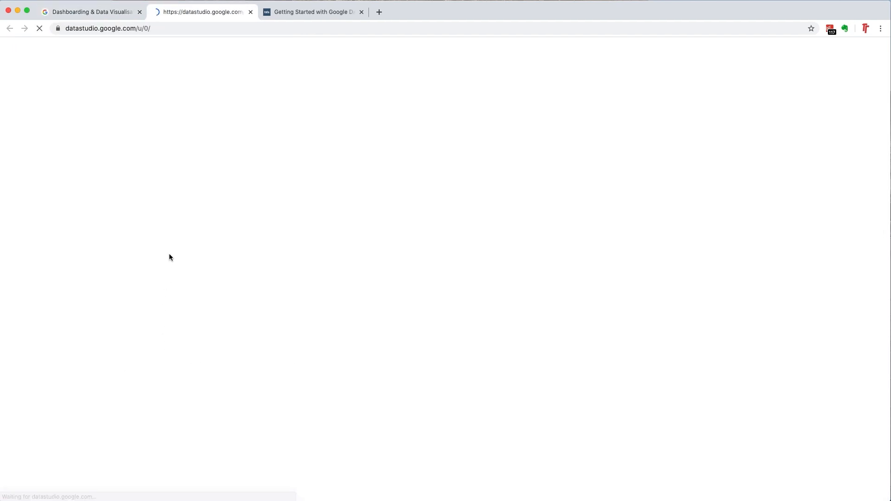
left_click(140, 13)
left_click(250, 12)
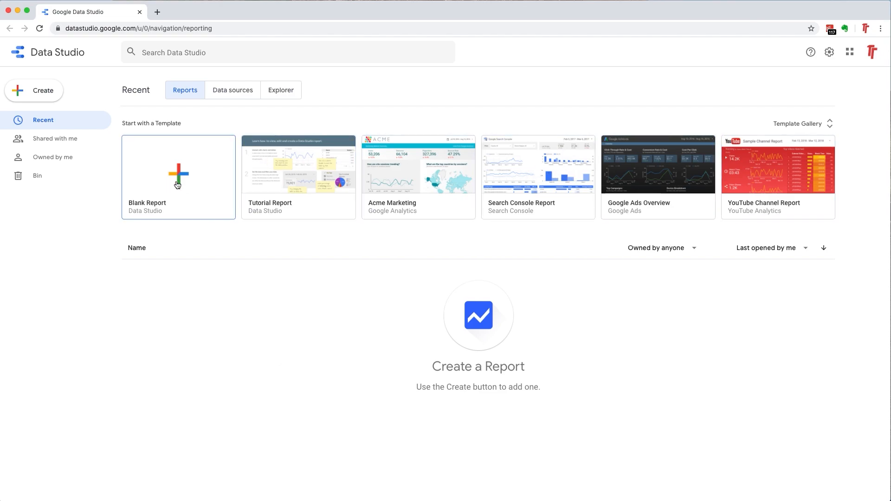
Preview the Acme Marketing template and look through the preset periods offered by its date range filter
left_click(426, 166)
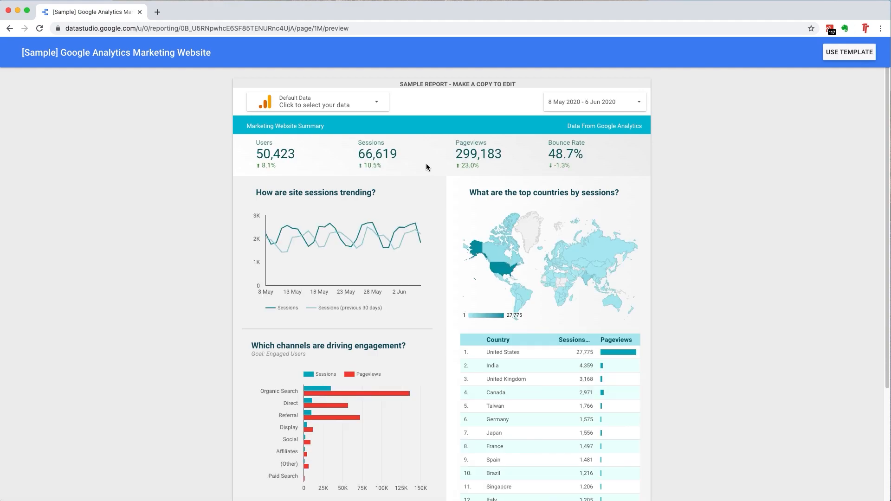
mouse_move(327, 229)
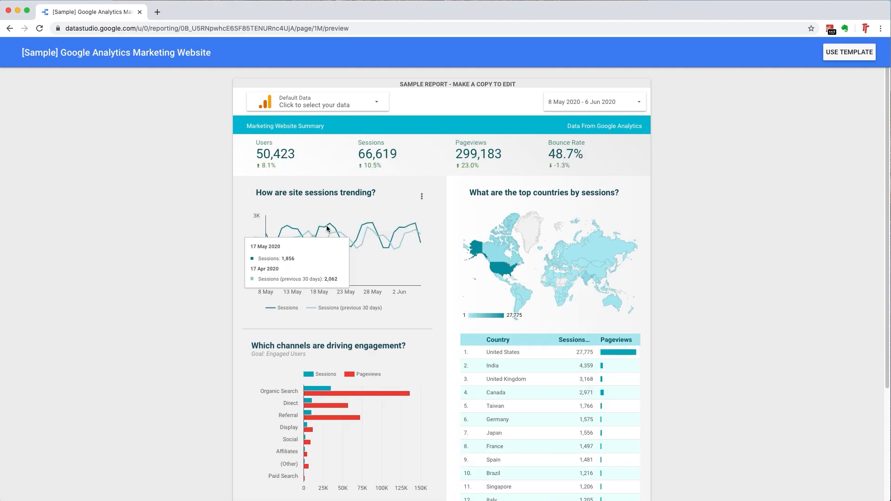
left_click(617, 100)
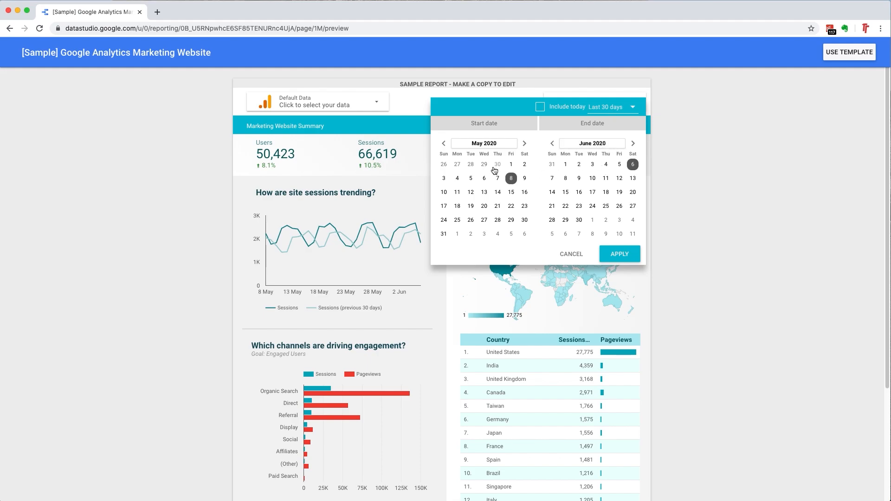
left_click(630, 108)
scroll(624, 154, "down", 5)
scroll(624, 167, "up", 5)
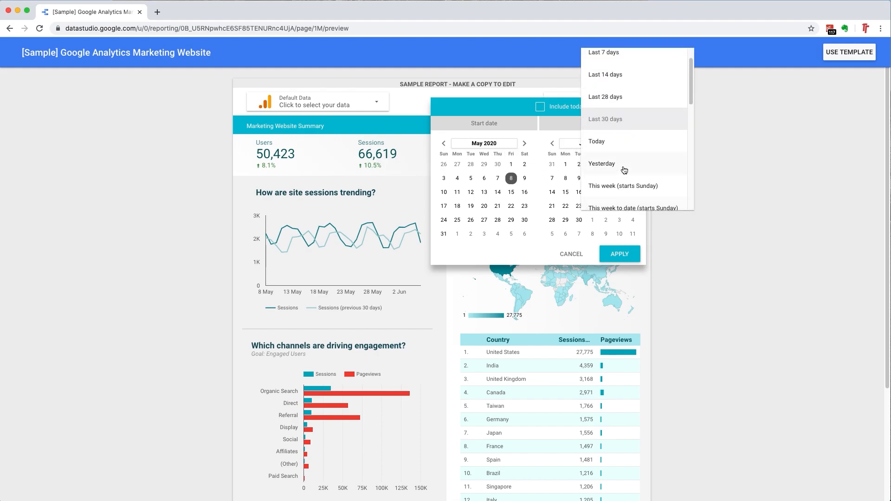
scroll(624, 170, "up", 2)
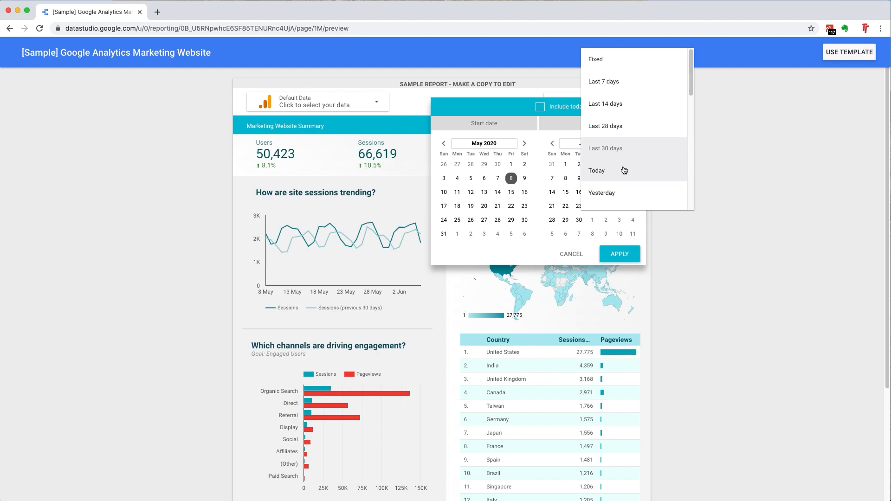
left_click(739, 163)
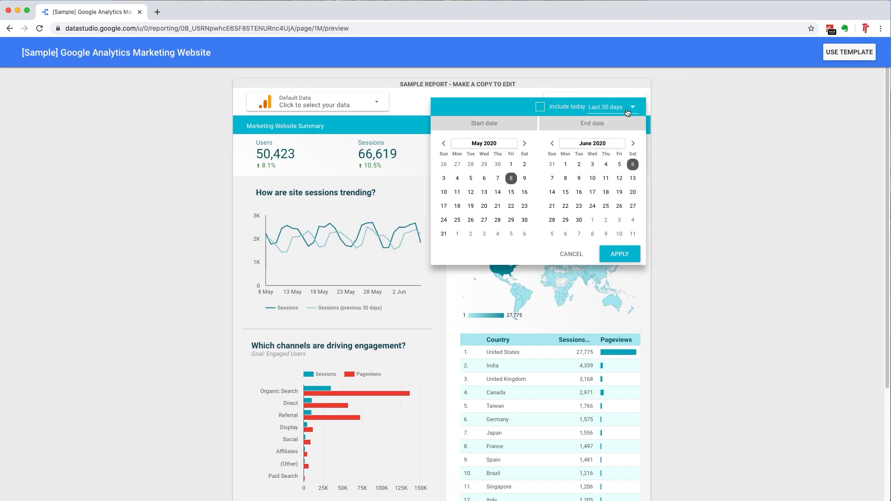
Include today in the sample report's last 30 days date range and apply it
left_click(627, 111)
left_click(539, 109)
left_click(540, 107)
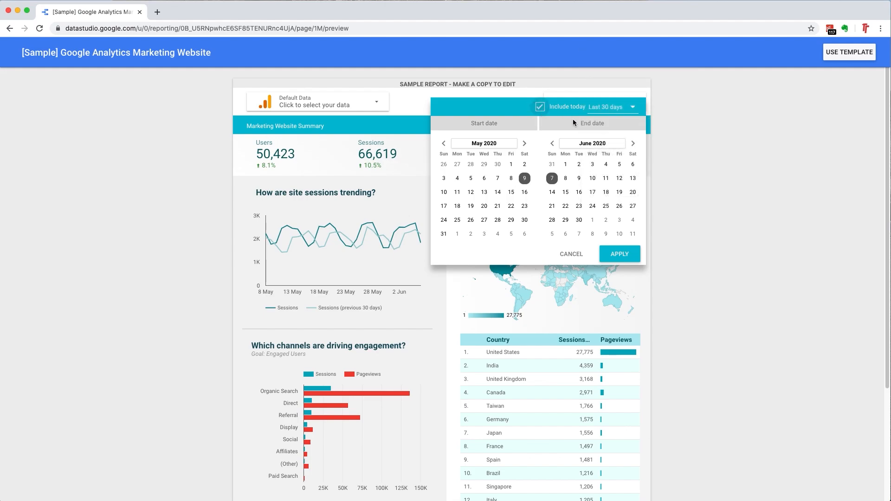
left_click(625, 257)
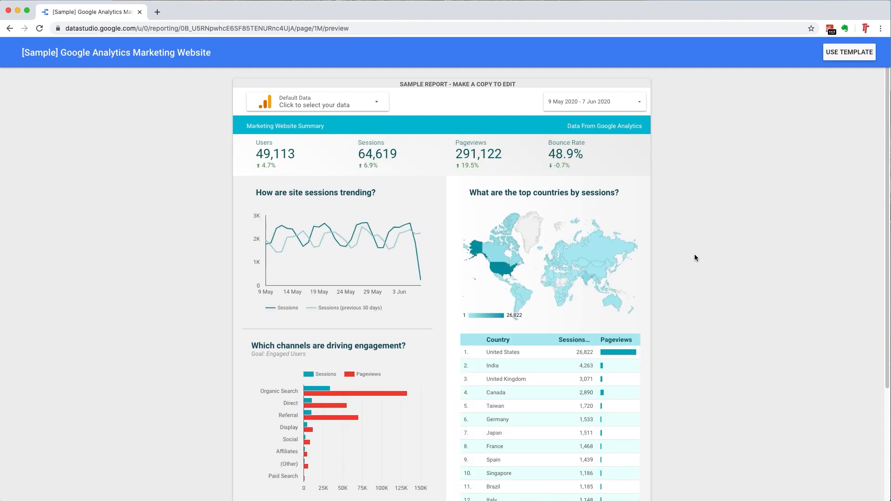
Examine the sample report's charts and country table, and browse the Analytics accounts available as its data source
scroll(695, 257, "down", 5)
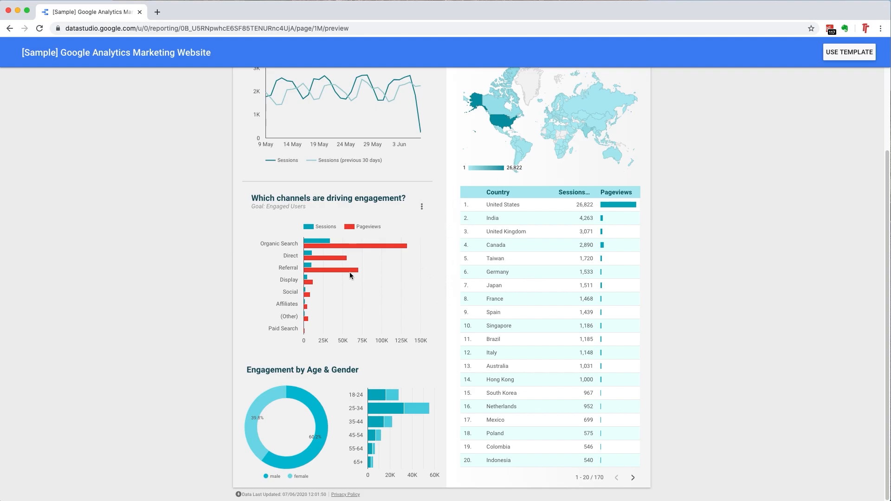
scroll(331, 186, "up", 5)
left_click(353, 101)
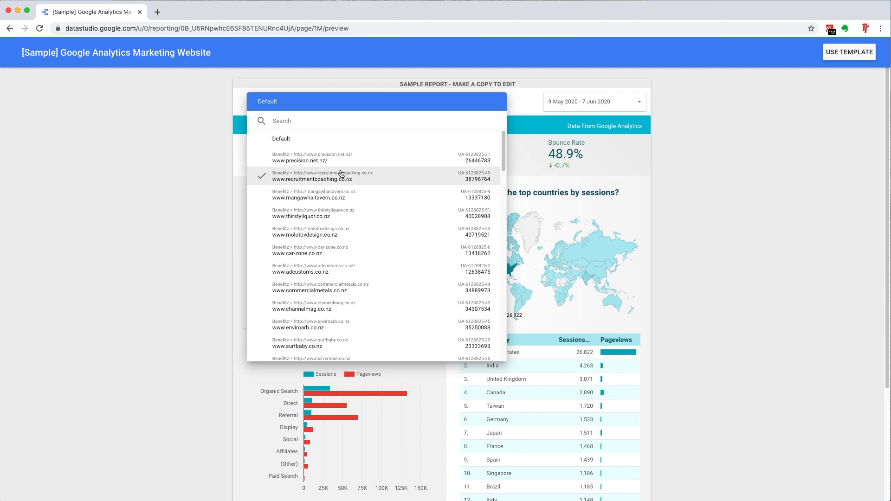
scroll(351, 232, "down", 10)
scroll(353, 238, "down", 5)
scroll(353, 238, "down", 4)
scroll(352, 235, "up", 6)
scroll(351, 234, "down", 3)
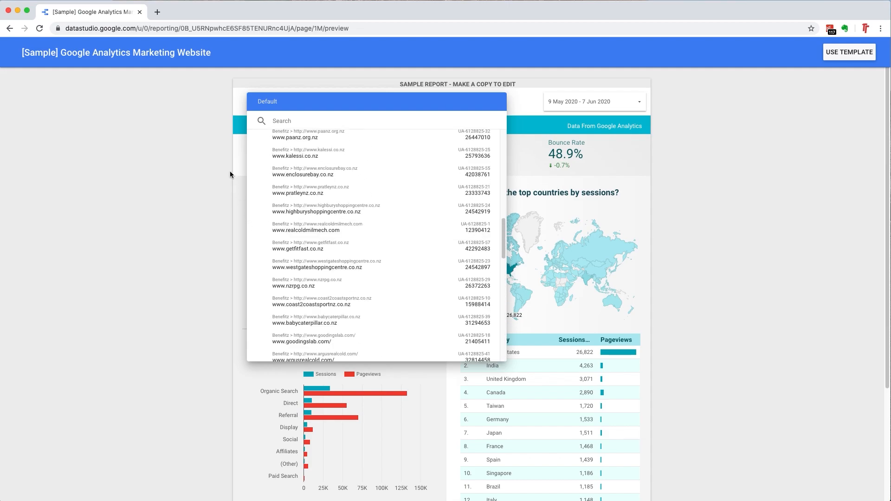
left_click(215, 172)
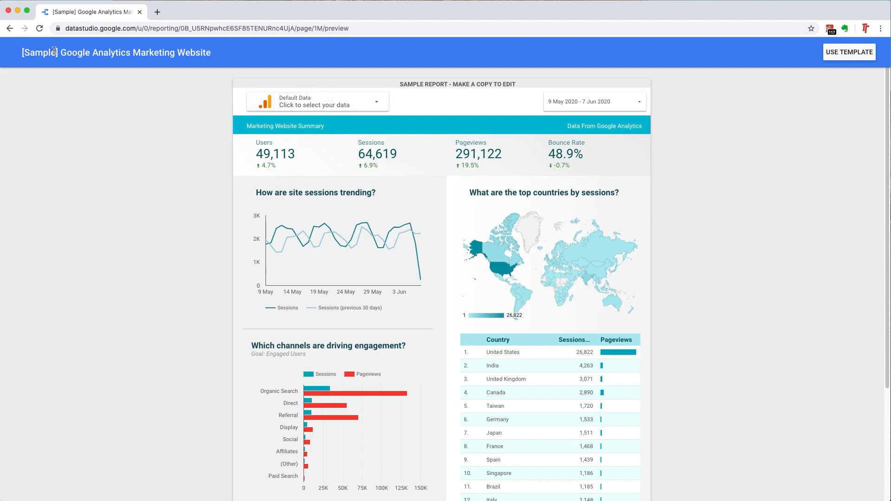
Return to the Data Studio home page, start a blank report and proceed through the welcome screen to the terms of service
left_click(9, 28)
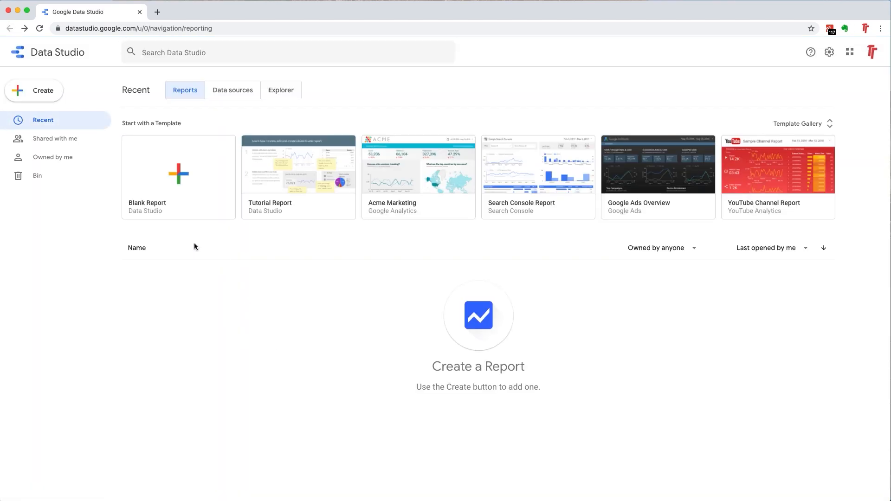
left_click(178, 176)
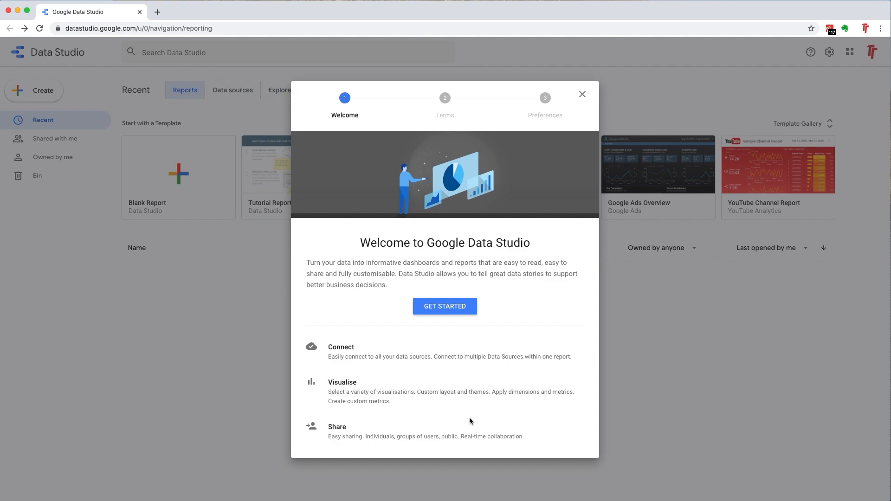
left_click(452, 308)
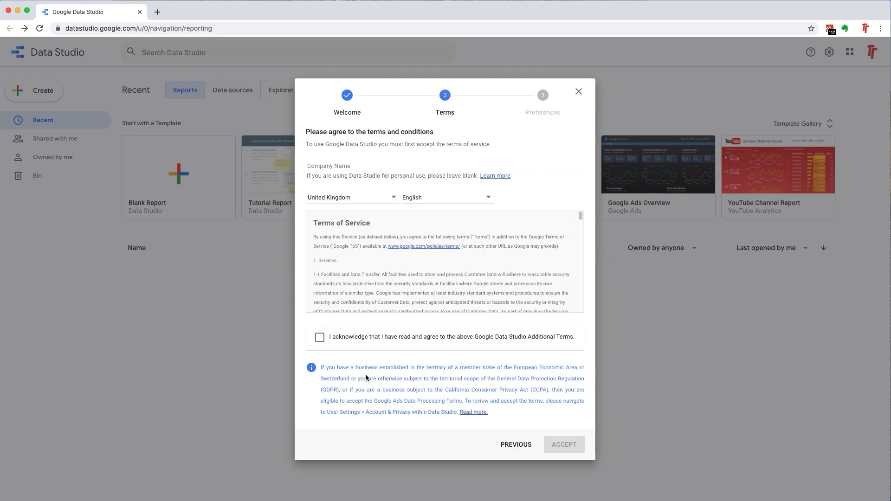
Read through the terms of service, acknowledge the Google Data Studio Additional Terms with the company name left blank, and accept
scroll(392, 303, "down", 10)
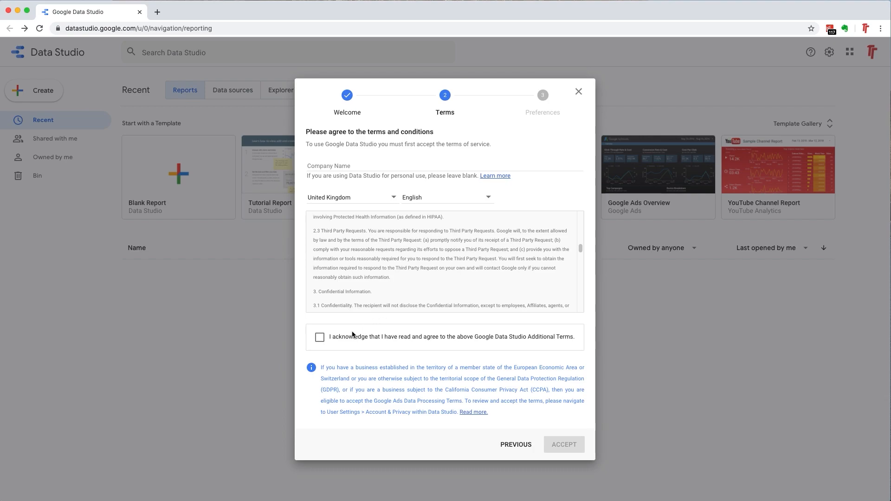
left_click(327, 340)
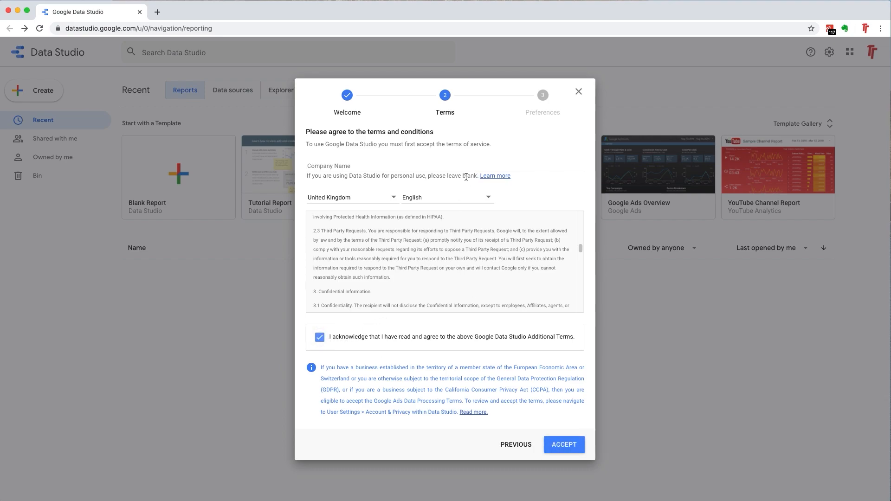
left_click(569, 449)
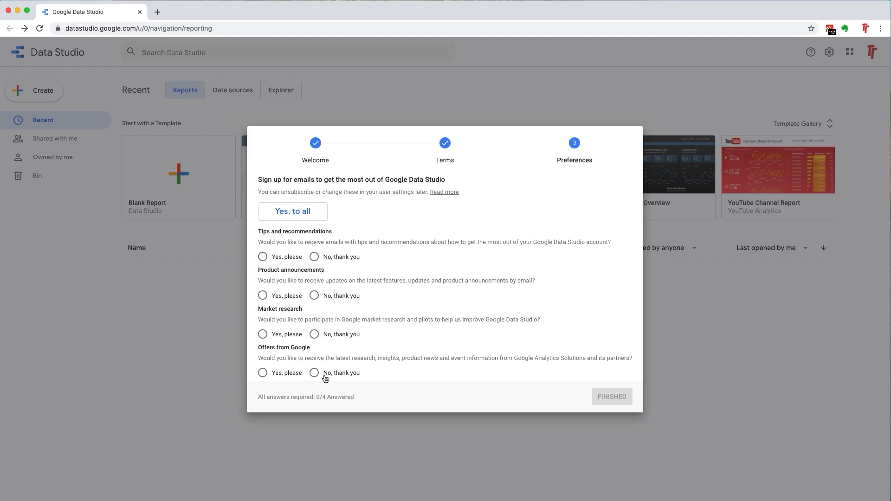
Opt in to tips and recommendations, decline product announcements, market research and Google offers, finish the setup and create a blank report
left_click(268, 257)
left_click(320, 297)
left_click(320, 333)
left_click(319, 375)
left_click(599, 396)
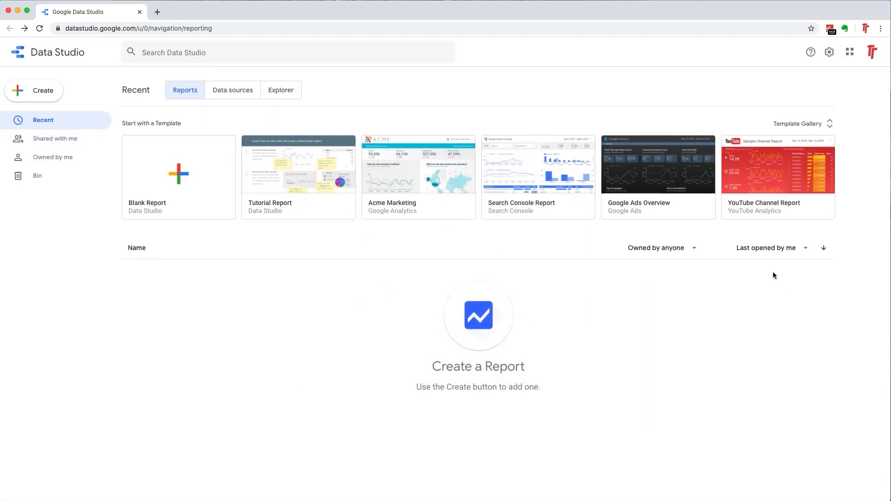
left_click(178, 174)
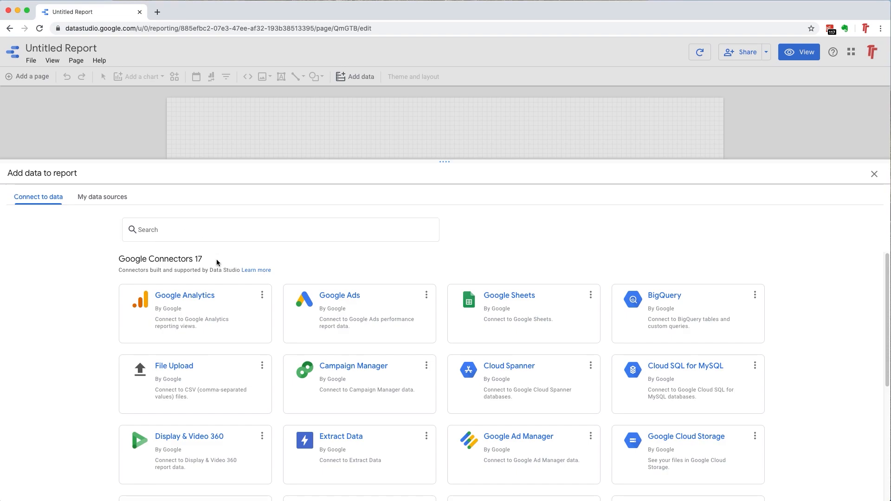
Look through the Google connectors available for the report's data, from Google Analytics to YouTube Analytics
scroll(161, 274, "down", 1)
scroll(208, 321, "down", 15)
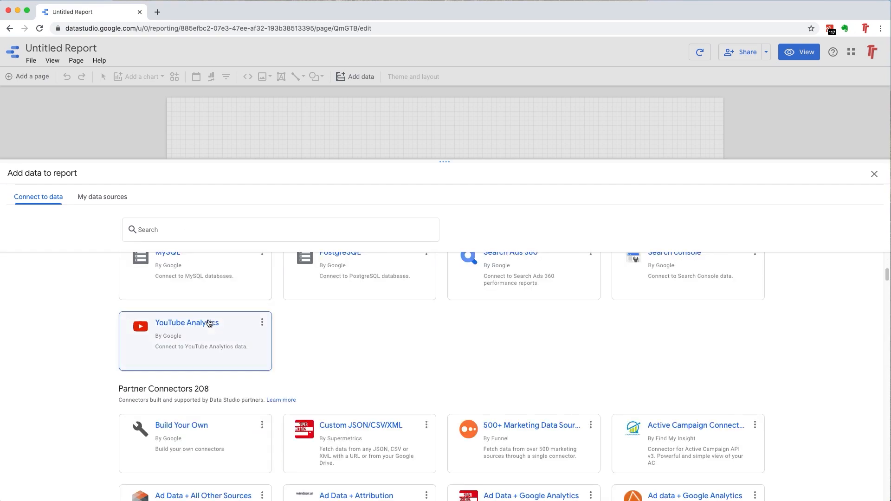
scroll(82, 333, "down", 2)
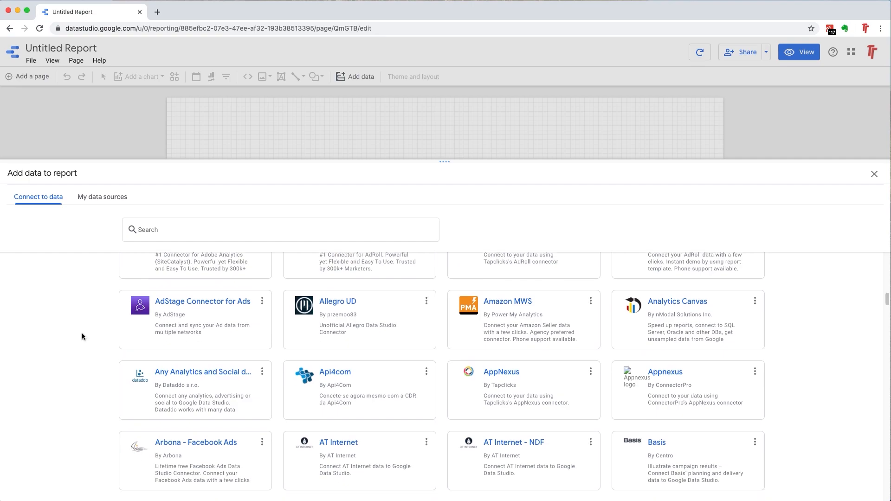
scroll(94, 341, "up", 10)
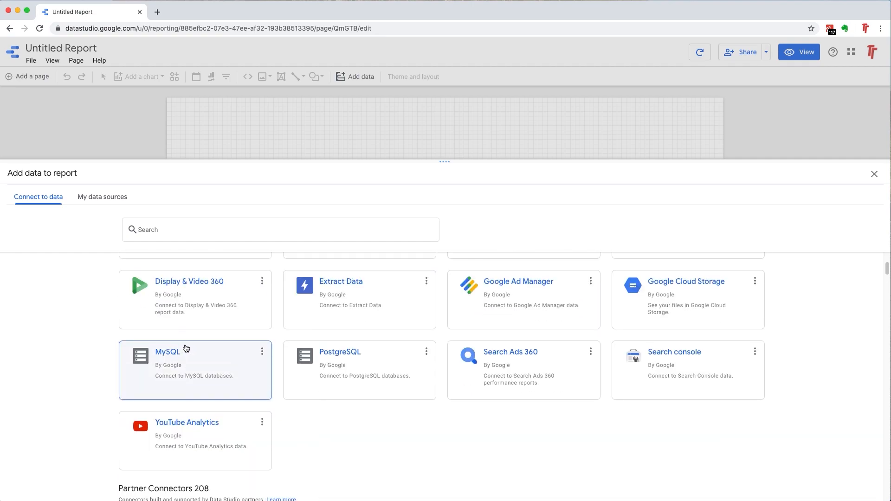
scroll(243, 449, "up", 2)
scroll(242, 409, "down", 3)
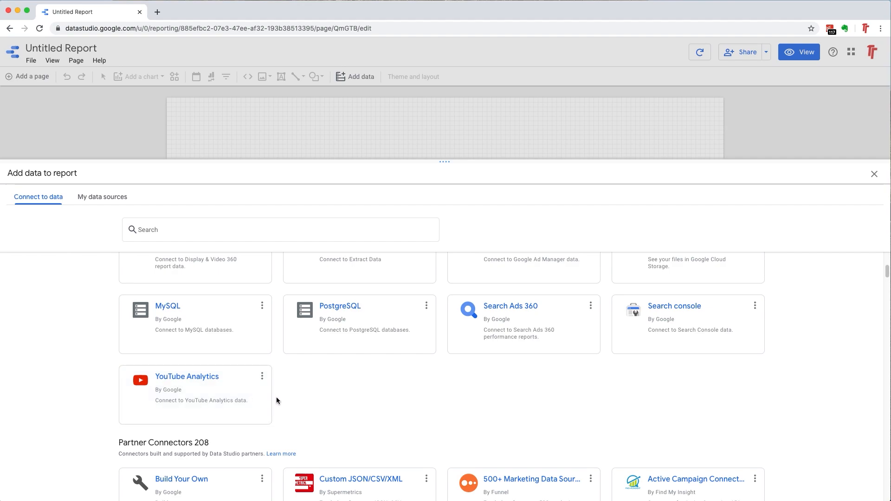
scroll(246, 404, "up", 1)
scroll(239, 406, "up", 3)
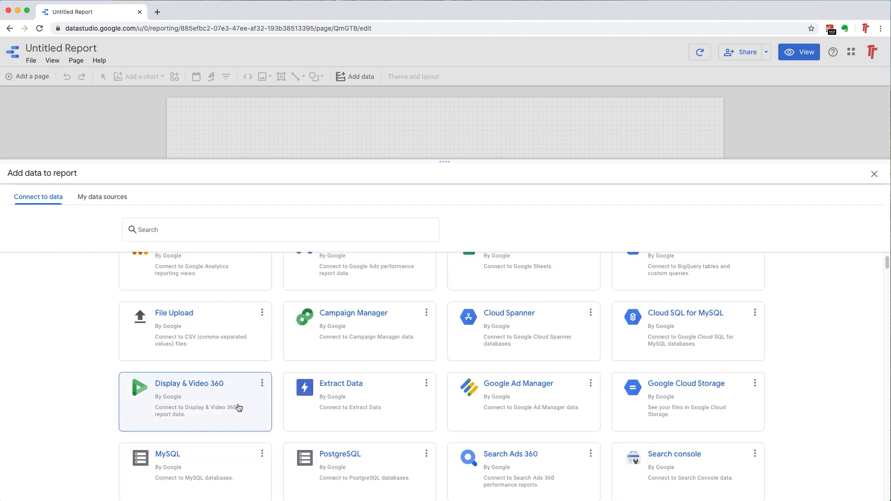
scroll(236, 407, "down", 3)
scroll(288, 402, "down", 2)
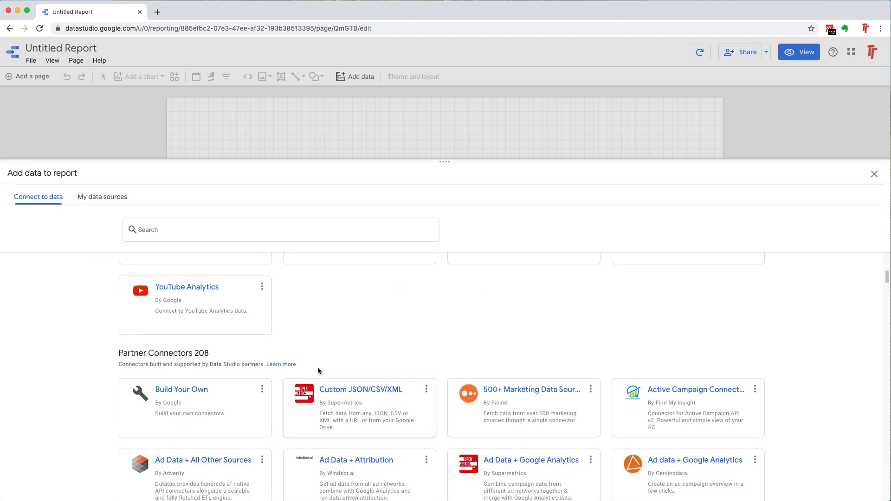
scroll(318, 376, "up", 7)
scroll(318, 376, "up", 1)
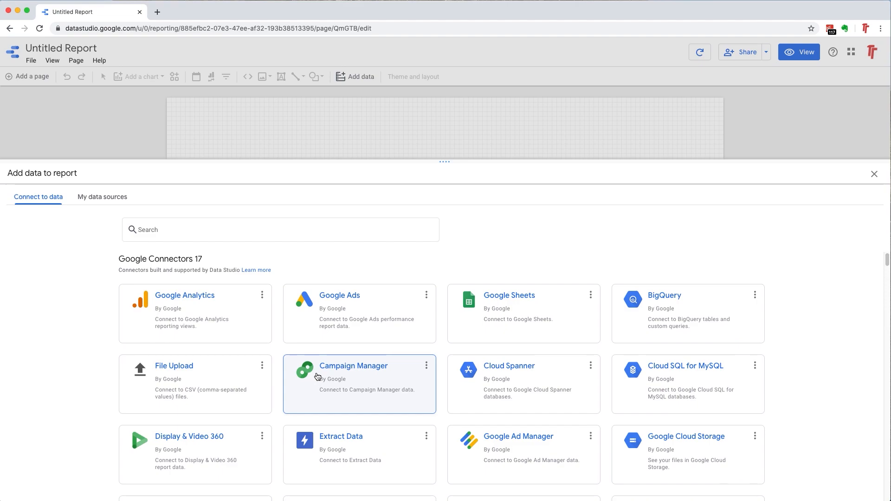
scroll(318, 377, "down", 6)
scroll(344, 399, "down", 2)
scroll(325, 388, "up", 3)
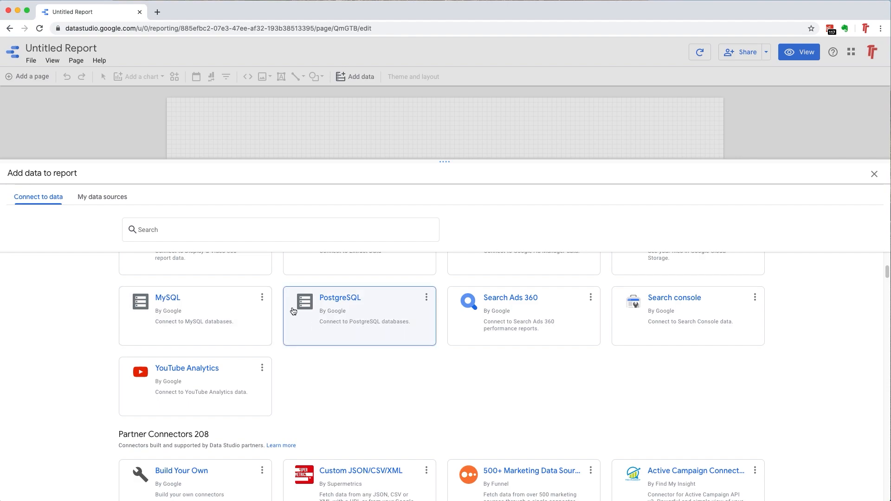
scroll(349, 355, "down", 2)
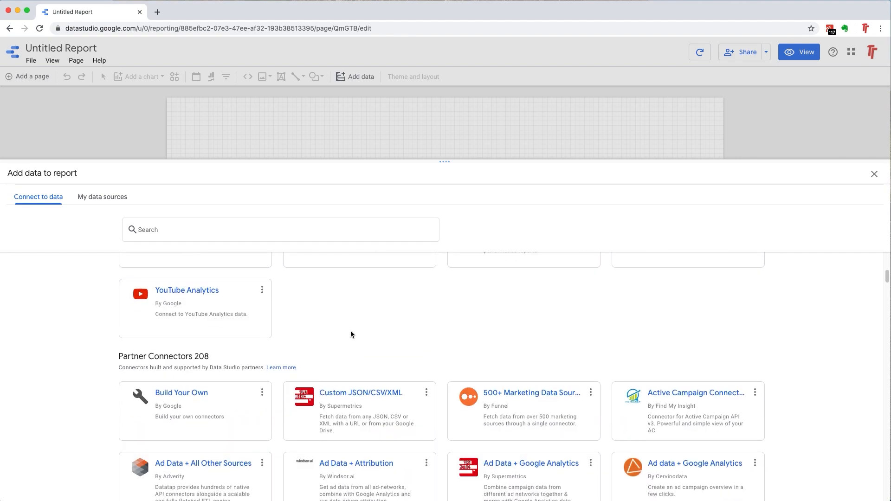
Browse the partner connectors, including those for advertising platforms, Facebook insights and third-party Google services
scroll(351, 333, "down", 1)
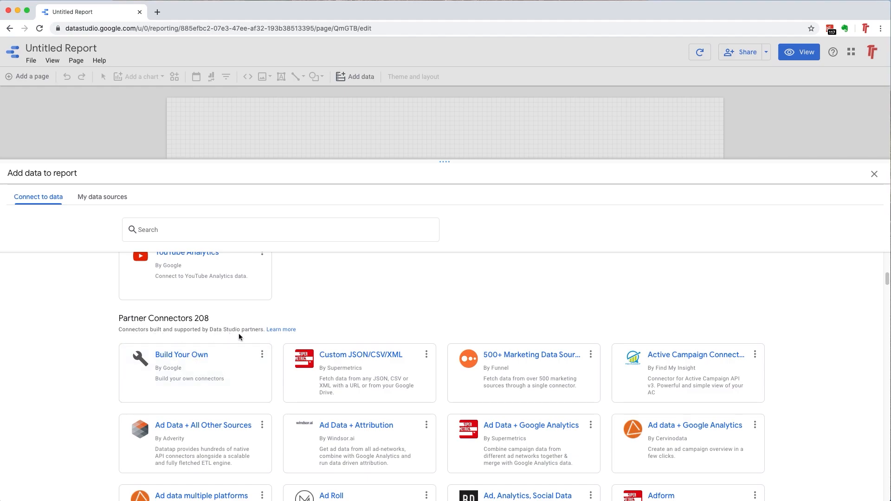
scroll(391, 304, "down", 5)
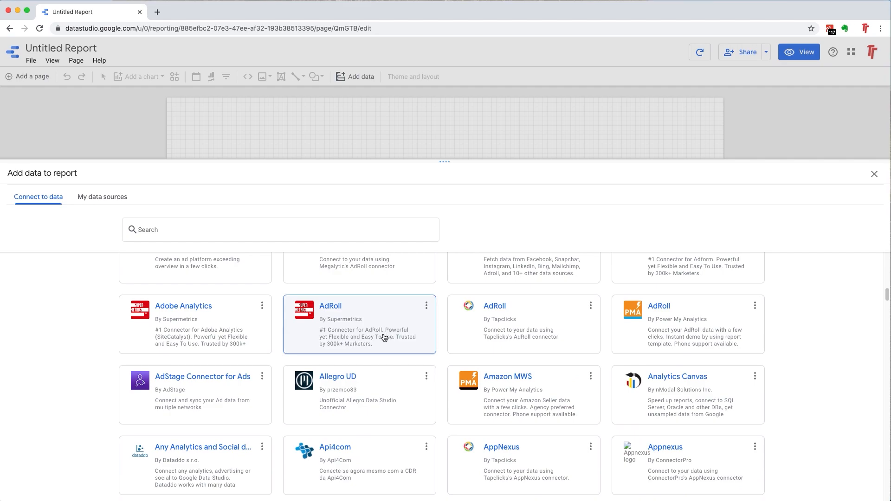
scroll(356, 352, "down", 6)
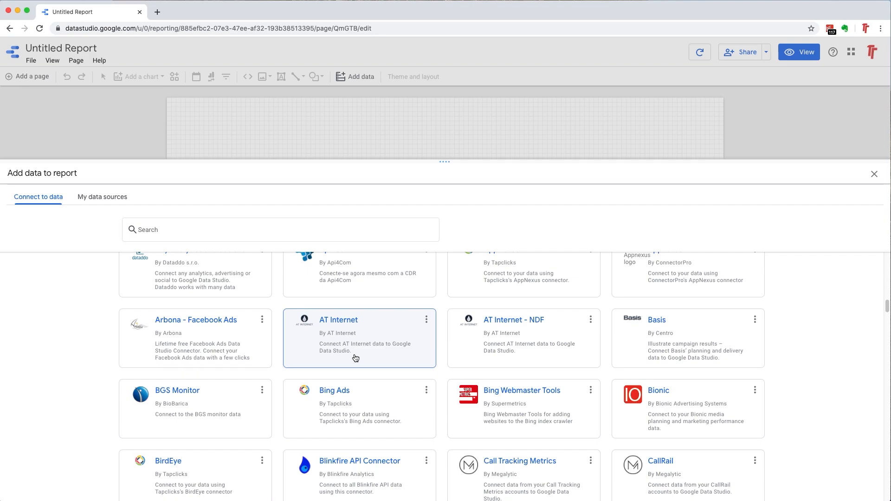
scroll(355, 358, "down", 8)
scroll(357, 354, "down", 5)
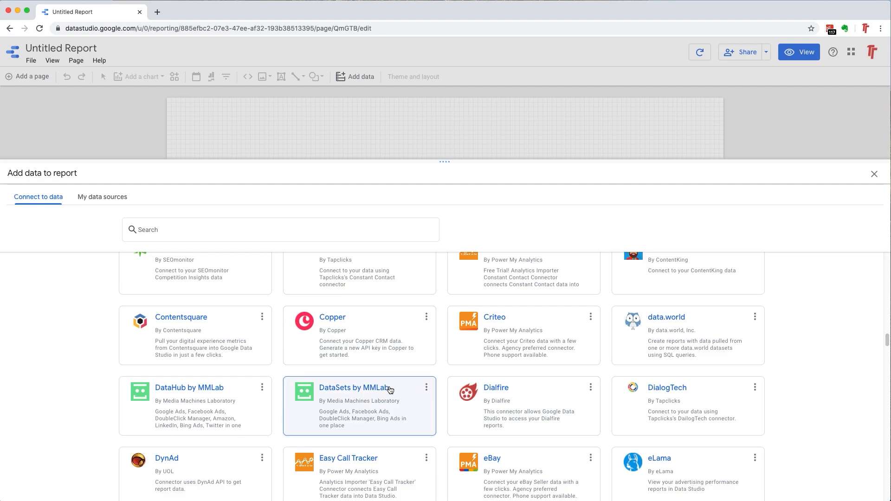
scroll(390, 392, "down", 8)
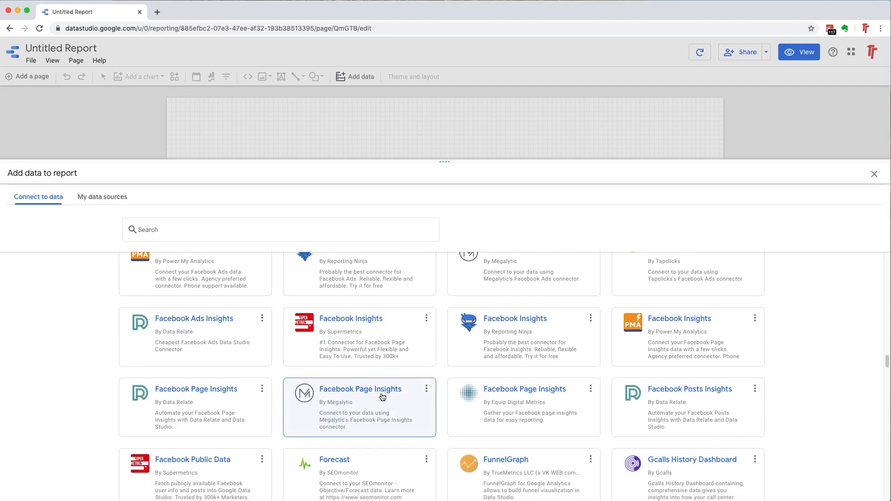
scroll(383, 397, "down", 2)
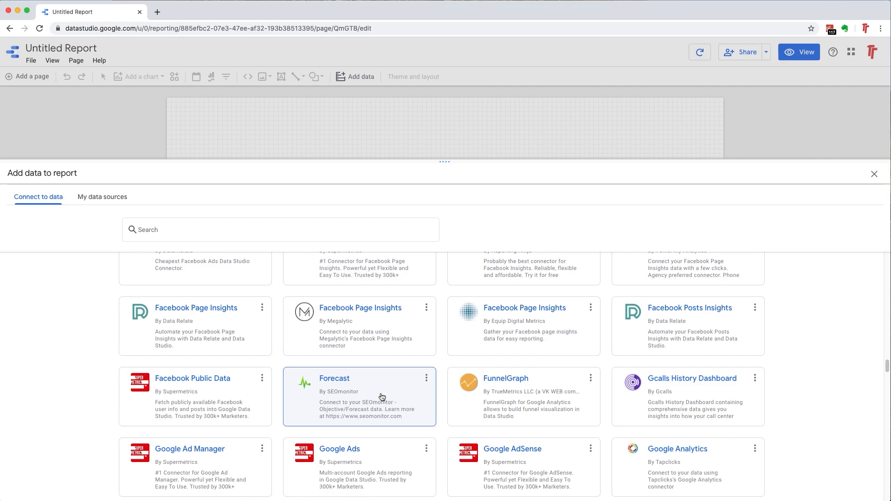
scroll(383, 399, "down", 3)
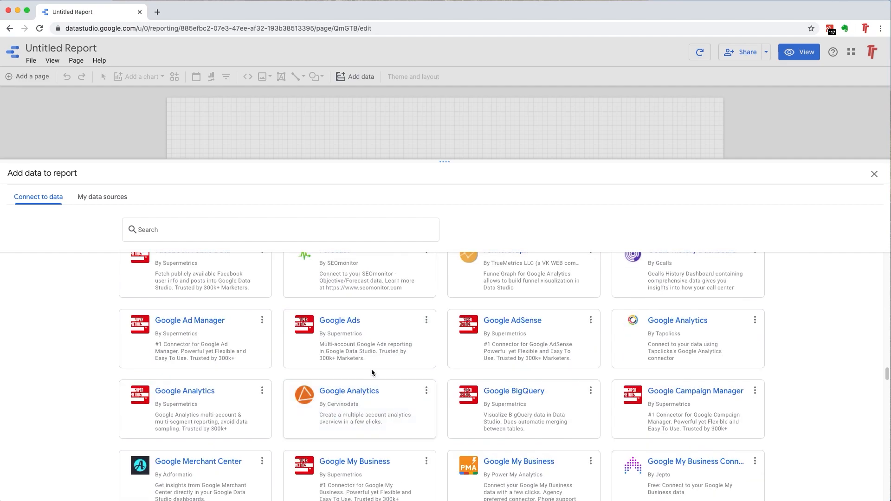
Search the connectors for "youtub", review the matches in each connector group, and clear the search
left_click(256, 231)
type("youtub")
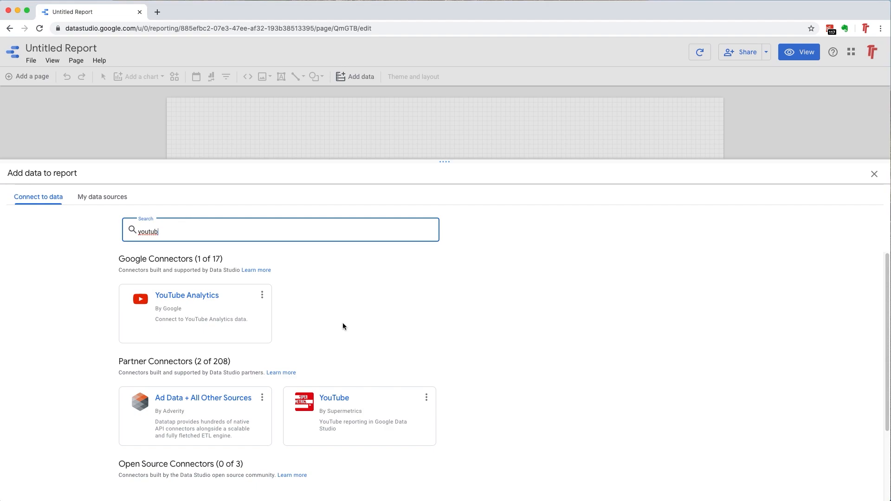
scroll(342, 324, "down", 2)
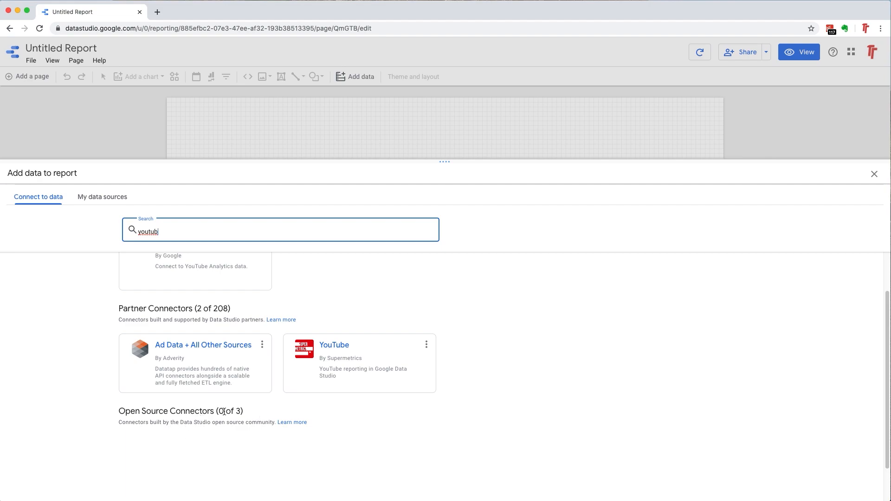
left_click_drag(223, 230, 96, 230)
key("BackSpace")
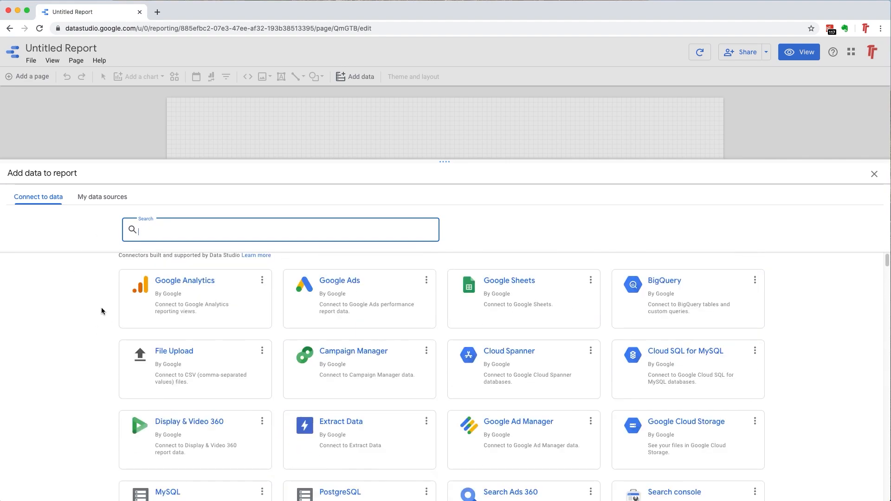
Look through the sample data sources already available in the account and return to the connector list
left_click(102, 196)
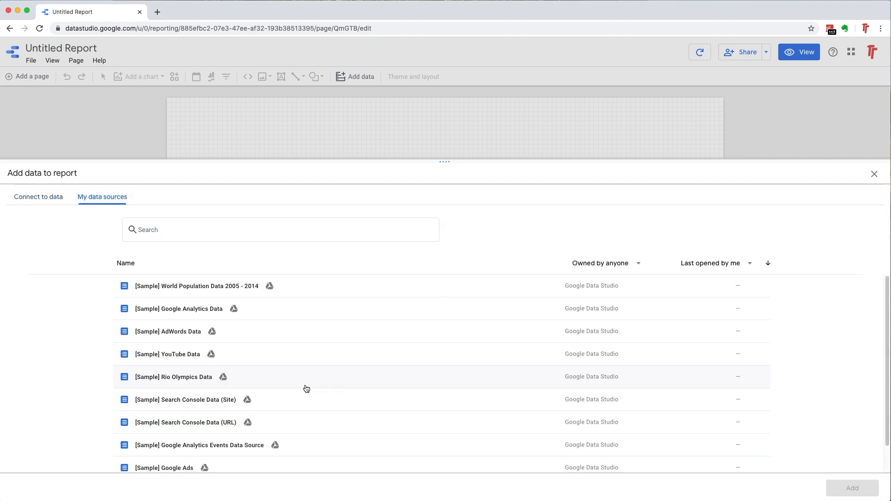
scroll(105, 375, "down", 1)
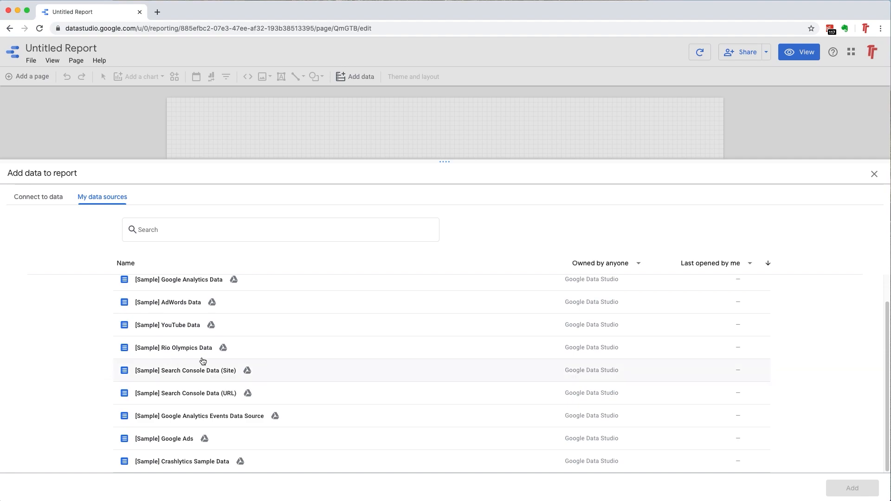
scroll(289, 371, "up", 1)
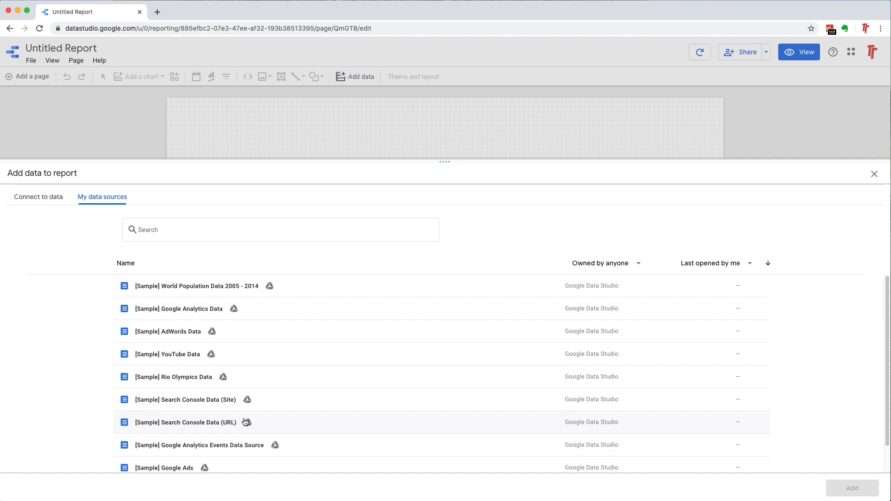
left_click(56, 200)
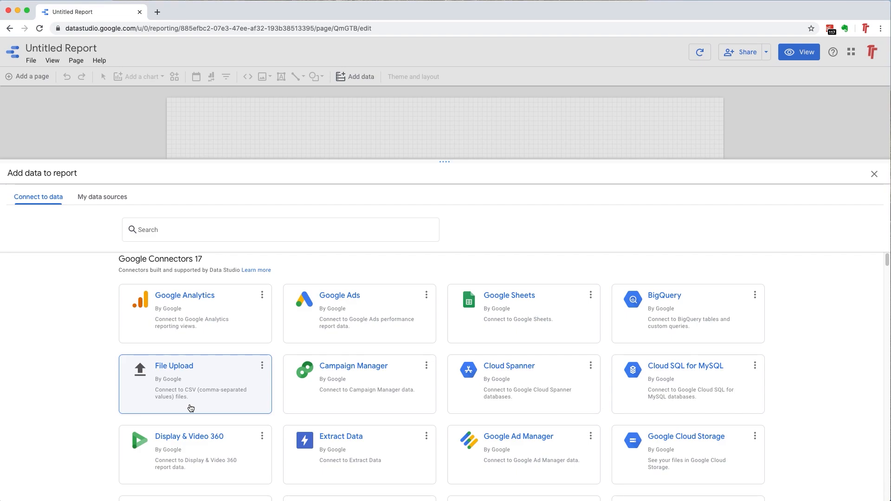
Search the connectors for "exce" and clear the search to restore the full list
left_click(177, 231)
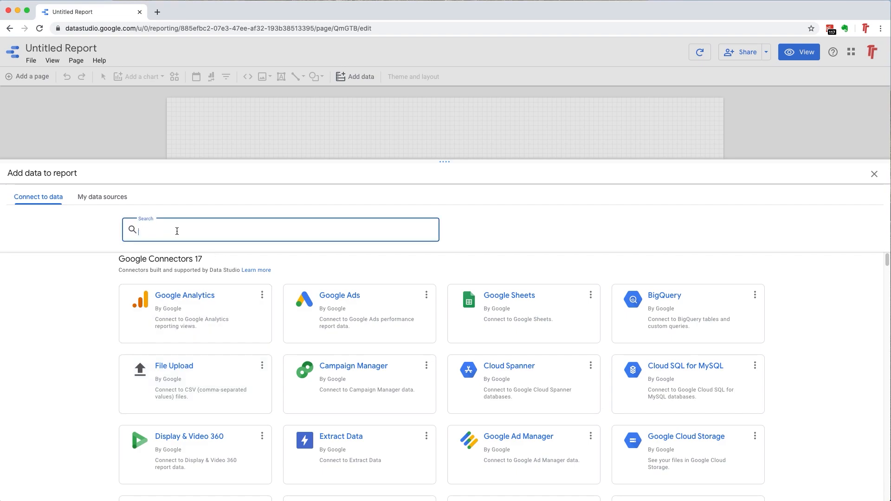
type("exce")
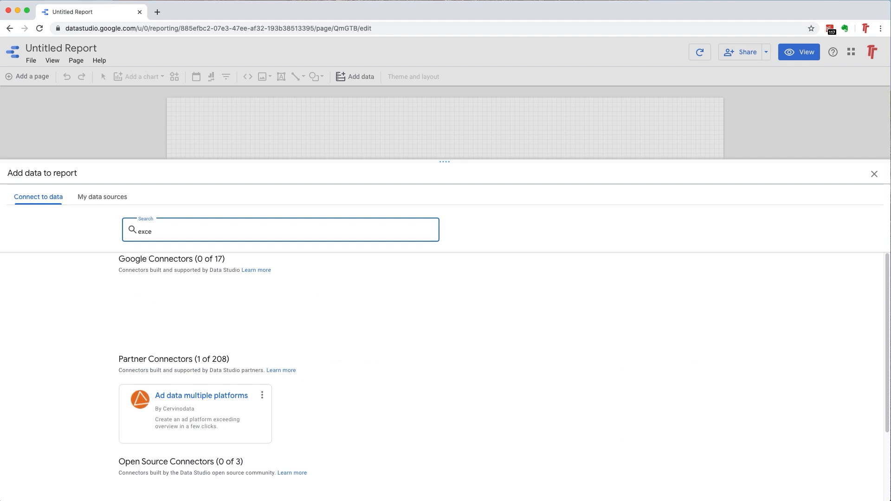
key("BackSpace")
key("BackSpace")
key("BackSpace")
key("BackSpace")
left_click(51, 346)
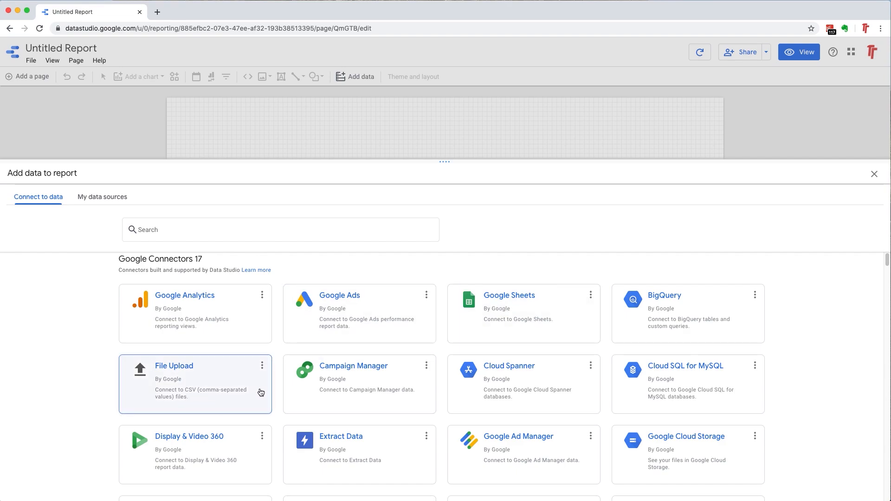
Choose the File Upload connector and authorise its connection to Google Cloud Storage
left_click(262, 366)
left_click(193, 387)
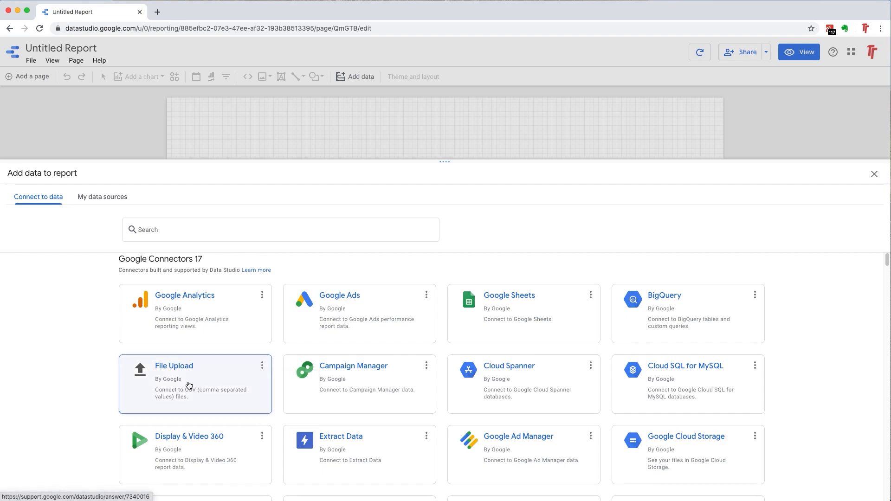
left_click(190, 378)
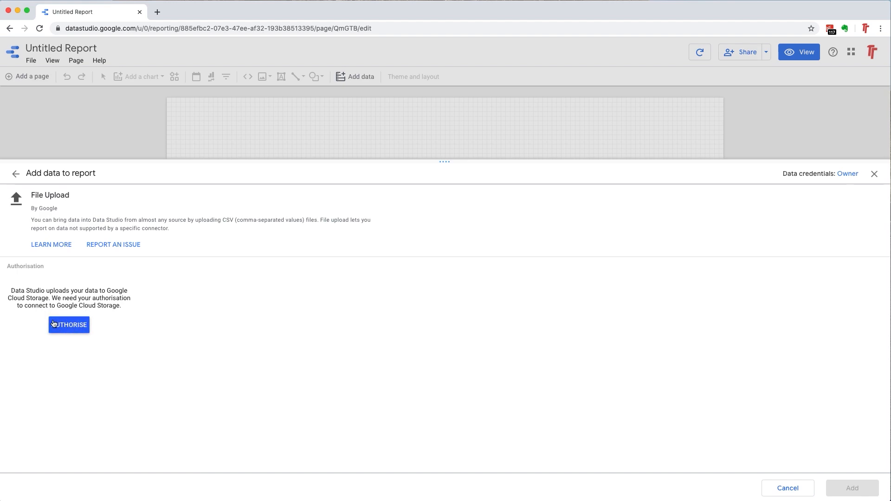
left_click(69, 327)
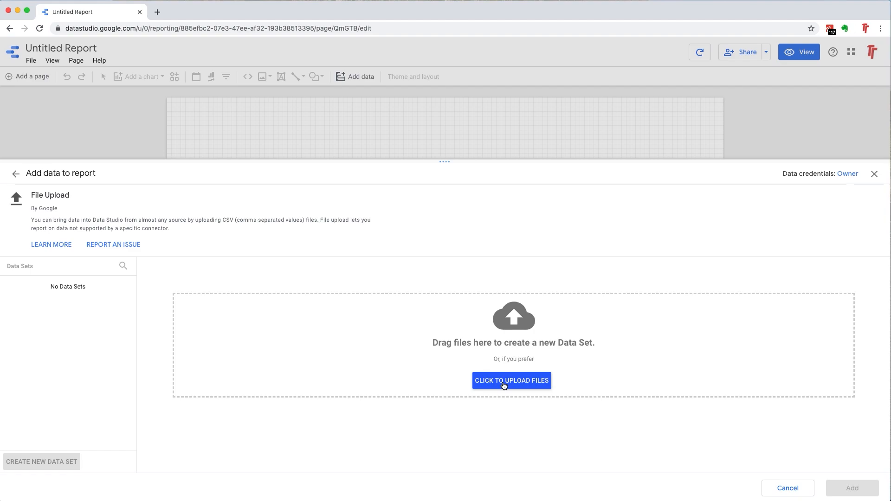
left_click(504, 385)
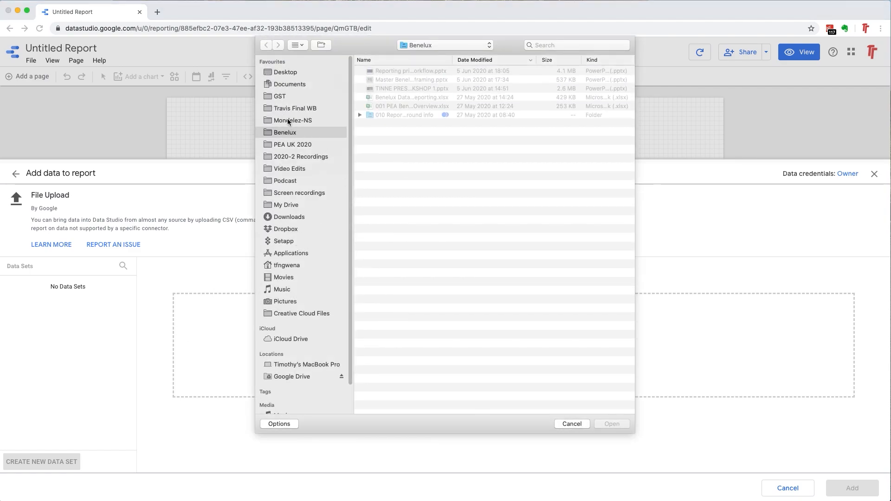
left_click(291, 84)
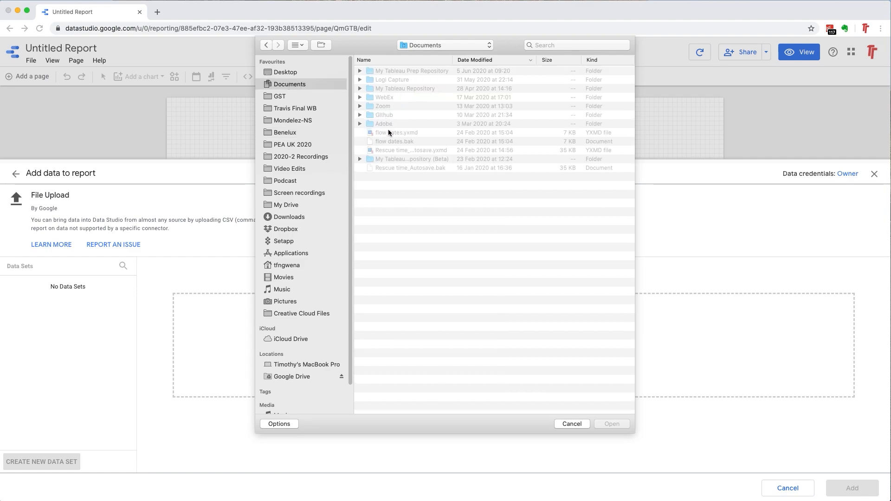
left_click(360, 89)
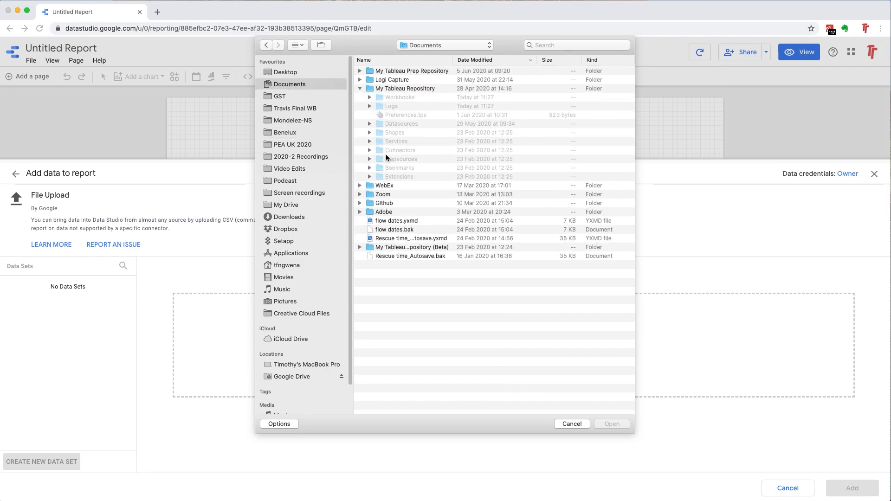
left_click(369, 123)
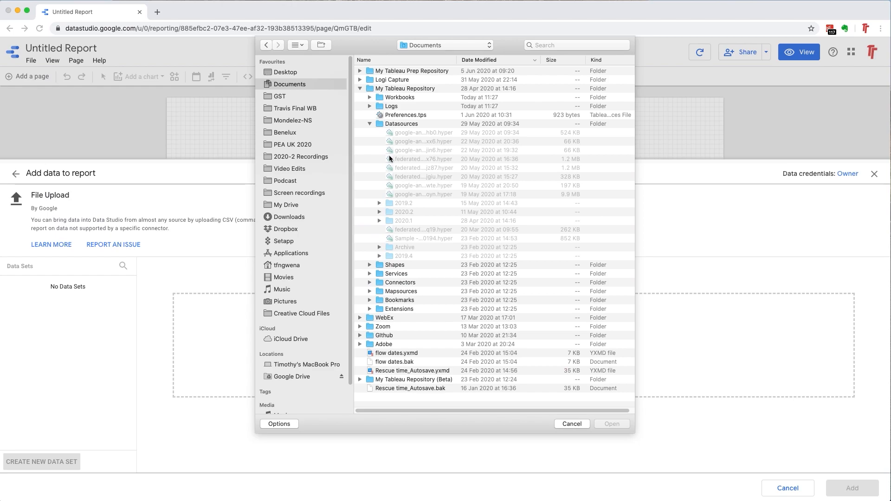
left_click(379, 213)
left_click(389, 221)
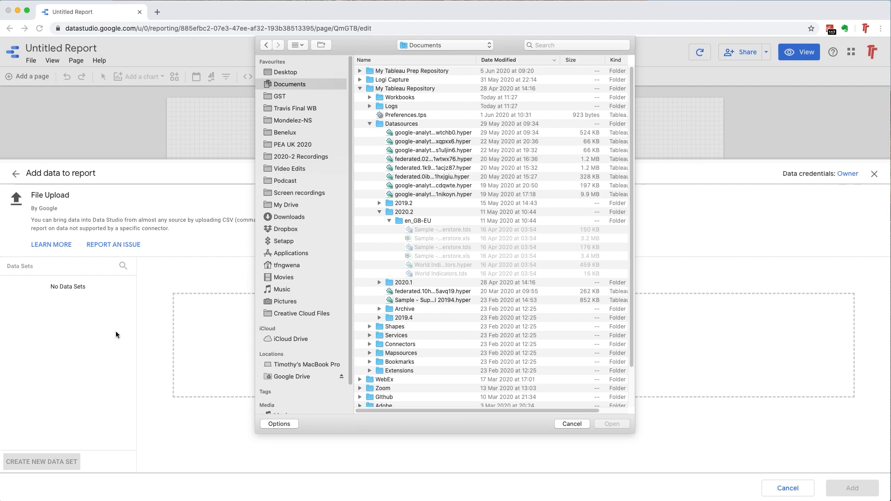
left_click(571, 424)
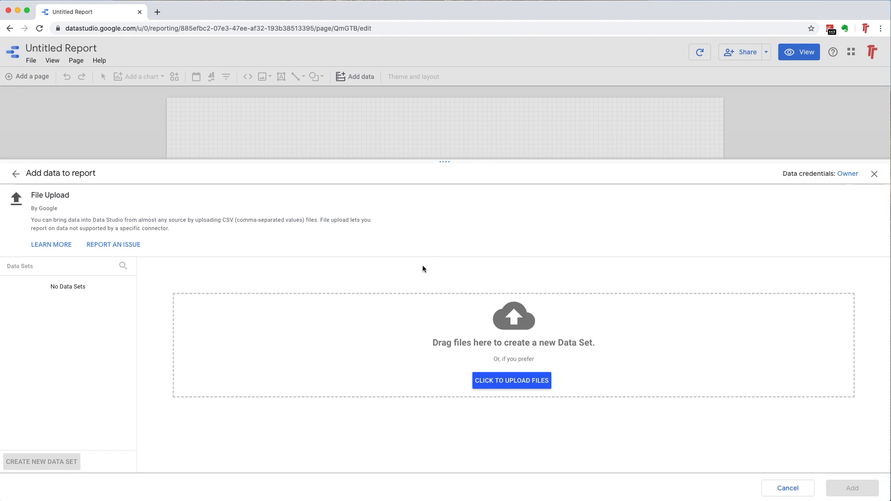
Switch to Finder and open Sample - EU Superstore.xls in Excel from My Tableau Repository's Datasources > 2020.2 > en_GB-EU folder
left_click(512, 381)
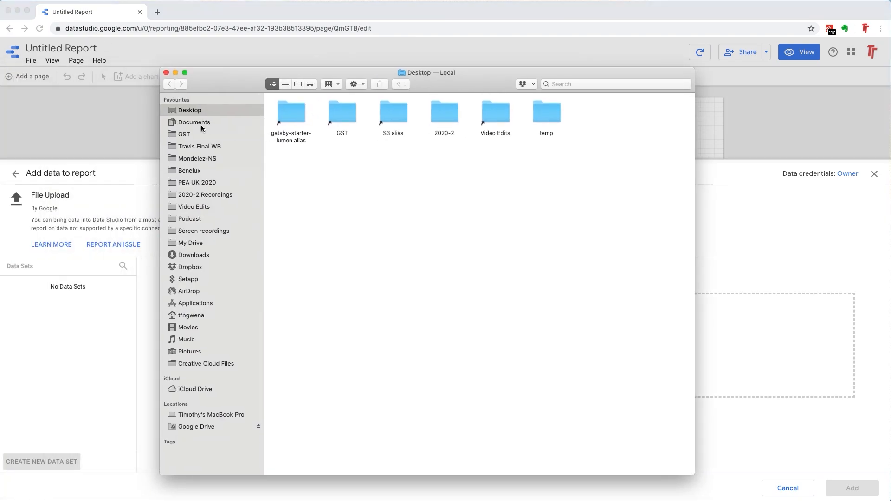
left_click(202, 124)
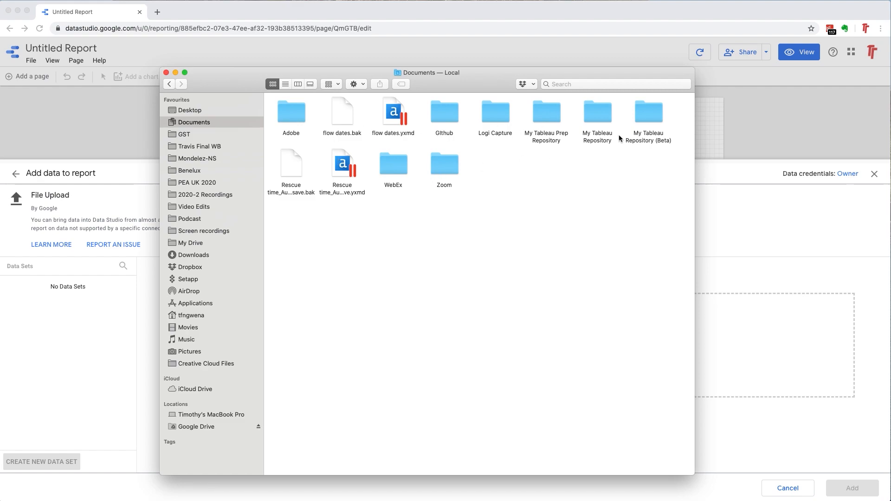
double_click(606, 119)
double_click(378, 122)
double_click(444, 116)
double_click(292, 116)
left_click(346, 112)
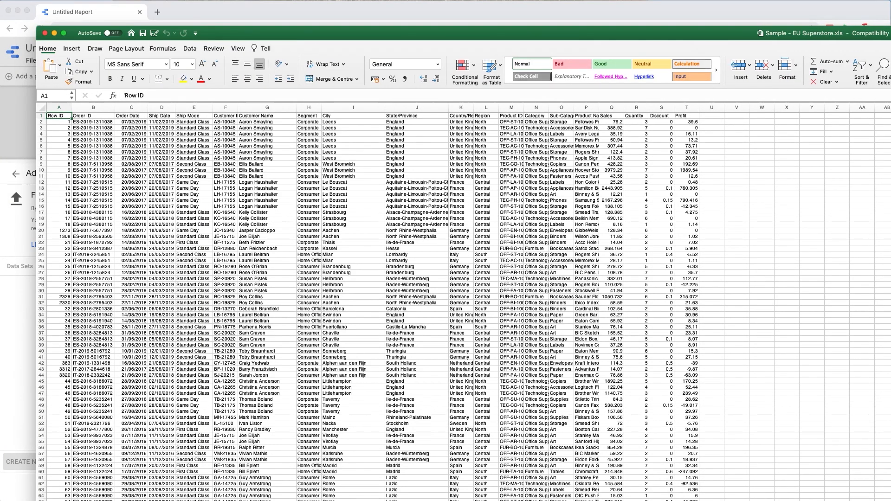
Save a CSV copy of the Sample - EU Superstore workbook in the en_GB-EU folder
key("super+shift+s")
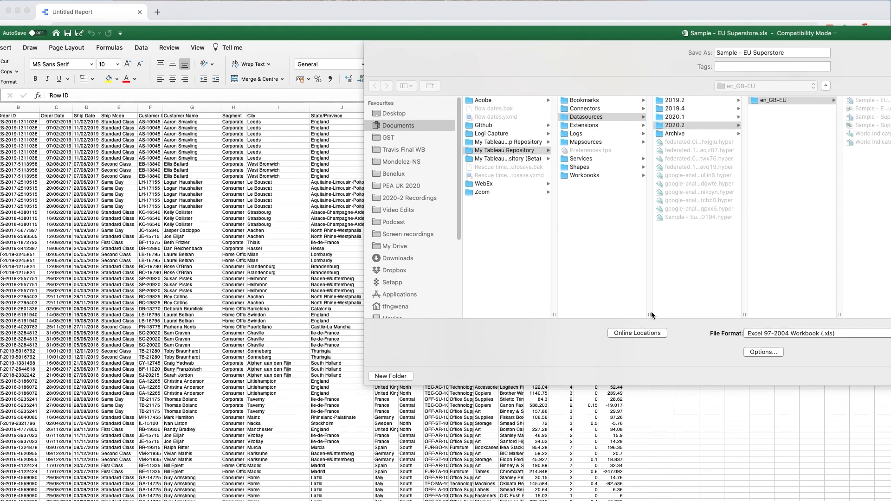
left_click(817, 334)
left_click(789, 345)
left_click_drag(867, 36, 478, 38)
left_click(746, 380)
left_click(428, 182)
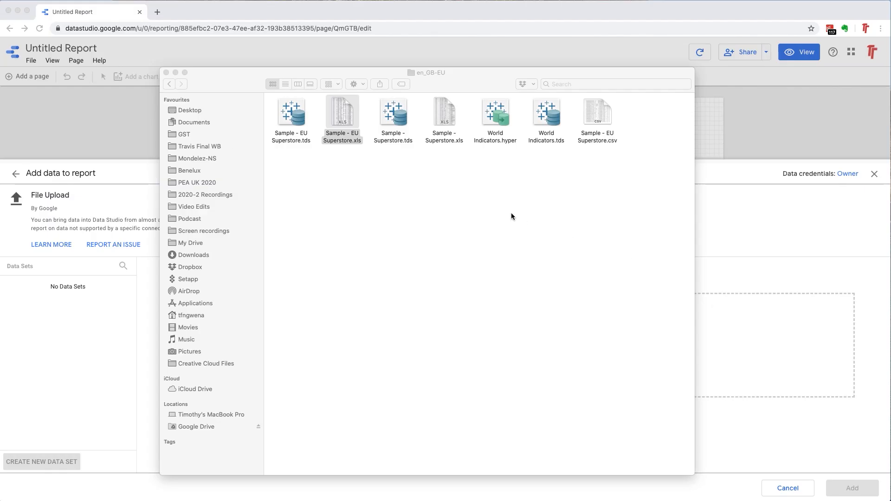
Locate Sample - EU Superstore.csv in the en_GB-EU folder and close the folder window
left_click(522, 207)
left_click(606, 110)
left_click(559, 242)
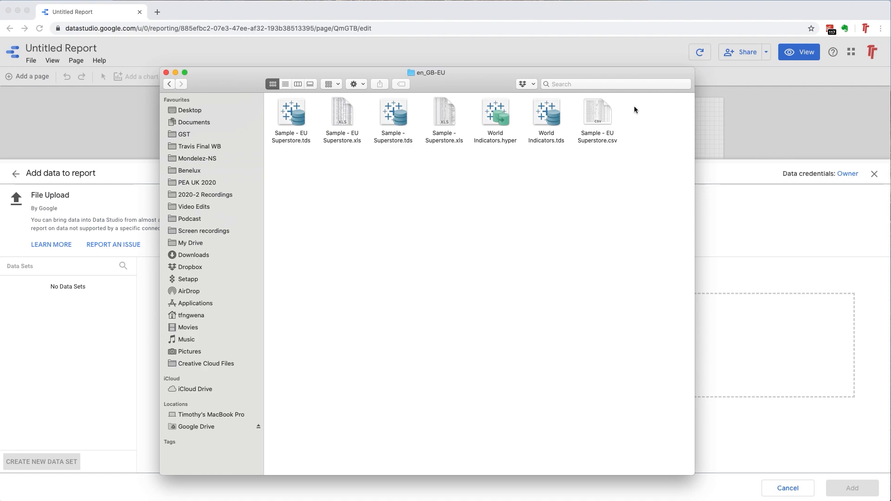
left_click(592, 114)
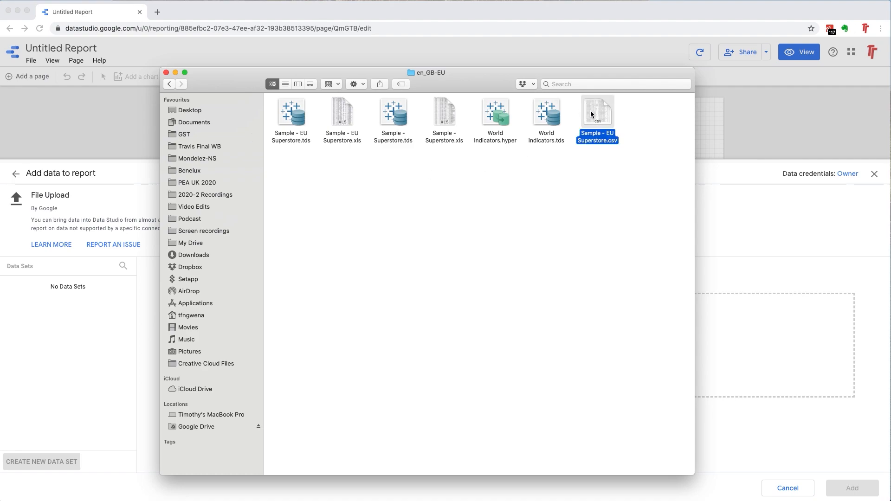
left_click(167, 73)
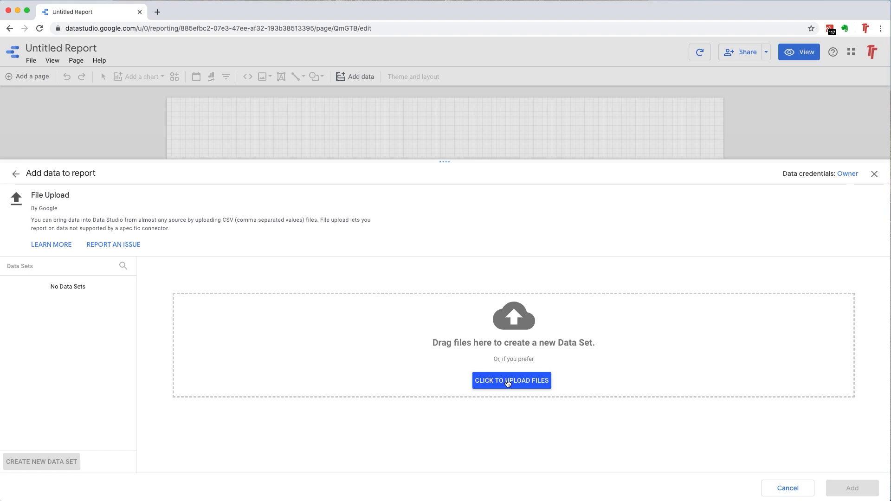
Upload Sample - EU Superstore.csv from the en_GB-EU folder as a new data set and add it to the report
left_click(508, 381)
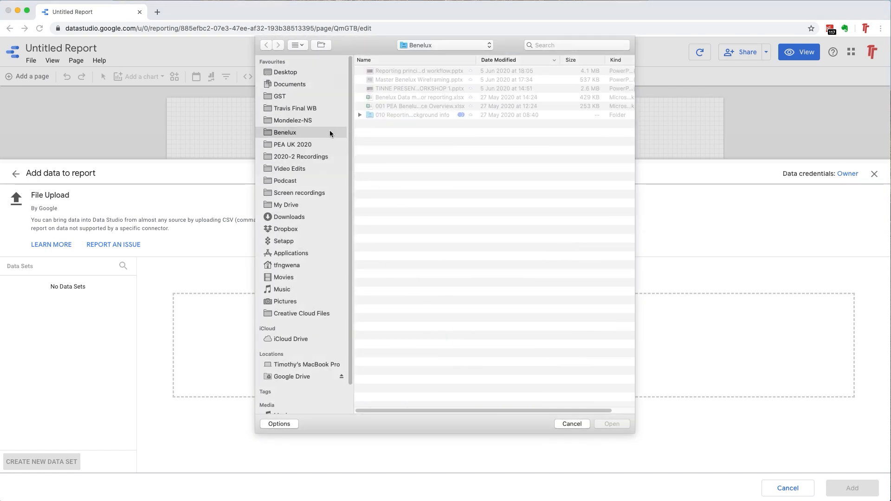
left_click(290, 75)
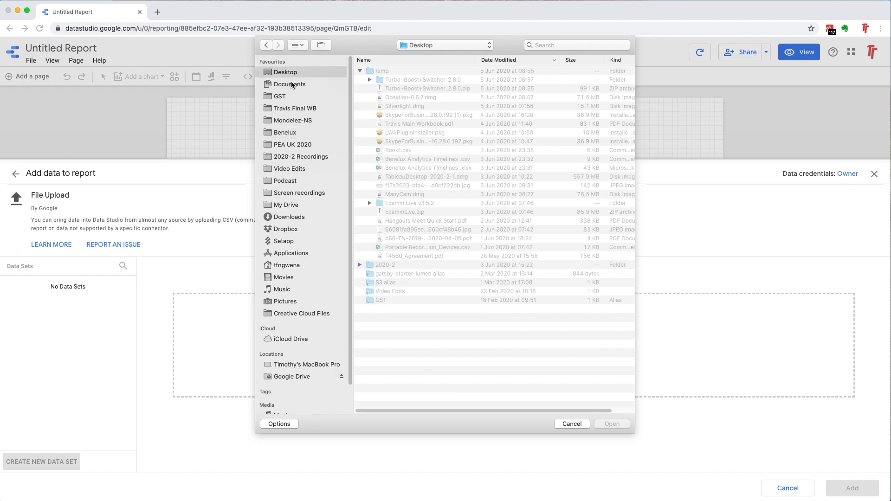
left_click(290, 84)
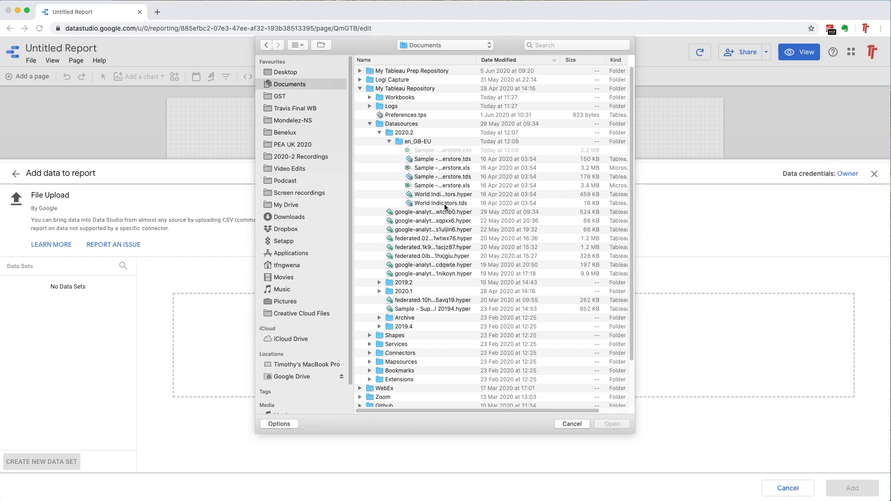
left_click(455, 152)
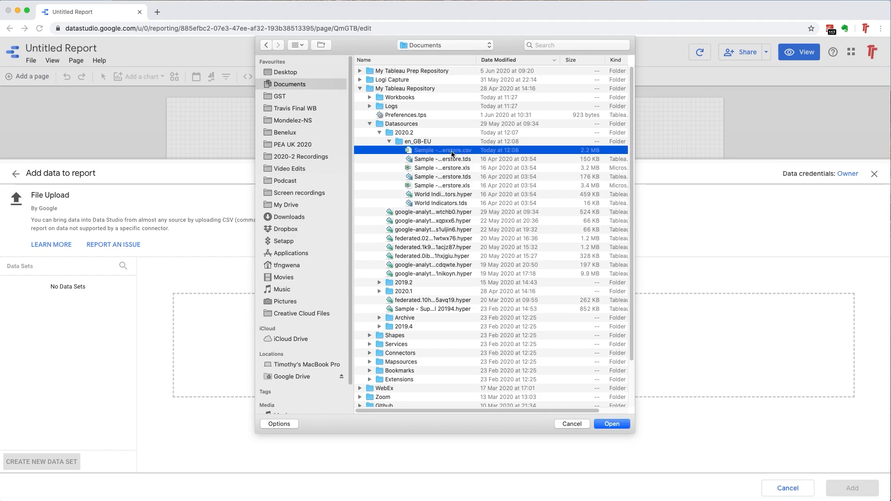
left_click(611, 424)
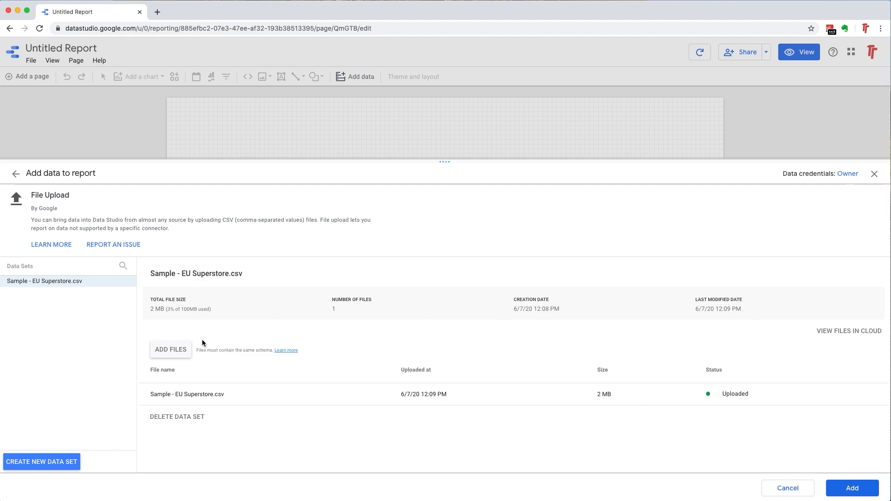
left_click(853, 489)
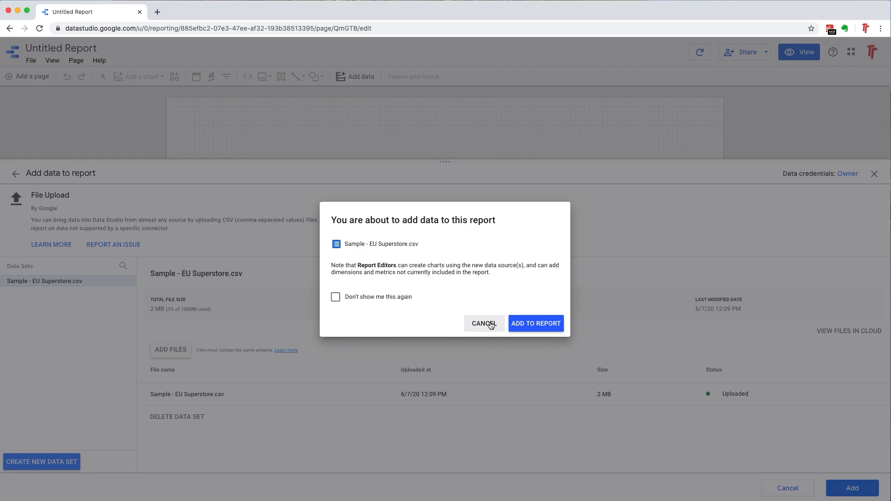
left_click(538, 323)
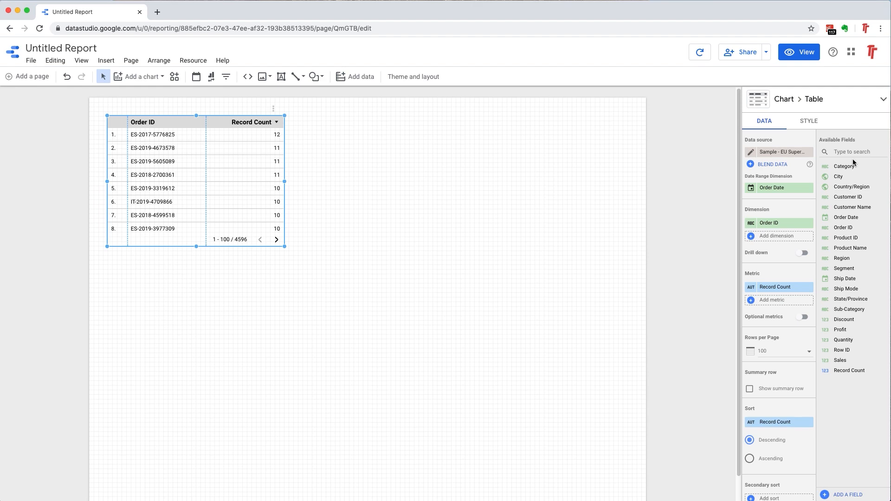
Review the data settings of the default Order ID table and delete the table from the report page
scroll(768, 241, "down", 4)
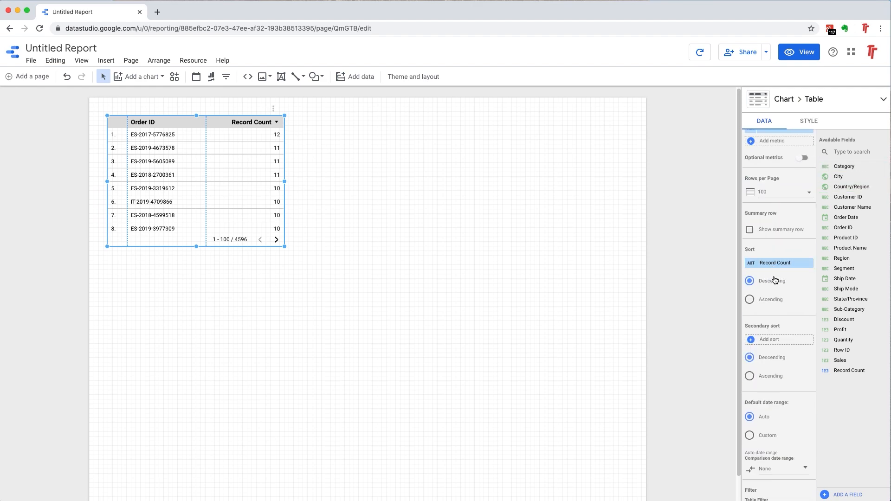
scroll(788, 231, "down", 2)
scroll(789, 230, "down", 3)
scroll(789, 230, "up", 5)
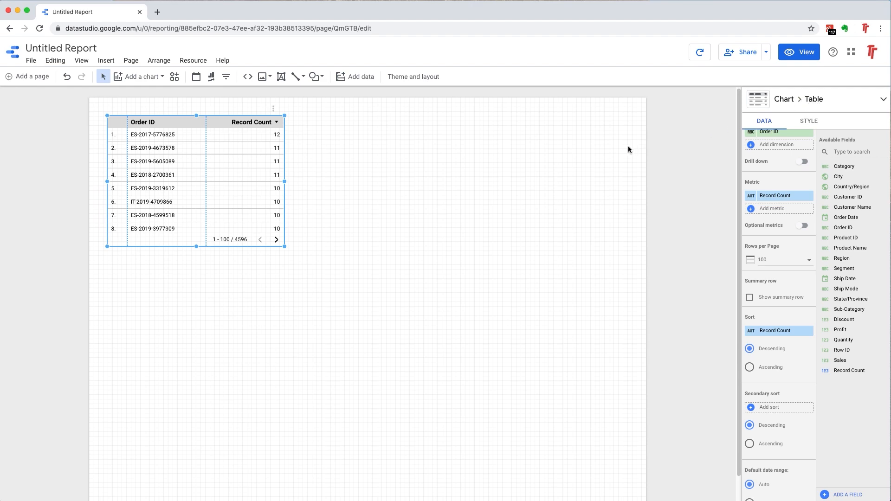
left_click(225, 129)
key("Delete")
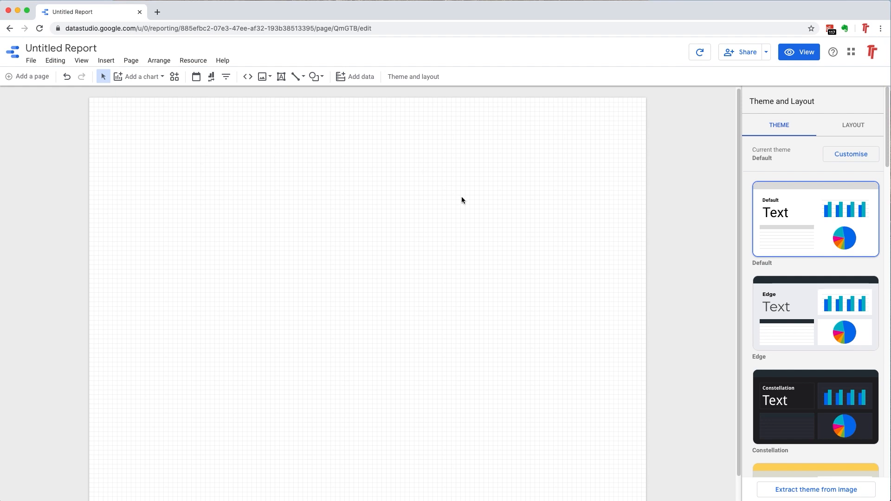
Browse the report themes and apply the Ocean theme
left_click(845, 124)
left_click(779, 124)
scroll(832, 305, "down", 3)
scroll(832, 305, "down", 1)
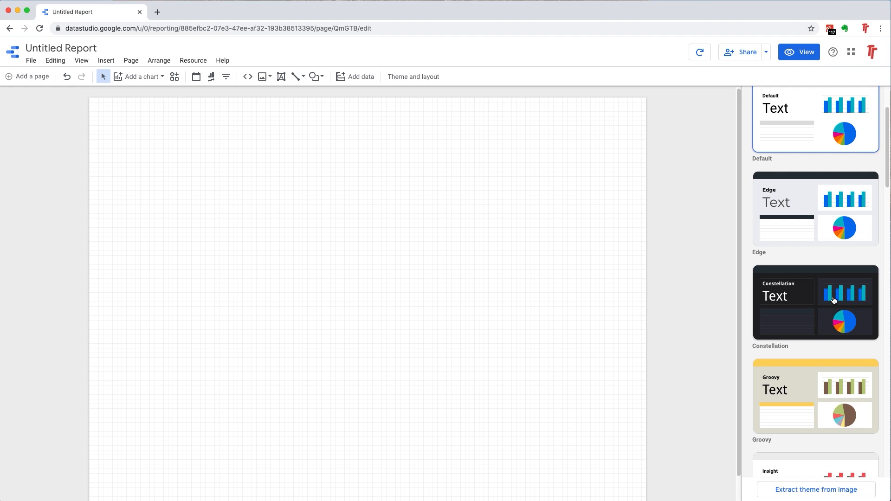
scroll(833, 302, "down", 5)
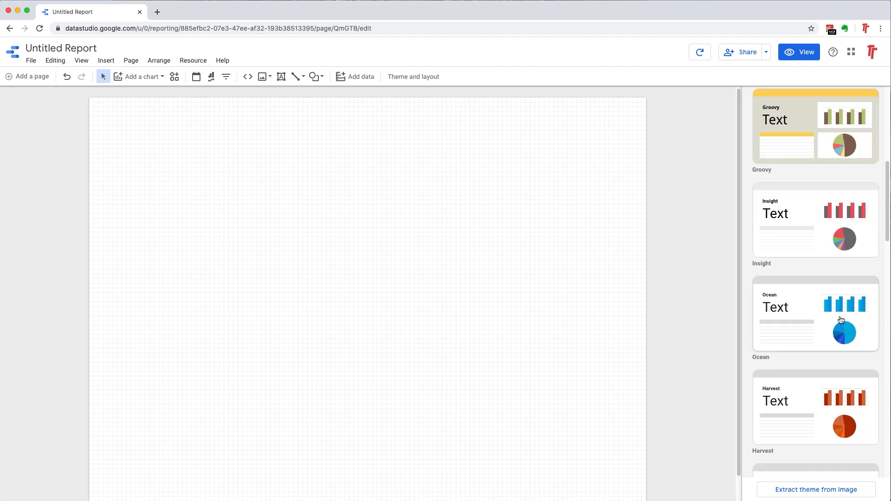
scroll(839, 321, "down", 3)
scroll(839, 320, "down", 8)
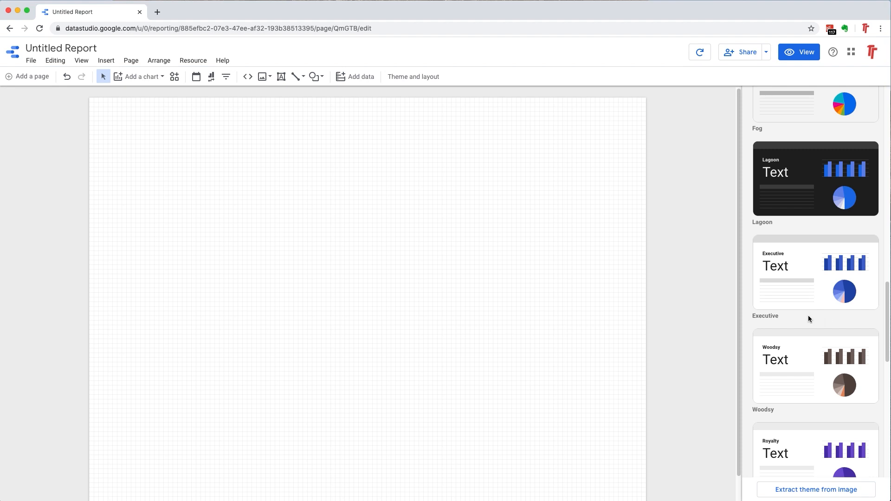
scroll(808, 315, "down", 13)
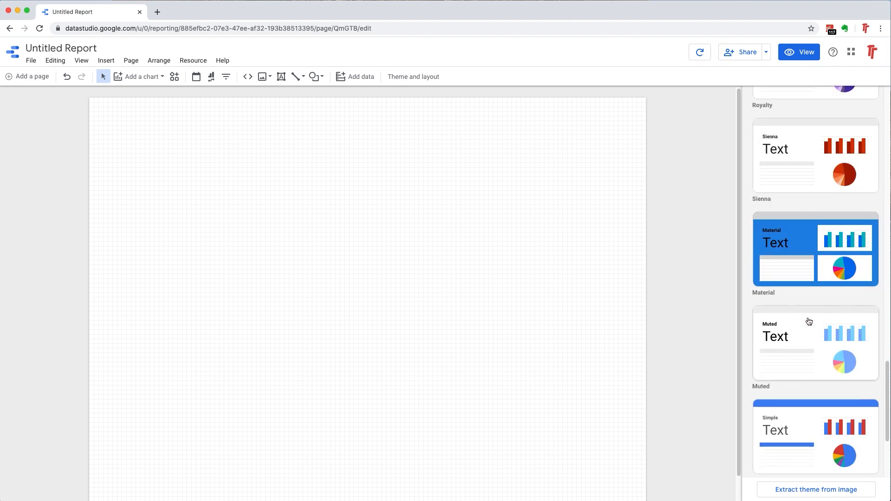
scroll(809, 319, "up", 9)
scroll(809, 318, "up", 15)
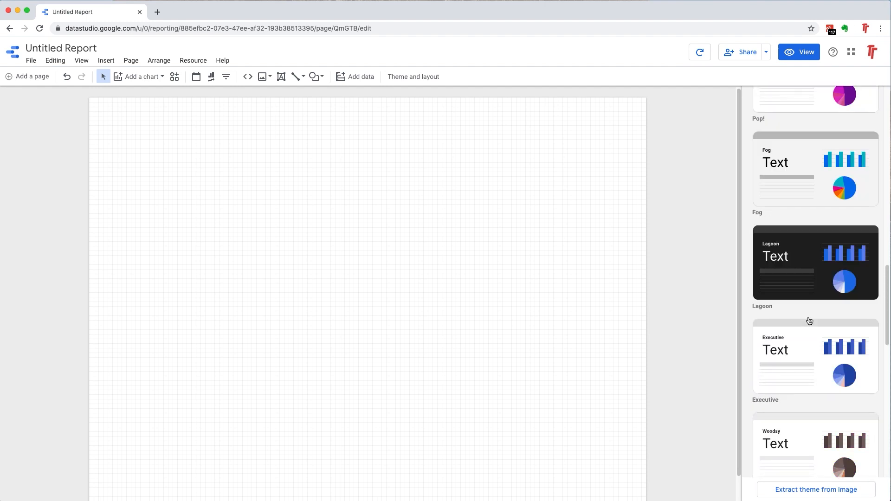
left_click(806, 226)
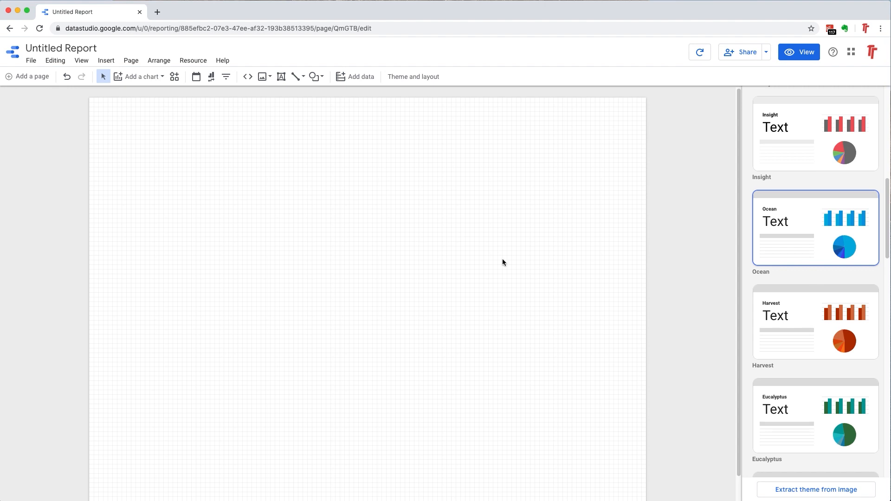
scroll(828, 233, "up", 8)
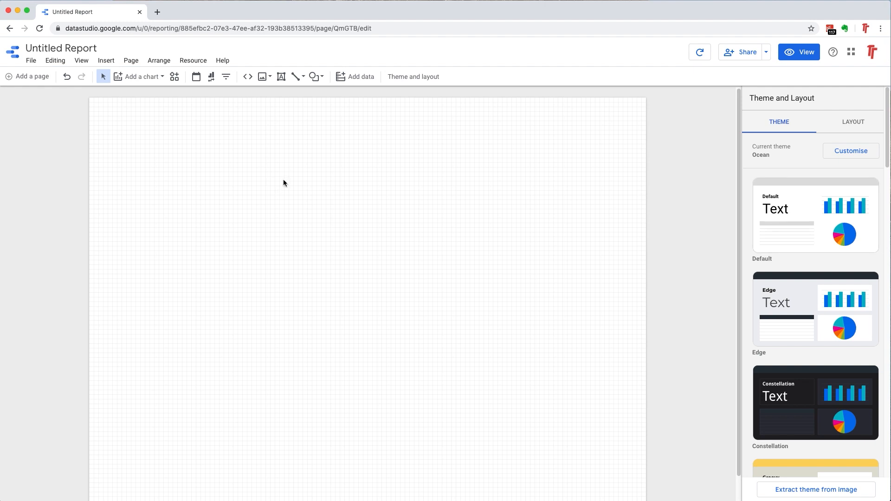
Add a Google Maps chart near the page's upper-left corner and enlarge it to cover more than half the page width
left_click(138, 78)
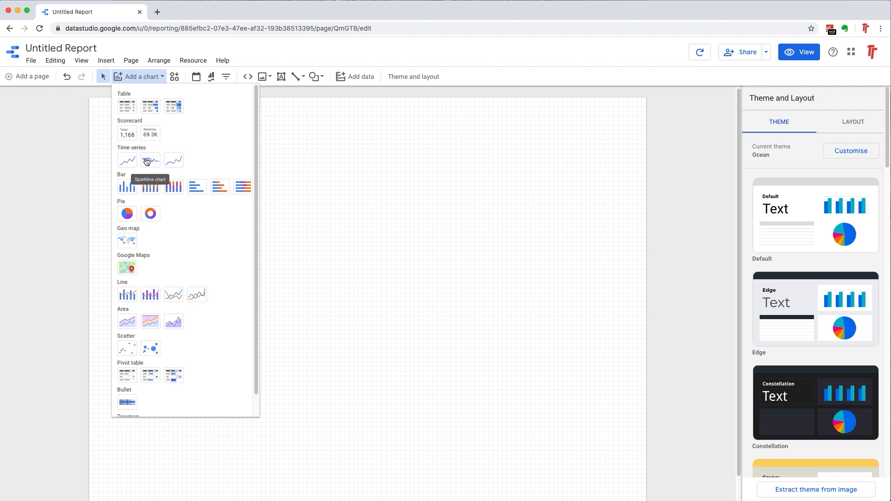
scroll(136, 169, "down", 1)
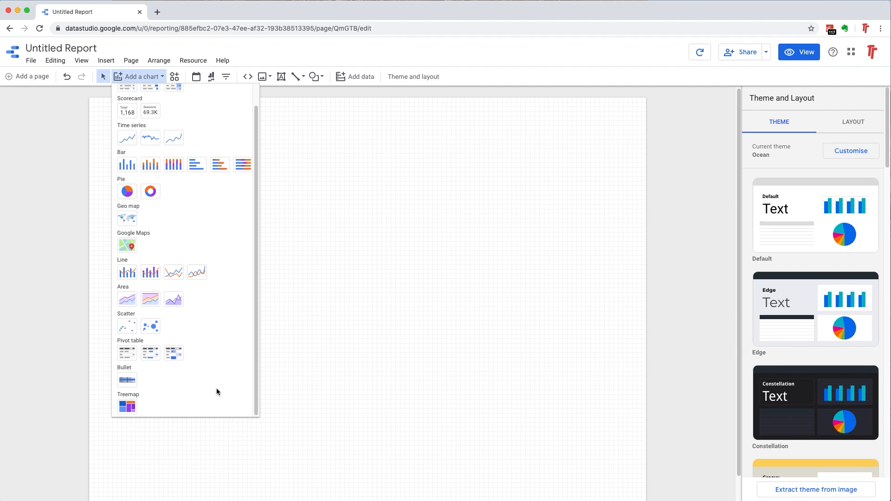
left_click(127, 246)
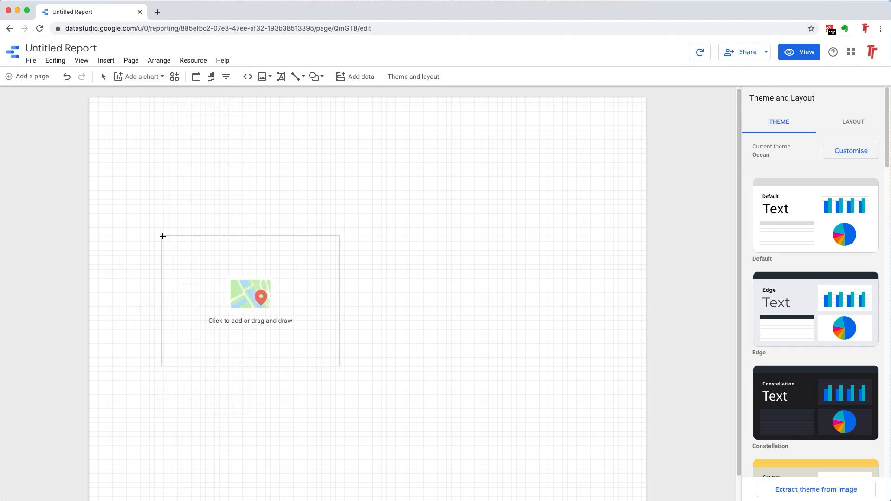
left_click(100, 113)
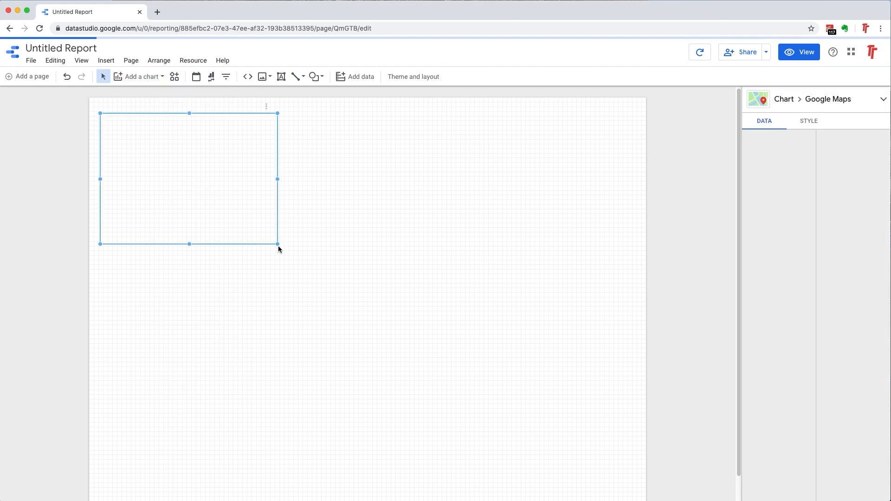
left_click_drag(278, 245, 452, 325)
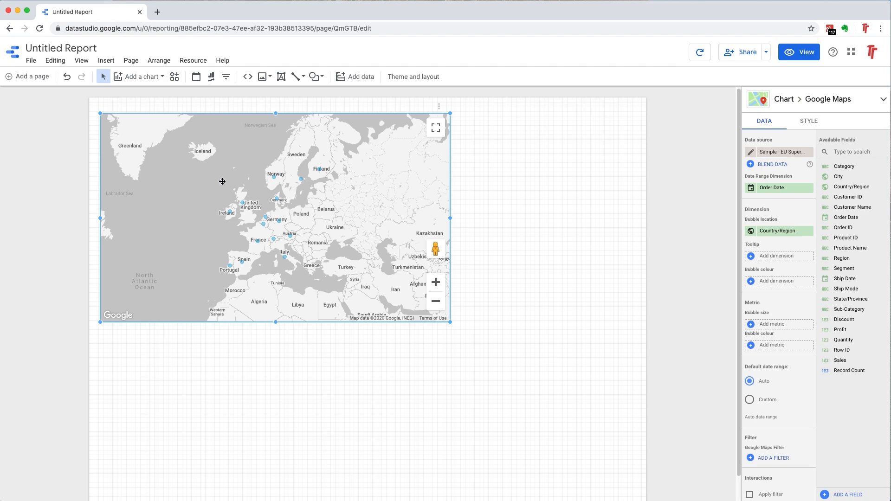
Shift the Google Maps chart slightly right and down, away from the page's upper-left corner
left_click_drag(254, 174, 261, 174)
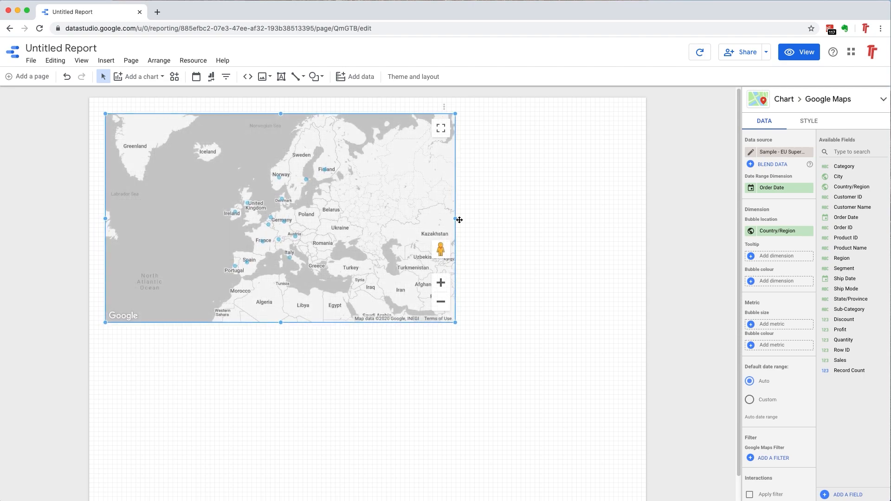
left_click(509, 232)
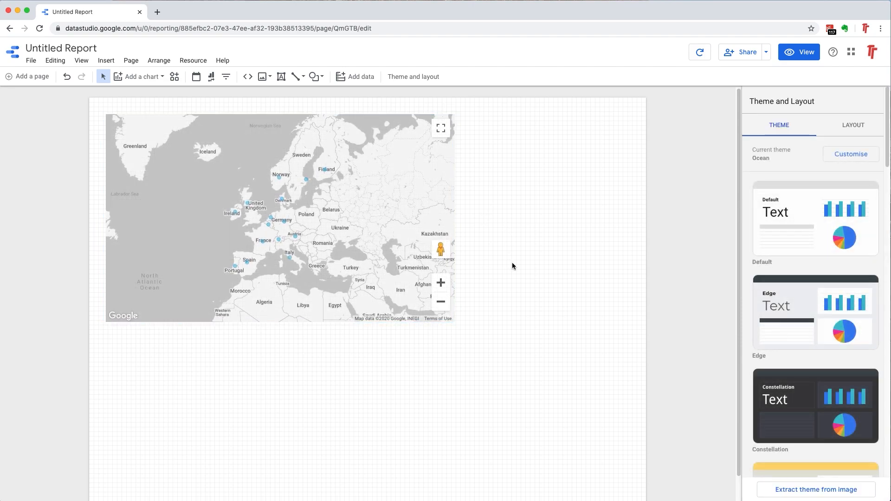
left_click(345, 169)
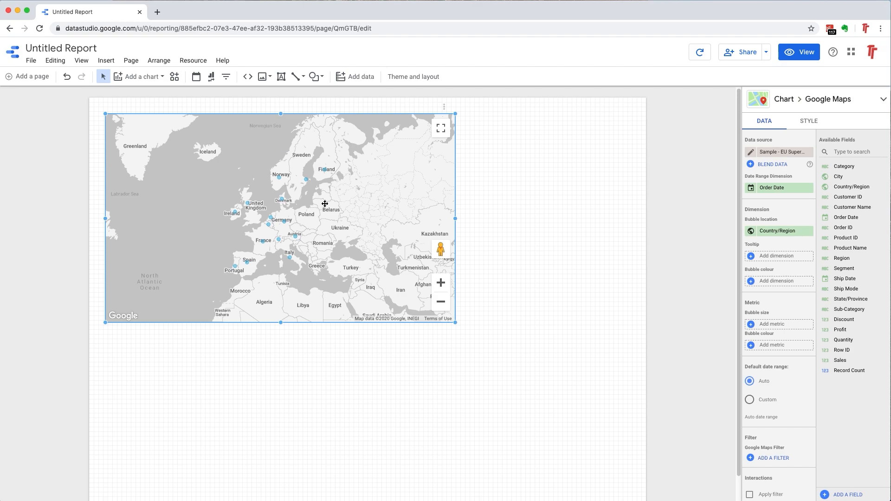
mouse_move(441, 251)
left_mouse_down()
mouse_move(358, 230)
mouse_move(442, 253)
mouse_move(445, 245)
left_mouse_up()
left_click(488, 223)
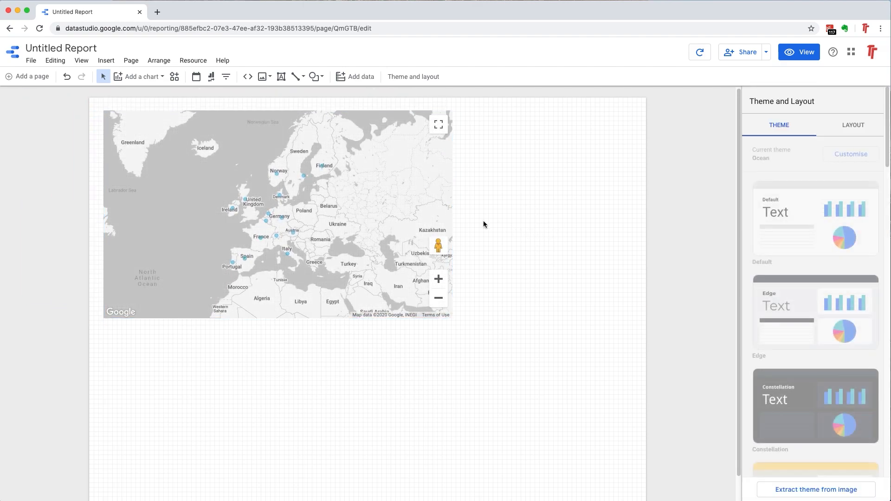
left_click_drag(358, 190, 364, 197)
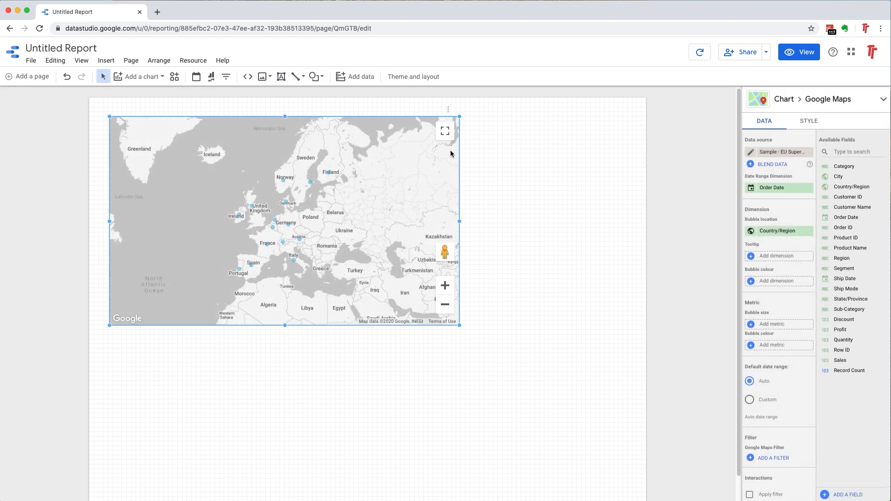
Preview the report in view mode, zoom the map in on Germany and explore a Street View location before returning to the map
left_click(786, 57)
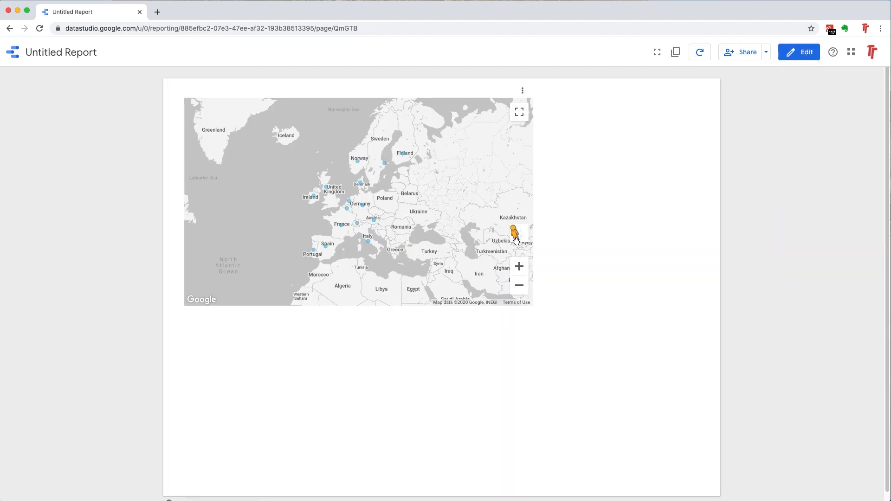
left_click(513, 266)
left_click(514, 266)
left_click(513, 266)
double_click(442, 193)
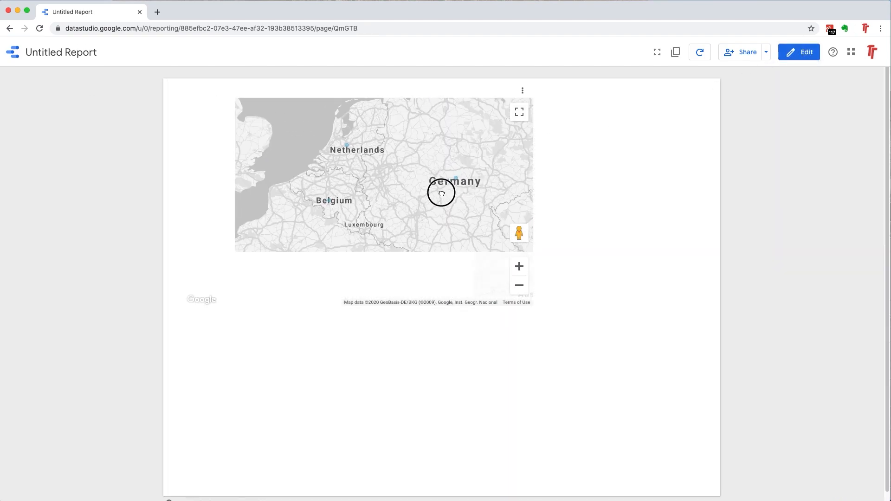
mouse_move(519, 233)
left_mouse_down()
mouse_move(449, 179)
mouse_move(358, 175)
mouse_move(485, 204)
mouse_move(332, 172)
mouse_move(519, 232)
left_mouse_up()
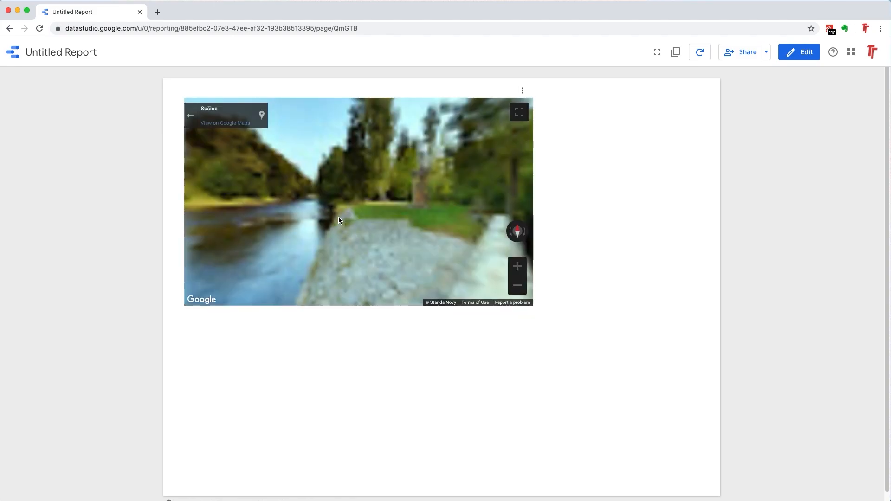
left_click_drag(323, 224, 229, 199)
left_click(189, 114)
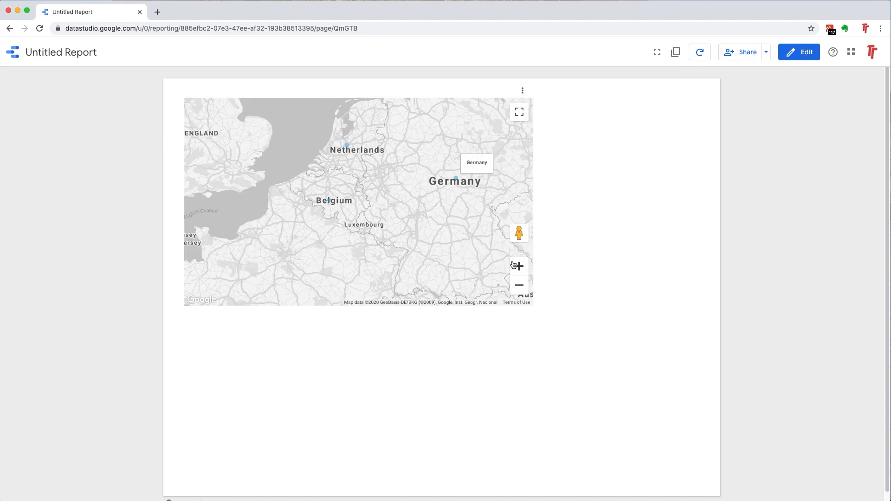
Zoom the map back out, view it full screen and return to editing the report with the map selected
left_click(518, 286)
left_click(519, 288)
left_click(520, 112)
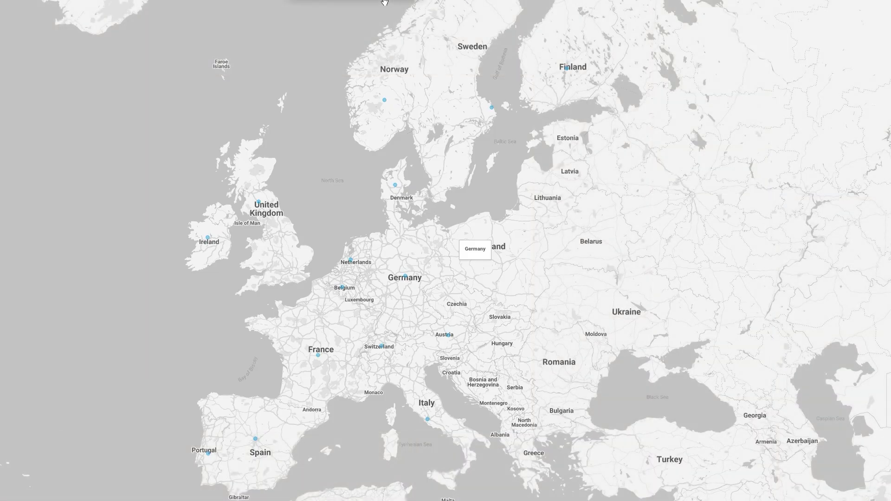
key("Escape")
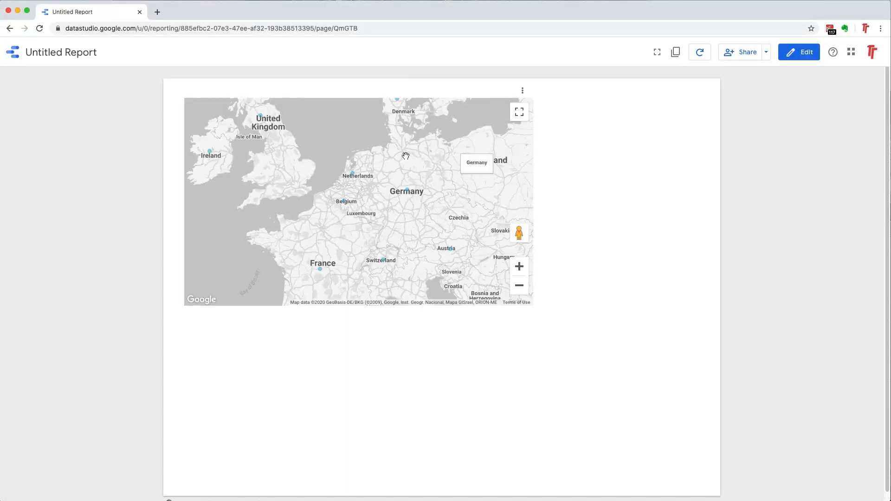
left_click(795, 52)
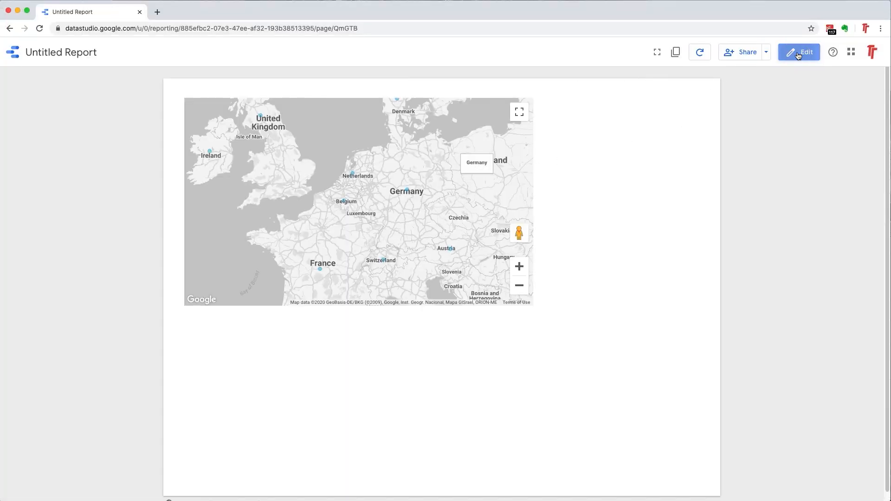
left_click(356, 154)
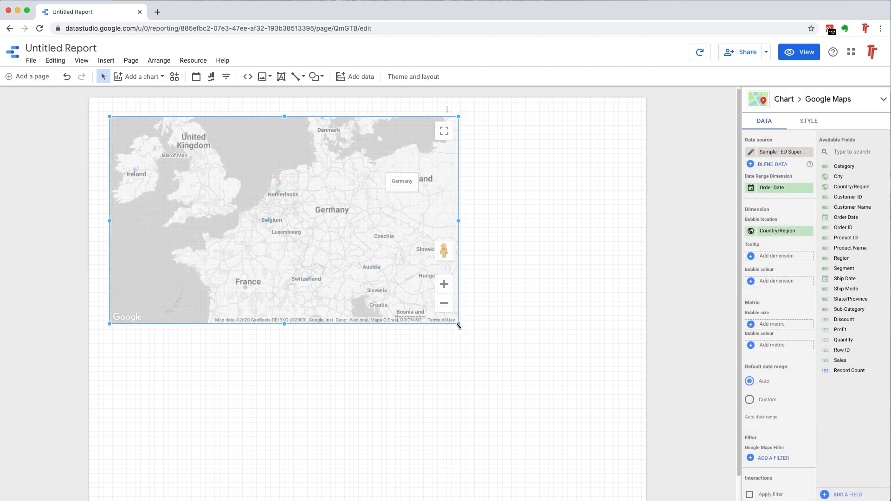
Set the report's canvas width to 1600 px and move the Google Maps chart lower on the page
left_click(588, 304)
scroll(589, 302, "down", 1)
scroll(590, 304, "up", 2)
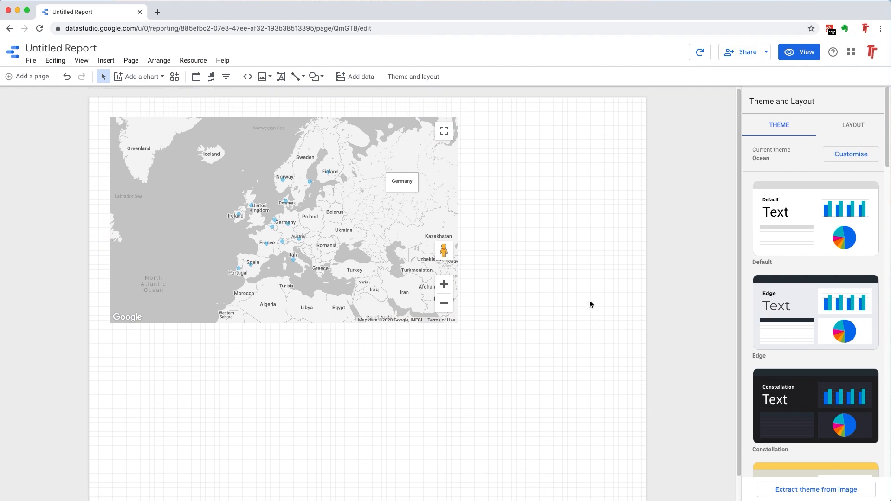
scroll(589, 304, "up", 1)
left_click(847, 130)
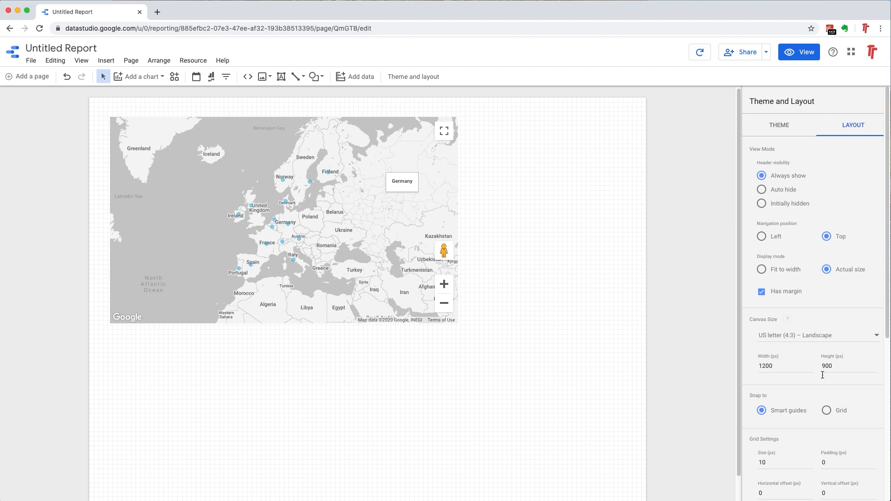
left_click_drag(774, 366, 738, 366)
type("1600")
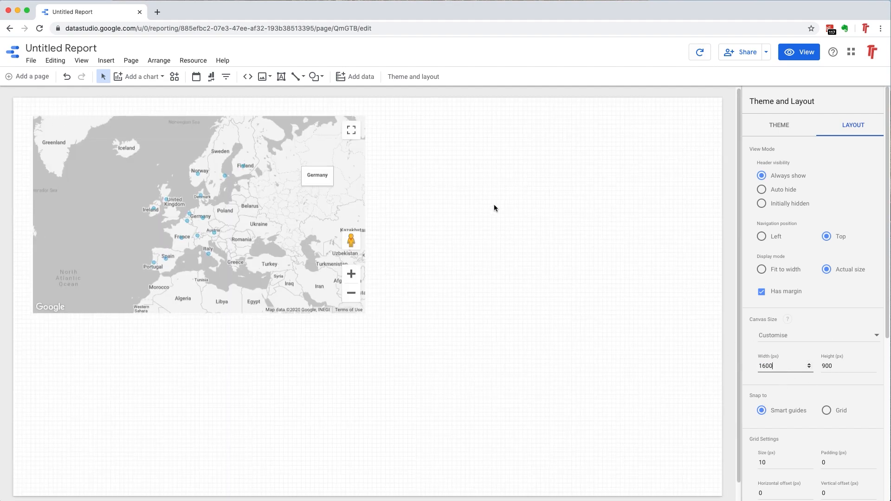
scroll(494, 205, "down", 1)
scroll(495, 210, "up", 1)
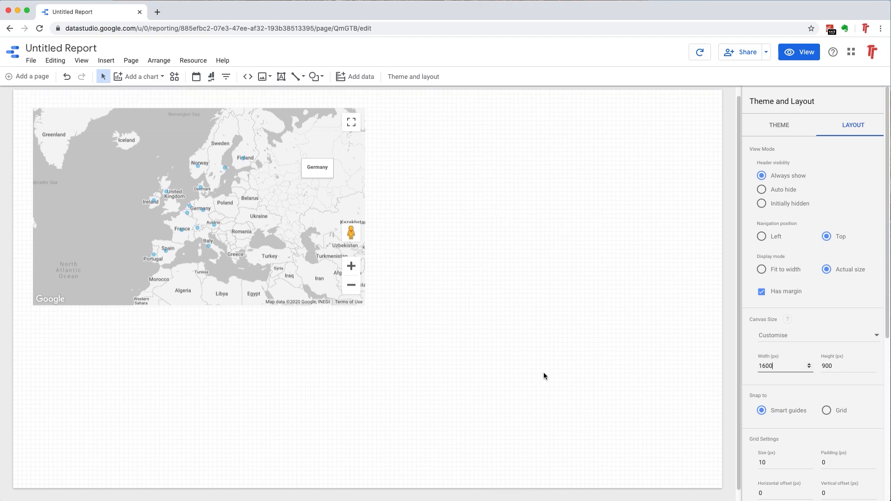
scroll(495, 306, "up", 1)
scroll(495, 305, "down", 1)
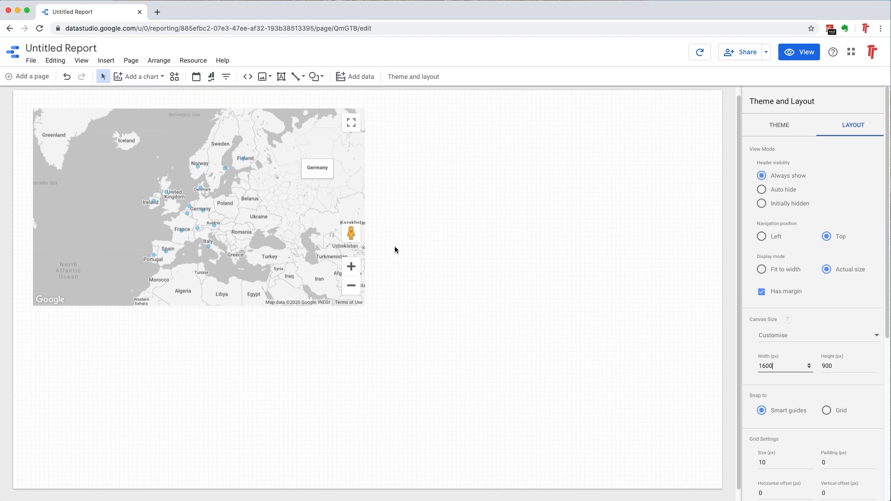
left_click_drag(238, 193, 239, 216)
left_click(448, 216)
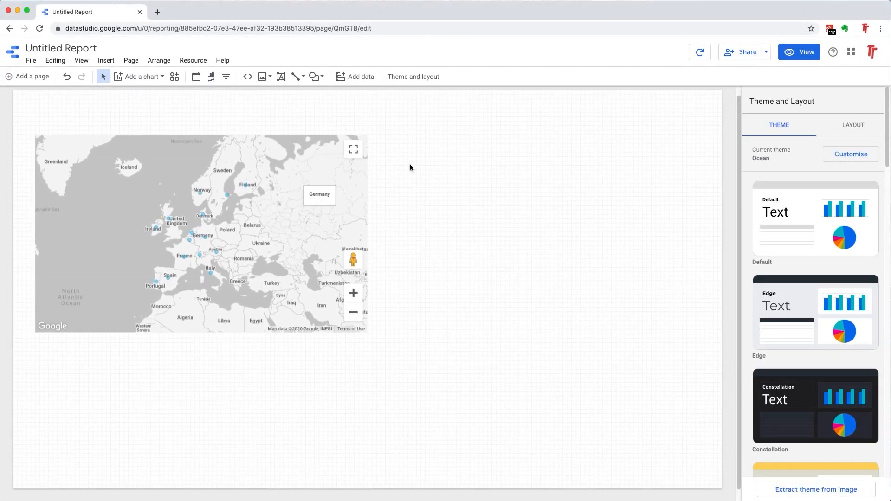
Rename the report as Executive Overview Profitability
triple_click(82, 48)
key("BackSpace")
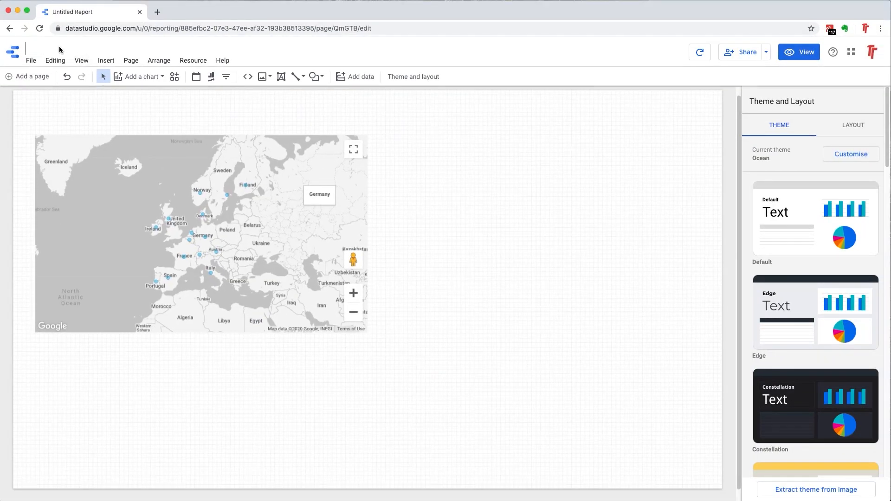
type("Executive Overv")
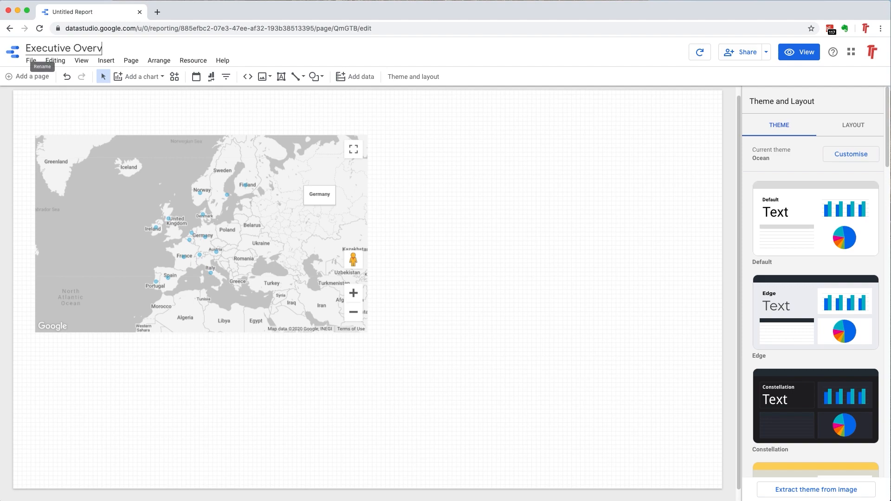
type("iew profitability")
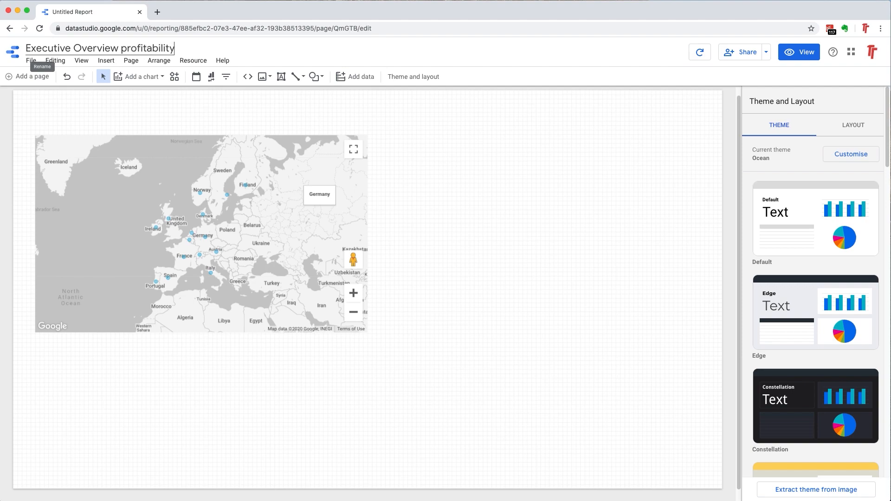
left_click(122, 49)
key("Delete")
type("P")
left_click(541, 160)
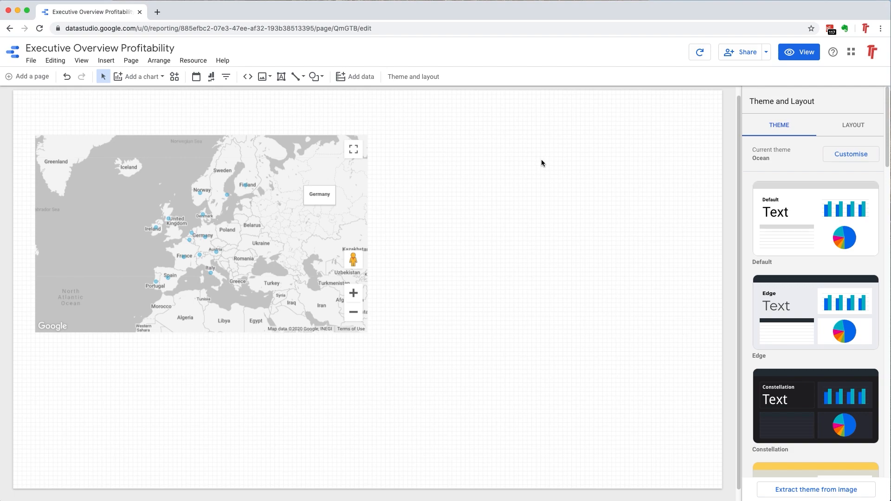
Delete the Google Maps chart from the page
left_click(162, 148)
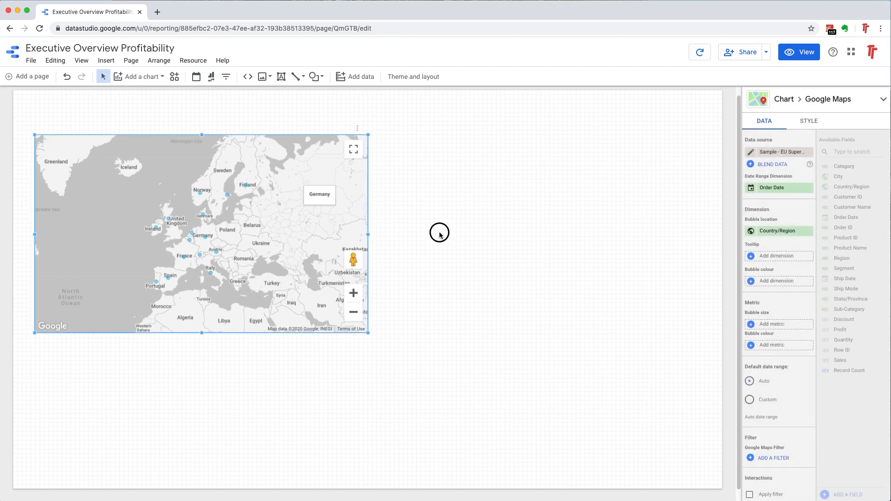
left_click(195, 175)
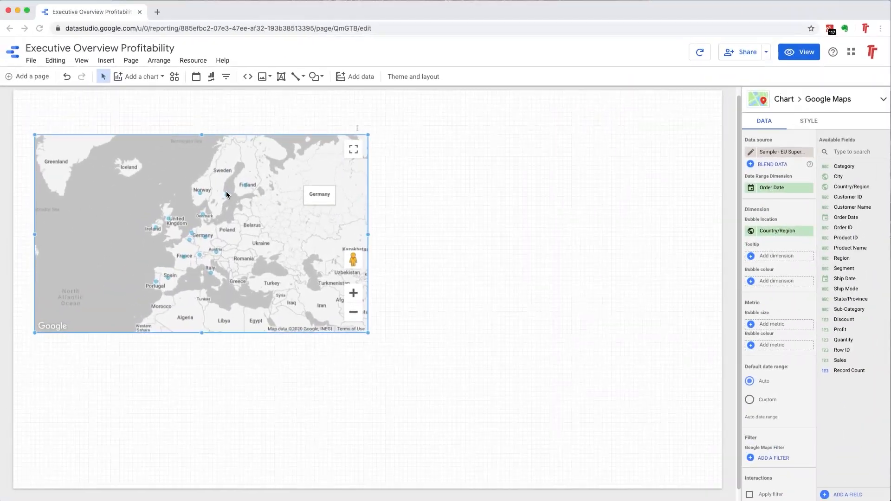
left_click(159, 127)
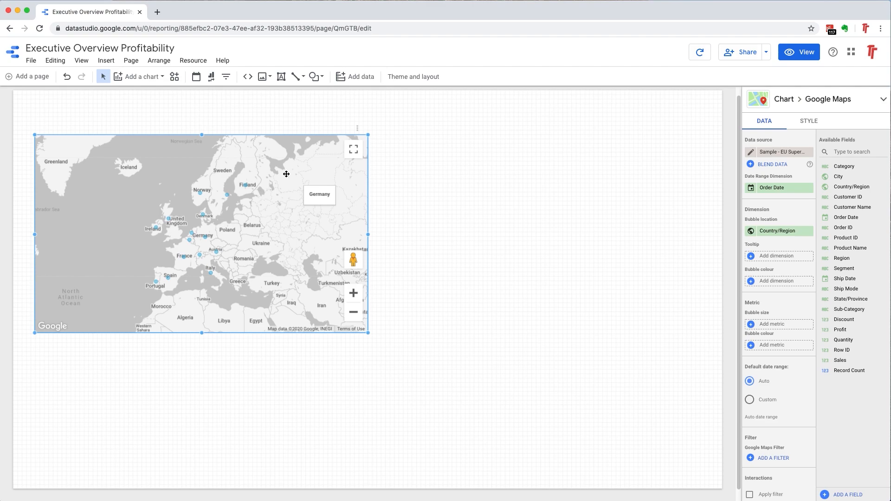
key("Delete")
Add a Geo map chart near the page's upper-left corner and enlarge it to about half the page width
left_click(137, 77)
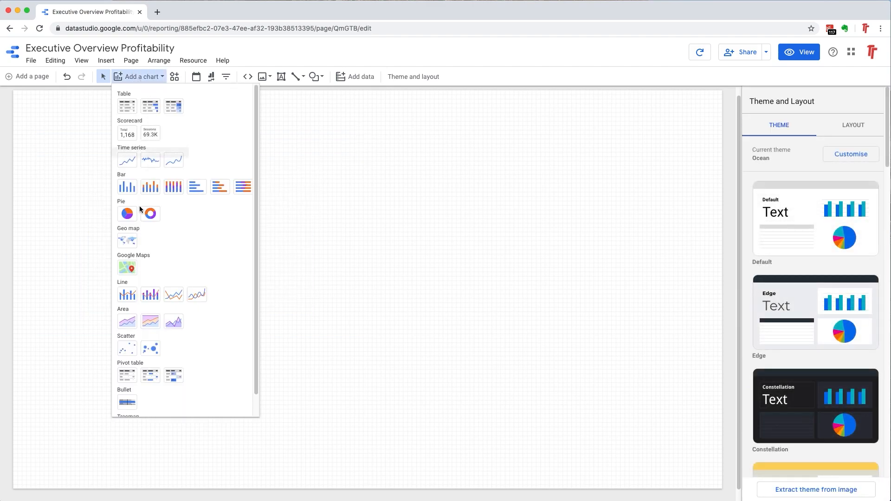
left_click(128, 240)
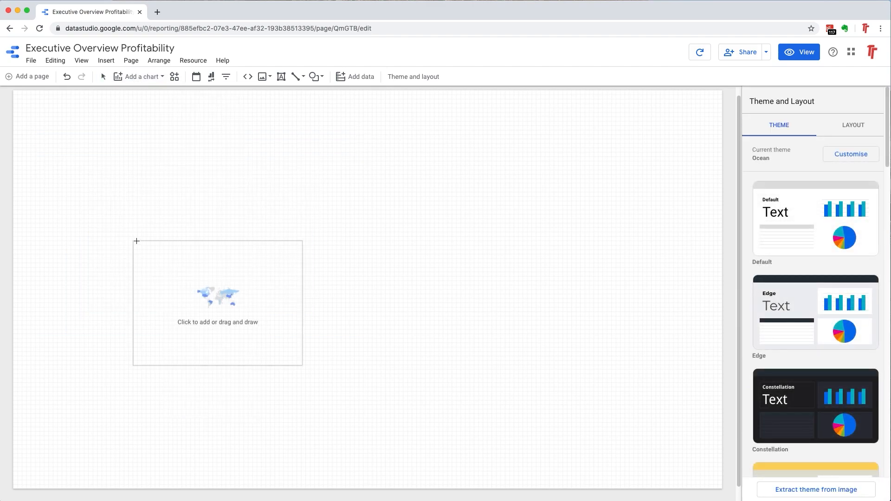
left_click(58, 119)
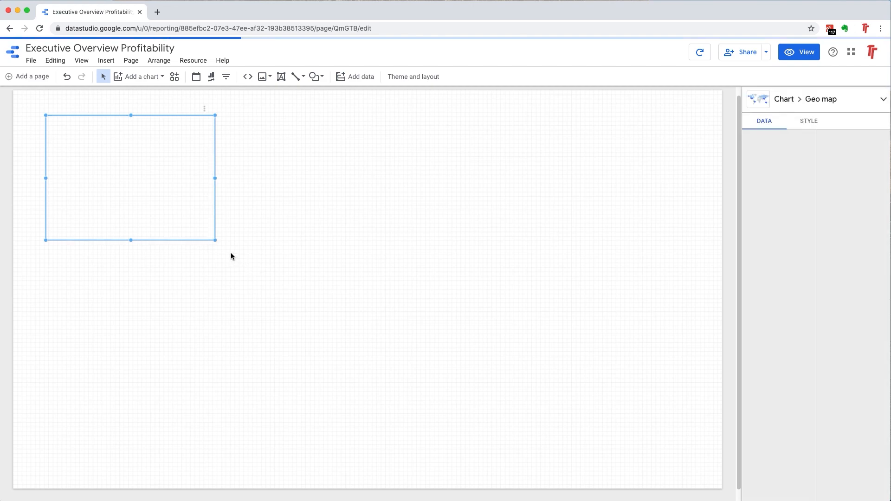
left_click_drag(215, 241, 435, 367)
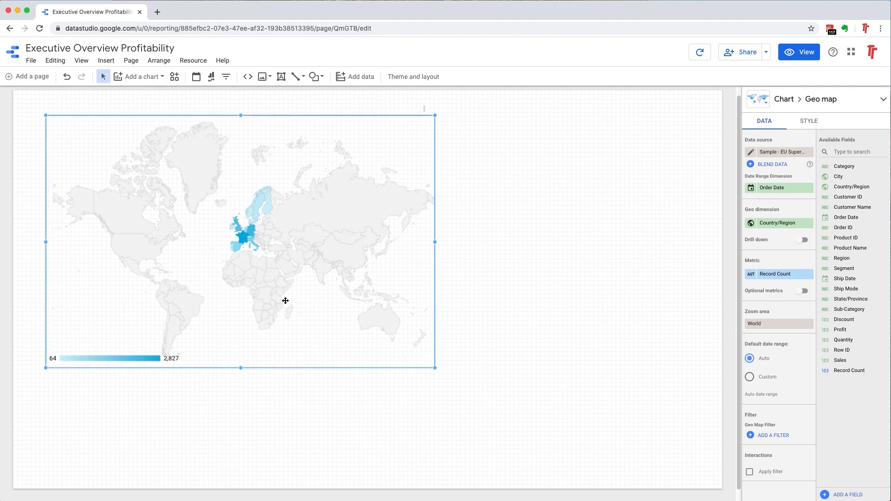
Nudge the Geo map chart closer to the page's upper-left corner and shrink it to about half the page width
left_click_drag(201, 247, 194, 245)
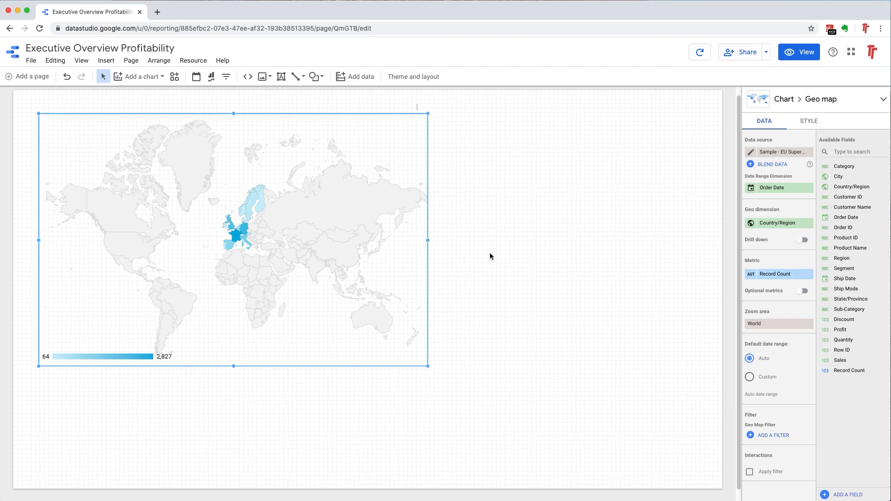
left_click(475, 245)
left_click(366, 221)
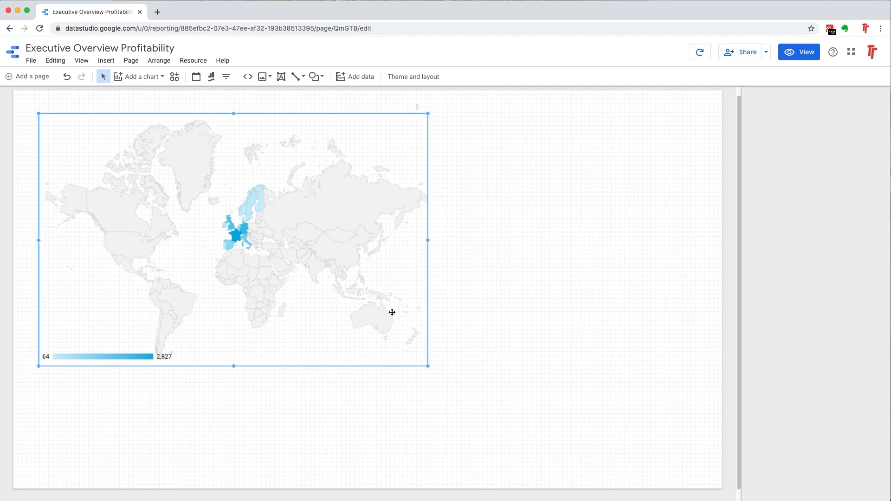
left_click_drag(426, 366, 395, 350)
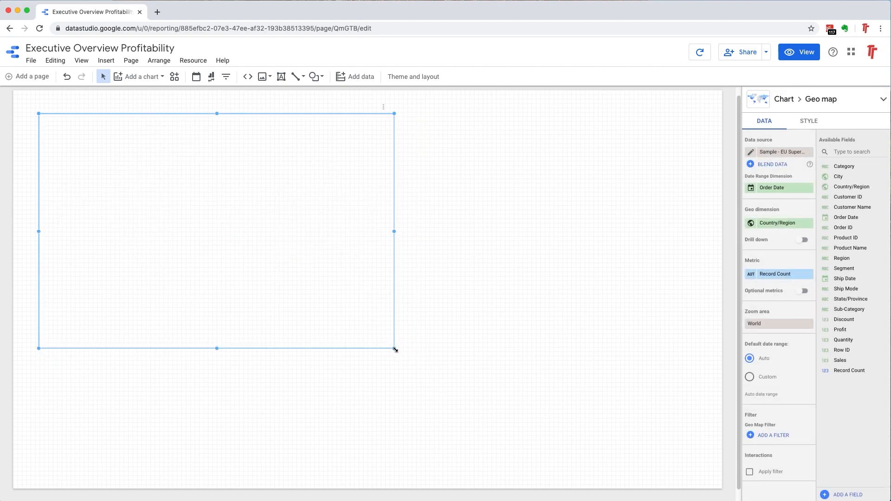
left_click(385, 112)
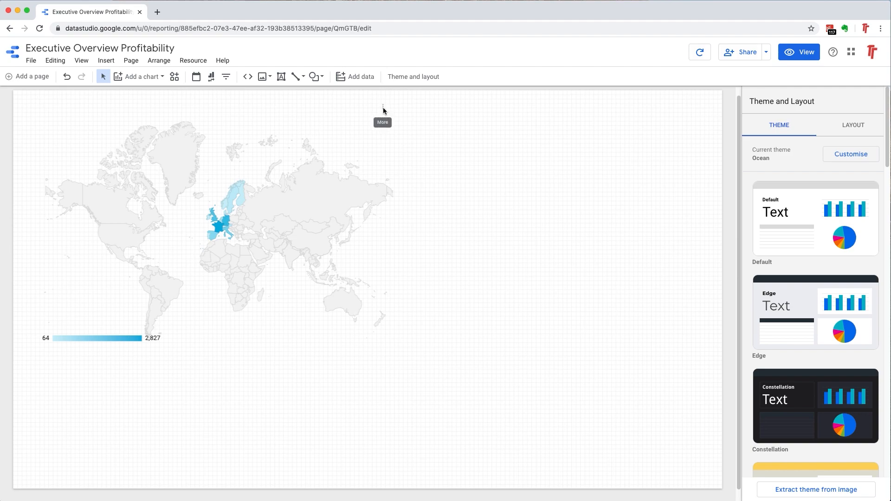
Open the help article about data blending from the Geo map's data settings, read through its sections, and return to the report
left_click(290, 191)
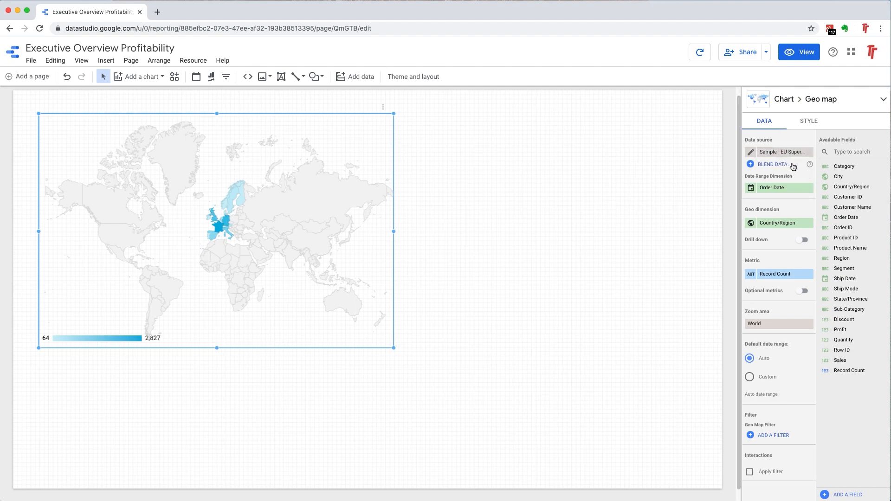
left_click(808, 165)
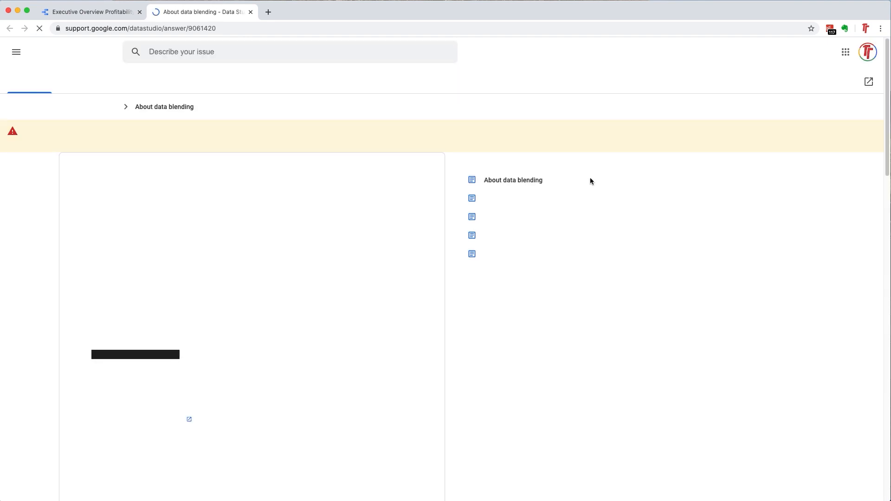
scroll(310, 278, "down", 5)
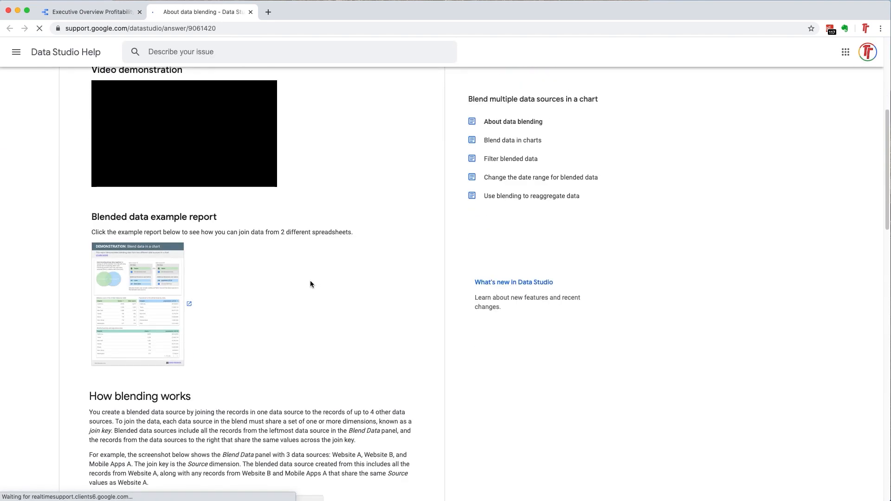
scroll(307, 279, "down", 3)
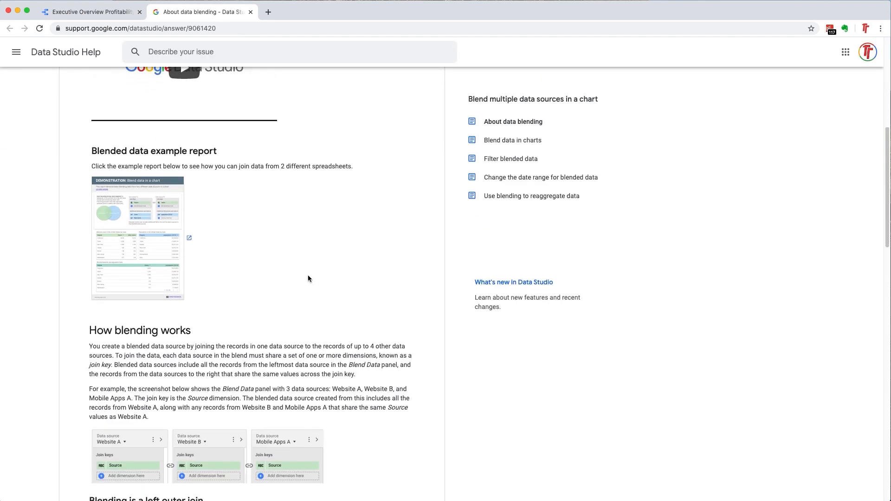
scroll(309, 277, "down", 2)
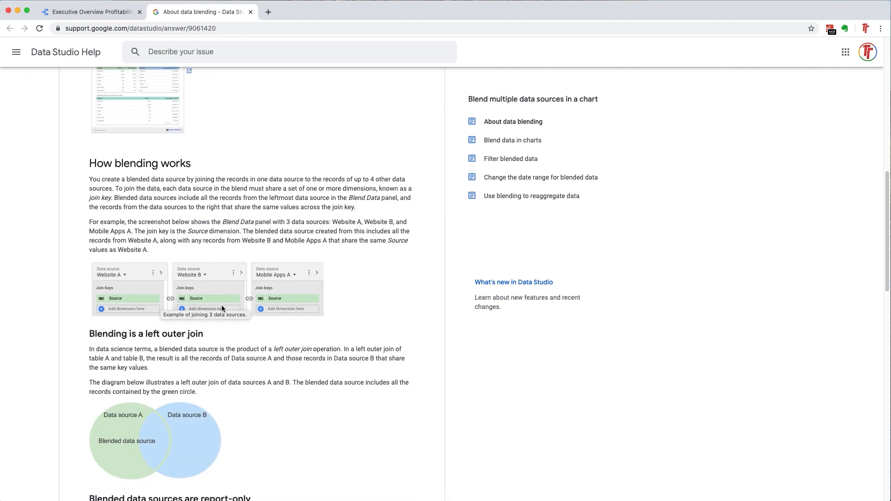
scroll(222, 305, "down", 6)
scroll(195, 269, "up", 1)
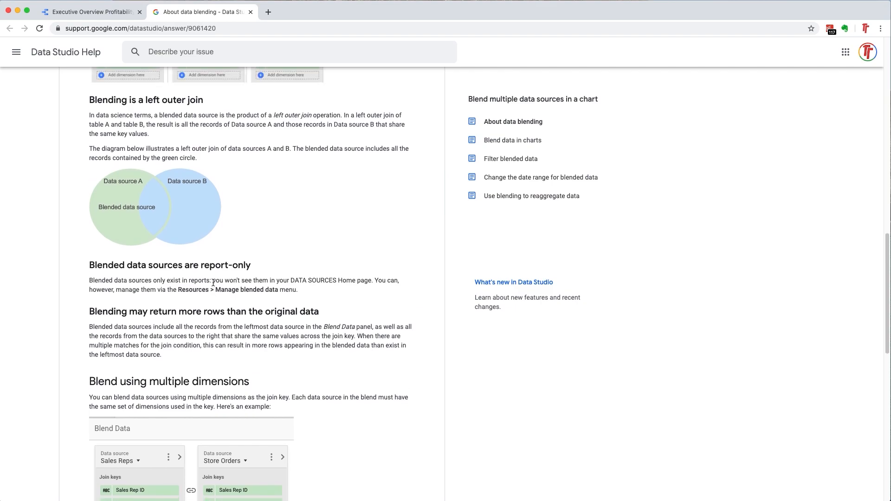
scroll(214, 282, "down", 5)
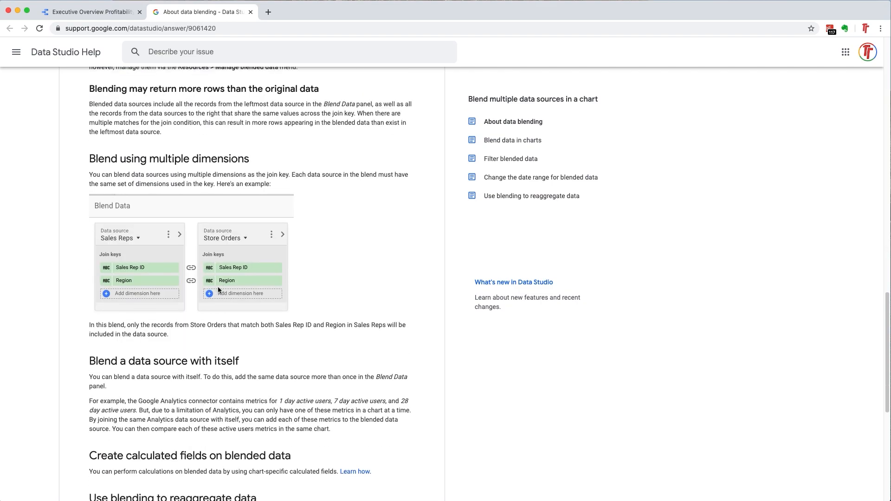
scroll(218, 290, "down", 5)
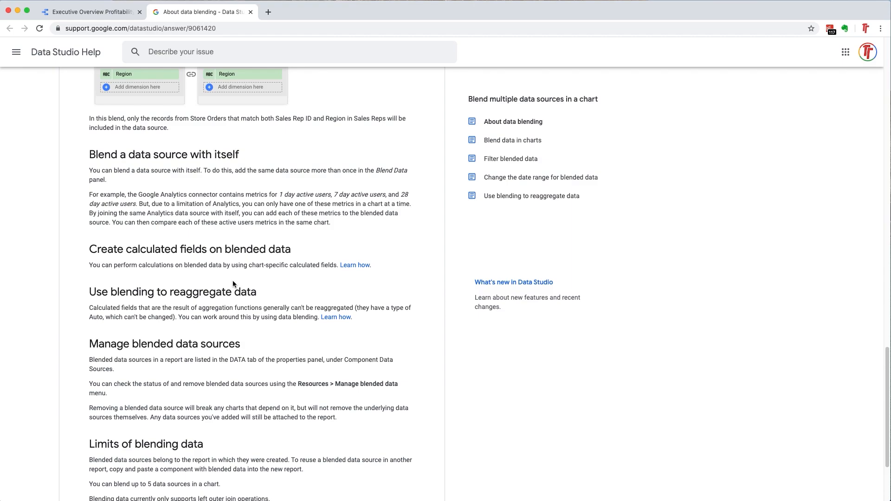
scroll(233, 281, "down", 3)
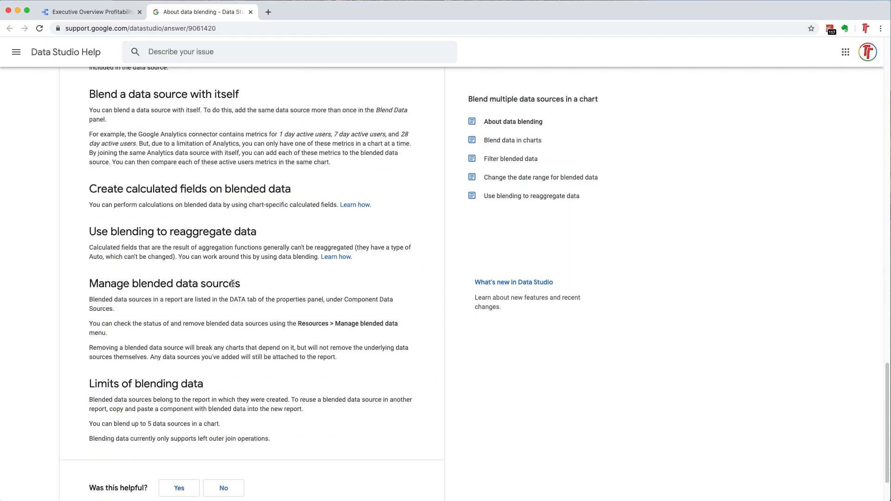
left_click(100, 9)
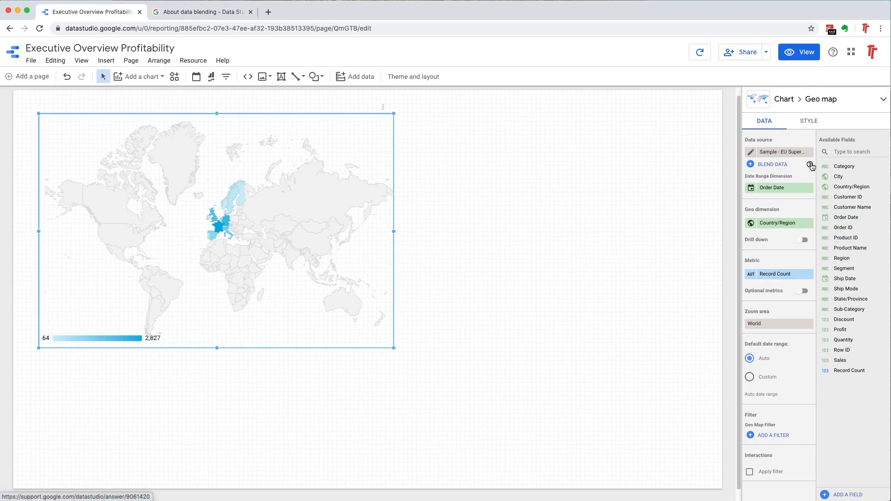
left_click(197, 12)
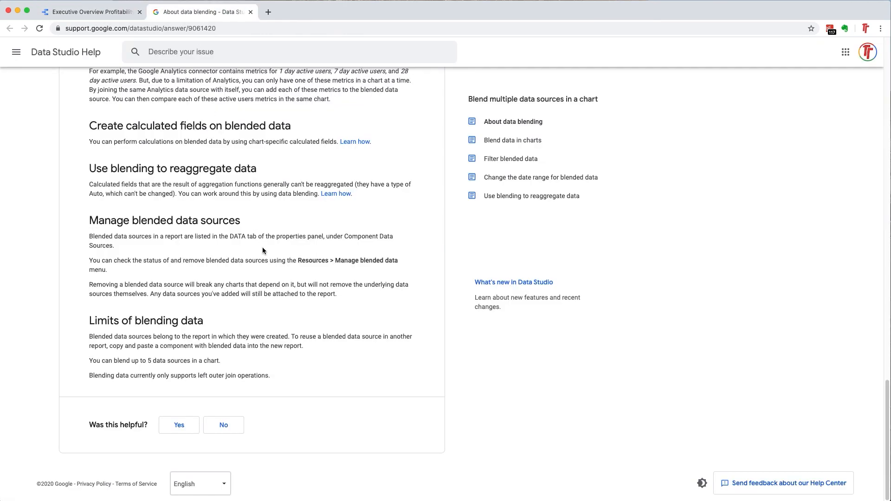
scroll(263, 251, "up", 7)
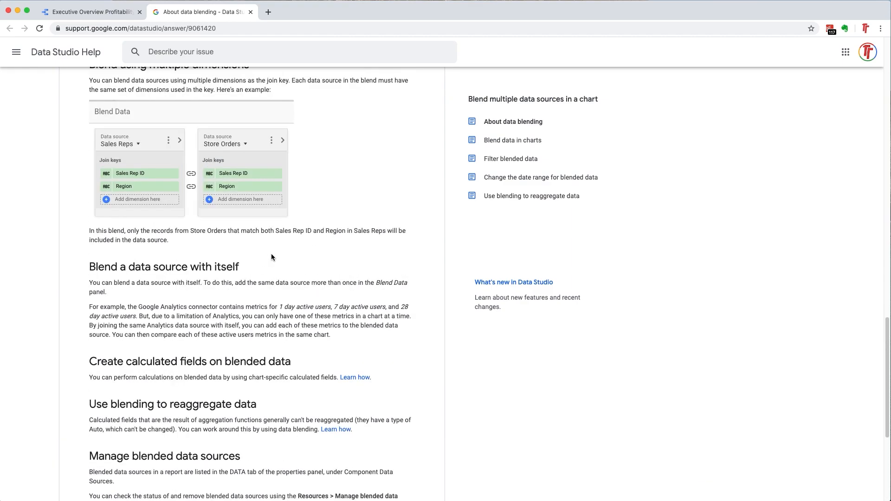
scroll(273, 260, "up", 5)
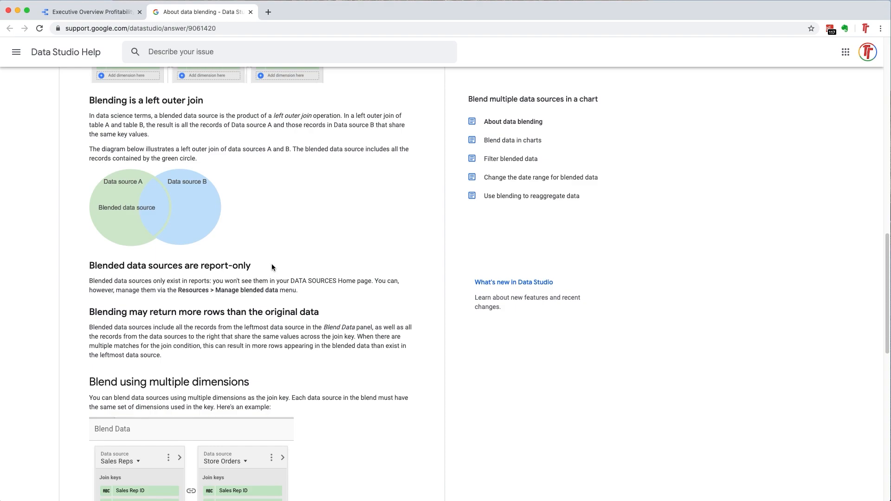
scroll(271, 267, "up", 2)
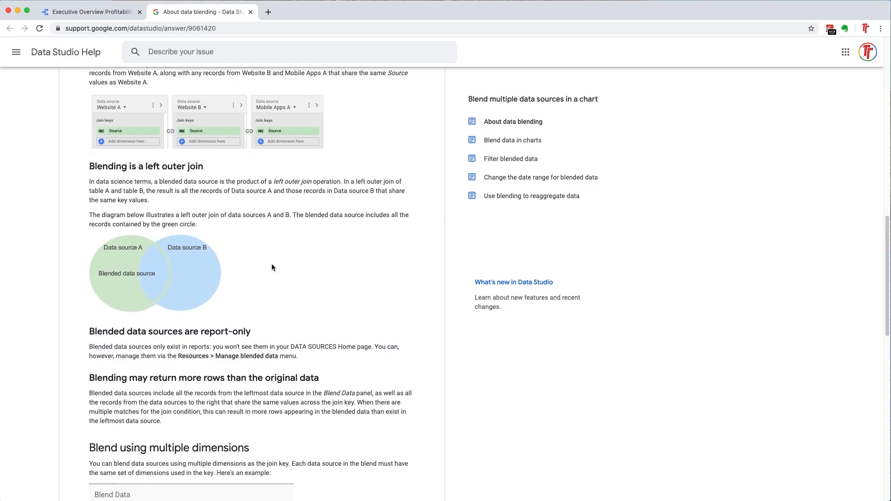
left_click(109, 13)
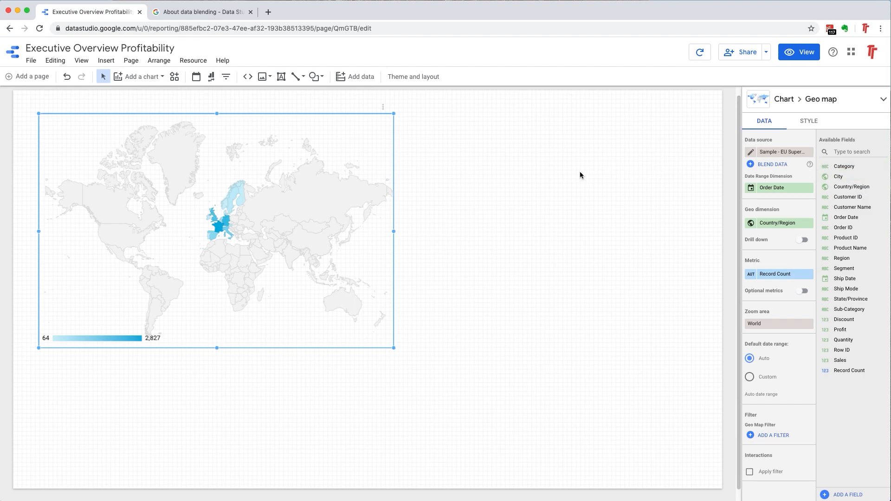
Add an Area chart beside the Geo map, aligned with its upper edge, and widen it to near the page's right edge
left_click(502, 176)
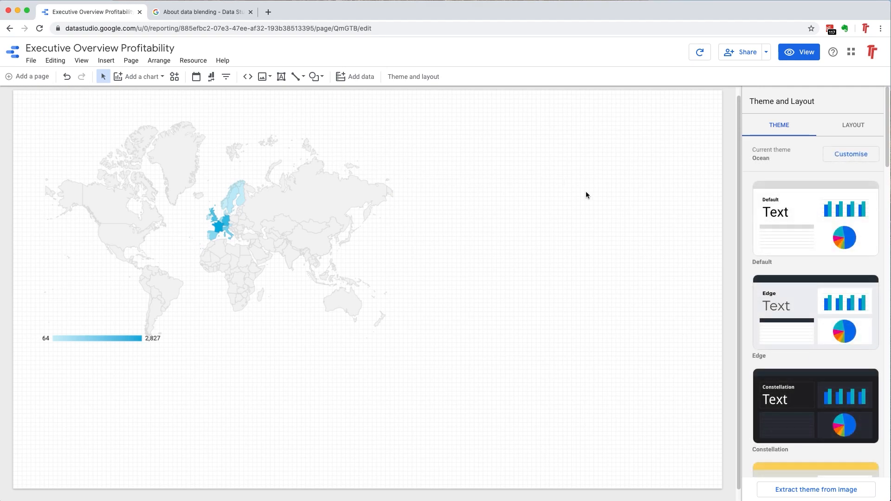
left_click(146, 79)
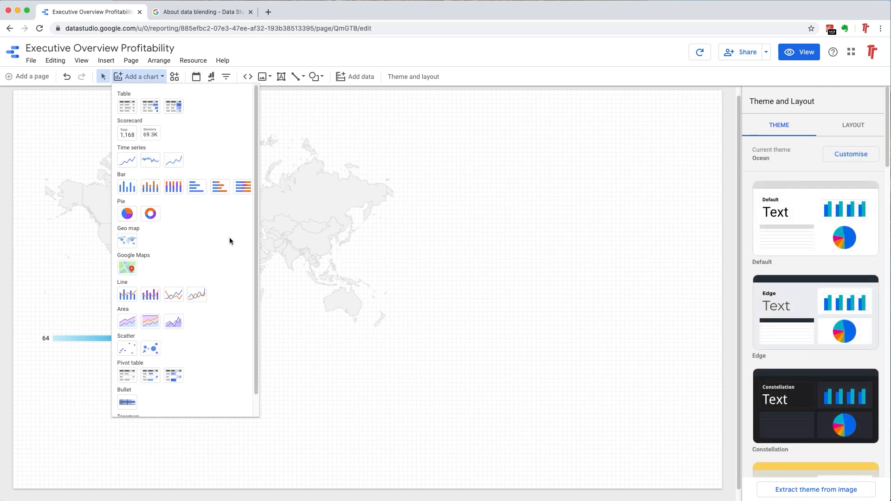
left_click(128, 322)
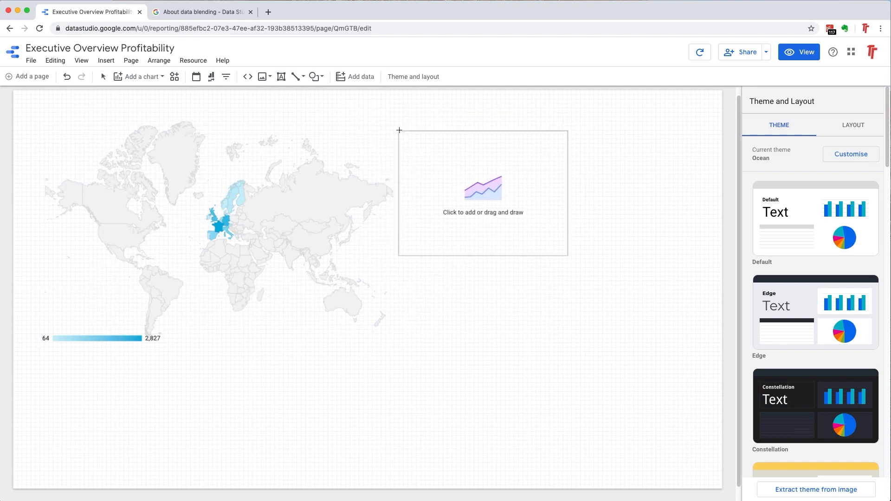
left_click(401, 114)
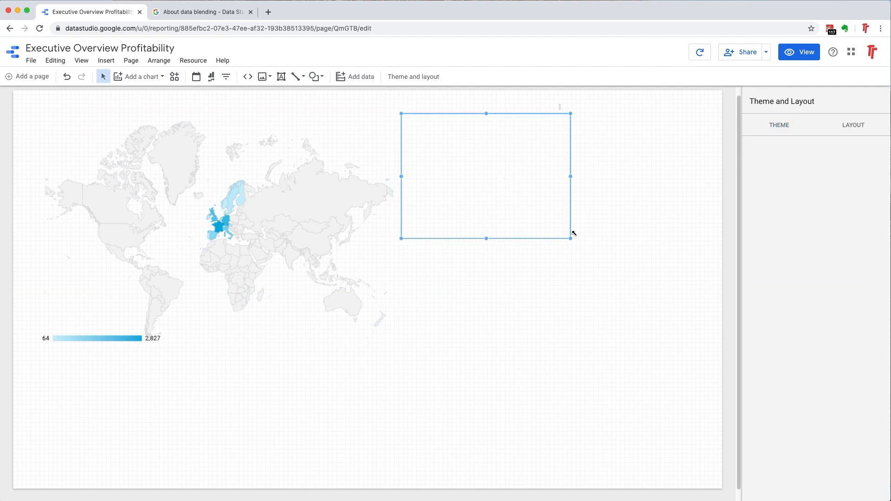
left_click_drag(571, 238, 708, 239)
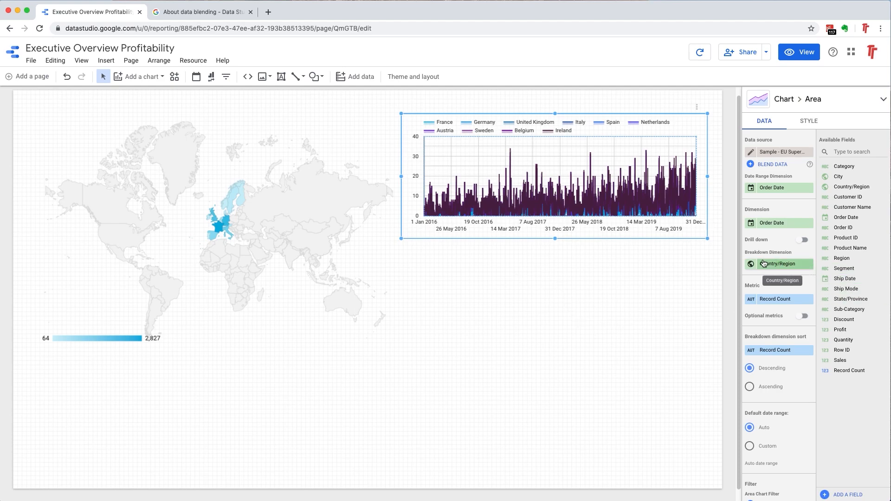
left_click_drag(775, 259, 466, 318)
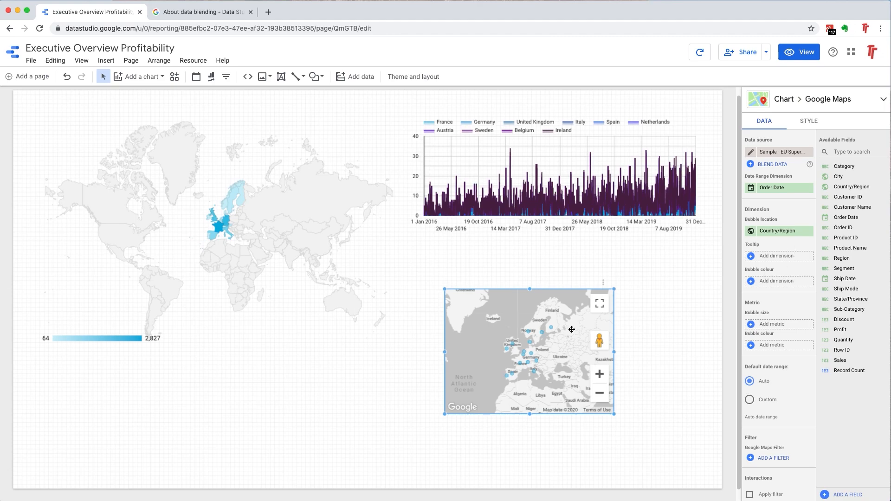
right_click(571, 331)
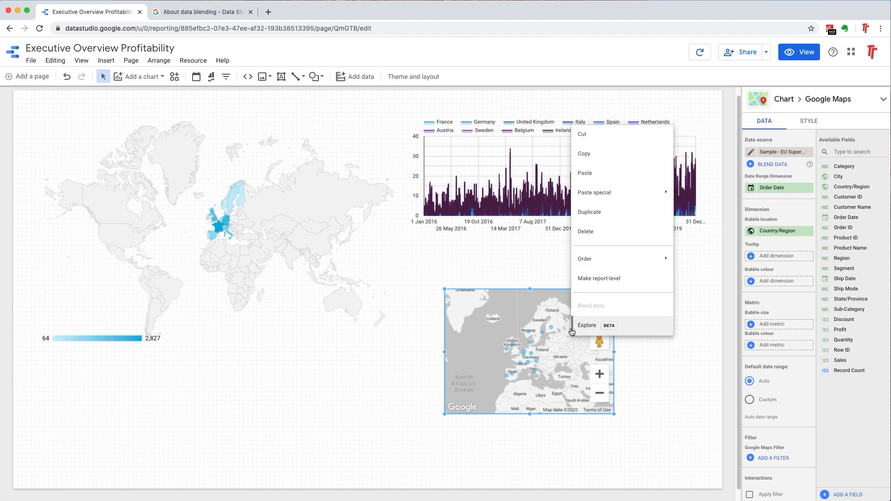
left_click(606, 233)
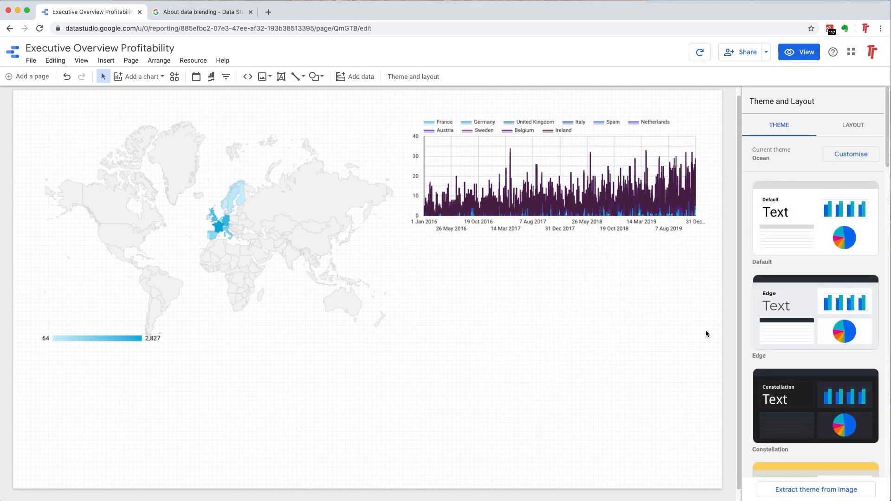
Try to remove the Country/Region breakdown dimension from the Area chart
left_click(571, 172)
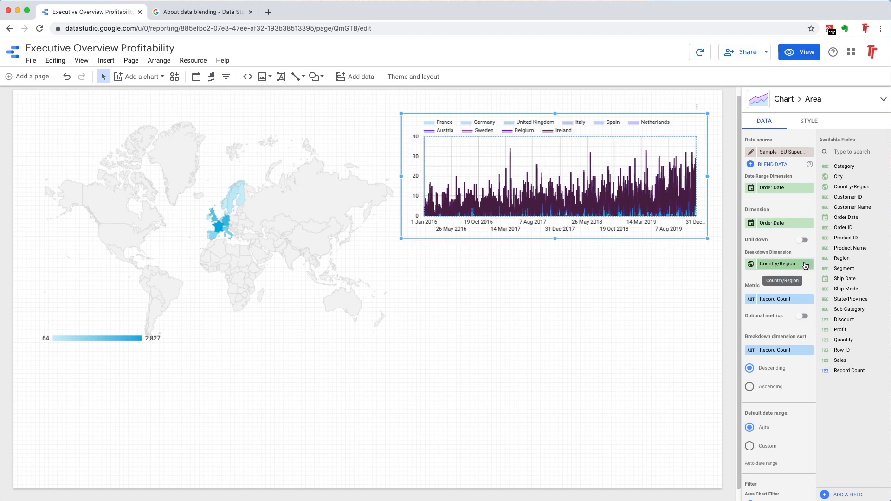
left_click_drag(805, 266, 842, 410)
right_click(779, 266)
left_click(750, 279)
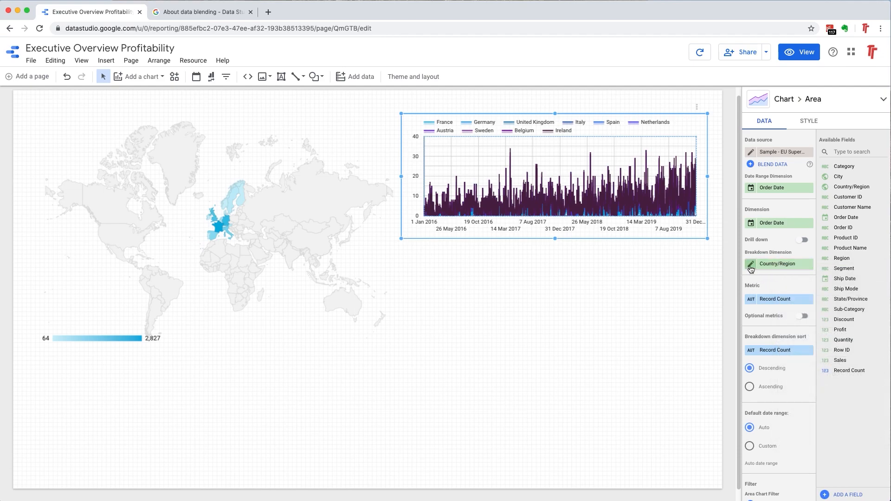
left_click(752, 269)
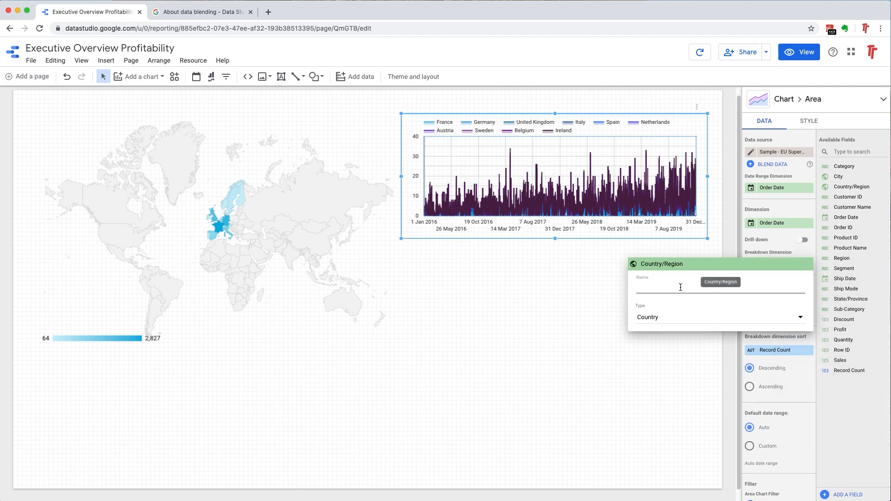
left_click(853, 411)
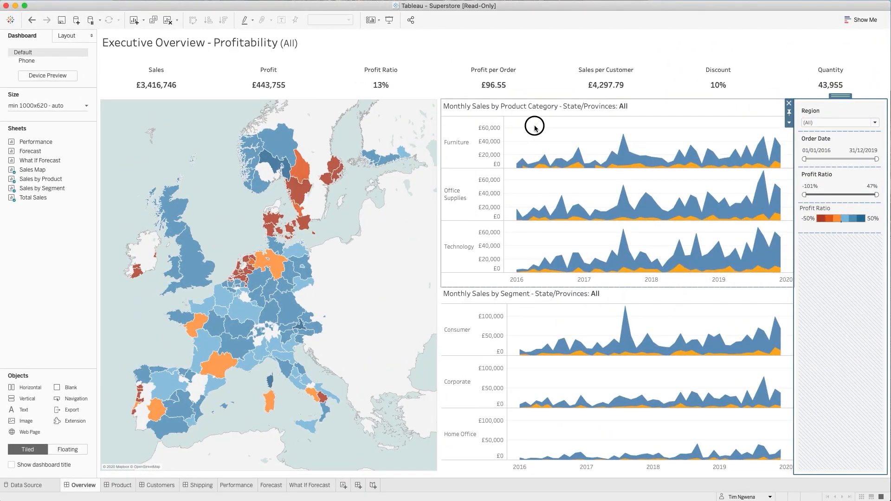
In Tableau's Superstore workbook, open the Sales by Product sheet from the Overview dashboard and examine its available fields and chart setup
left_click(535, 127)
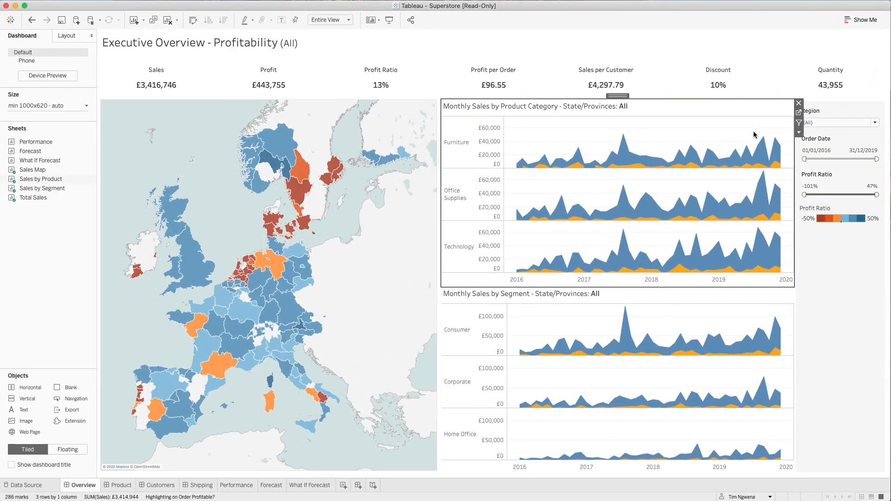
left_click(798, 115)
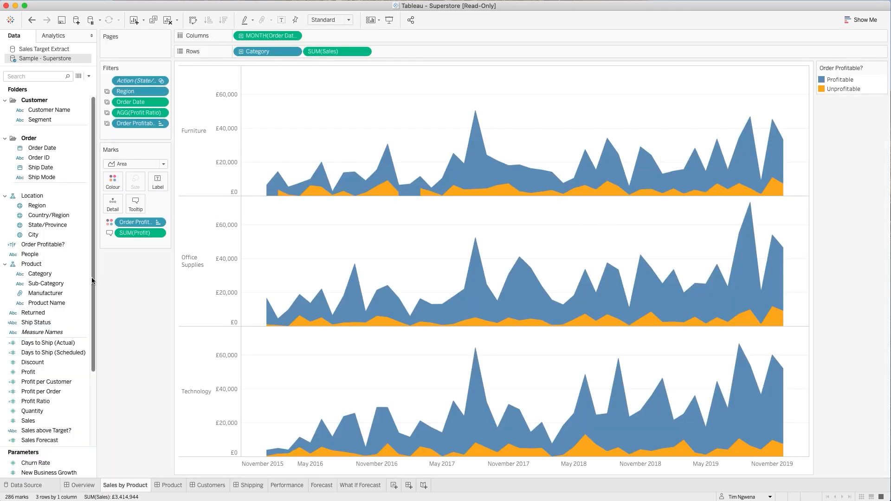
scroll(63, 306, "down", 3)
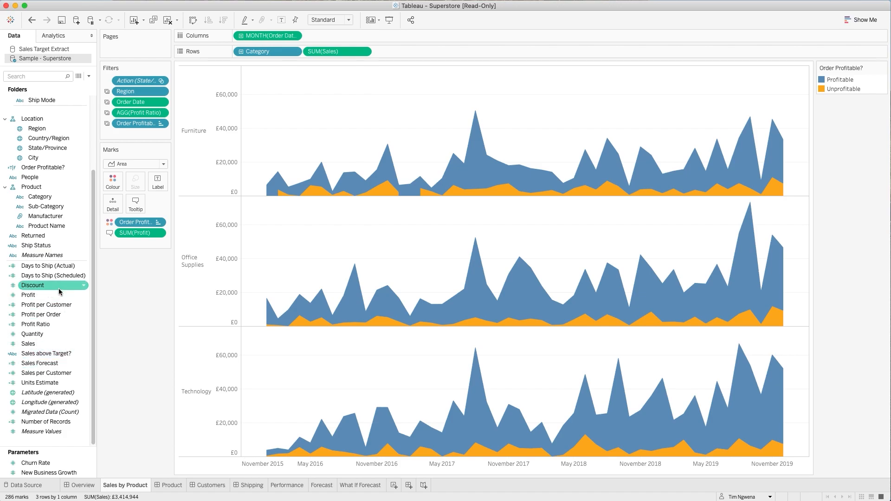
scroll(58, 279, "up", 1)
scroll(58, 278, "up", 3)
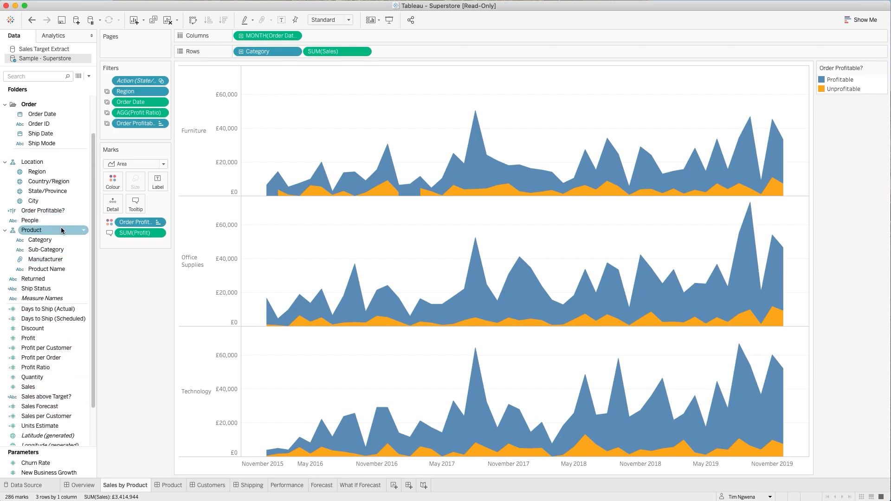
Search Tableau's data fields for "order" and examine the Order Profitable? calculation, especially its SUM([Profit]) part, without changing it
scroll(56, 254, "down", 4)
scroll(57, 253, "up", 1)
left_click(46, 77)
type("order")
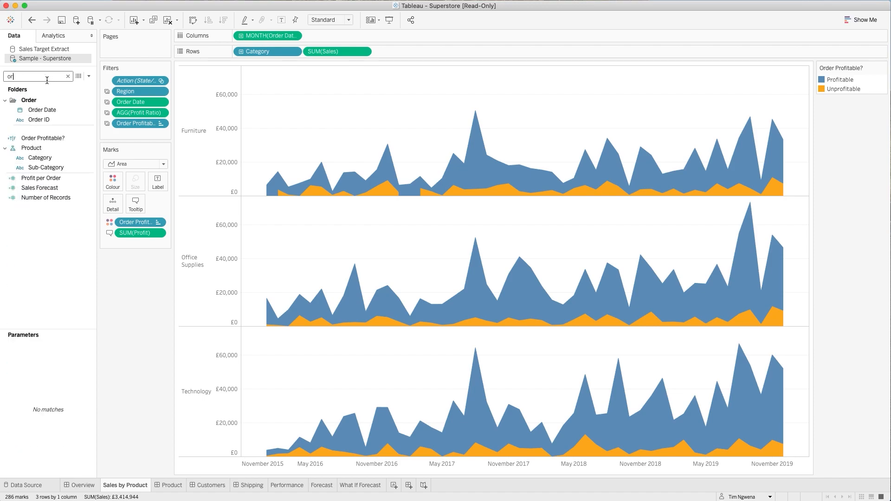
right_click(45, 140)
left_click(80, 195)
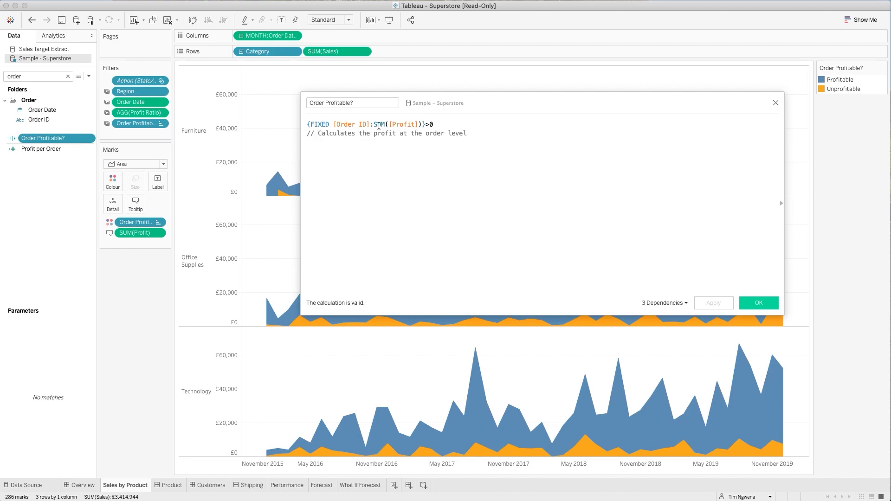
left_click_drag(374, 125, 421, 128)
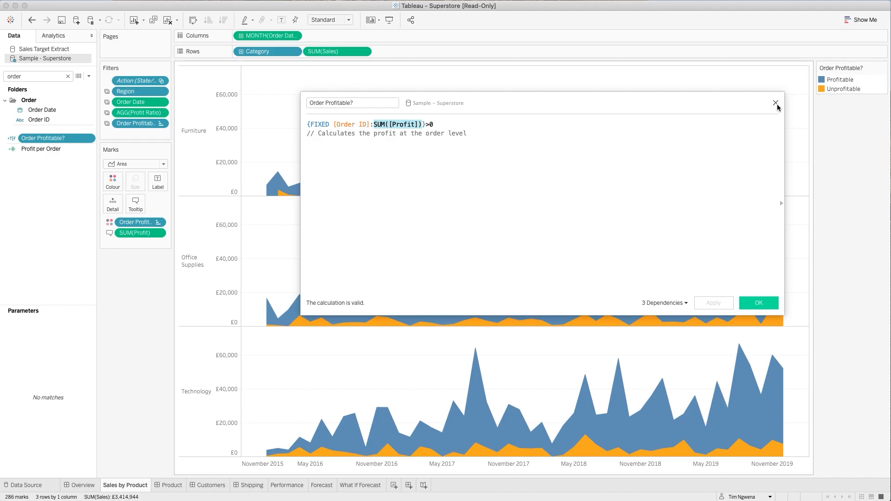
left_click(776, 103)
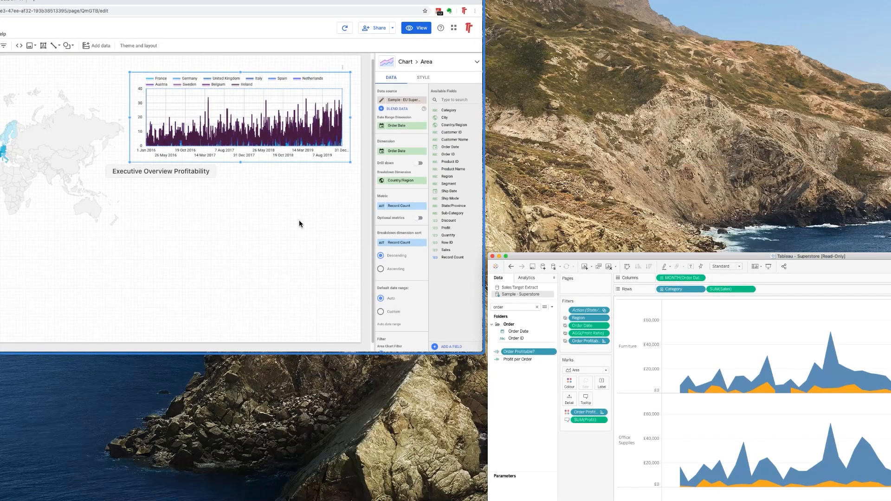
Switch to the Data Studio report and set the Area chart's metric to Profit
left_click(299, 223)
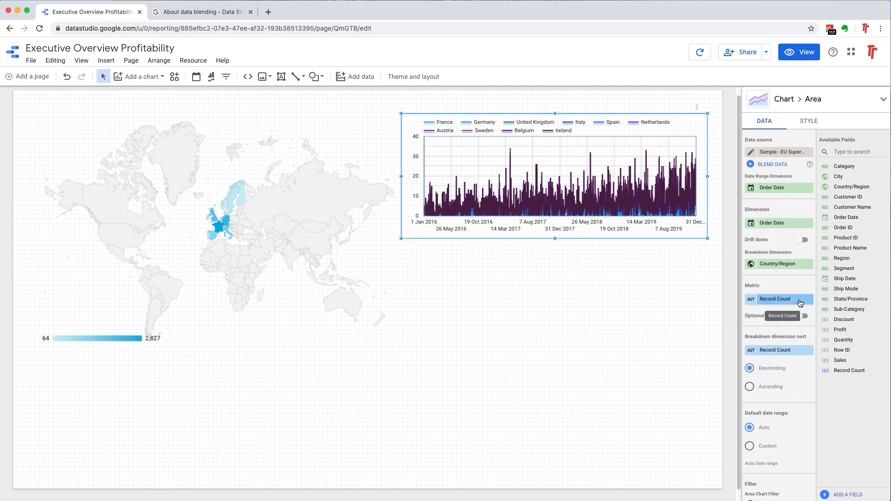
left_click_drag(841, 329, 777, 299)
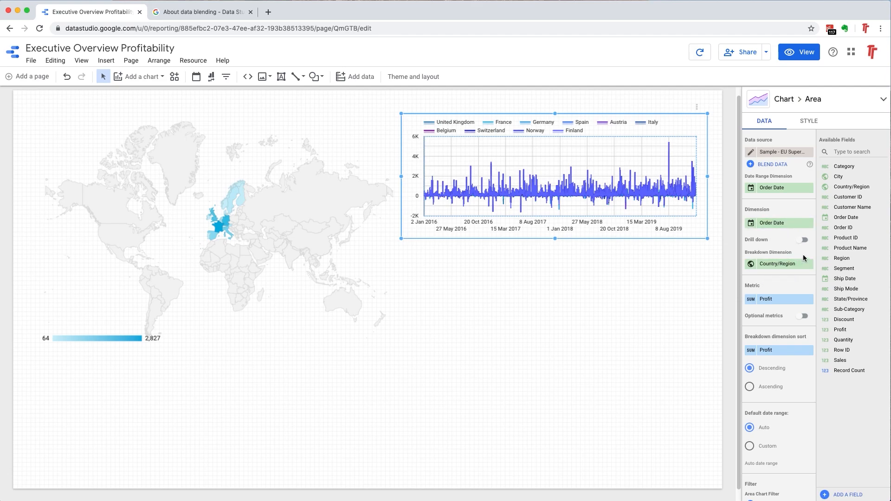
Try to remove the Area chart's Country/Region breakdown, and try out drill down on its Order Date dimension
left_click_drag(802, 268, 869, 396)
left_click(803, 241)
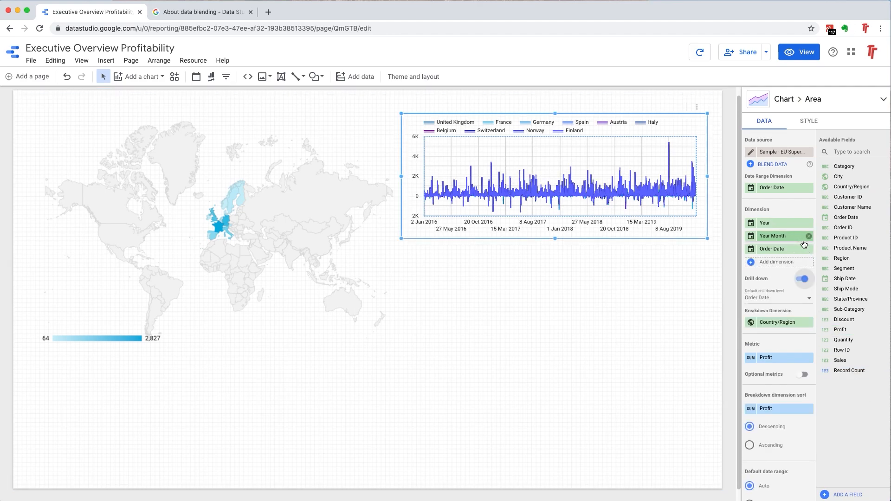
left_click(804, 242)
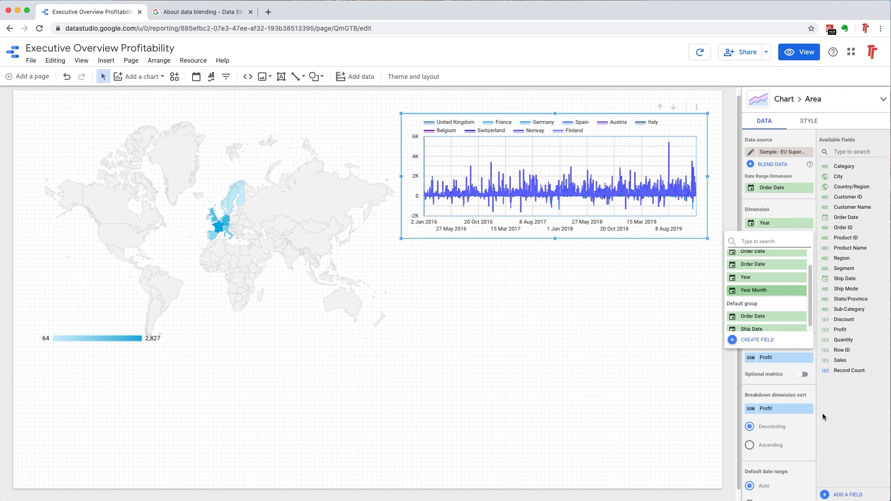
left_click(860, 420)
left_click(804, 281)
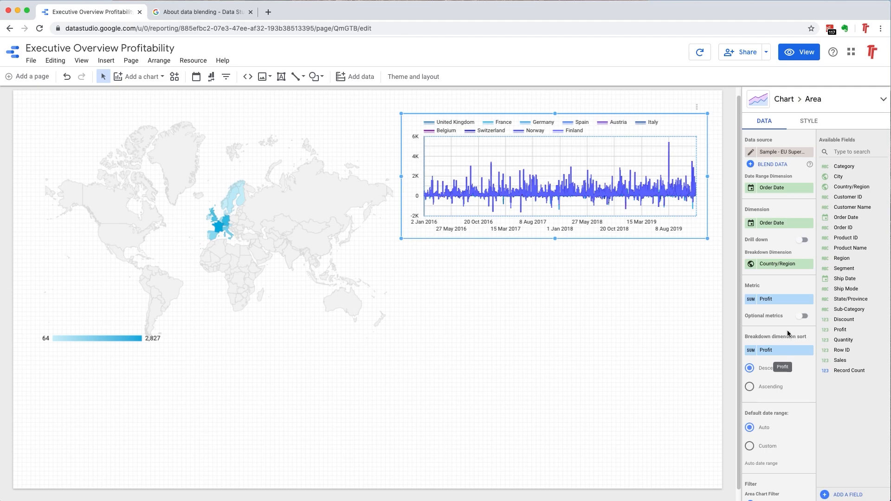
Start a new calculated field named Profitability for the Area chart's breakdown dimension, leaving its formula empty
left_click(789, 264)
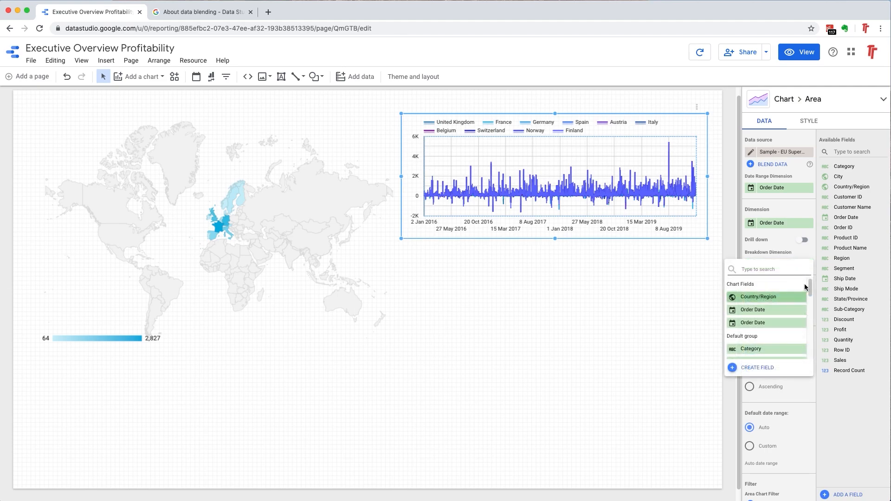
left_click_drag(810, 289, 808, 316)
left_click(749, 371)
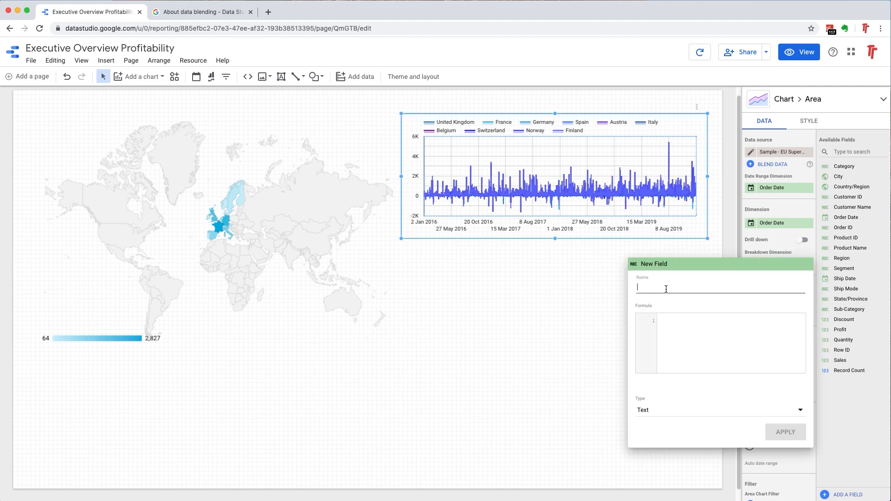
type("Profitabil")
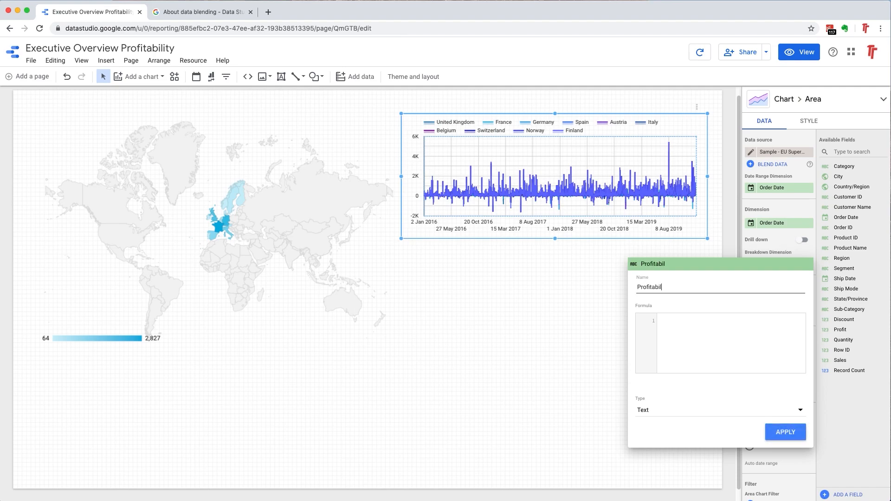
left_click(688, 325)
type("http://localhost:8000/")
triple_click(675, 318)
key("BackSpace")
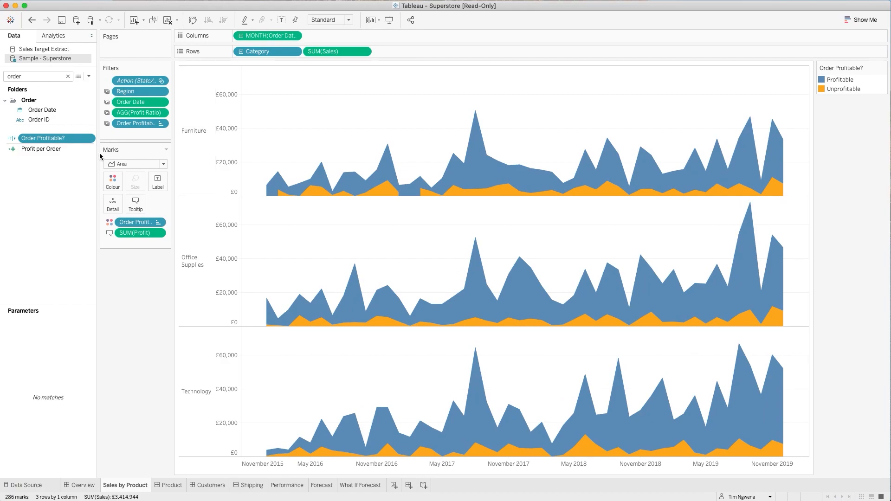
Copy {FIXED [Order ID]:SUM([Profit])}>0 from Tableau's Order Profitable? field into the Profitability field's formula in Data Studio
right_click(46, 138)
left_click(63, 191)
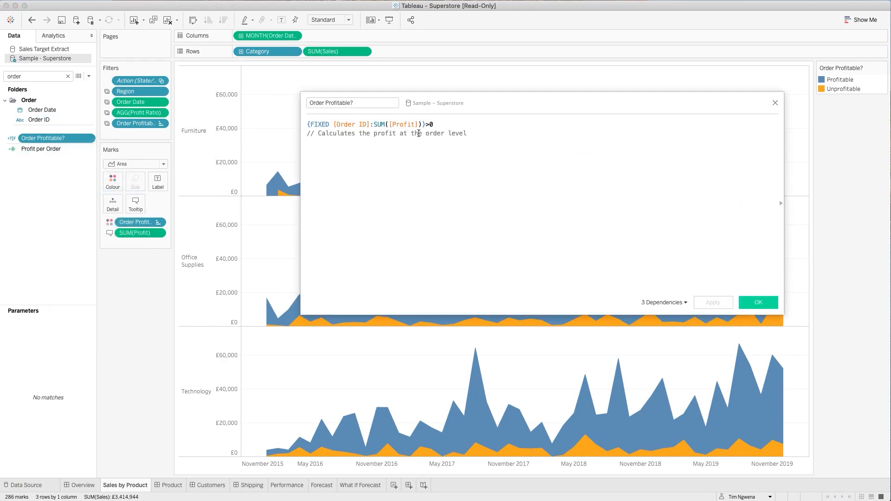
left_click_drag(431, 125, 307, 120)
right_click(392, 129)
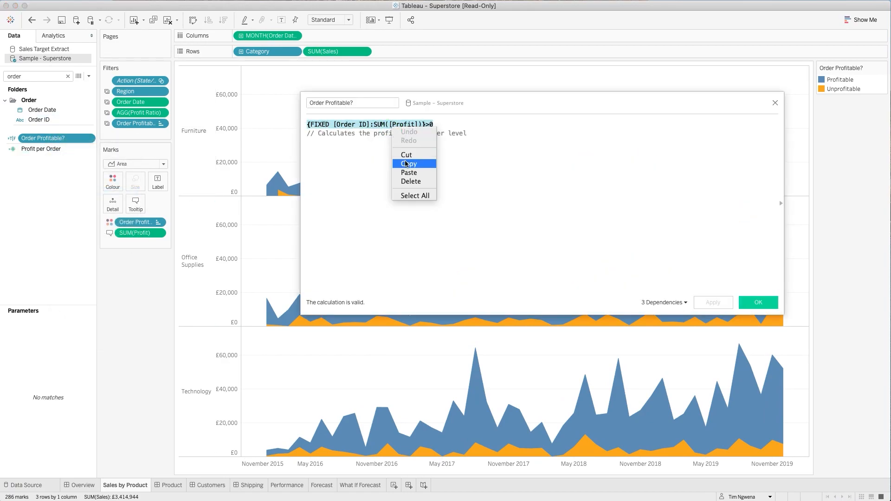
left_click(408, 163)
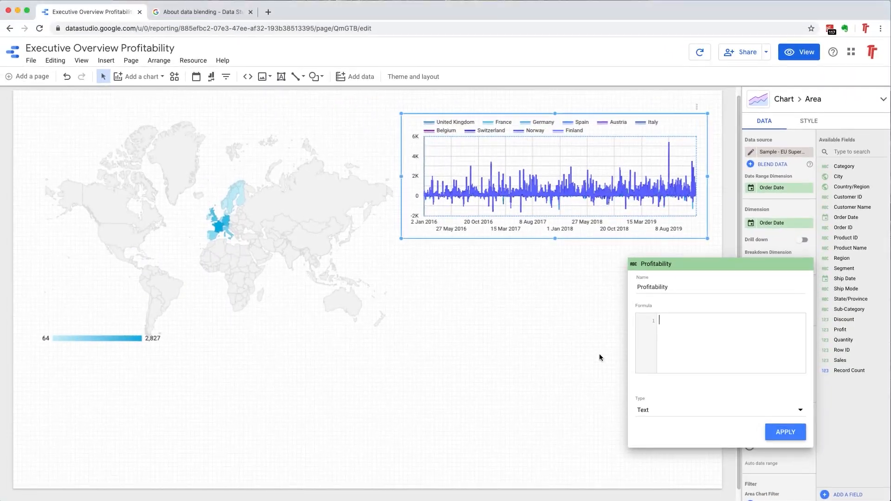
right_click(332, 222)
left_click(726, 383)
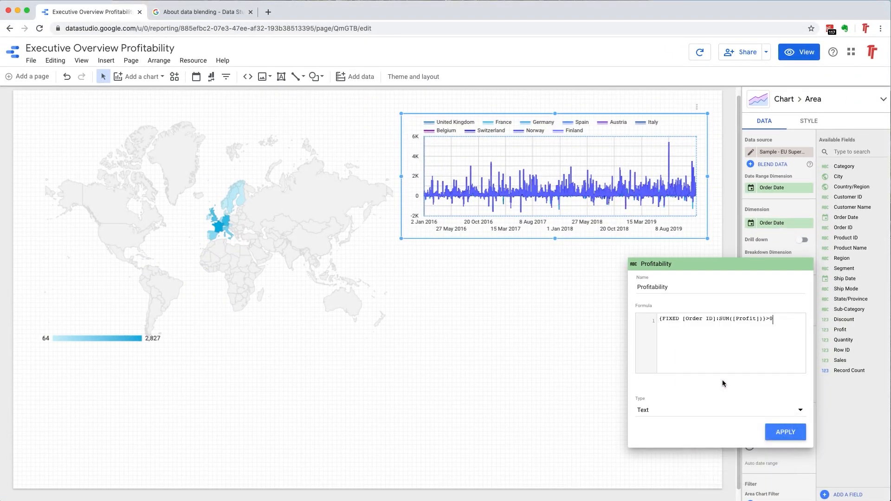
Strip the FIXED [Order ID] part and curly braces so the Profitability formula reads SUM([Profit]) > 0
left_click_drag(719, 319, 618, 318)
key("BackSpace")
left_click(723, 318)
key("BackSpace")
key("BackSpace")
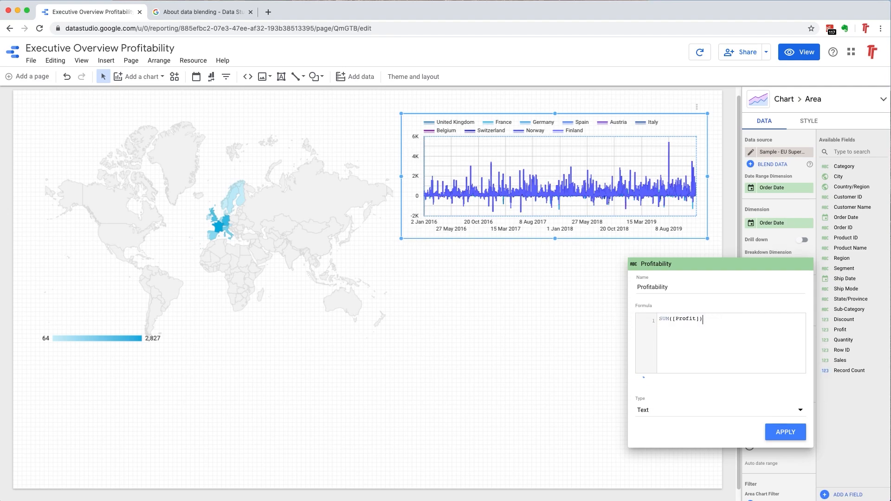
key("BackSpace")
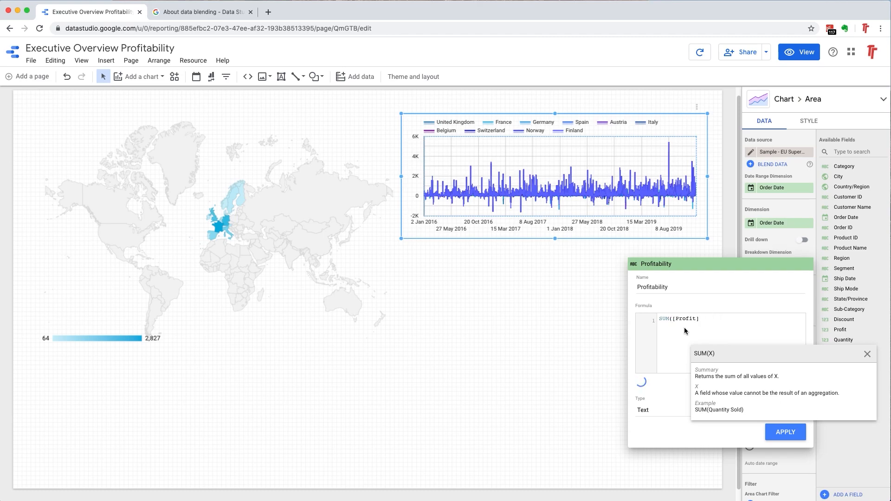
type(")")
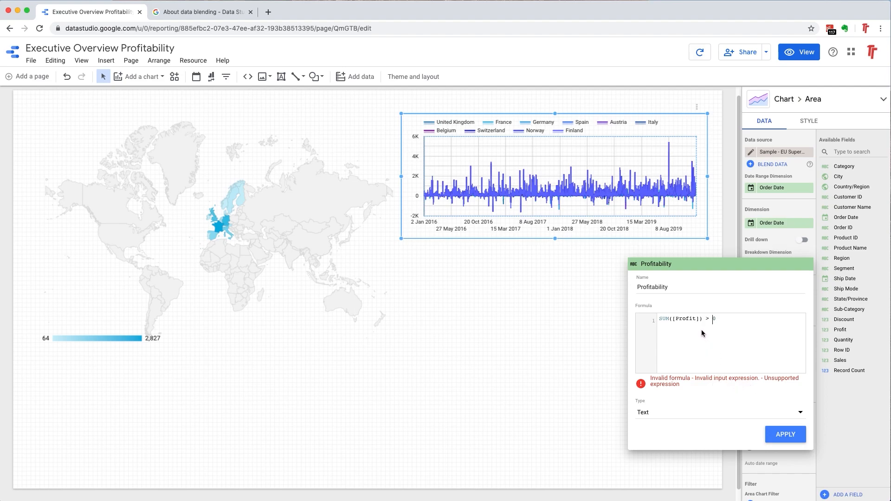
Remove the square brackets around Profit so the formula reads SUM(Profit) > 0
left_click(674, 319)
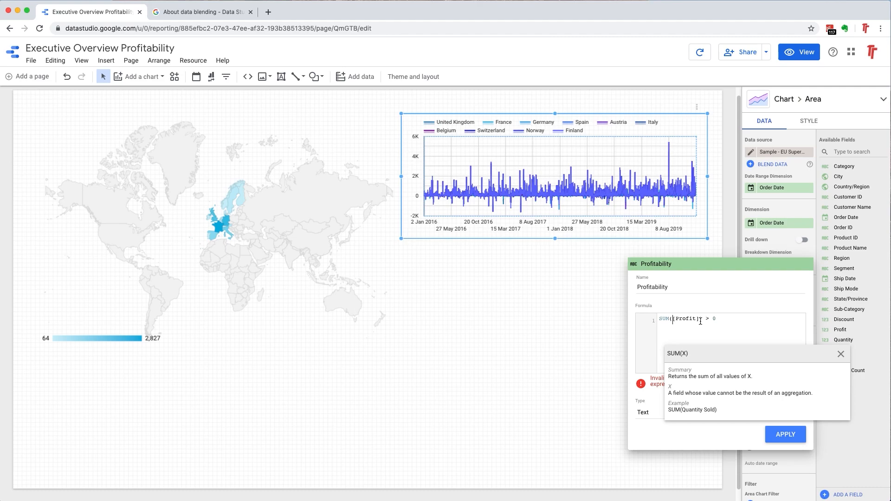
left_click(677, 319)
key("BackSpace")
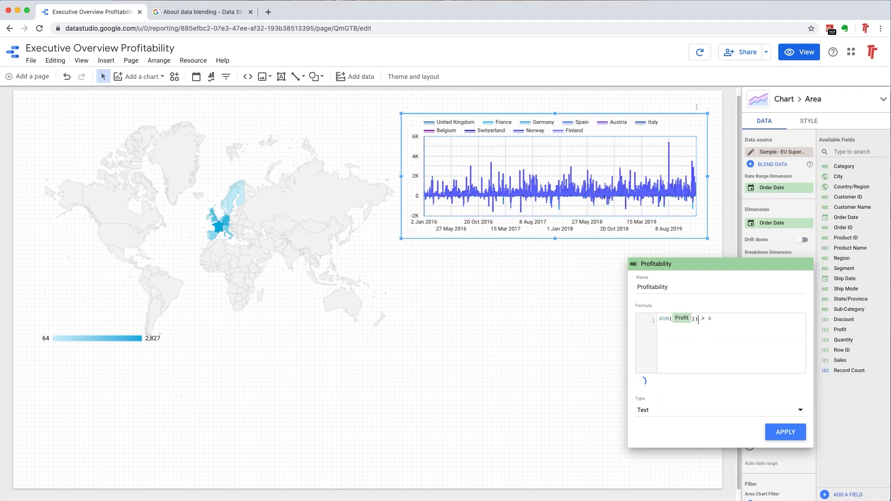
key("BackSpace")
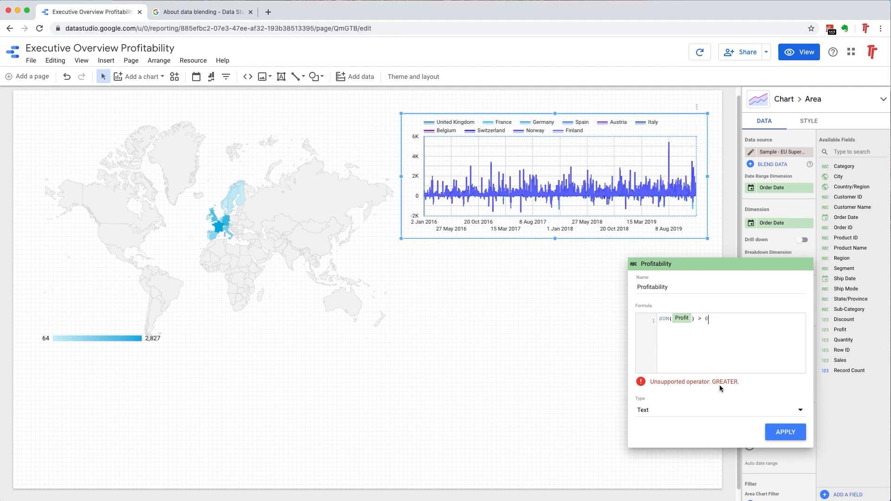
Remove the SUM aggregation and its parentheses so the Profitability formula reads Profit > 0
left_click(698, 325)
left_click(706, 371)
left_click(672, 321)
key("BackSpace")
key("BackSpace")
key("BackSpace")
key("BackSpace")
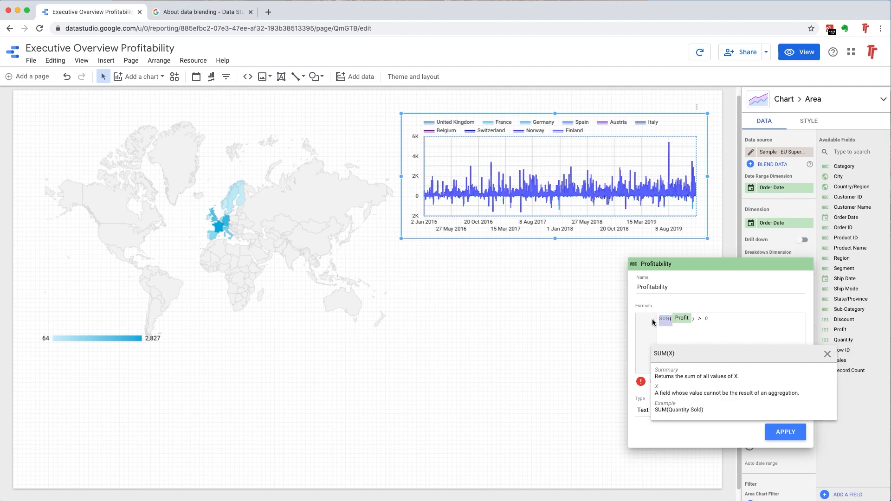
key("Right")
key("BackSpace")
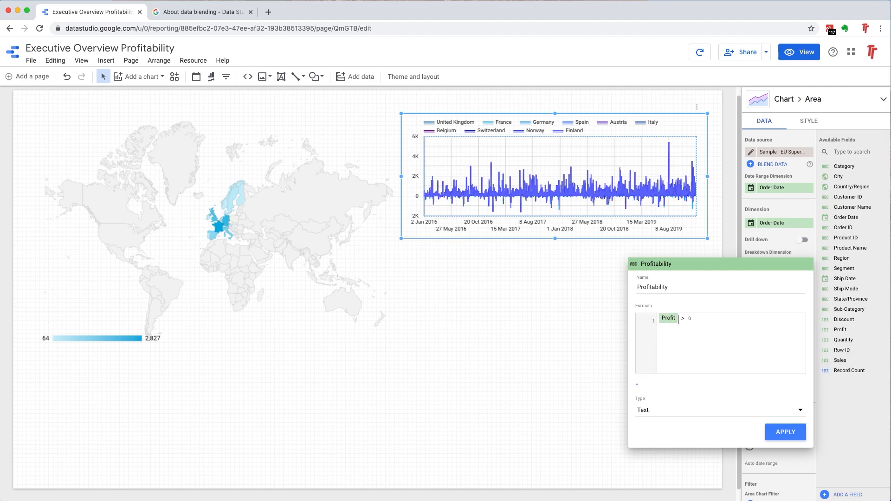
Set the Profitability field's type to Boolean and re-enter the > 0 comparison after Profit
left_click(703, 328)
left_click(689, 414)
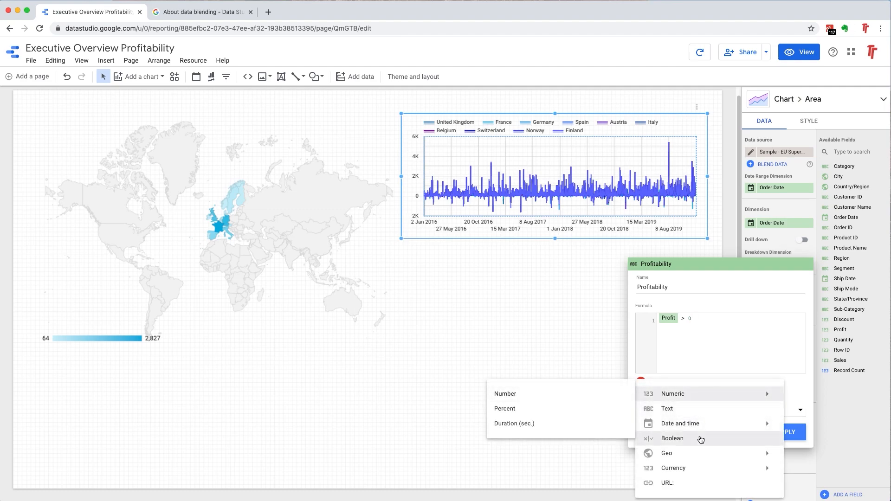
left_click(696, 438)
left_click(721, 346)
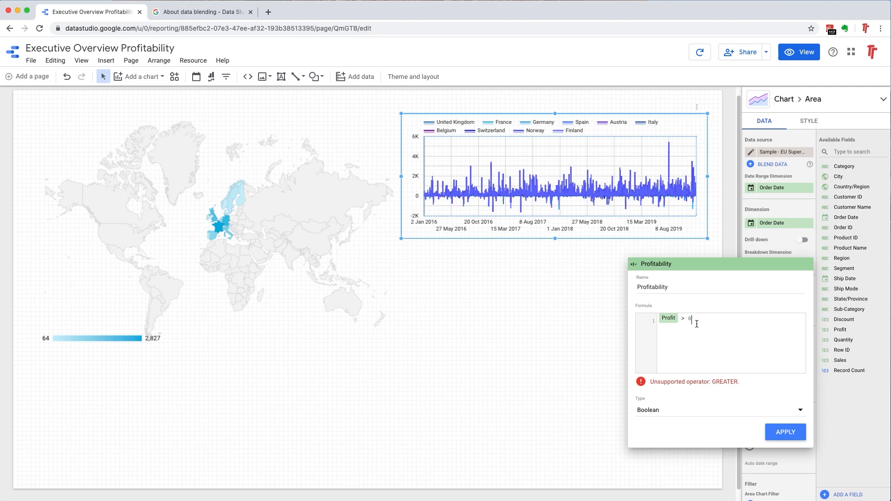
key("BackSpace")
key("BackSpace")
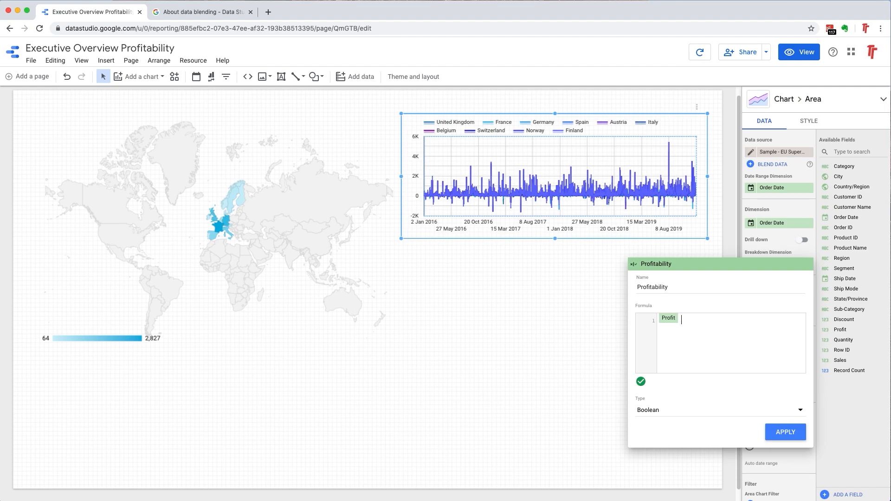
type("> 0")
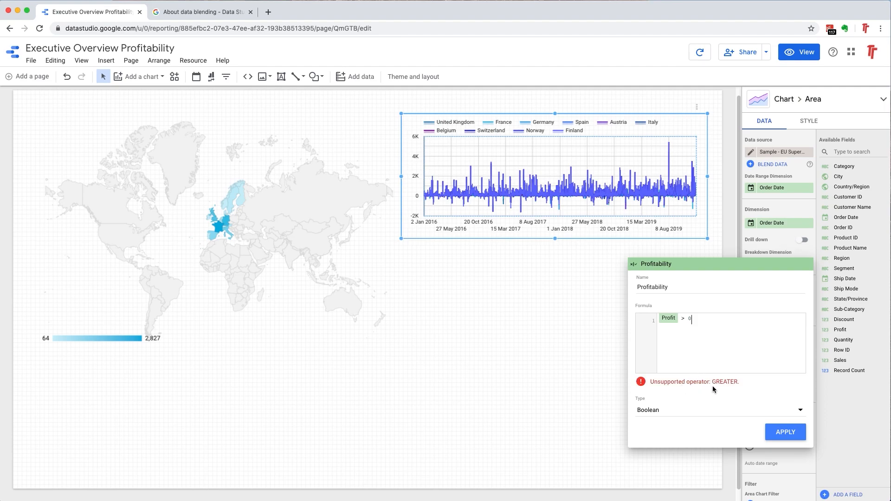
Try the greater-or-equal operator in the Profitability formula, making it Profit >= 0
left_click(685, 320)
type("=")
left_click(684, 319)
left_click(718, 410)
left_click(736, 338)
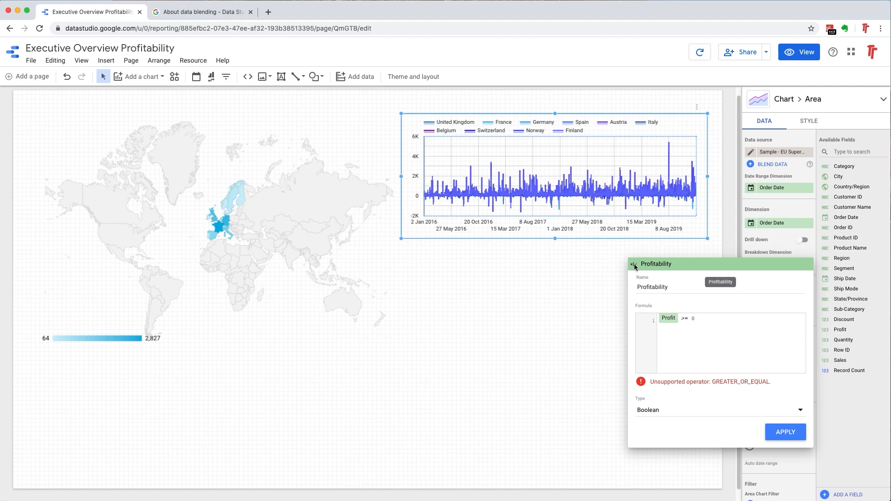
Clear the whole Profitability formula and close the field editor
left_click_drag(736, 334, 591, 307)
key("BackSpace")
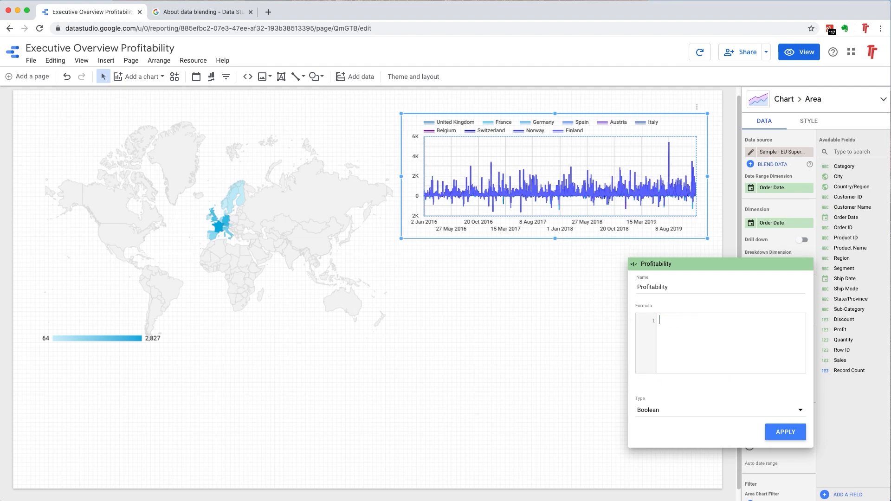
left_click(855, 423)
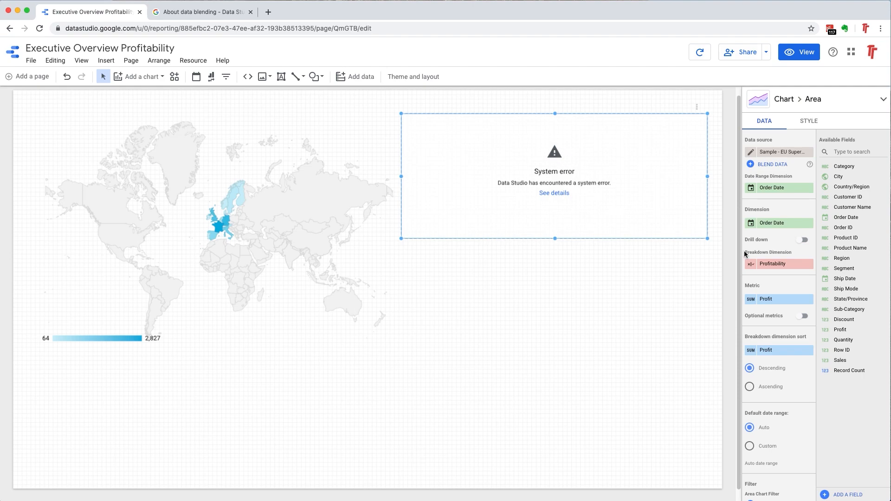
Add a calculated field to the Sample - EU Superstore.csv data source with the formula Profit > 0
left_click(846, 494)
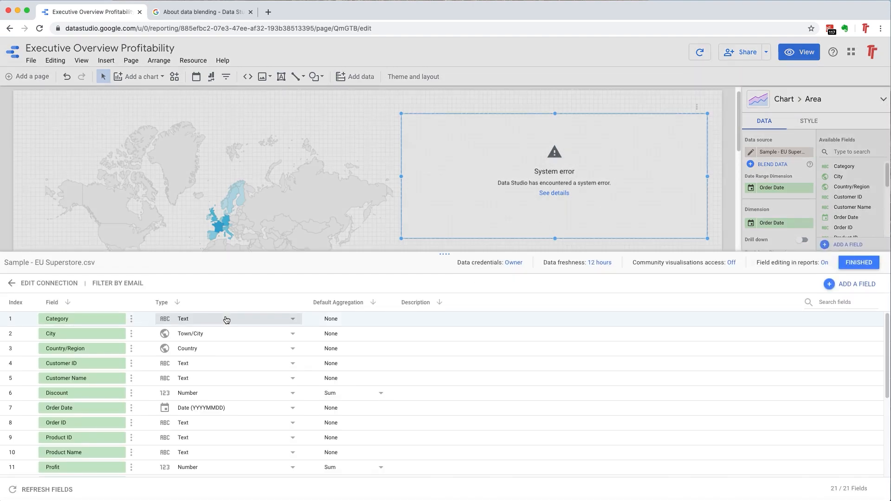
scroll(160, 357, "down", 5)
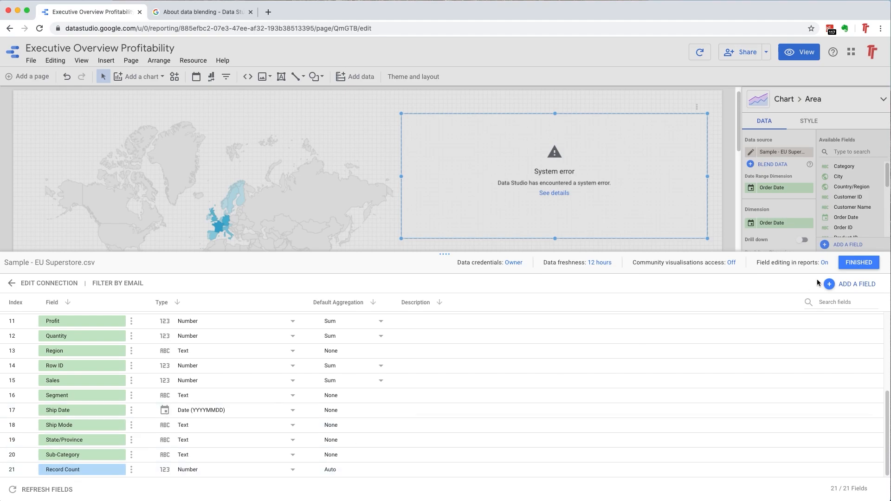
left_click(857, 285)
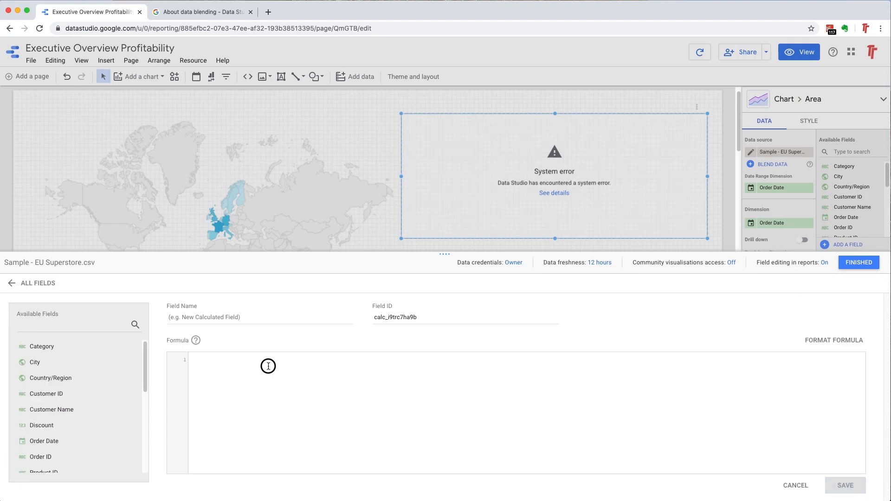
right_click(230, 369)
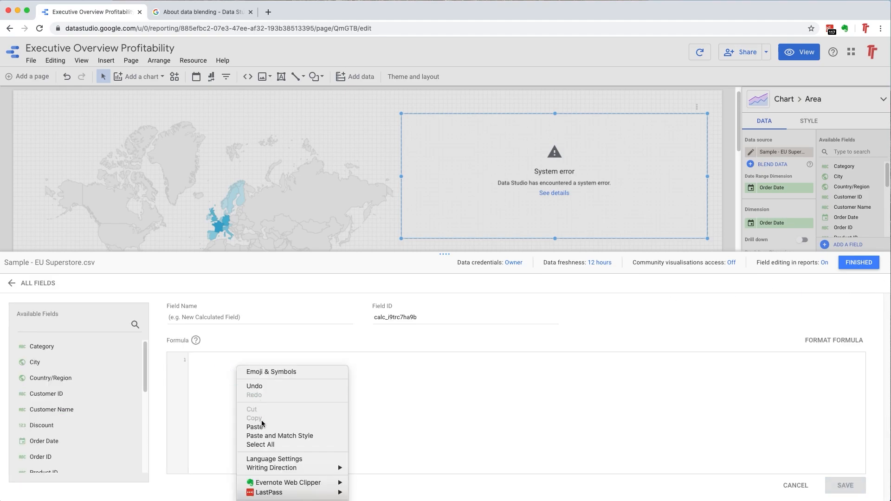
left_click(222, 364)
type("Profit")
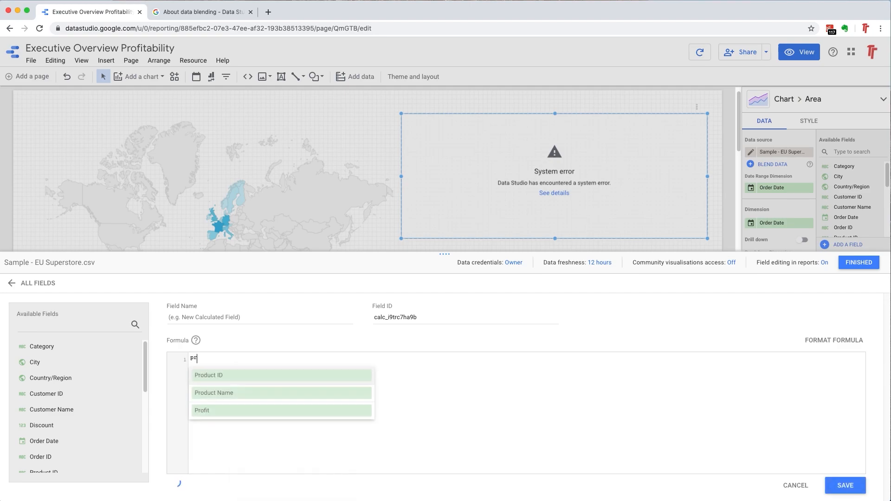
key("Return")
type("> 0")
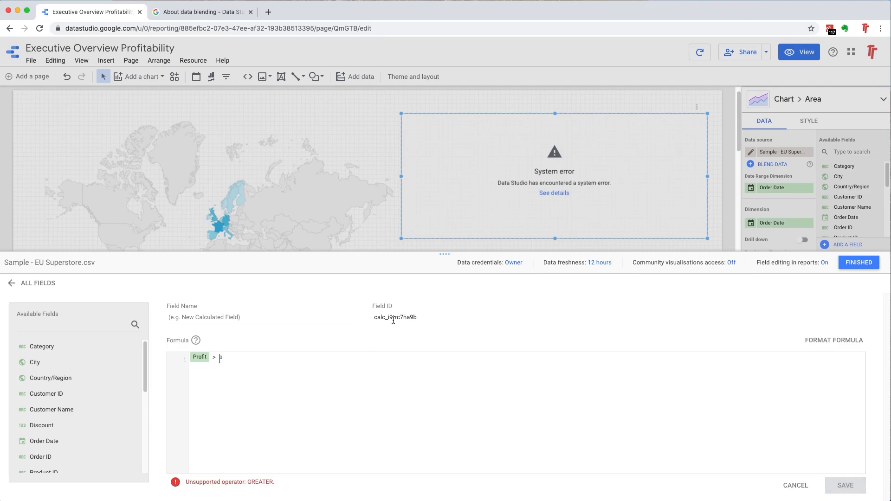
Name the new calculated field Profitability
left_click(213, 318)
type("Profitability")
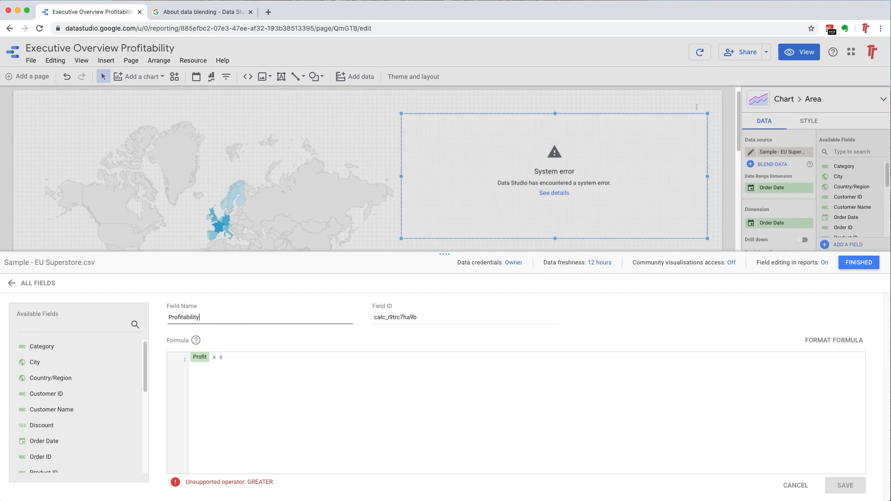
left_click(257, 389)
Search Google in a new browser tab for "google data studio formulas" and open the Data Studio Help function list
left_click(268, 12)
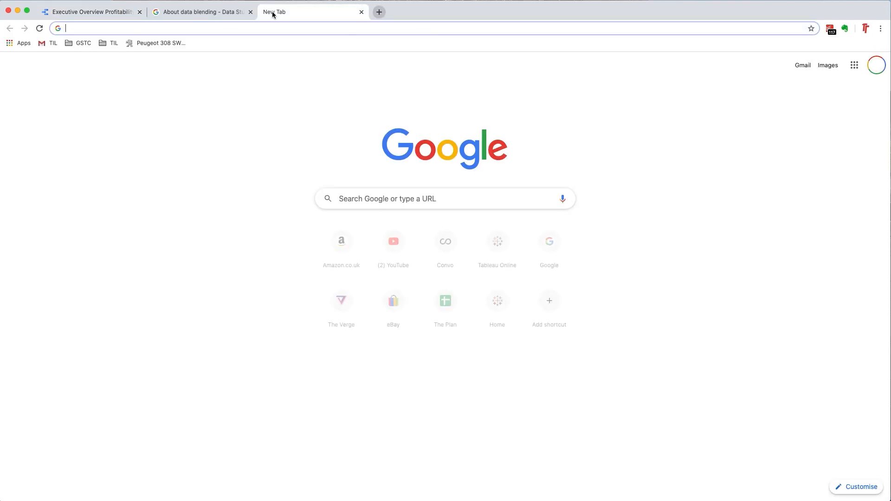
left_click(91, 12)
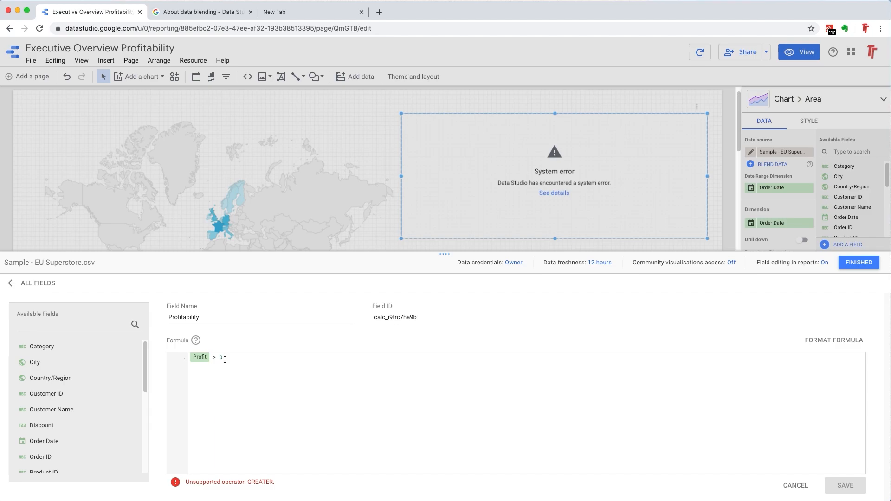
left_click(295, 8)
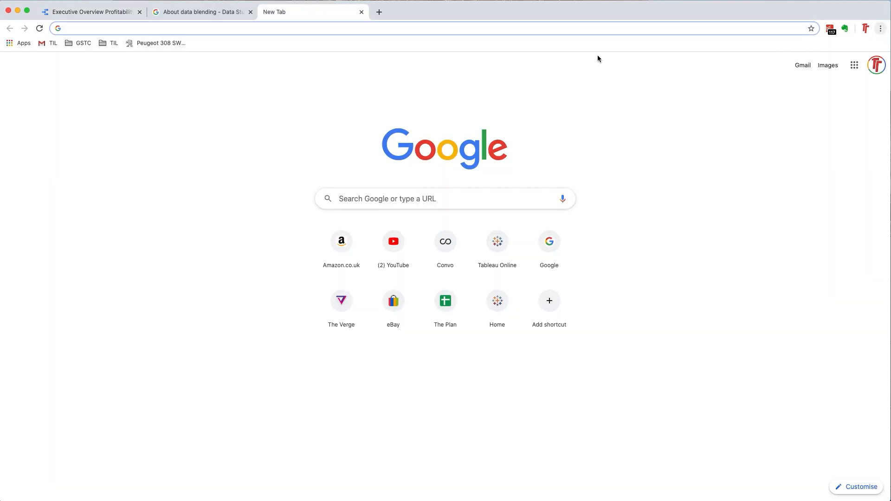
left_click(267, 28)
type("go")
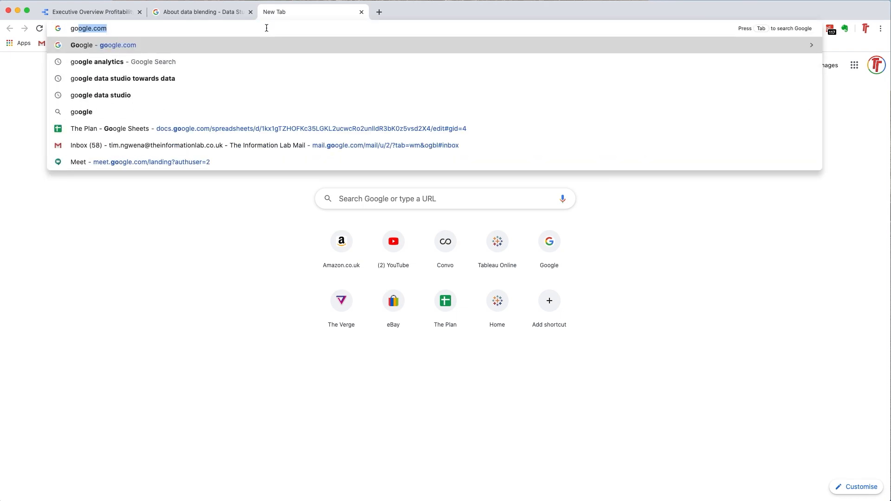
type("ogle data studio formula")
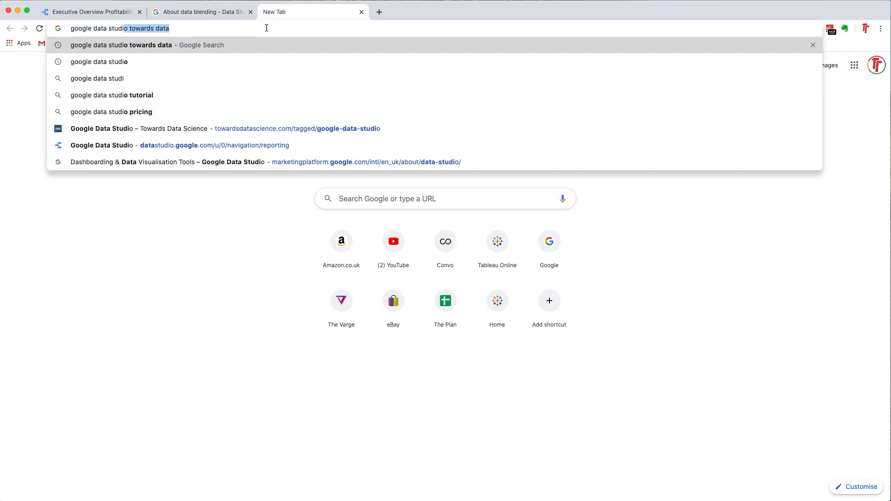
key("Return")
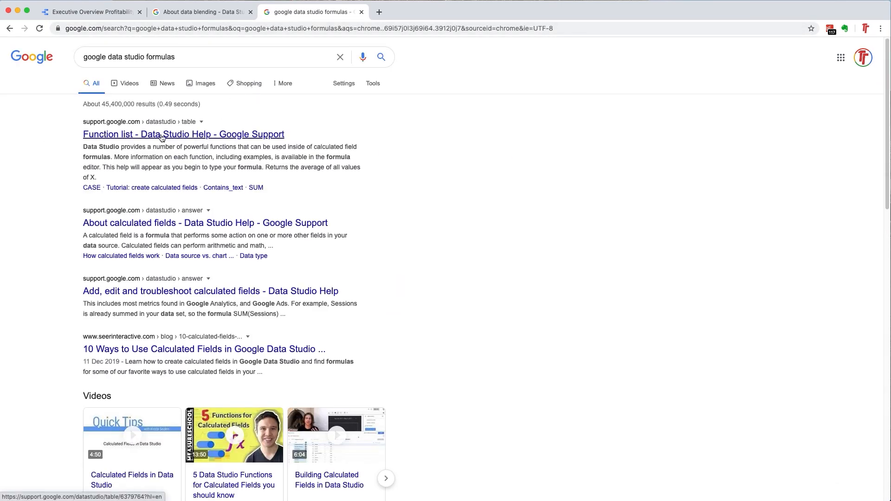
left_click(177, 136)
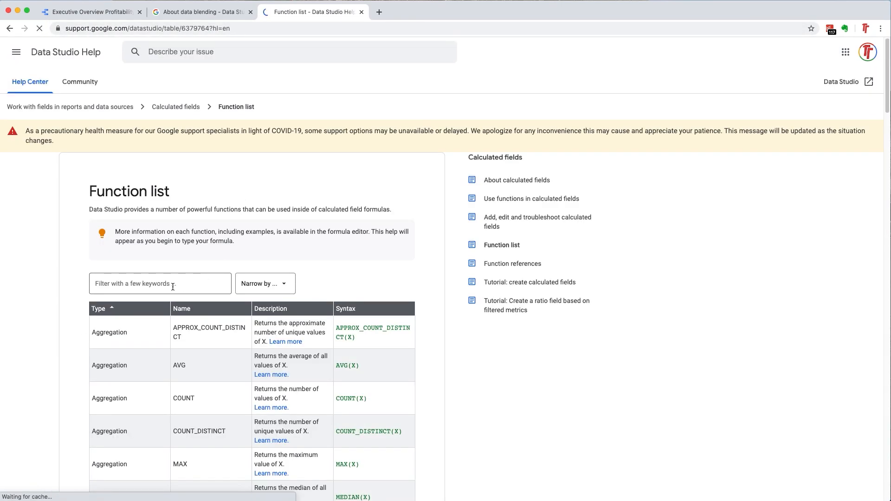
Look up the syntax of "sum" in the function list, and return to the search results
scroll(177, 286, "down", 4)
left_click(157, 99)
type("sum")
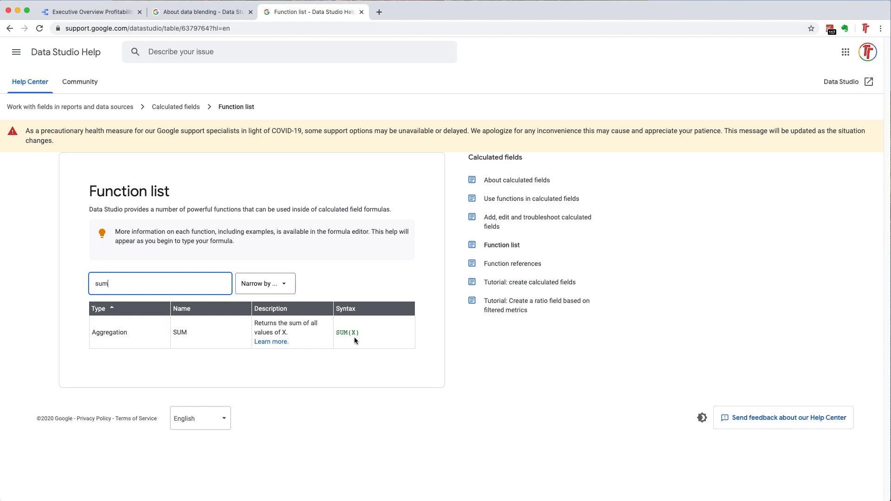
left_click_drag(137, 283, 84, 281)
left_click(11, 28)
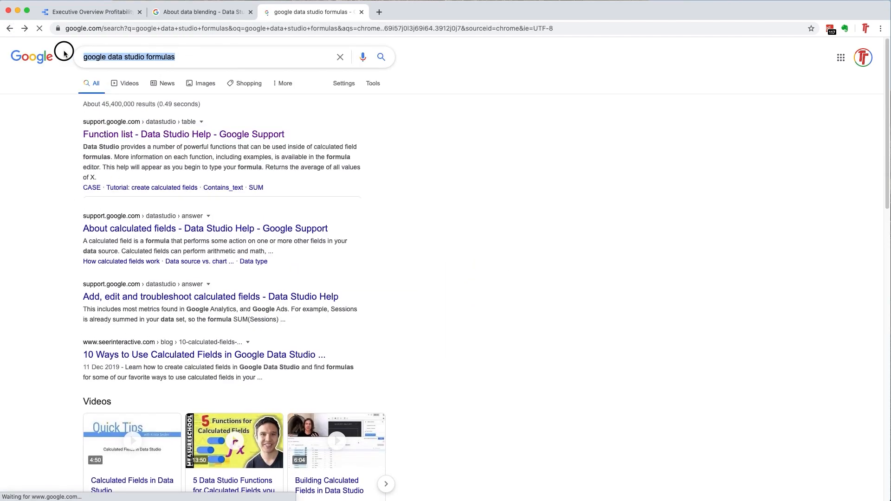
Change the Google search to "google data studio boolean"
key("Right")
key("BackSpace")
key("BackSpace")
key("BackSpace")
key("BackSpace")
key("BackSpace")
key("BackSpace")
key("BackSpace")
key("BackSpace")
key("BackSpace")
key("BackSpace")
key("BackSpace")
key("BackSpace")
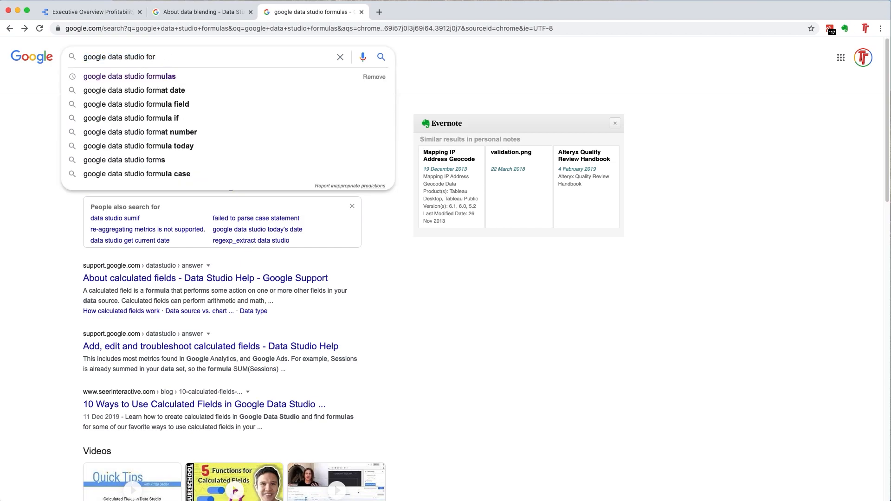
key("BackSpace")
key("BackSpace")
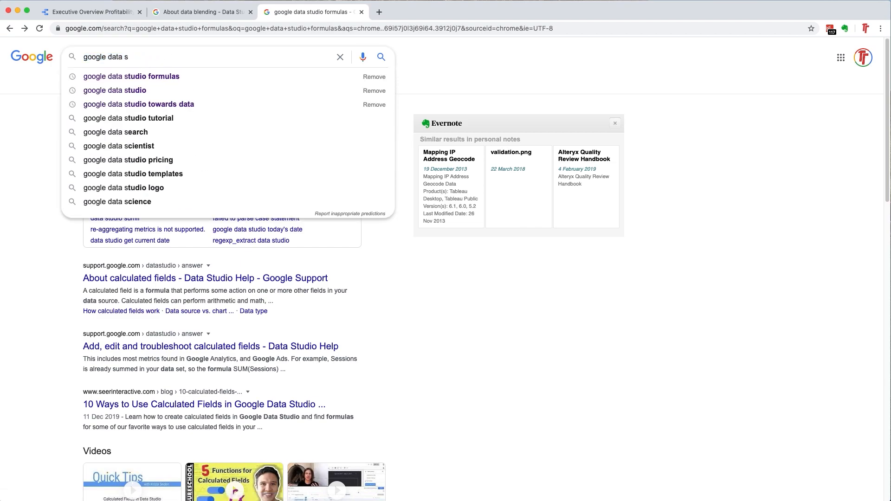
type("tui")
key("BackSpace")
type("dio ")
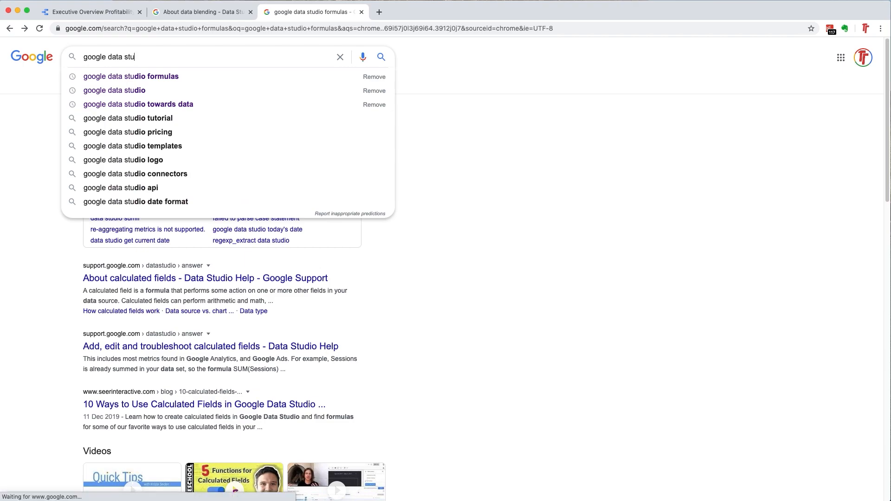
type("boolean")
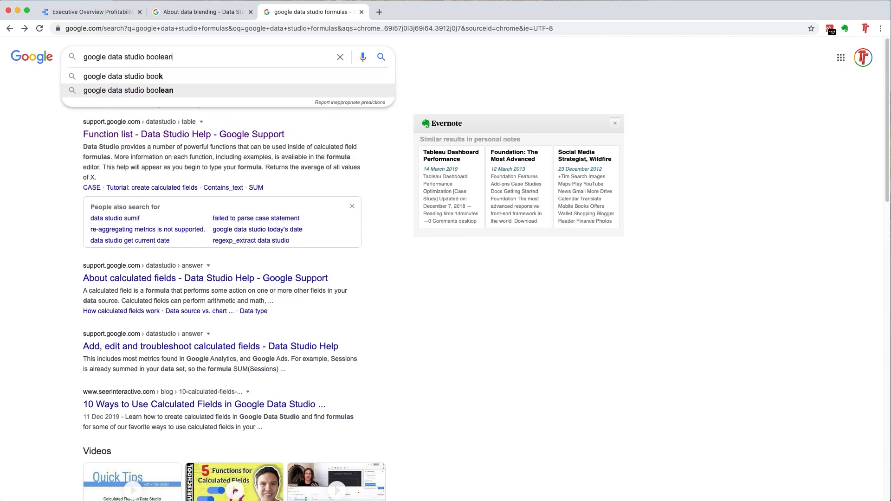
key("Return")
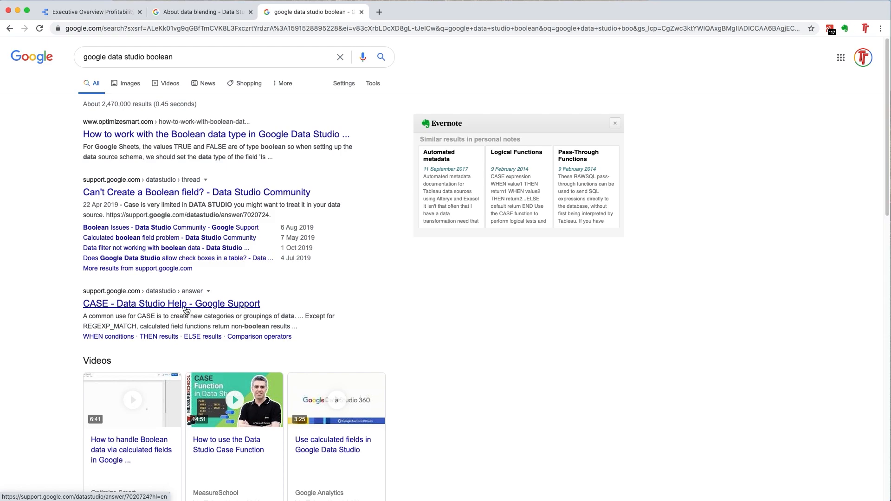
Check the community thread "Can't Create a Boolean field?", and open the Optimize Smart article on the Boolean data type instead
left_click(170, 192)
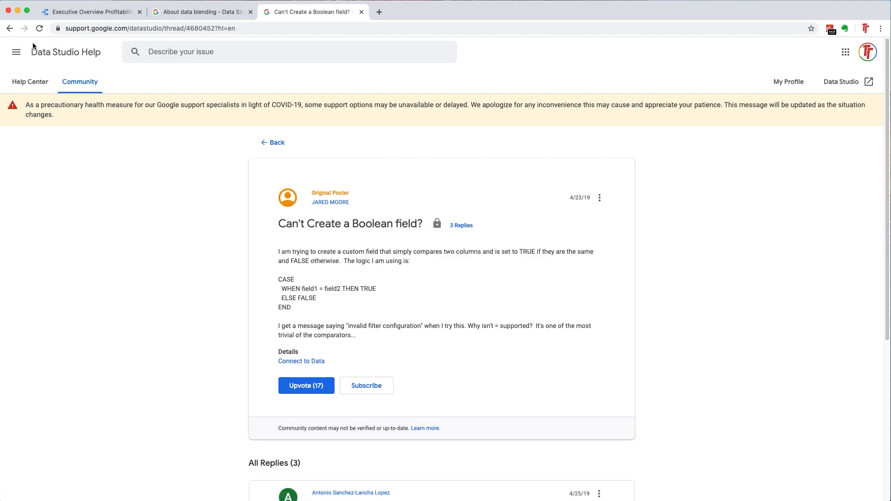
left_click(9, 29)
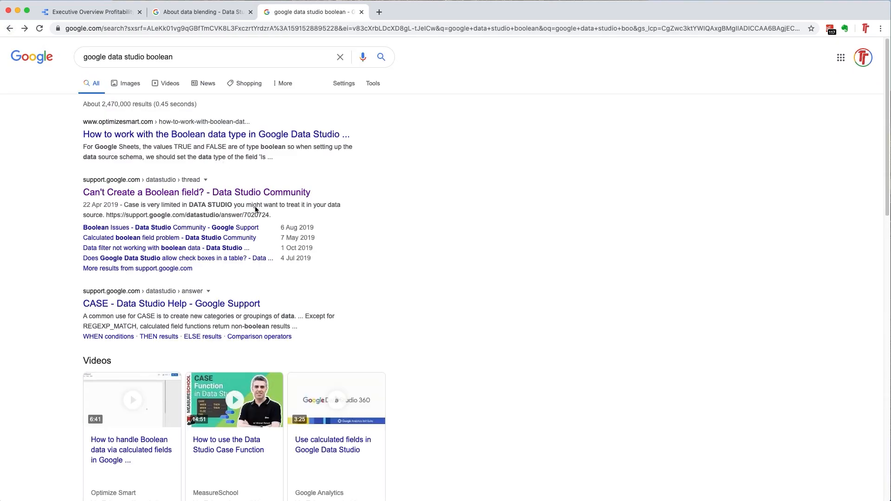
left_click(164, 134)
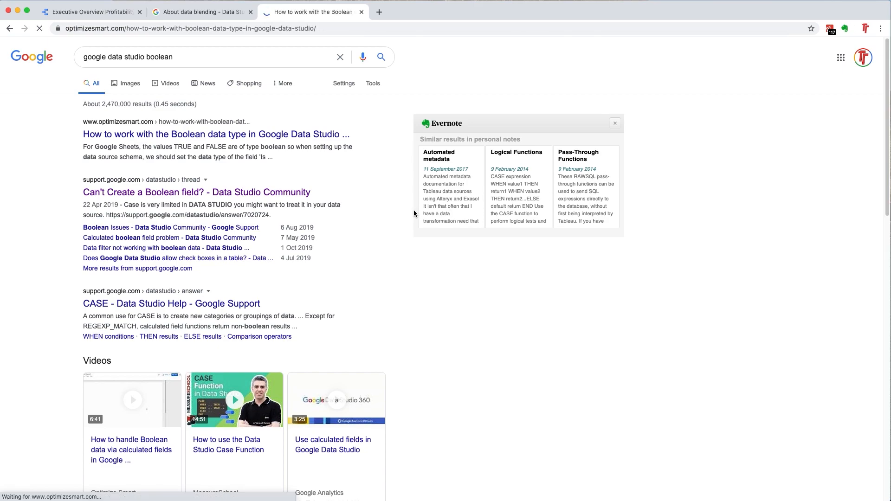
Read through the article's explanation of Boolean fields and its steps for building a Boolean calculated field, including the example formula
scroll(360, 234, "down", 3)
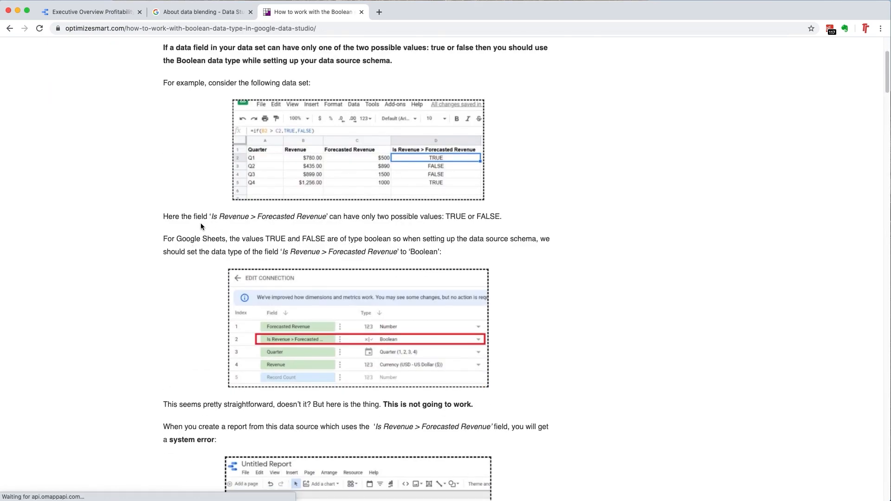
scroll(214, 222, "up", 1)
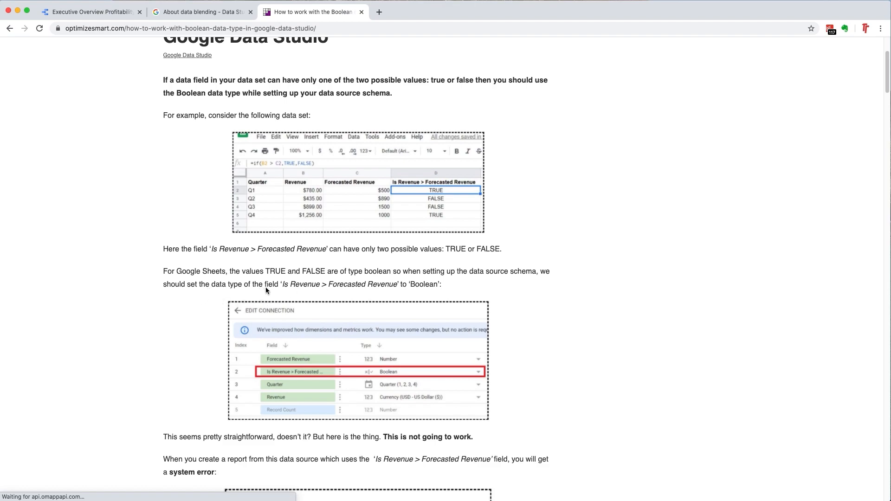
scroll(266, 288, "down", 5)
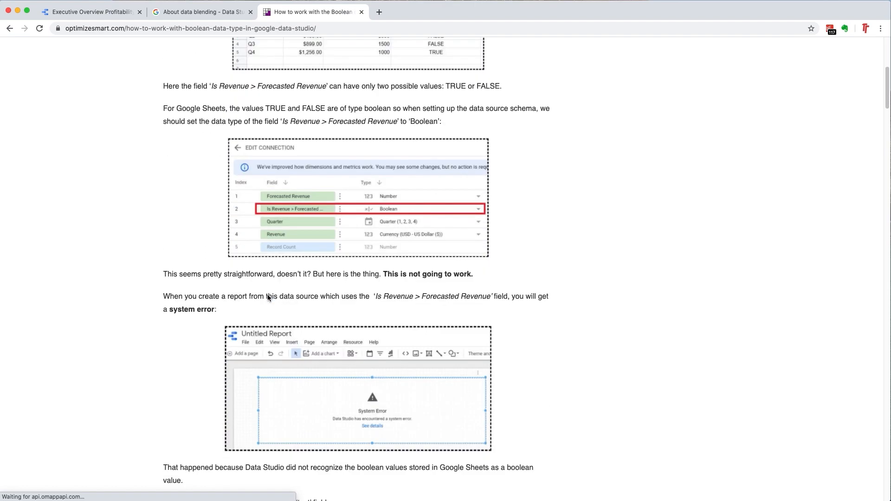
scroll(268, 297, "down", 2)
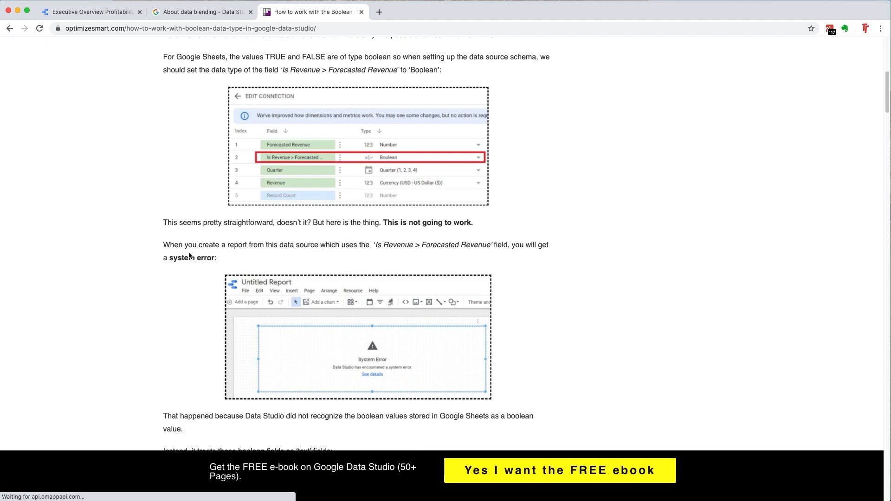
scroll(238, 255, "down", 1)
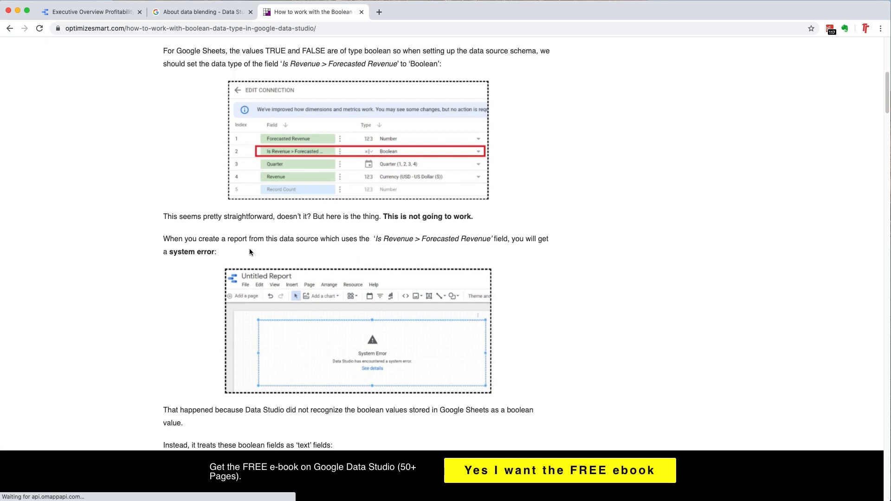
scroll(259, 252, "down", 6)
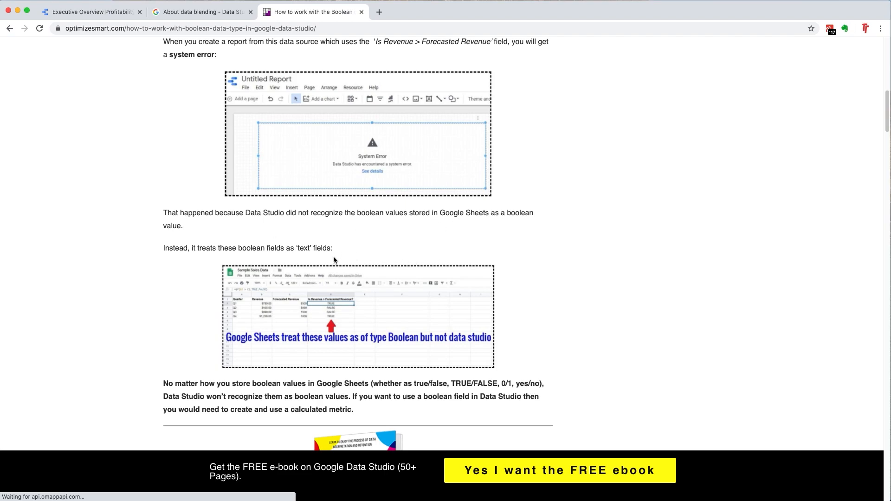
scroll(349, 256, "down", 5)
scroll(346, 262, "down", 3)
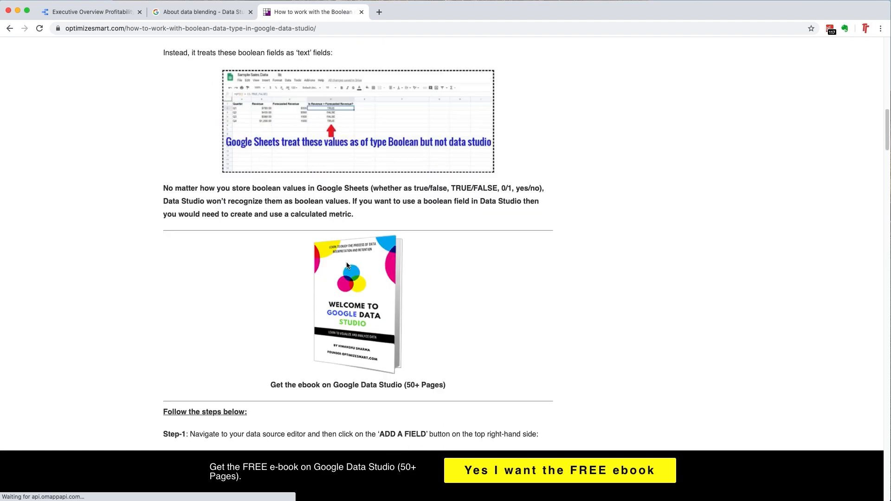
scroll(322, 245, "down", 5)
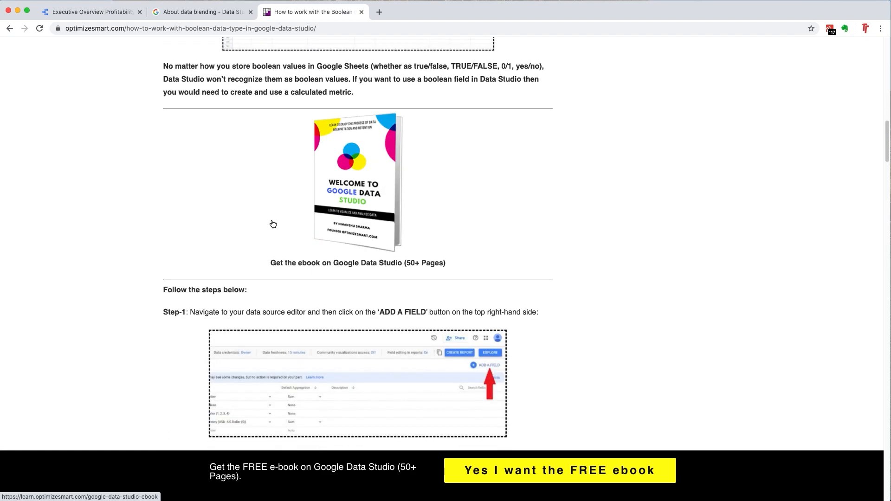
scroll(274, 224, "down", 6)
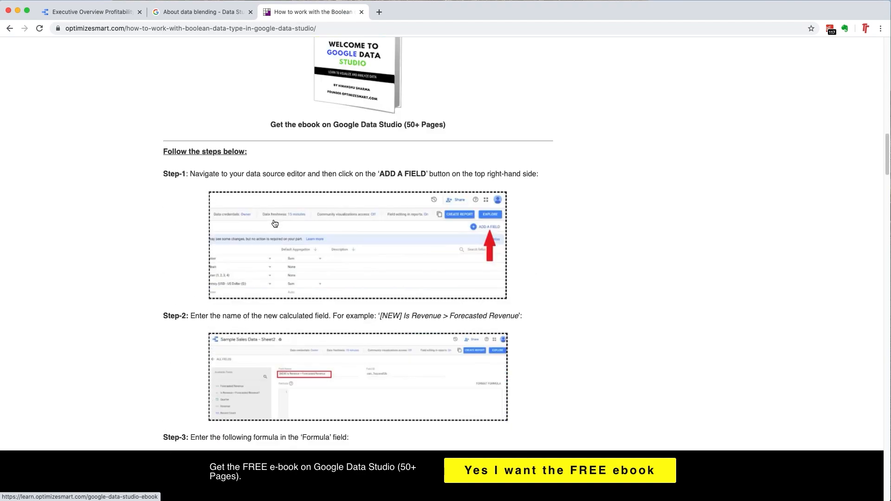
scroll(274, 220, "down", 5)
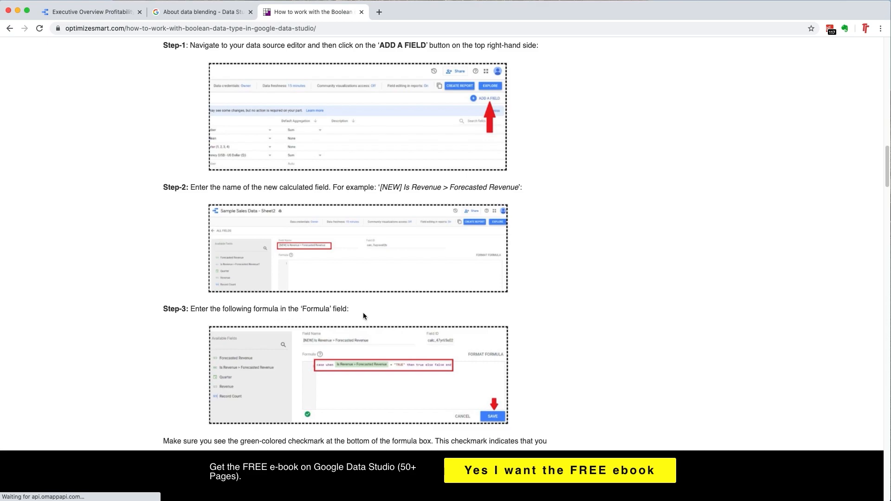
scroll(364, 314, "down", 4)
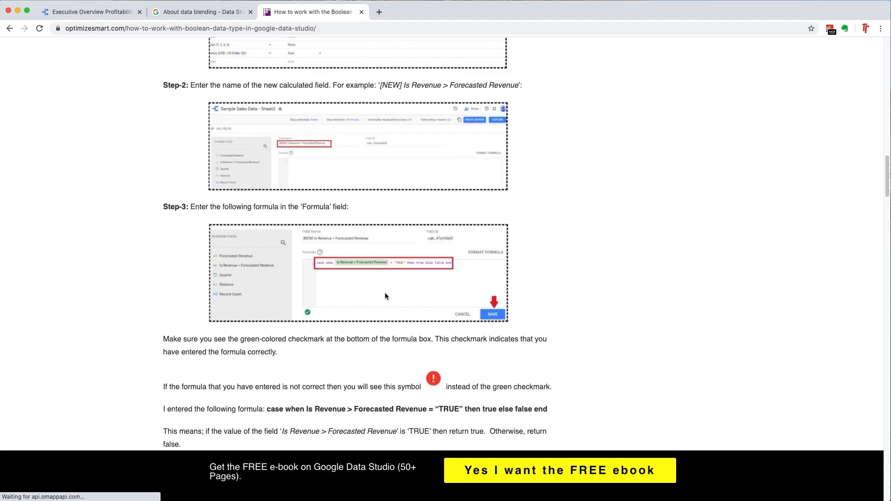
Read the article's remaining steps for the Boolean calculated field, including the formula that won't work and the literal-value comparison rule
scroll(381, 289, "down", 2)
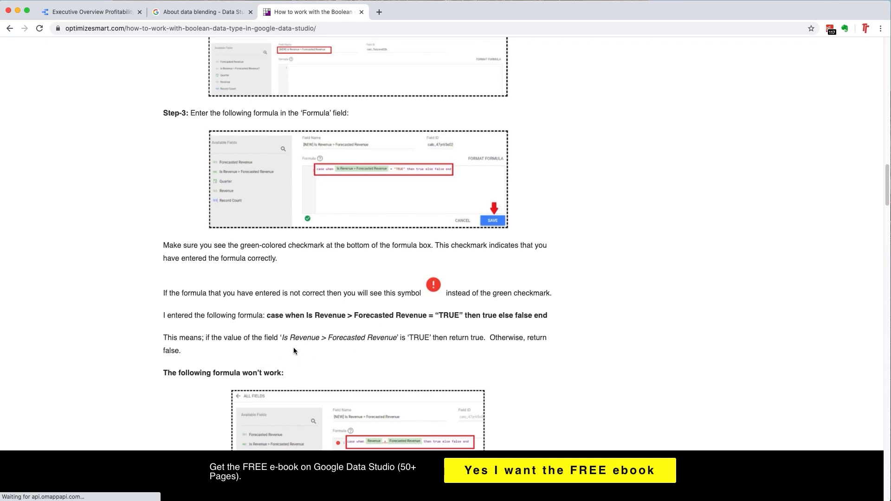
scroll(294, 350, "down", 3)
scroll(294, 350, "down", 4)
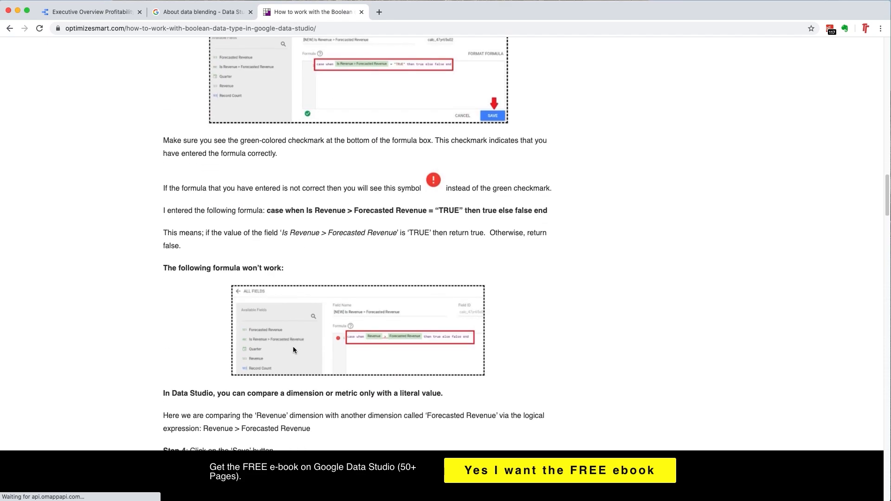
scroll(294, 350, "down", 6)
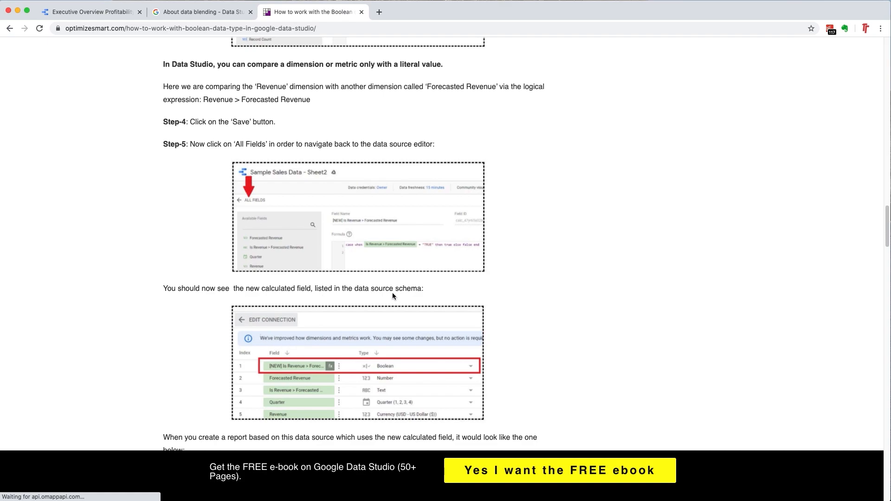
scroll(446, 303, "down", 3)
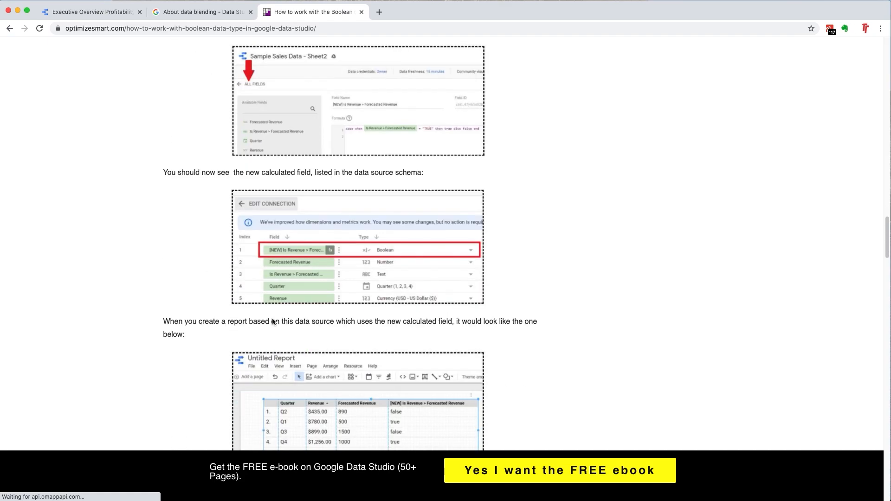
scroll(296, 330, "down", 2)
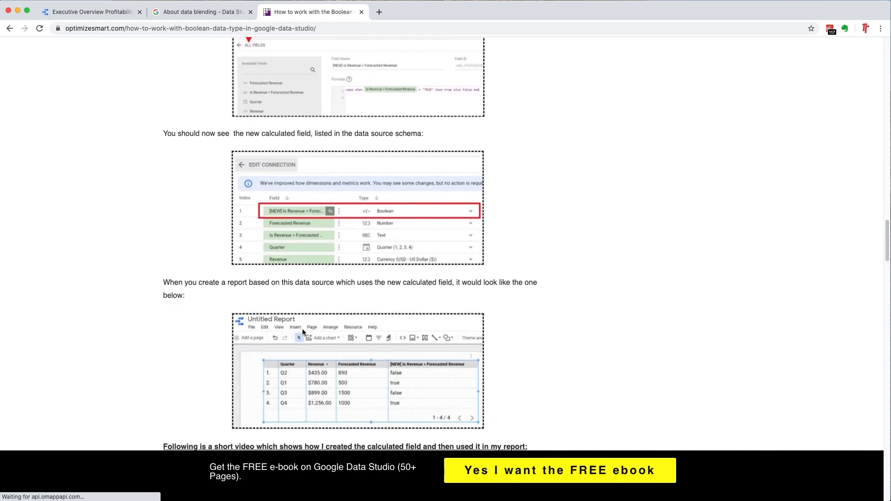
scroll(338, 312, "down", 2)
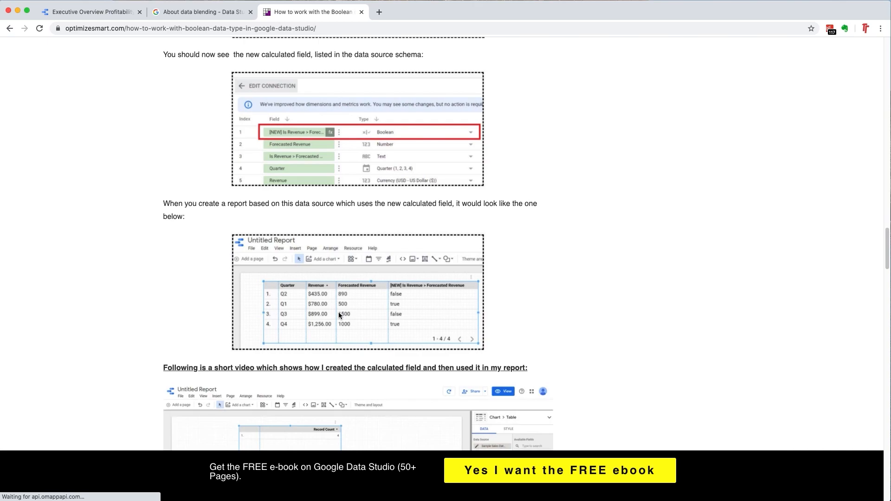
scroll(338, 313, "down", 4)
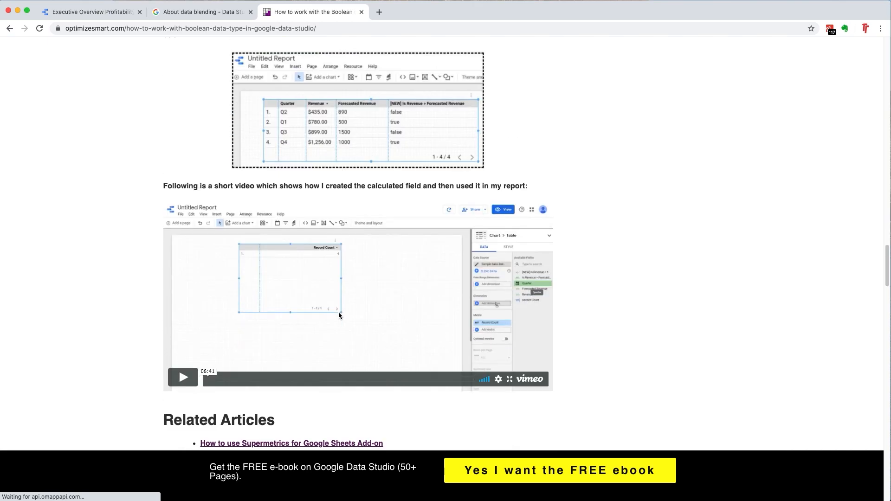
scroll(335, 310, "down", 7)
scroll(259, 152, "up", 18)
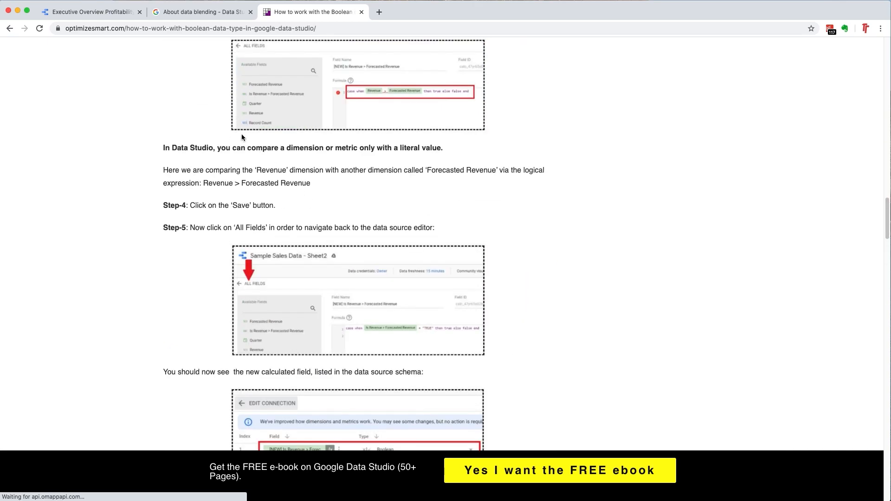
Switch back to the Data Studio report, clear the Profitability field's formula, and return to the data source's field list
left_click(92, 13)
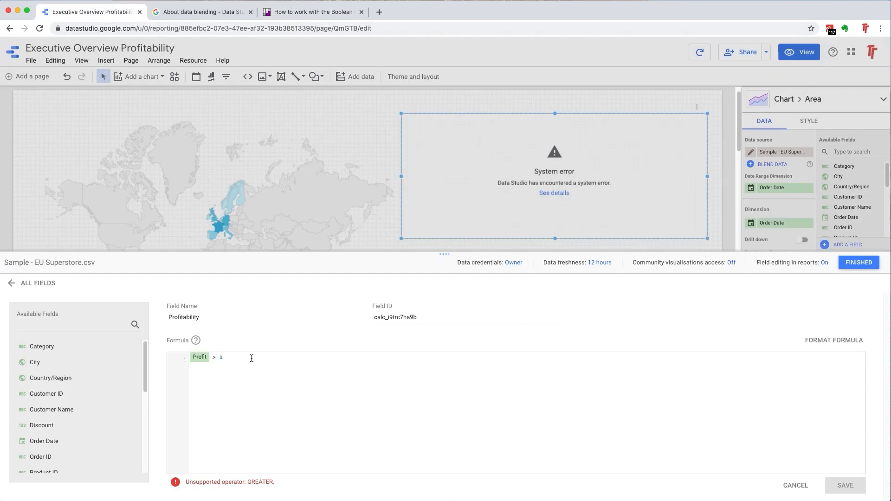
left_click_drag(307, 362, 178, 347)
key("BackSpace")
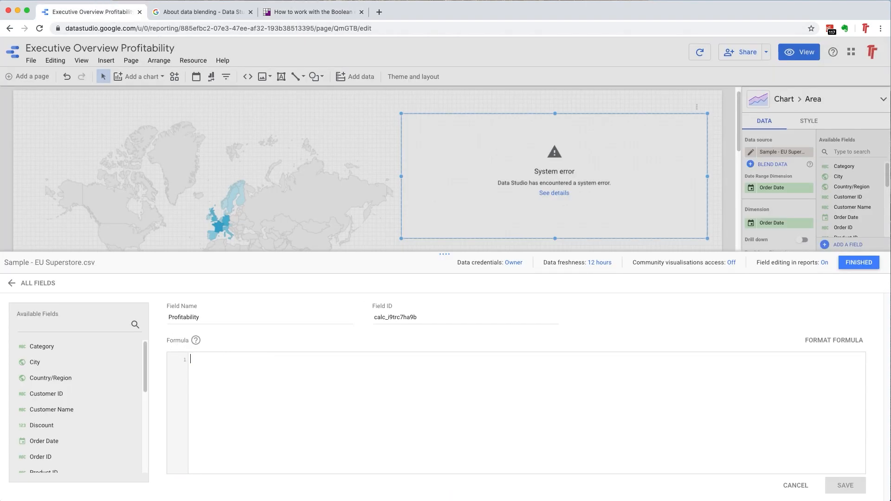
left_click(52, 283)
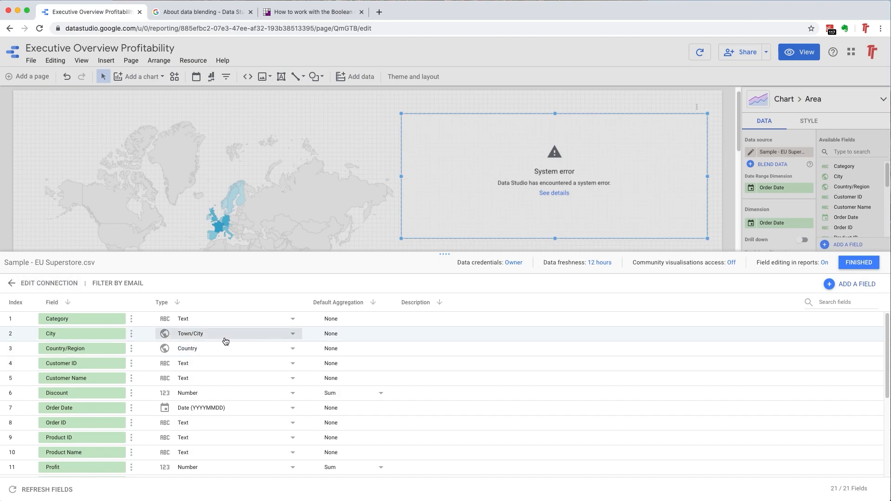
Add a new calculated field to the EU Superstore data source and name it "Profitability V2"
scroll(648, 322, "down", 5)
left_click(854, 285)
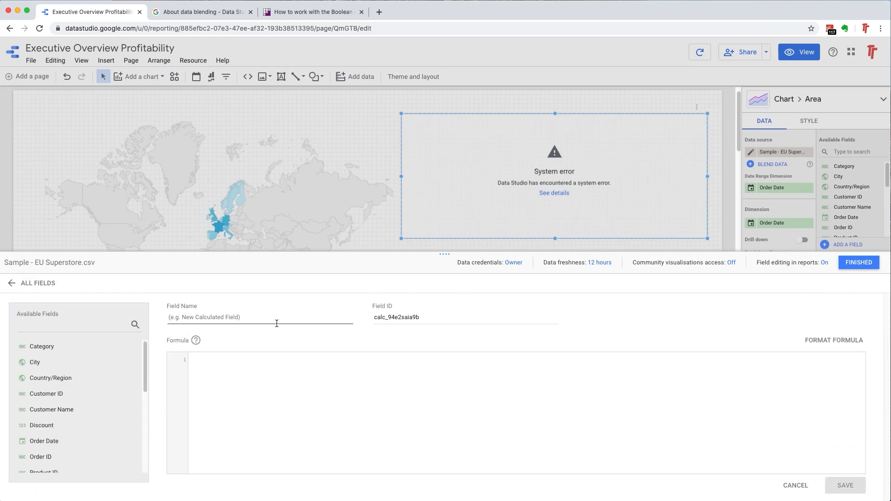
type("Profitbai")
type("bility ")
type("V2")
left_click(276, 388)
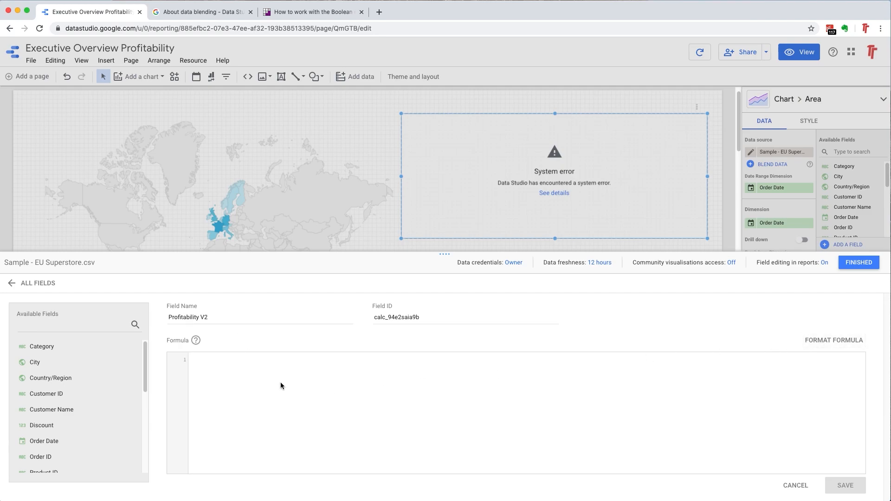
Search the formula help for "bool" and read the CASE article's example statement
left_click(819, 344)
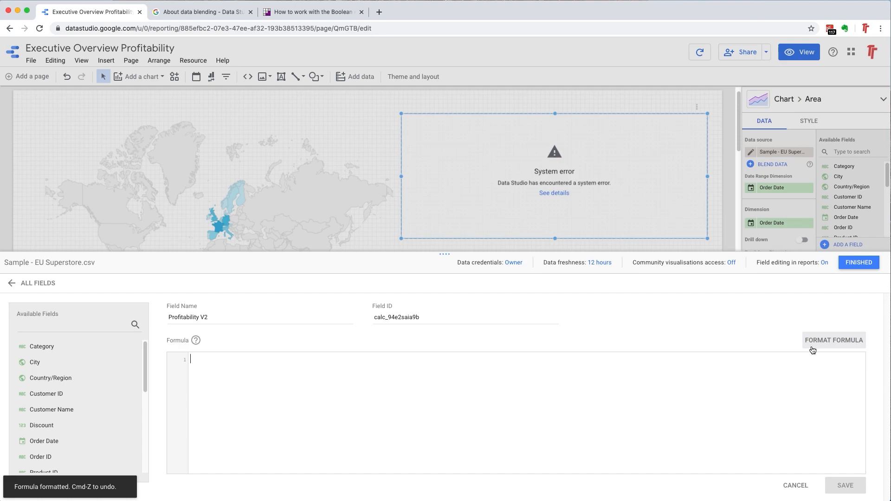
left_click(195, 340)
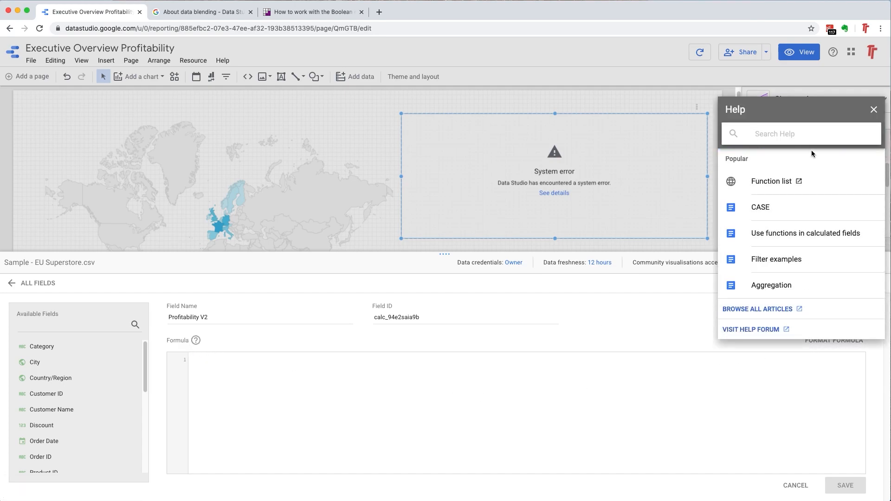
type("bool")
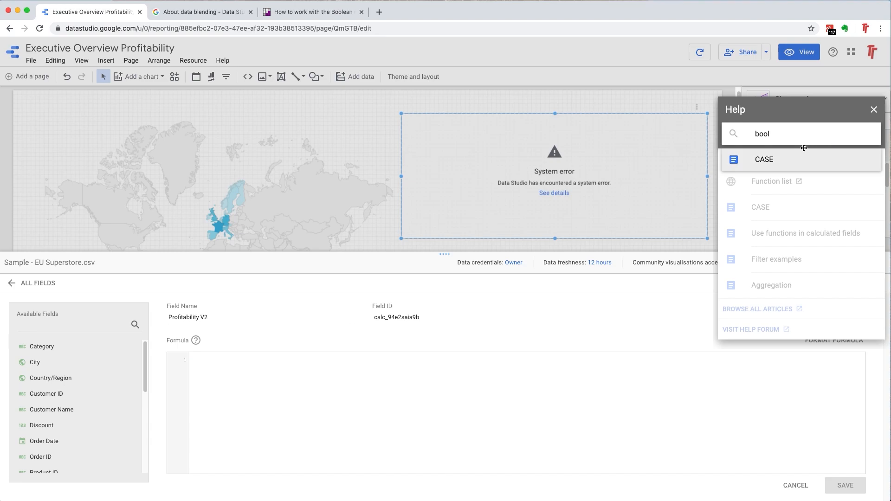
left_click(779, 161)
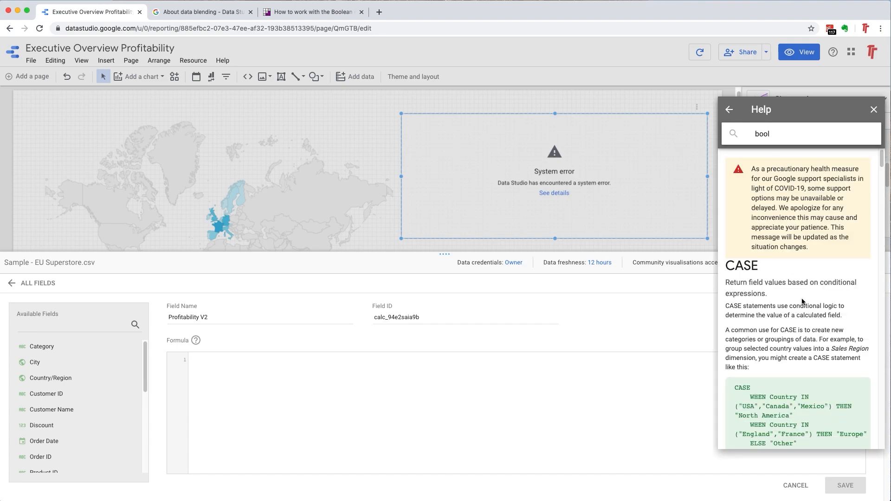
scroll(803, 301, "down", 2)
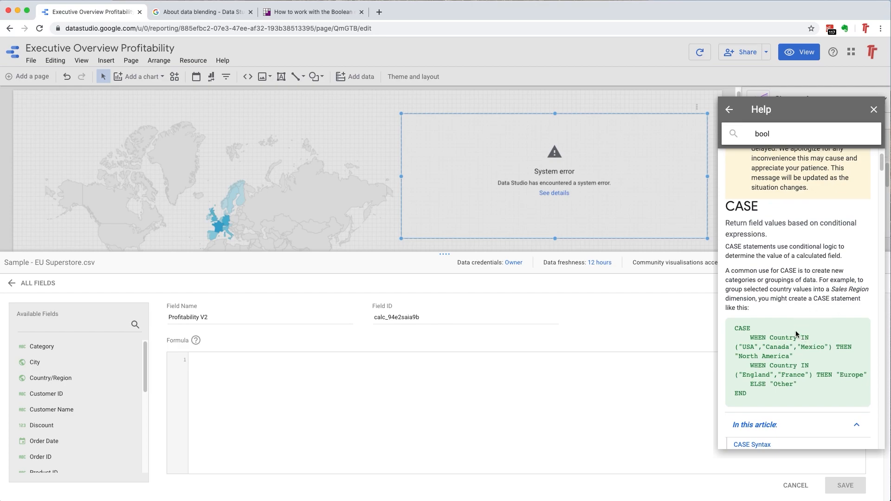
scroll(796, 334, "down", 3)
scroll(796, 335, "up", 2)
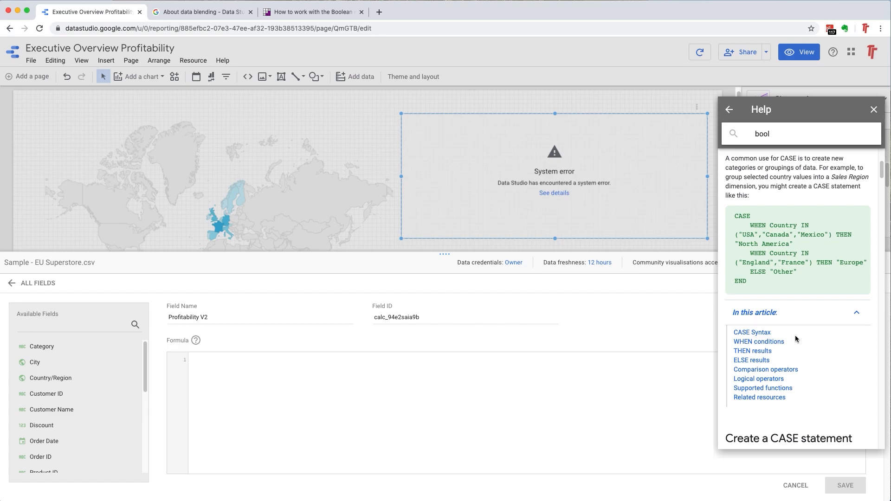
Start the Profitability V2 formula with a Case statement and a WHEN condition on the Profit field
left_click(388, 389)
type("Cas")
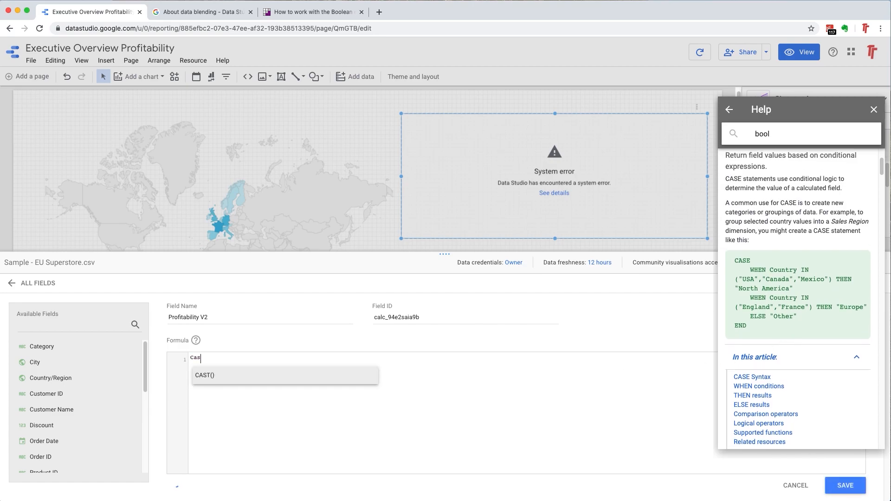
type("e ")
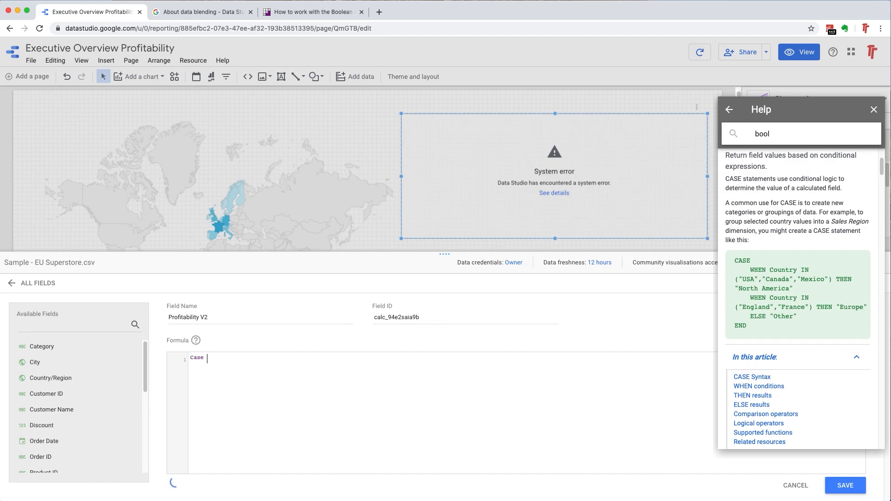
type("WHEN sum")
key("BackSpace")
key("BackSpace")
key("BackSpace")
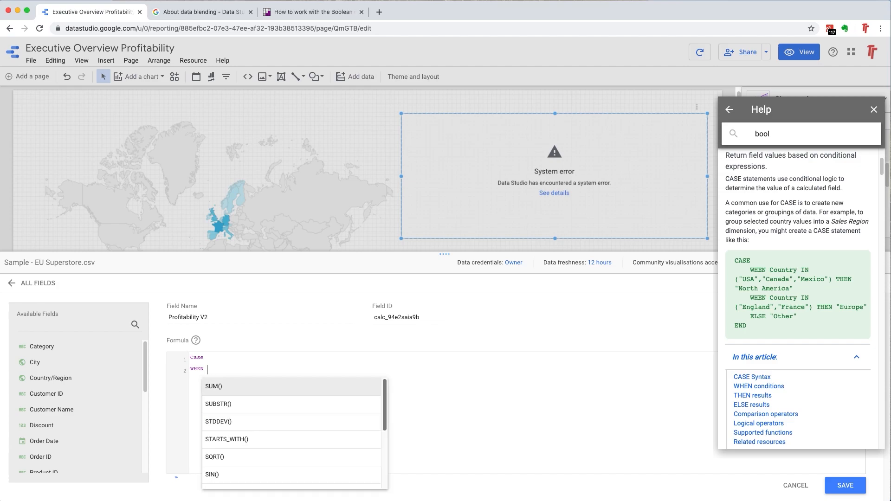
type("profit")
key("Return")
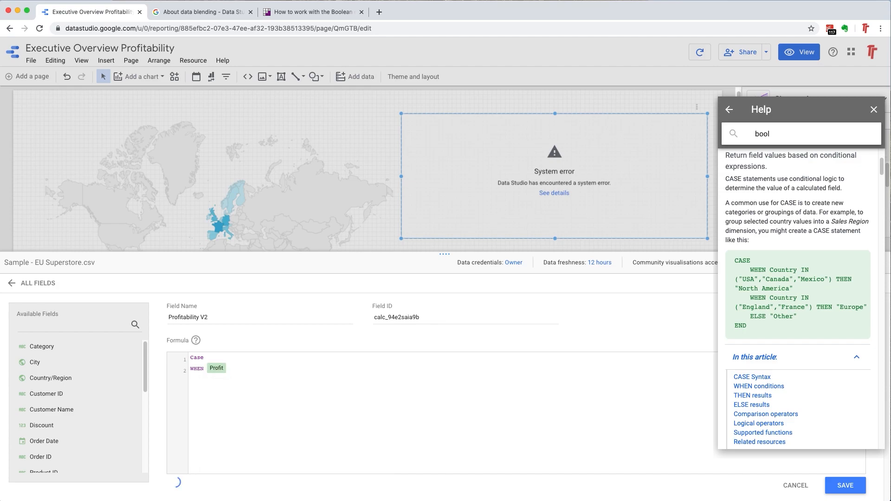
Complete the first condition with "> 0 THEN TRUE"
type("> 0 THEN ")
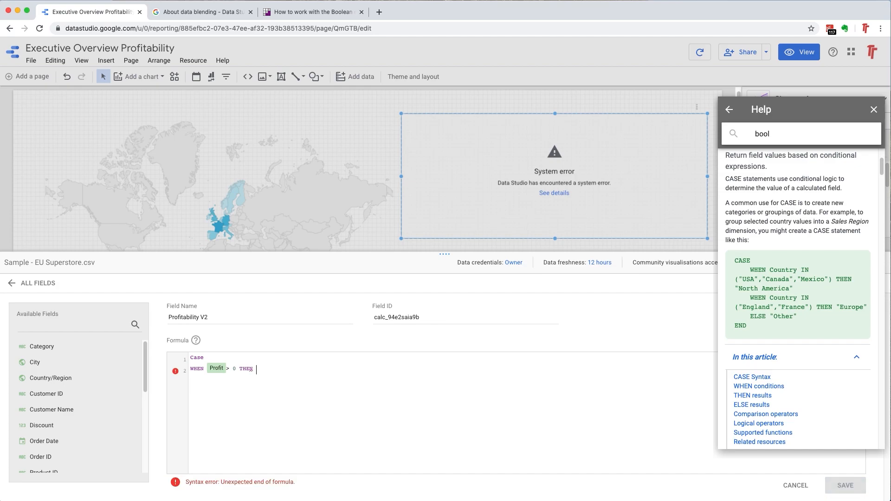
type("FTru")
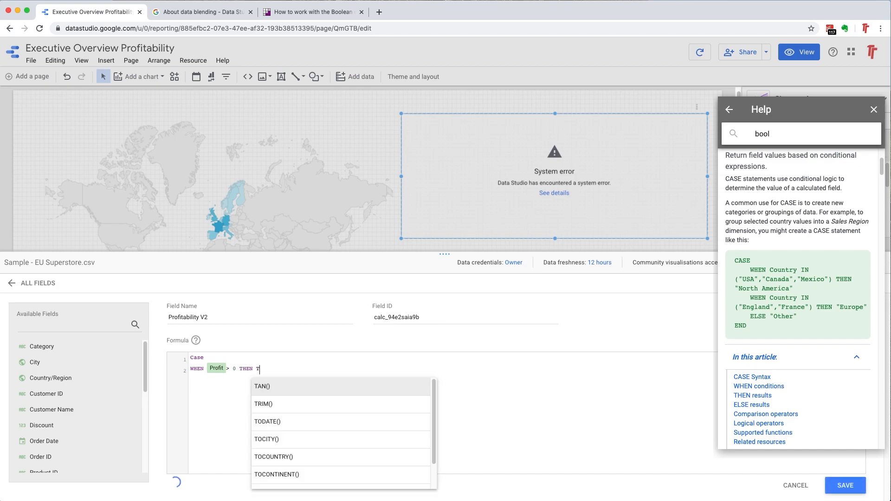
key("BackSpace")
key("BackSpace")
key("BackSpace")
key("BackSpace")
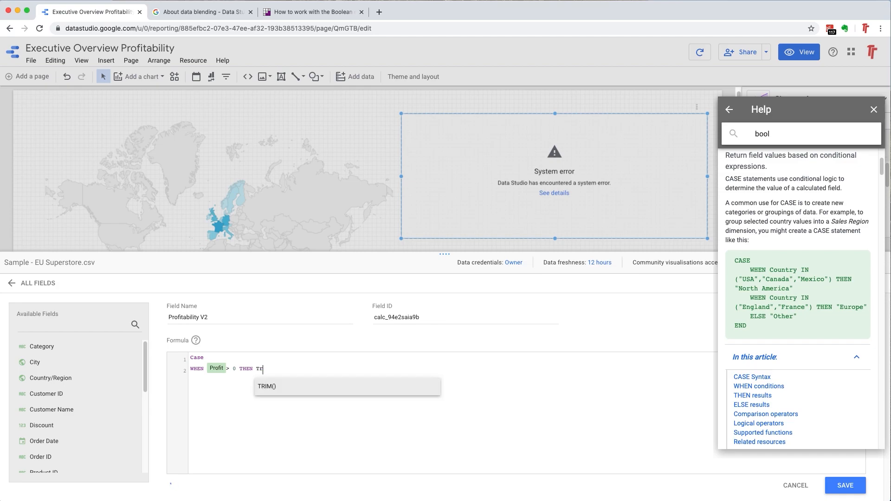
type("TRUE")
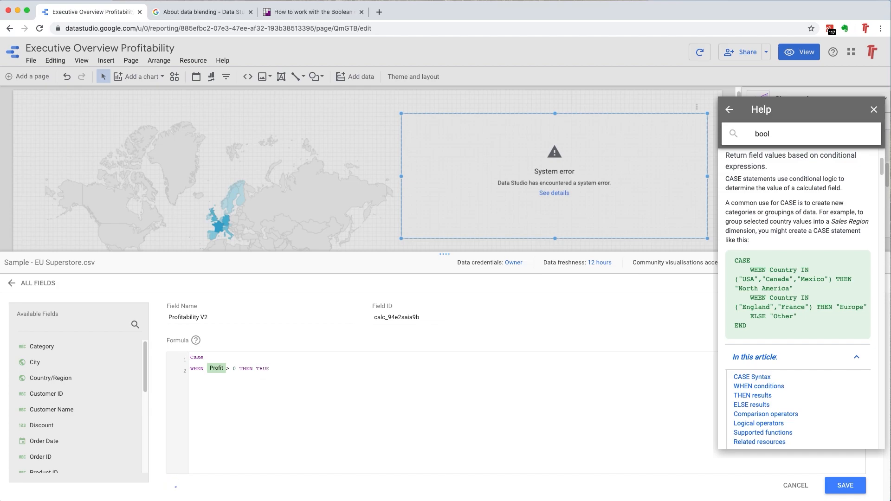
Add a second WHEN line to the formula, also based on the Profit field
key("Return")
type("WHEN pr")
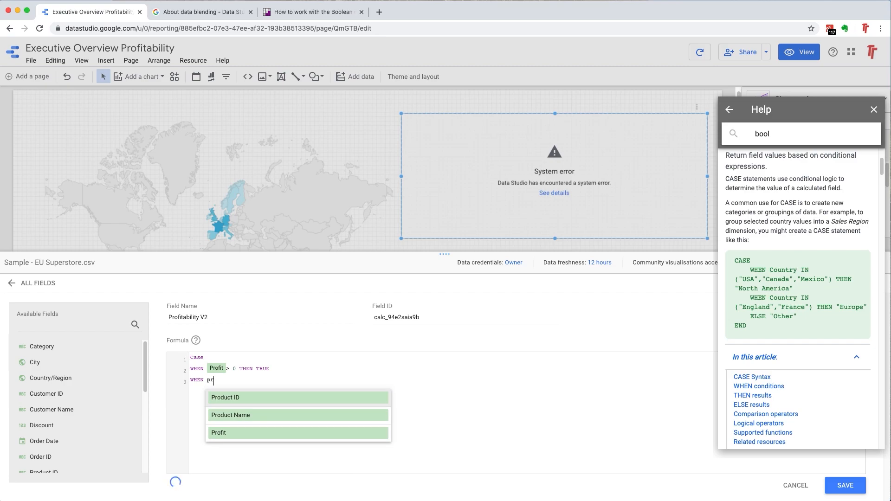
type("fo")
key("BackSpace")
key("BackSpace")
key("BackSpace")
key("BackSpace")
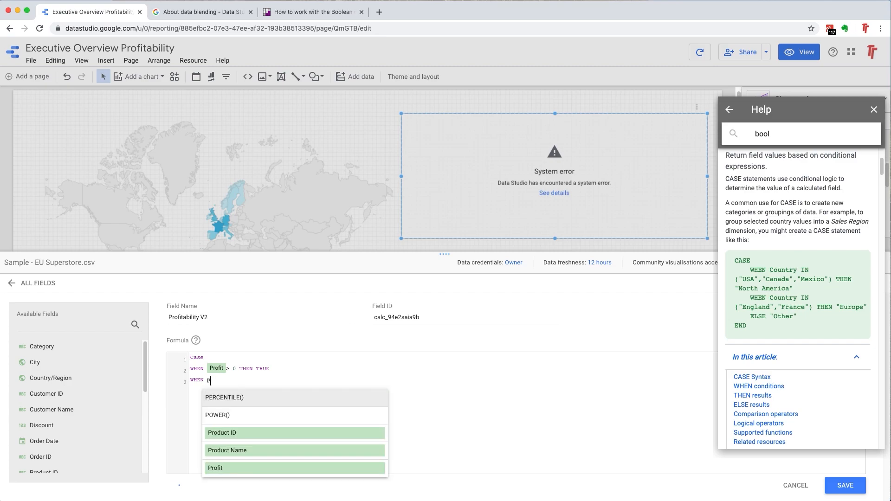
type("p")
key("BackSpace")
type("Pr")
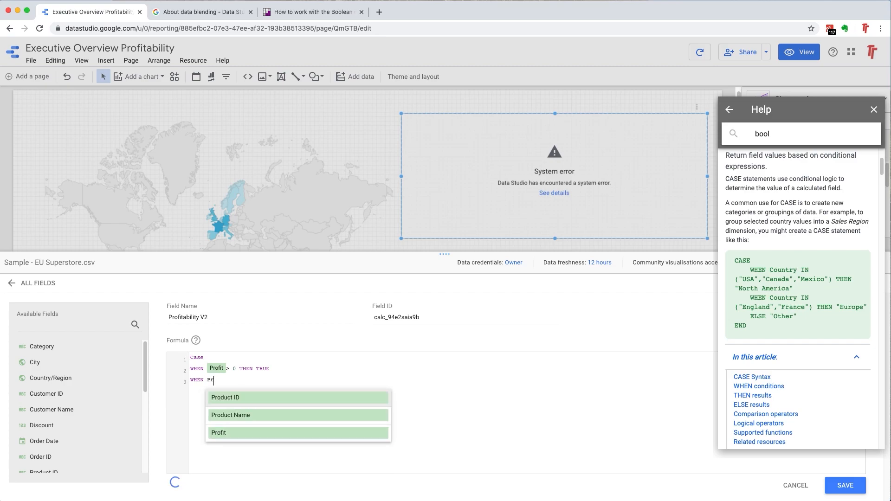
key("Down")
key("Down")
key("Return")
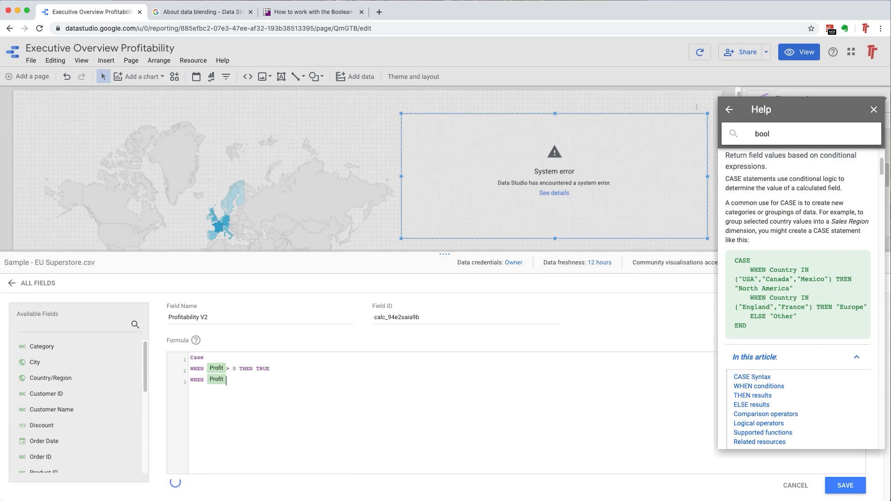
Complete the second condition with "<= 0 THEN FALSE", finish the statement with END, and close the help window
type("<")
type("=")
type(" )")
type("THEN FALS")
type("END")
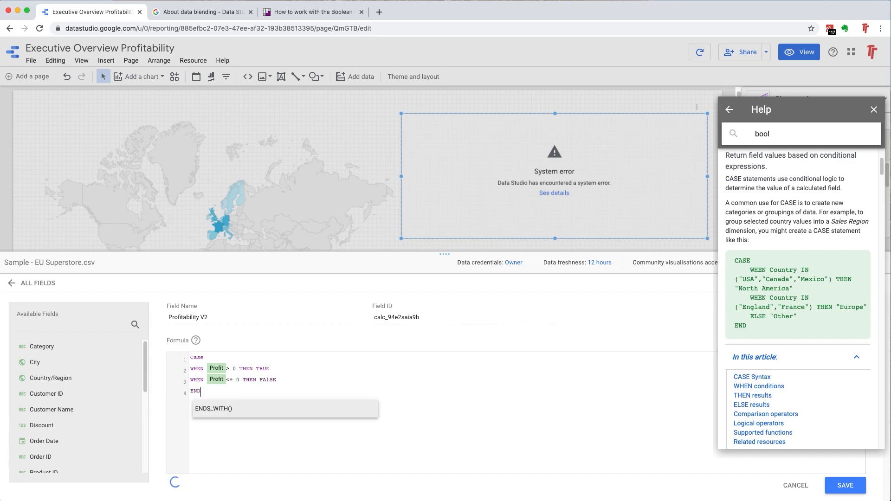
left_click(419, 423)
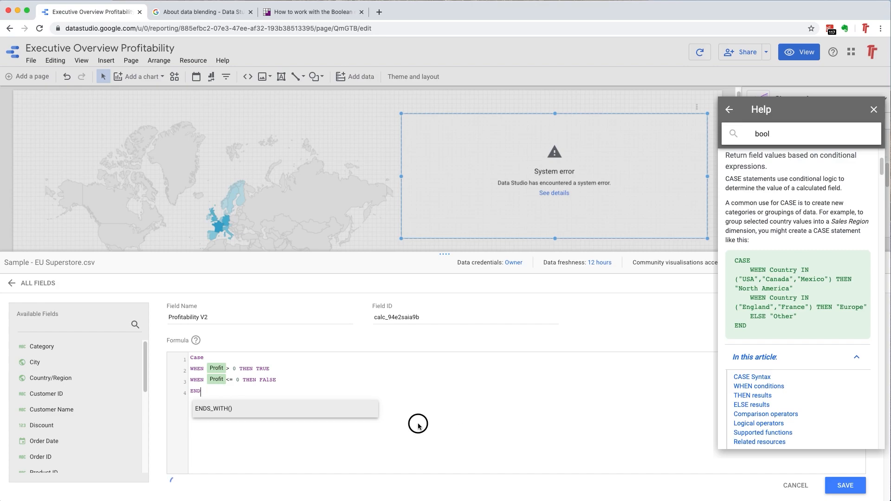
left_click(328, 365)
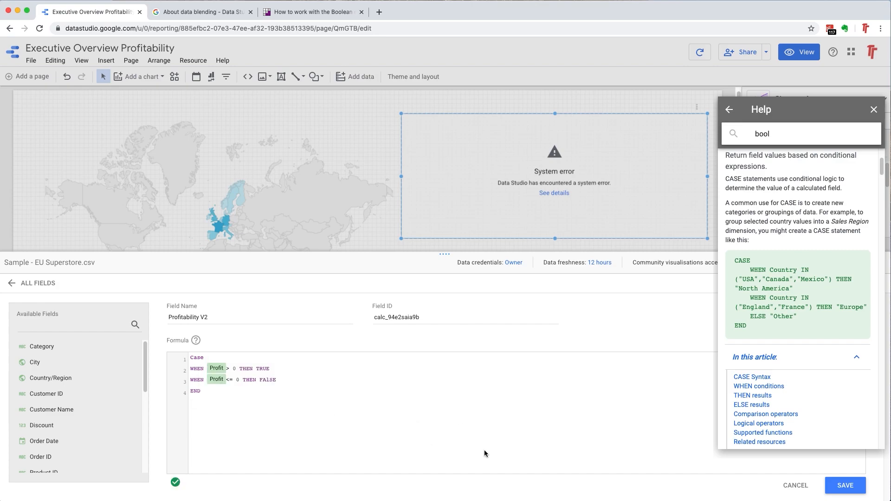
left_click(874, 110)
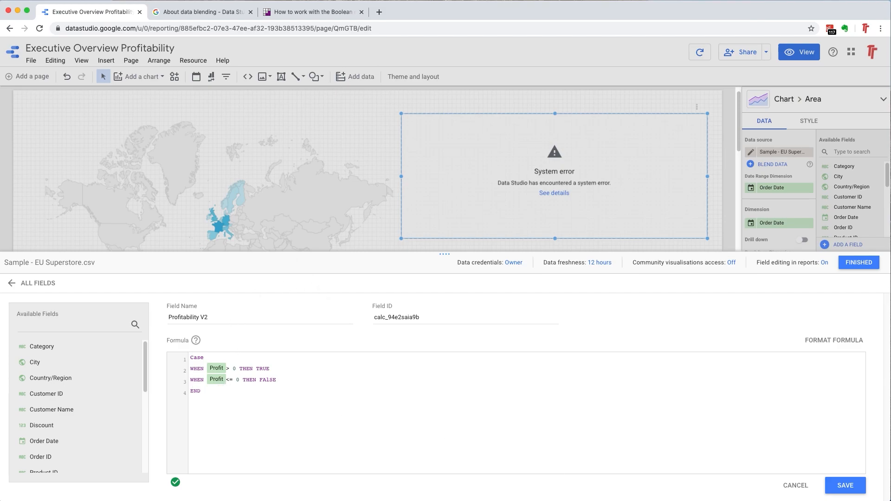
Save the Profitability V2 field, close the data source editor, and make the field the Area chart's breakdown dimension
left_click(846, 485)
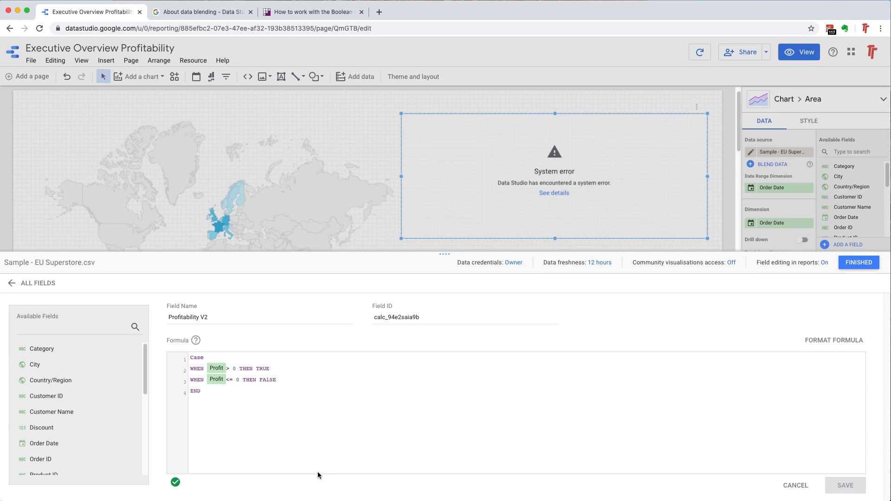
left_click(859, 263)
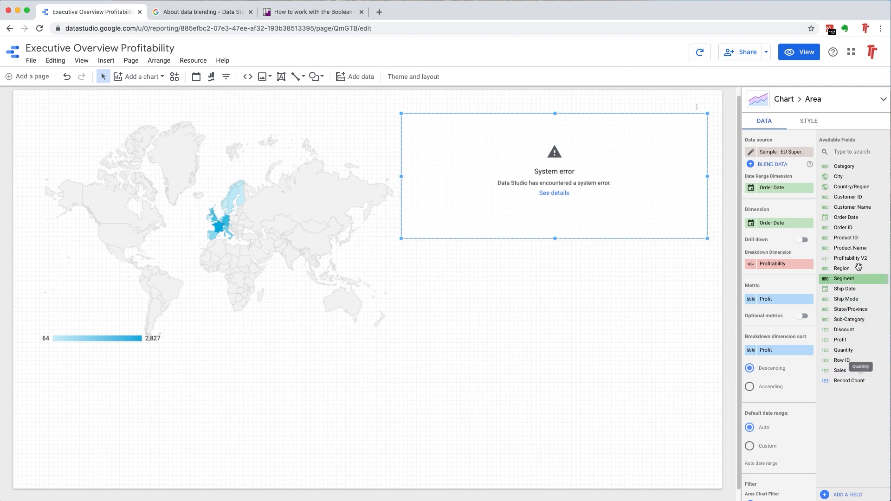
left_click_drag(859, 258, 775, 263)
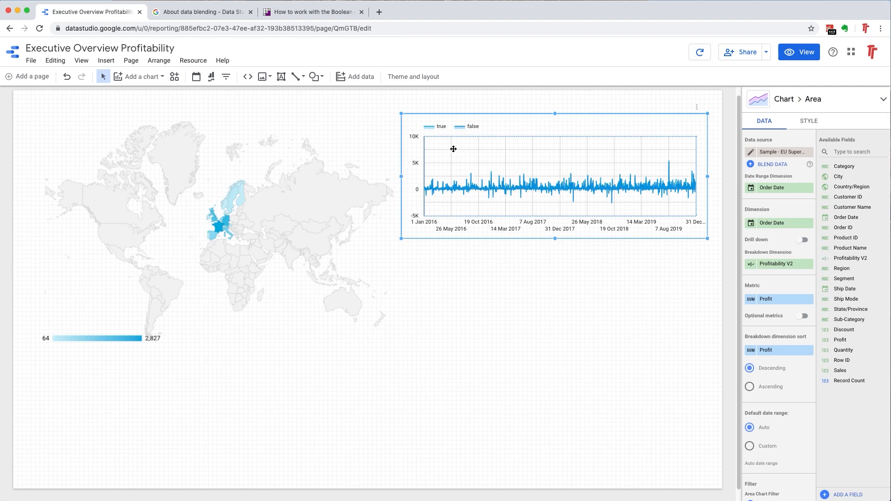
Enable drill down on the Area chart and remove Year and Order Date, keeping Year Month as the only dimension
left_click(792, 225)
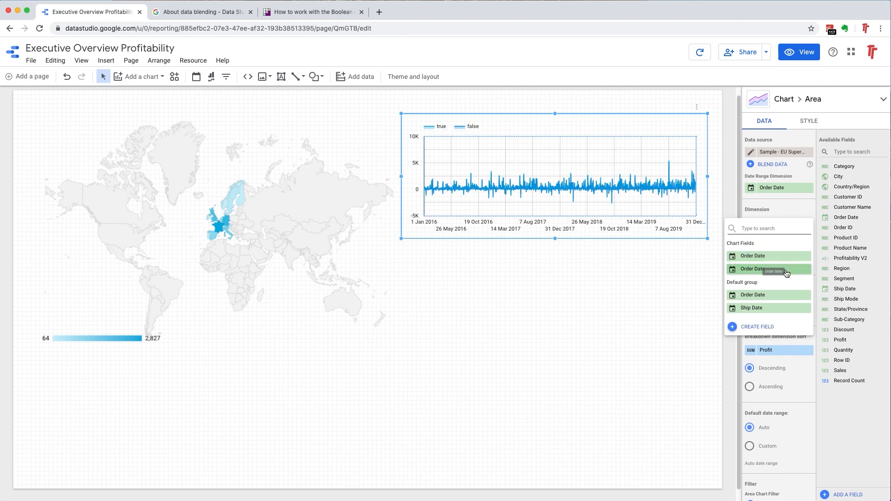
left_click(687, 334)
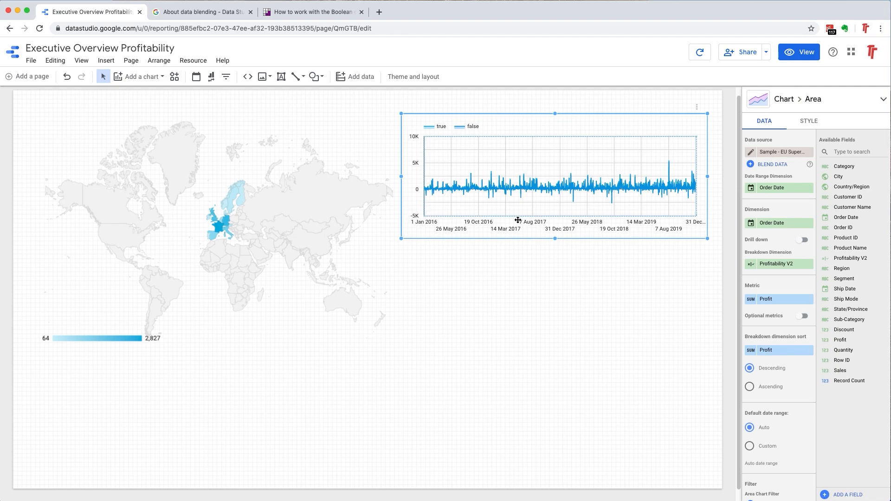
left_click(802, 241)
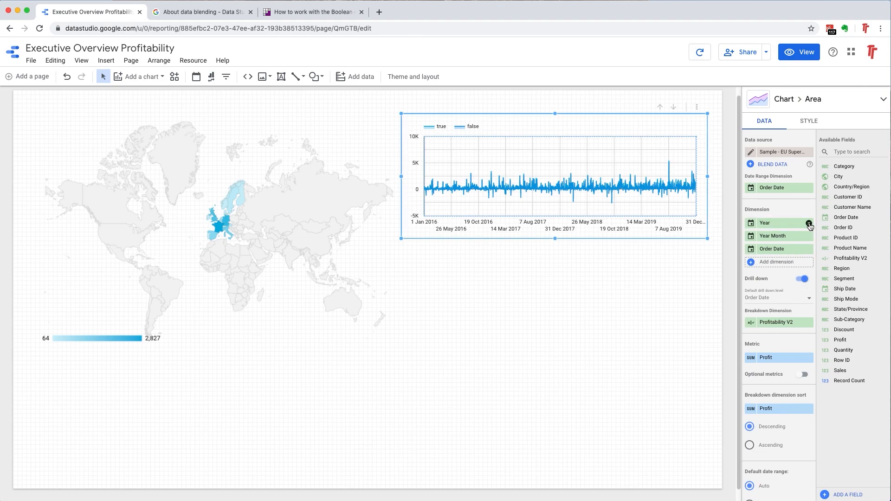
left_click(809, 223)
left_click(809, 237)
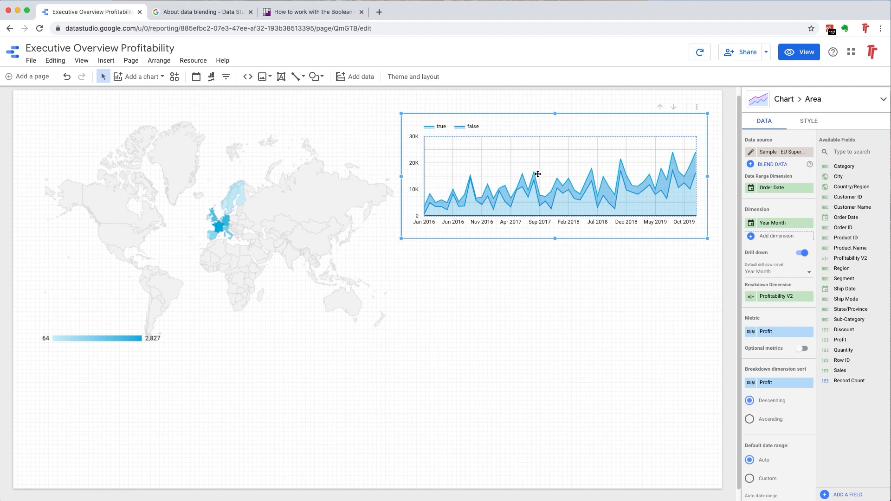
Reselect the Area chart and move it slightly lower on the page beside the map
left_click(566, 314)
left_click(522, 188)
left_click_drag(491, 143, 497, 164)
Review the Area chart's style options, from the axes through the grid, background, legend and chart header
left_click(808, 121)
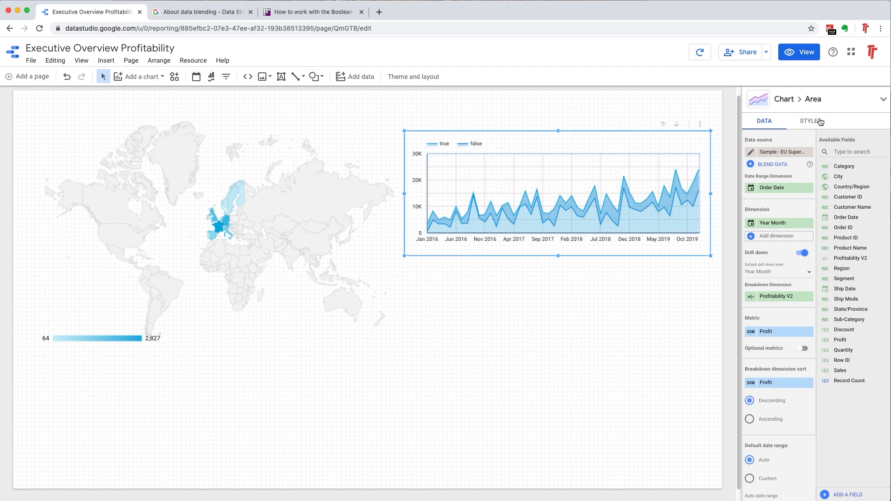
left_click(647, 185)
left_click(813, 122)
left_click(578, 197)
left_click(809, 121)
scroll(808, 356, "down", 5)
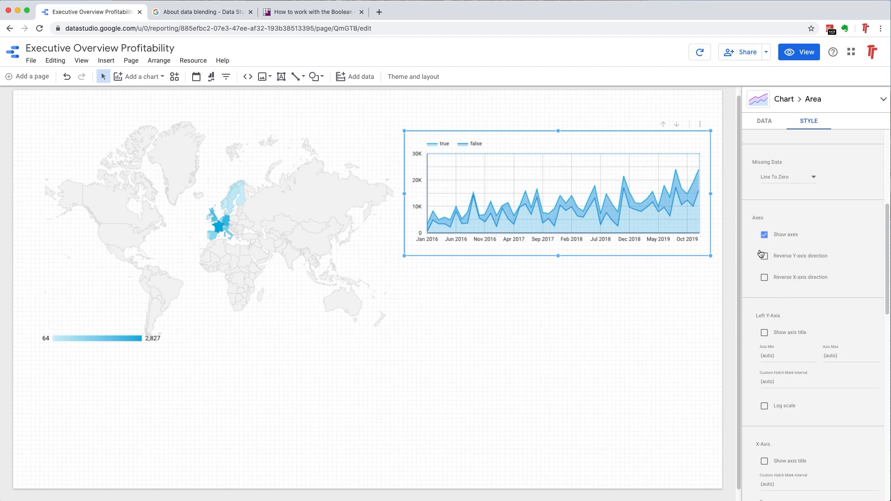
scroll(775, 322, "down", 1)
scroll(775, 323, "down", 5)
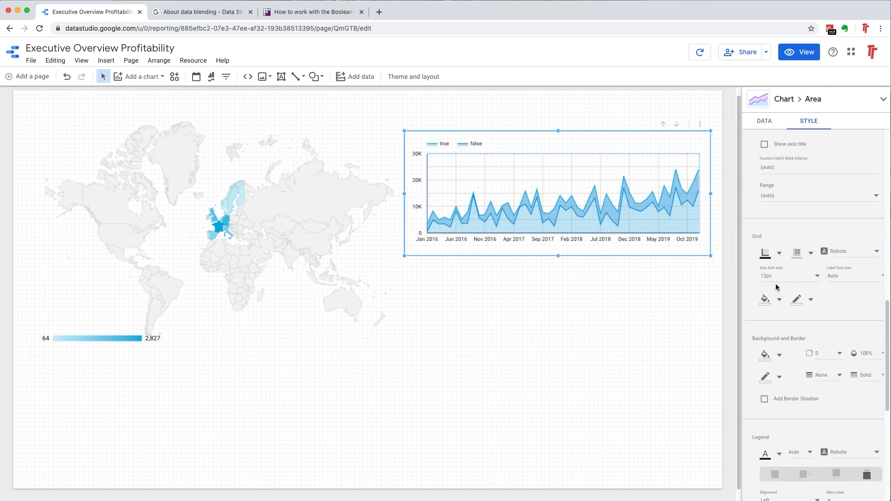
scroll(806, 344, "down", 5)
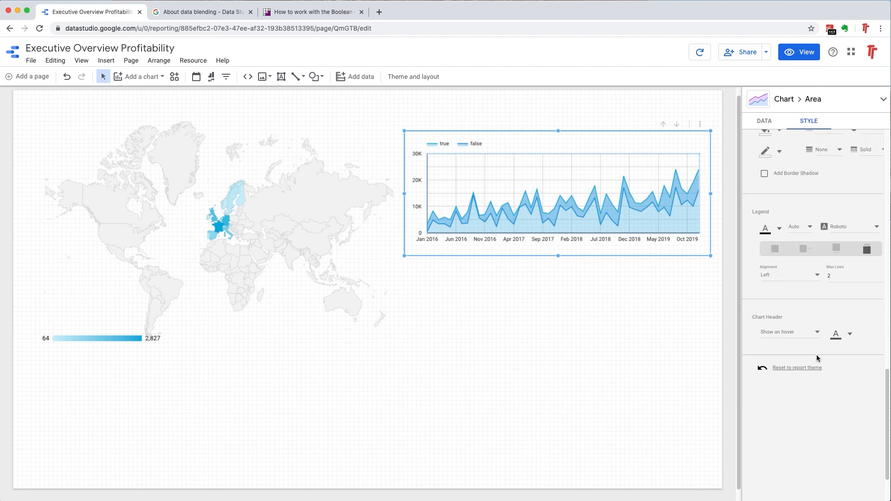
scroll(818, 359, "up", 4)
scroll(816, 360, "down", 5)
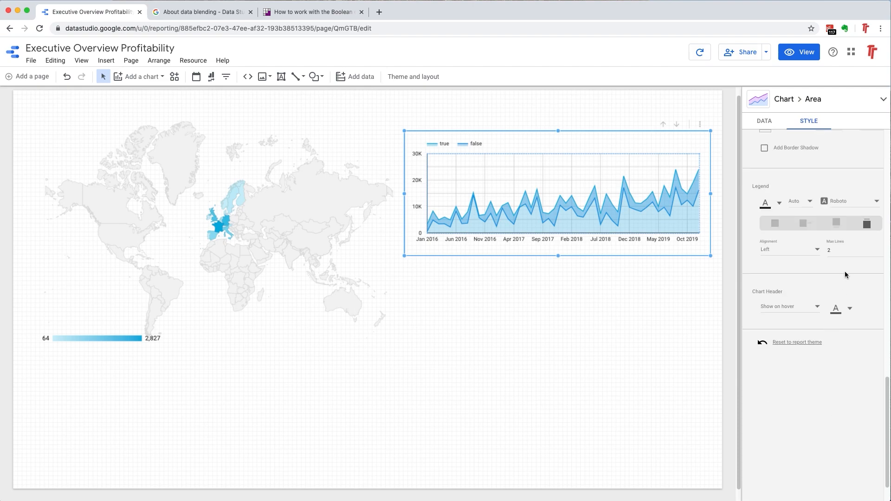
Browse the font families available for the Area chart's legend, then close the list with Roboto kept
left_click(846, 203)
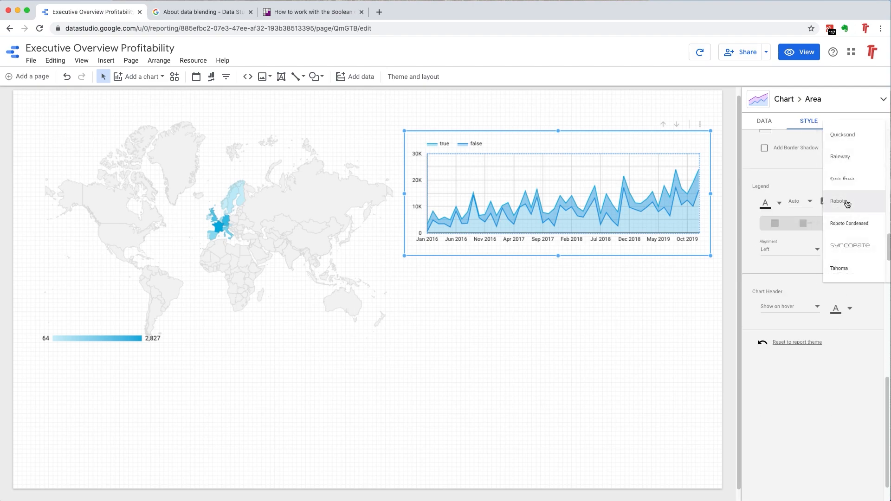
scroll(854, 245, "up", 3)
scroll(854, 245, "up", 5)
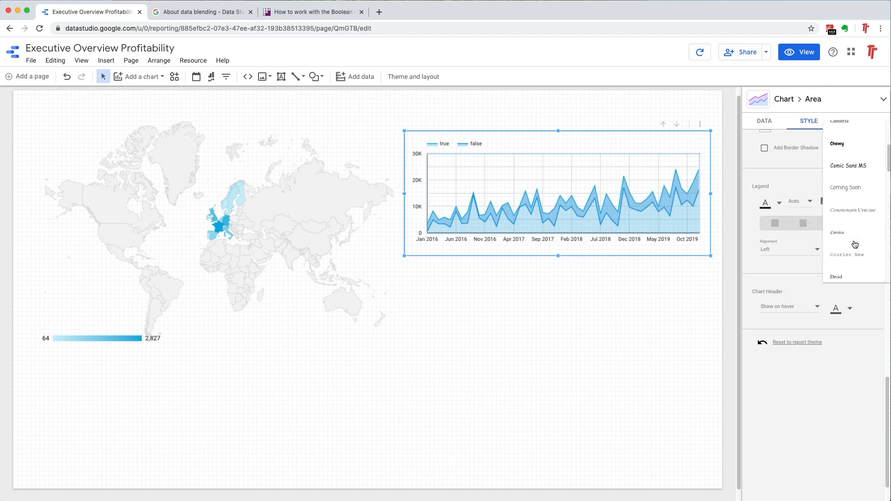
scroll(855, 243, "down", 8)
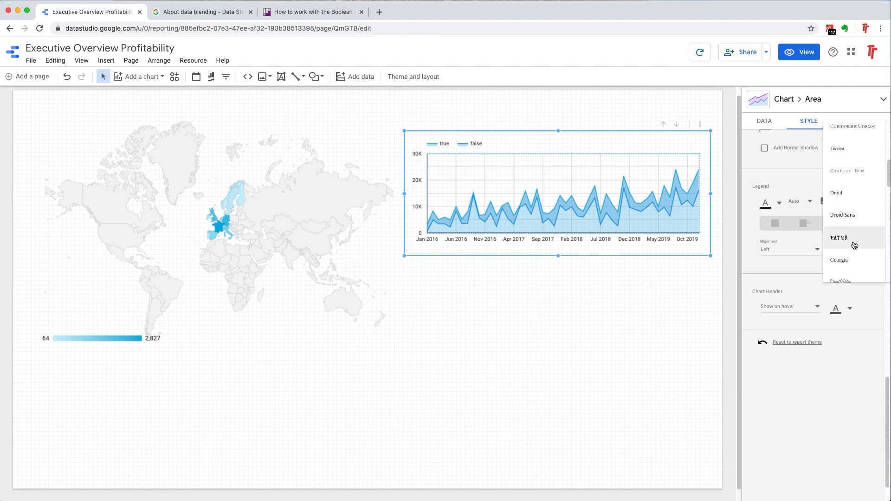
scroll(854, 243, "down", 3)
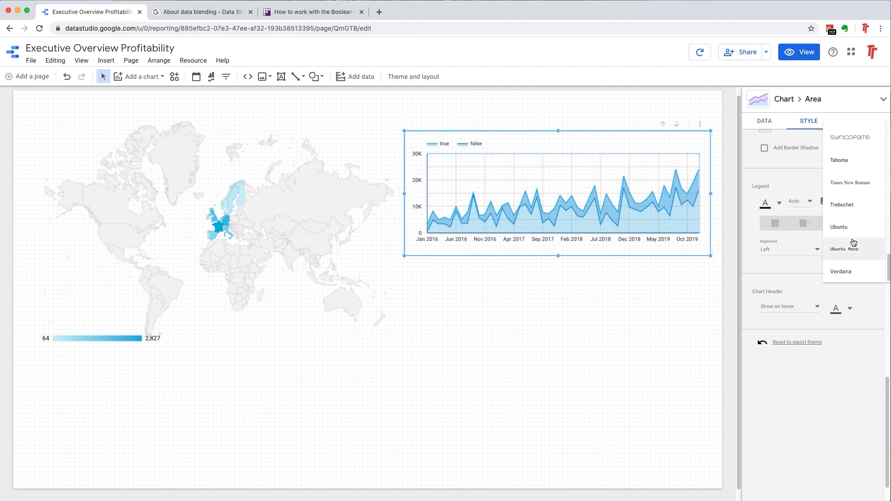
scroll(857, 205, "up", 1)
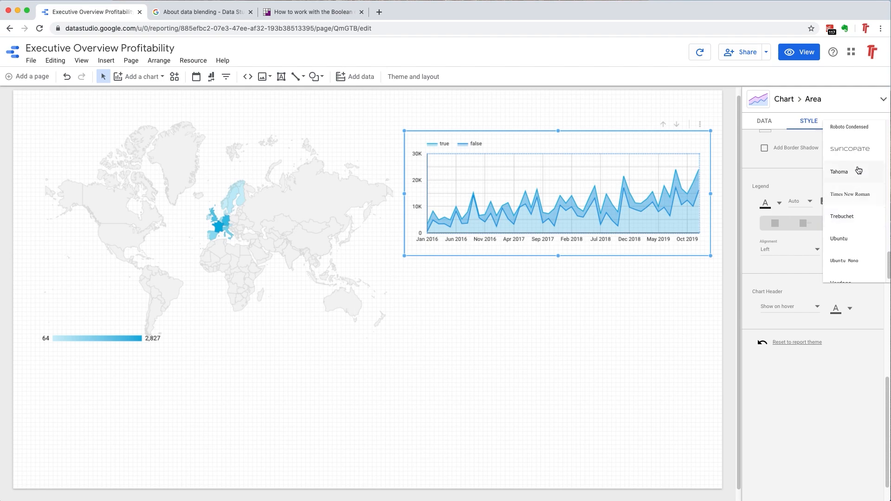
scroll(858, 162, "up", 3)
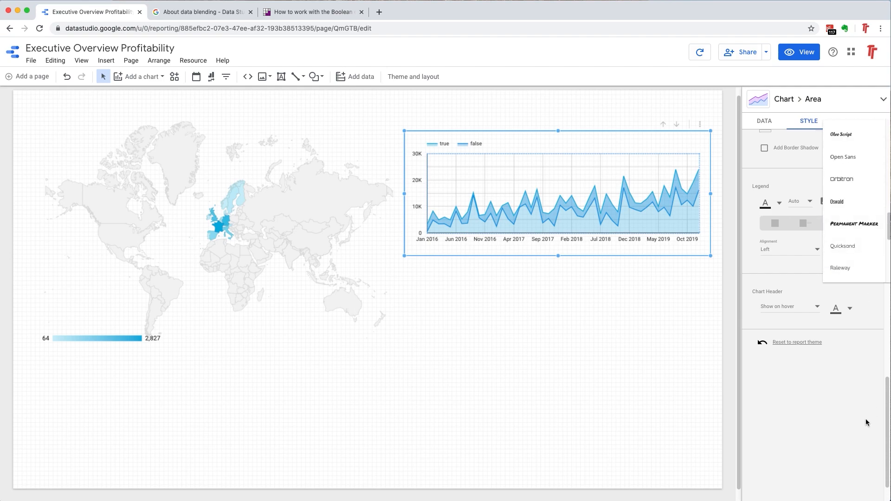
left_click(818, 416)
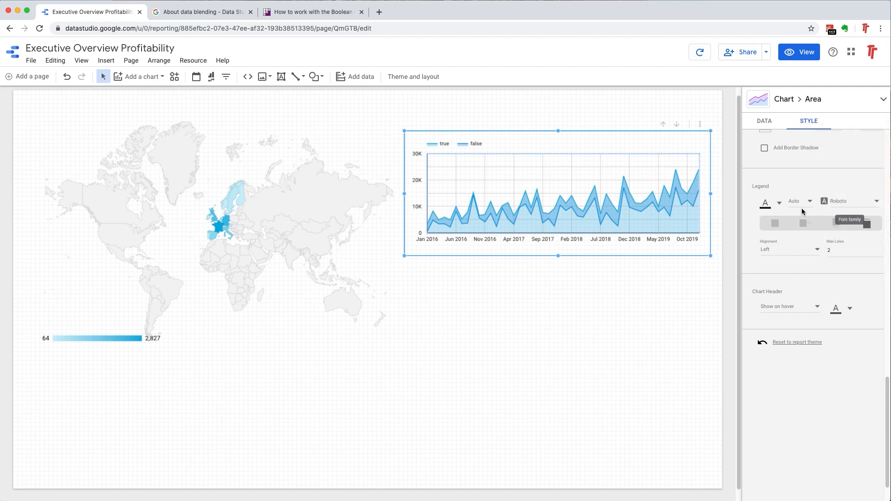
Try 100% Stacking on the Area chart, then switch it back off
scroll(787, 273, "up", 2)
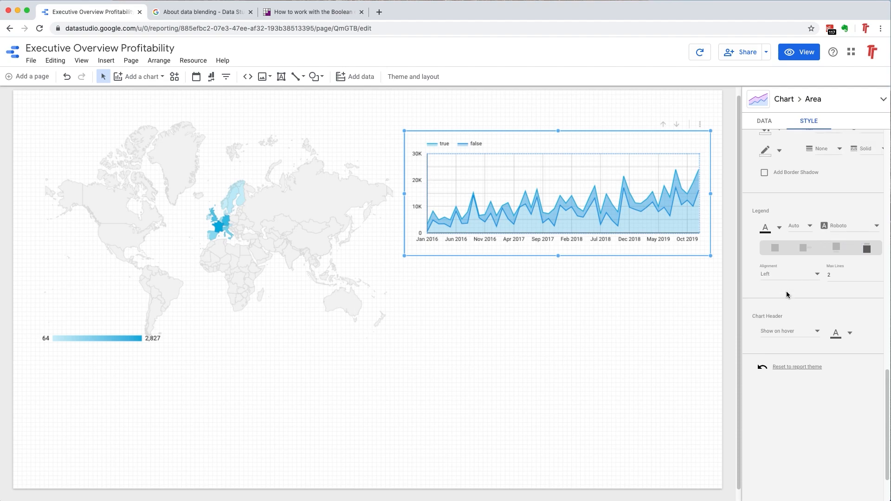
scroll(796, 294, "up", 8)
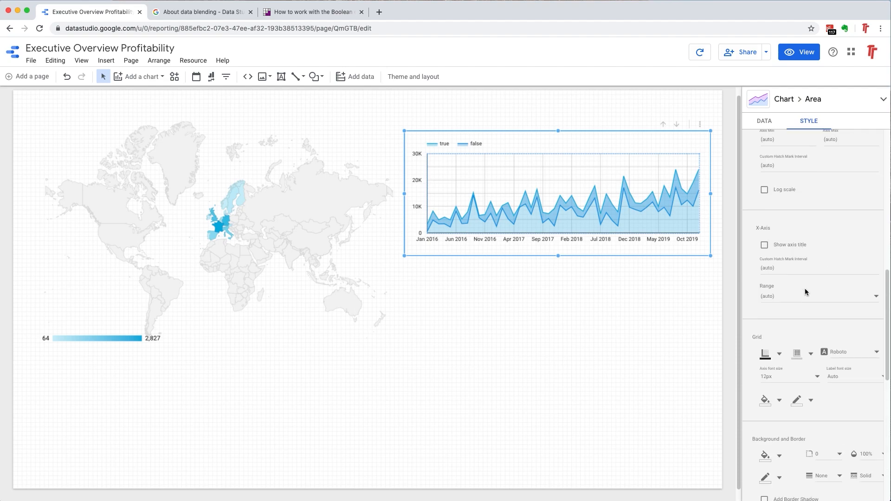
scroll(806, 291, "up", 6)
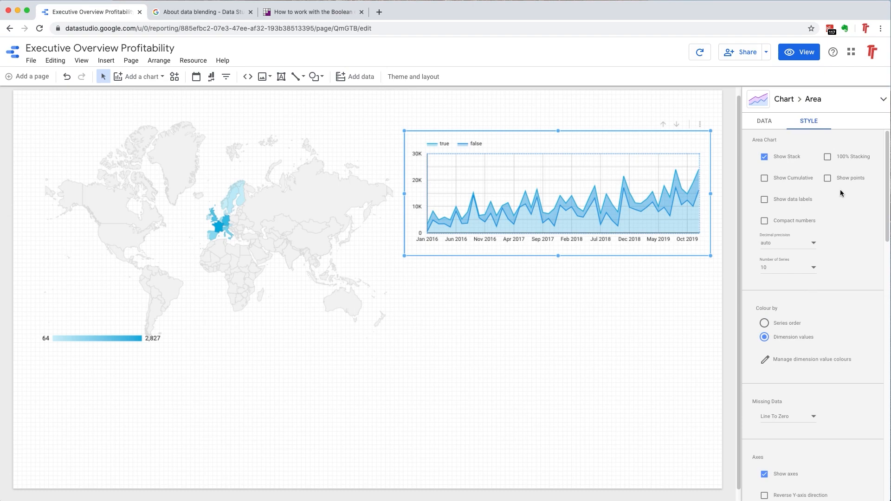
left_click(828, 158)
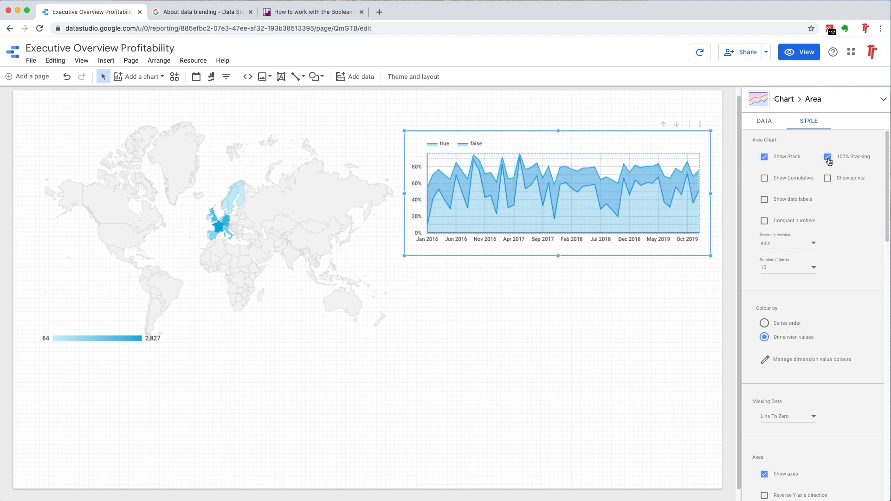
left_click(828, 158)
left_click(828, 158)
left_click(829, 159)
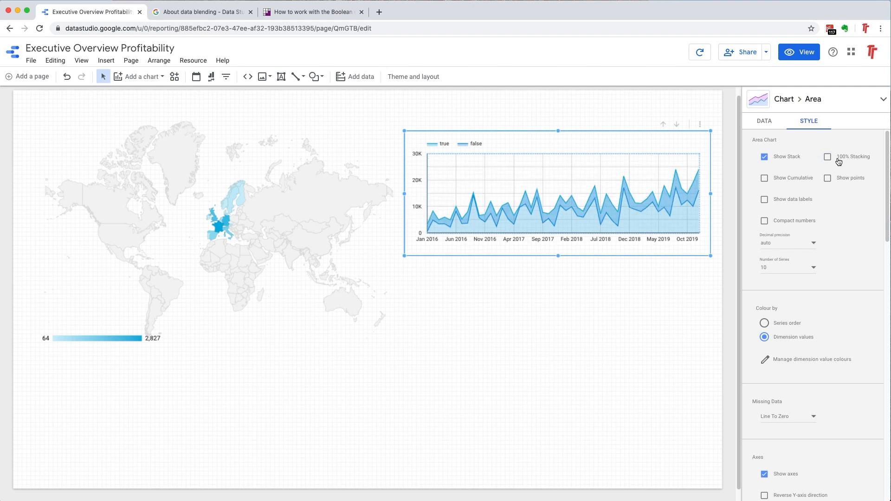
Try the cumulative display and the data points on the Area chart, switching each off again
left_click(765, 179)
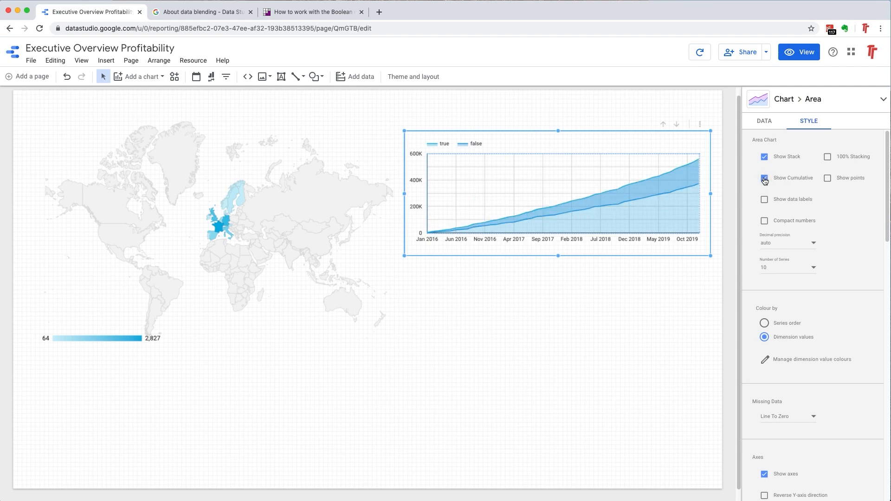
left_click(765, 180)
left_click(829, 180)
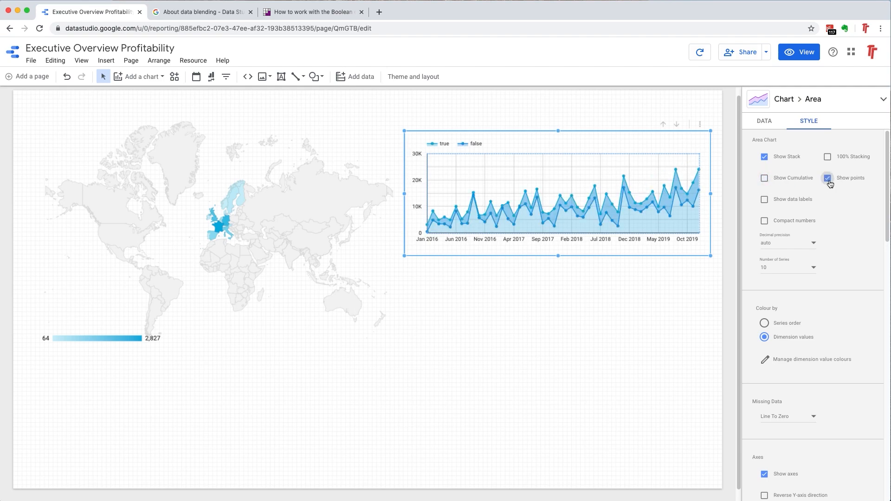
left_click(829, 181)
Try data labels and compact numbers on the Area chart, switching each off again
left_click(765, 200)
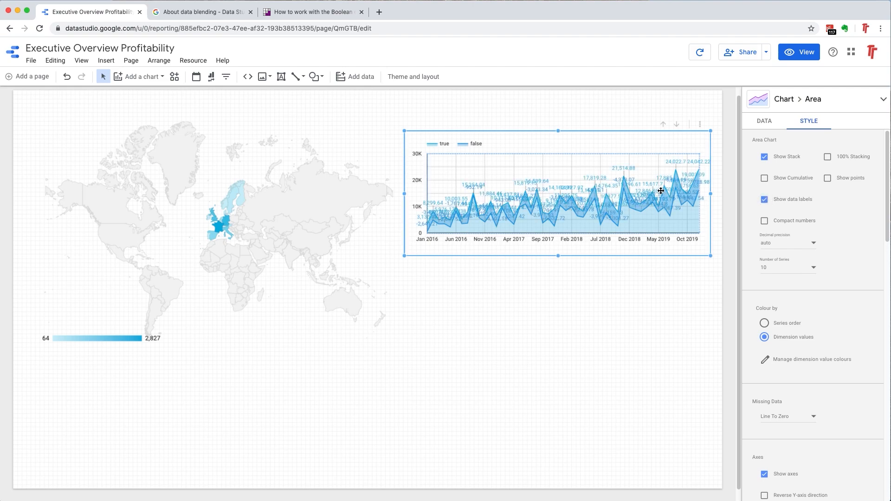
left_click(765, 200)
left_click(765, 222)
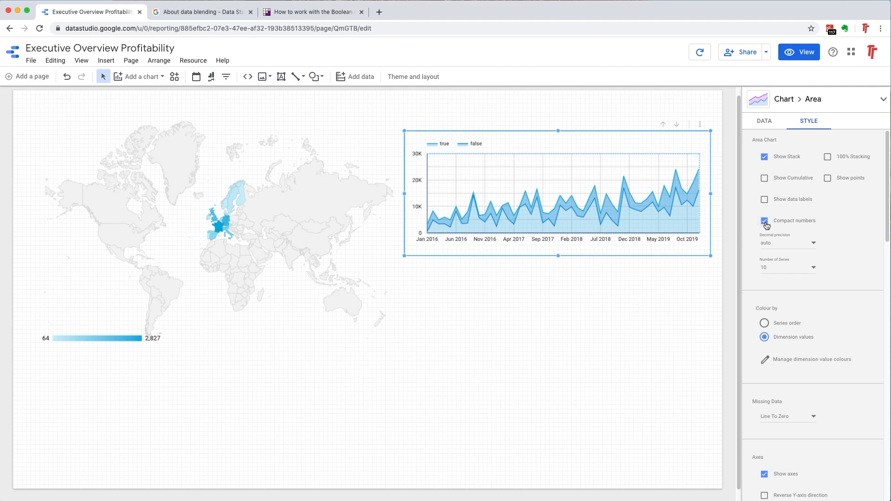
left_click(766, 224)
Try colouring the Area chart by series order, return it to dimension values, and open the dimension value colours list
left_click(766, 324)
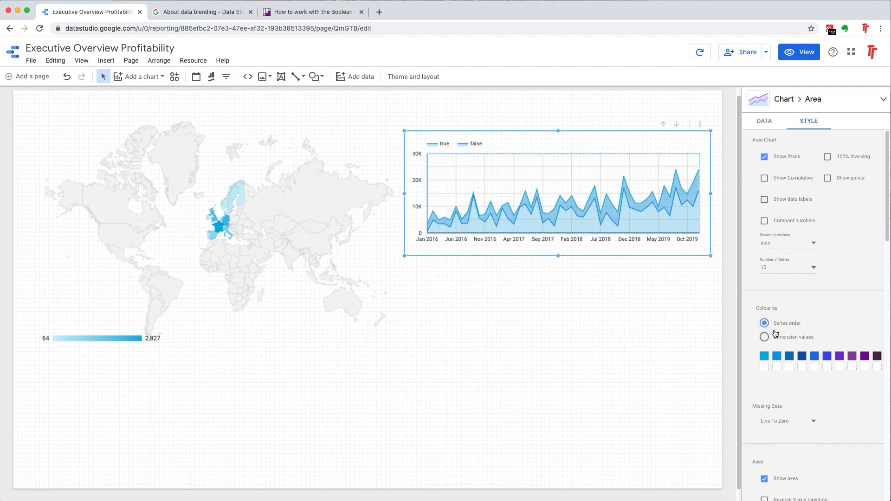
left_click(764, 337)
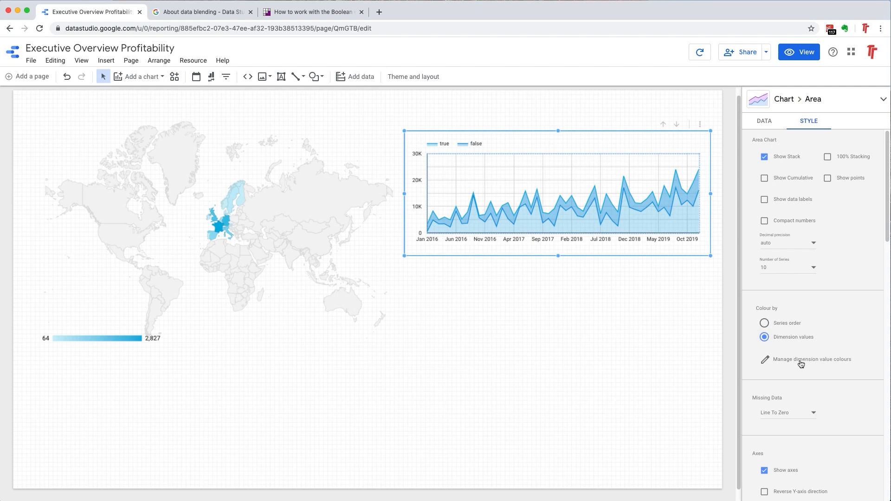
left_click(801, 364)
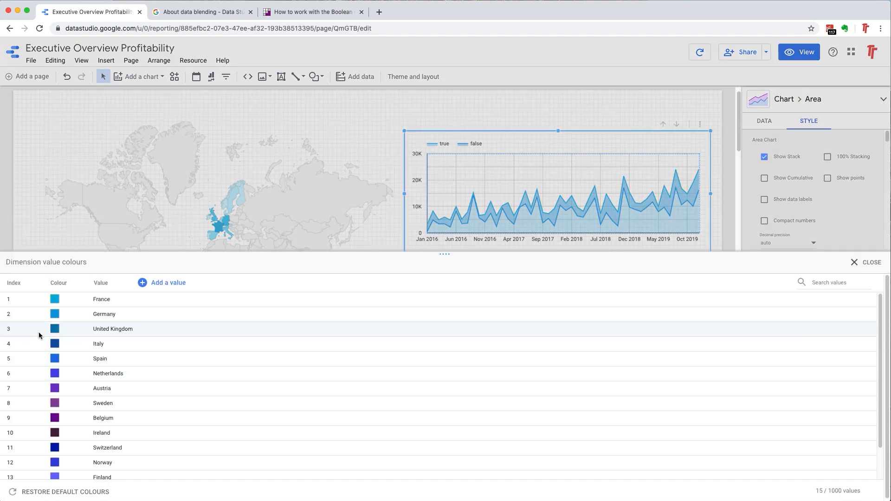
scroll(169, 385, "down", 2)
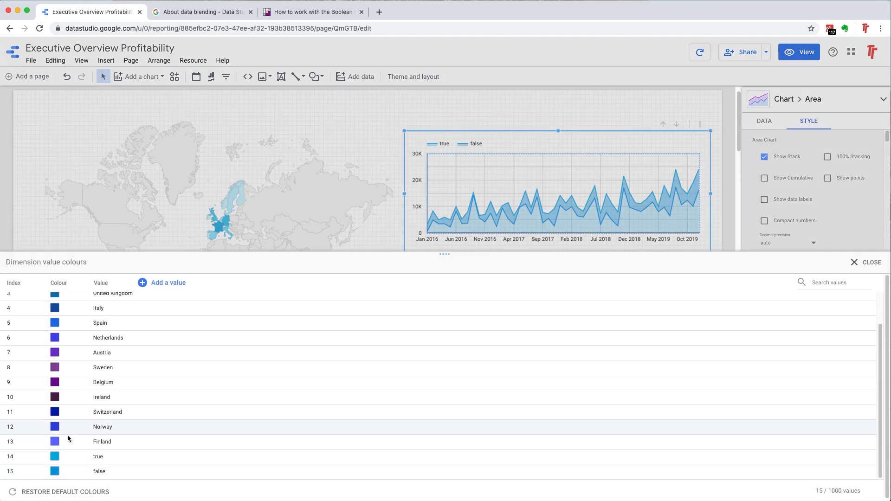
scroll(167, 420, "up", 2)
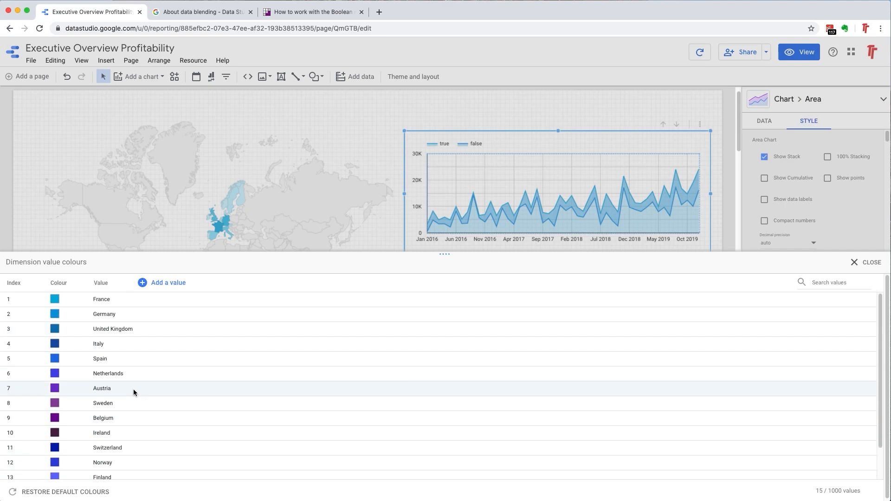
scroll(135, 394, "down", 2)
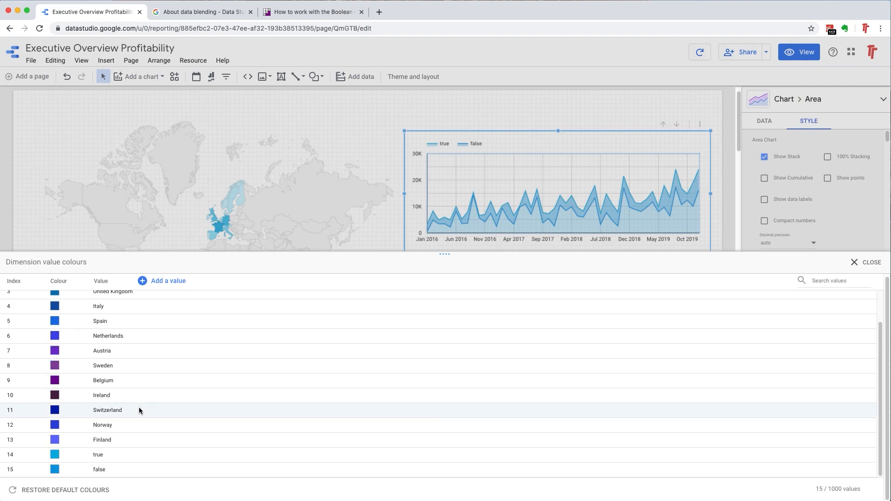
Give the dimension value true a custom green colour of about #2eb98d
left_click(55, 460)
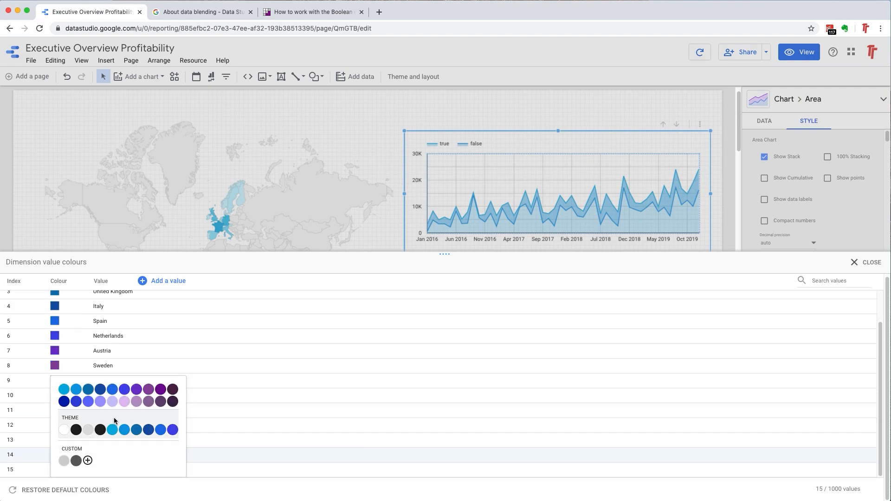
scroll(128, 411, "up", 2)
scroll(130, 409, "down", 2)
left_click(87, 461)
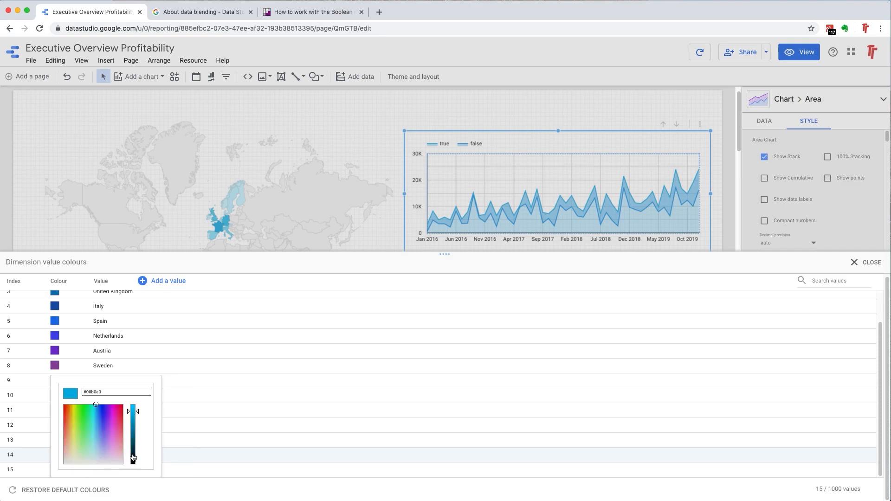
mouse_move(103, 419)
left_mouse_down()
mouse_move(76, 421)
mouse_move(89, 433)
mouse_move(83, 419)
mouse_move(139, 413)
mouse_move(138, 421)
left_mouse_up()
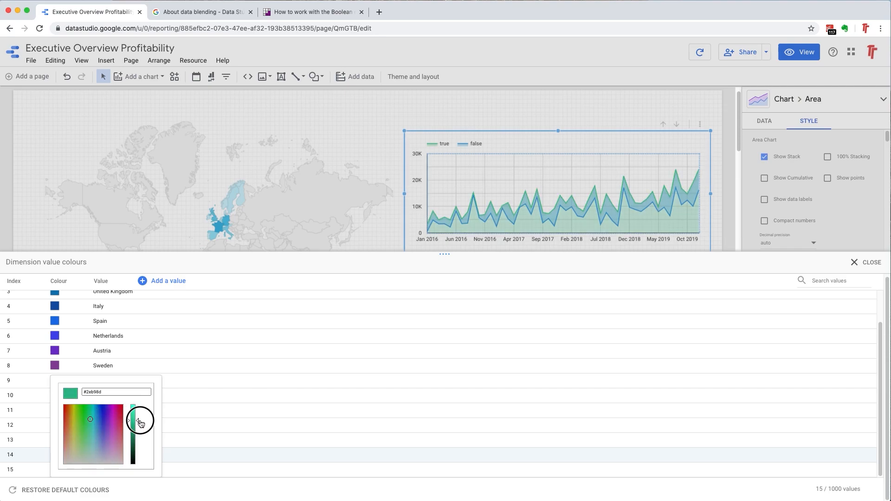
left_click(211, 415)
Give the dimension value false a custom orange colour of about #d59216, then close the dimension value colours list
left_click(56, 470)
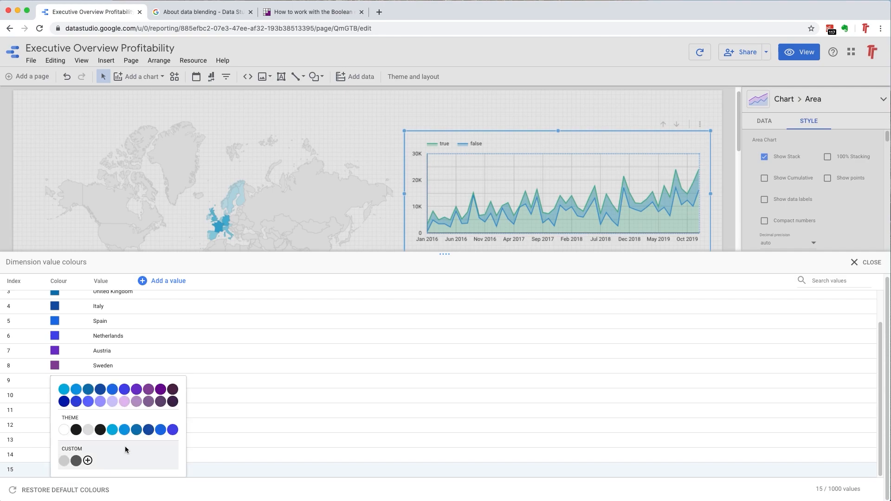
left_click(88, 460)
left_click(80, 419)
mouse_move(79, 420)
left_mouse_down()
mouse_move(71, 418)
mouse_move(92, 419)
mouse_move(70, 413)
left_mouse_up()
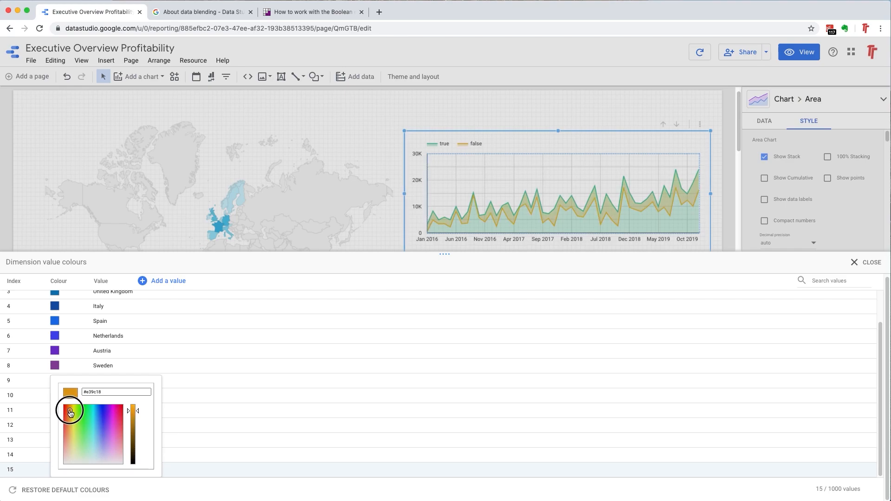
left_click(139, 414)
left_click(139, 414)
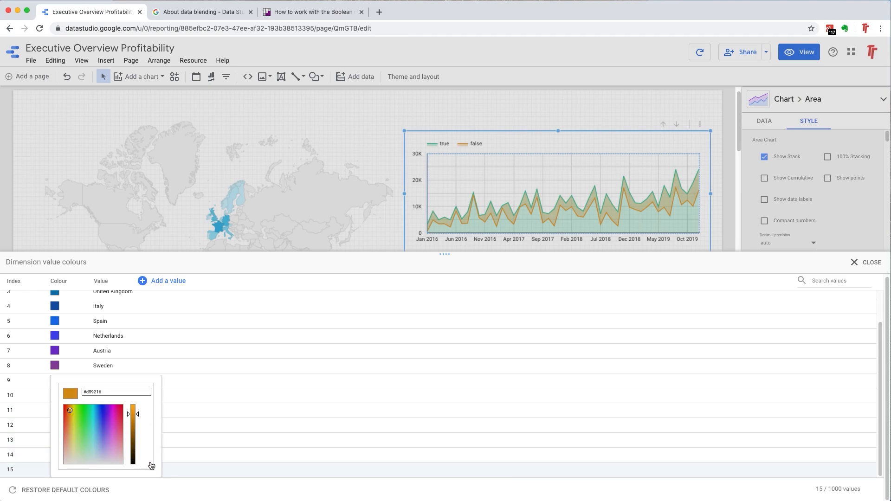
left_click(209, 472)
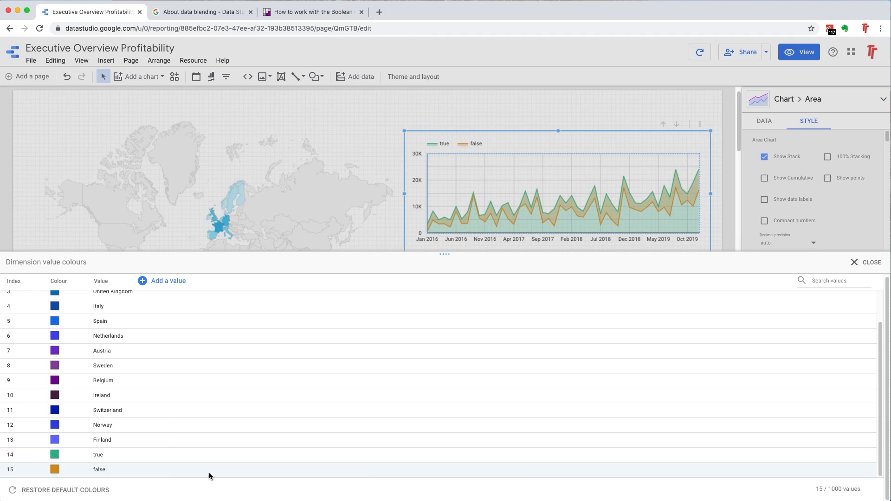
left_click(859, 261)
left_click(558, 338)
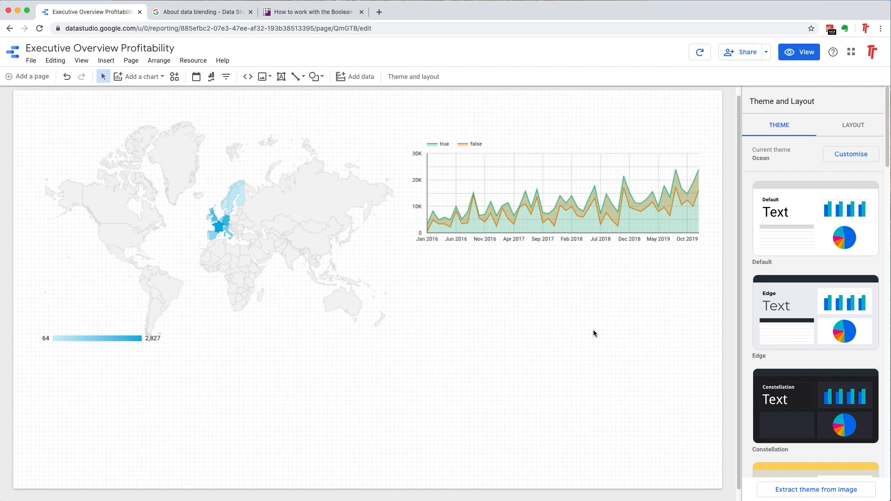
Switch to Tableau, close the Order Profitable? calculation, and examine the monthly sales by product category chart on the Overview dashboard
left_click(634, 184)
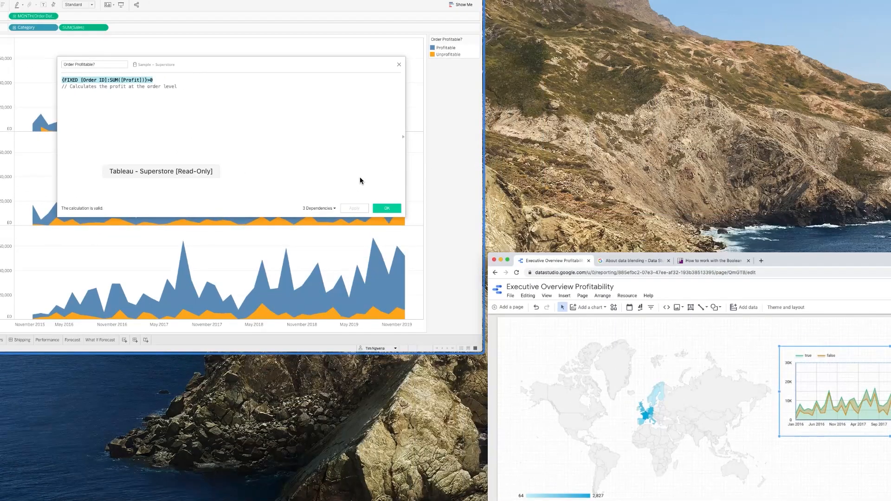
left_click(360, 181)
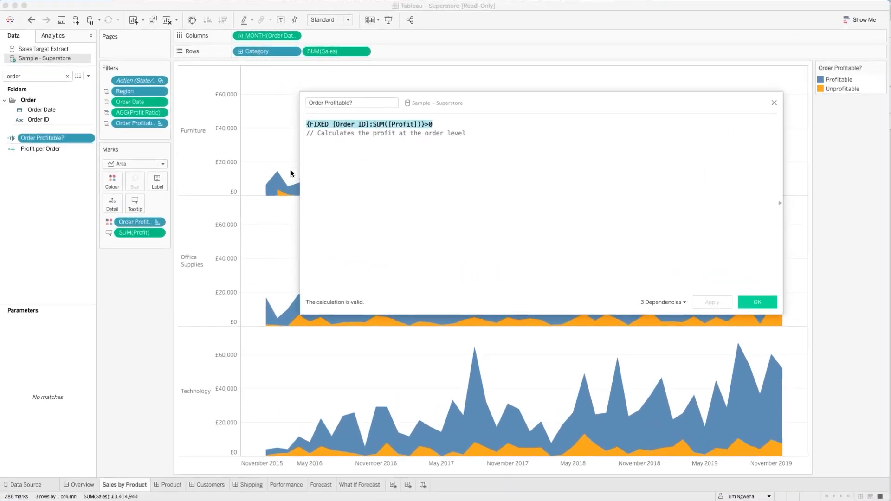
left_click(776, 103)
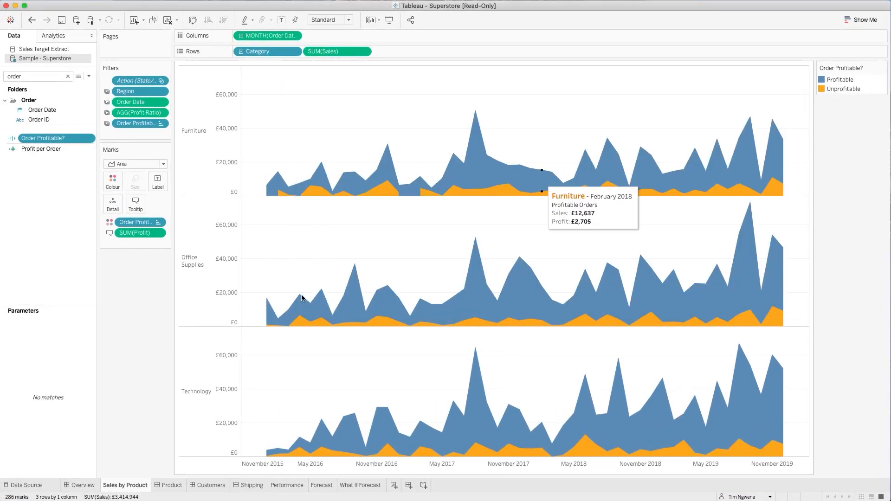
left_click(80, 485)
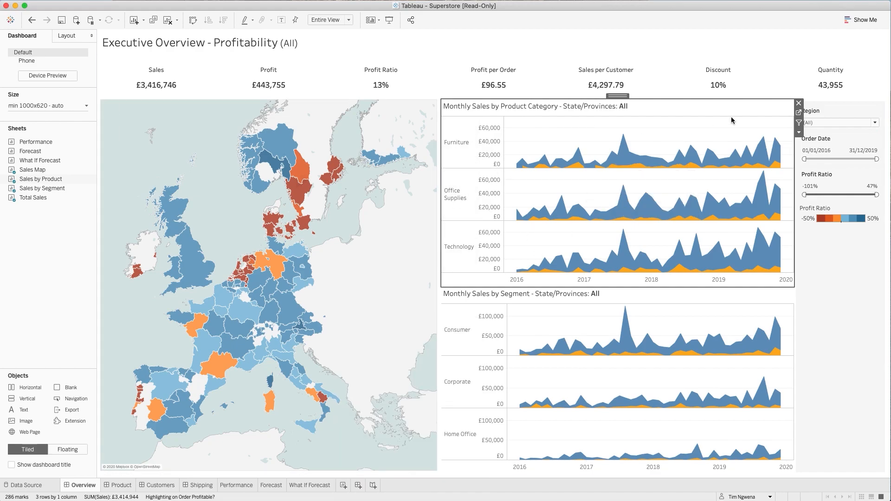
left_click(798, 113)
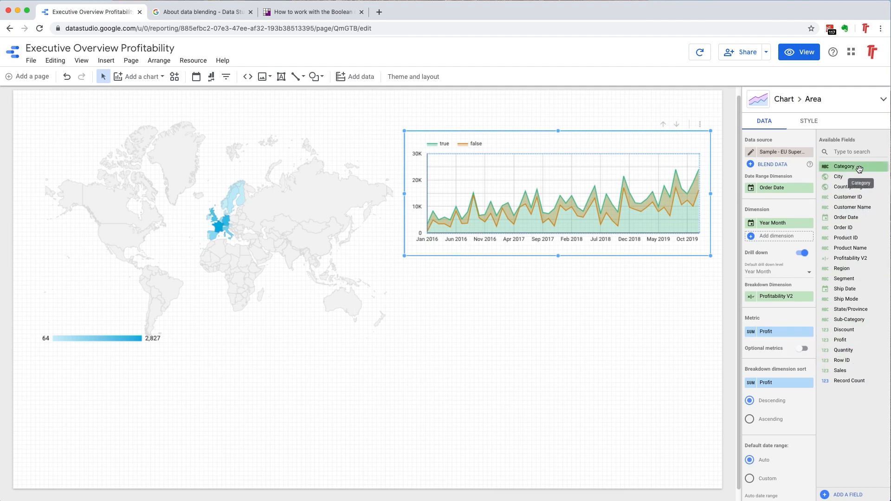
Add Category as a drill-down dimension of the Area chart in Data Studio and place it above Year Month
left_click_drag(858, 168, 785, 237)
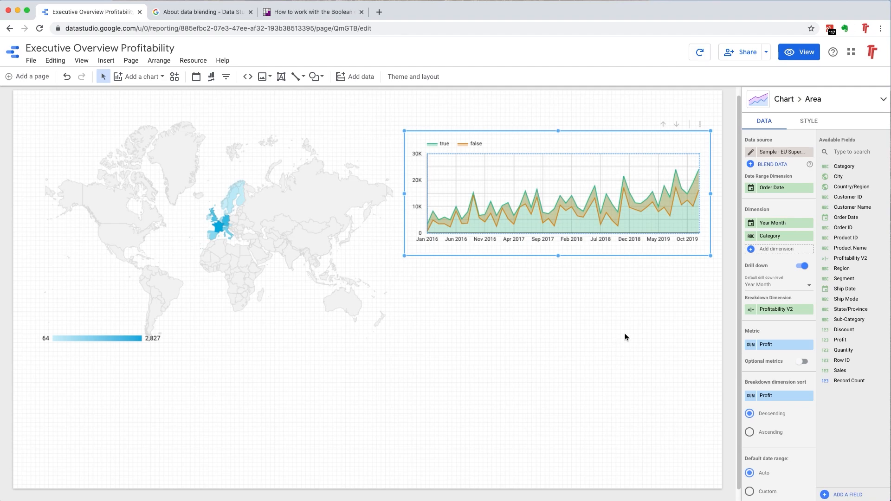
left_click_drag(804, 238, 786, 222)
scroll(802, 287, "down", 2)
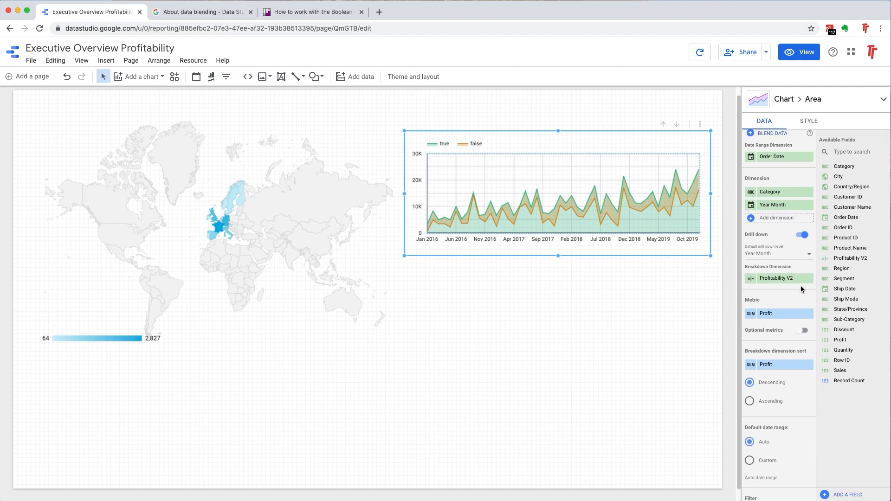
scroll(800, 296, "up", 2)
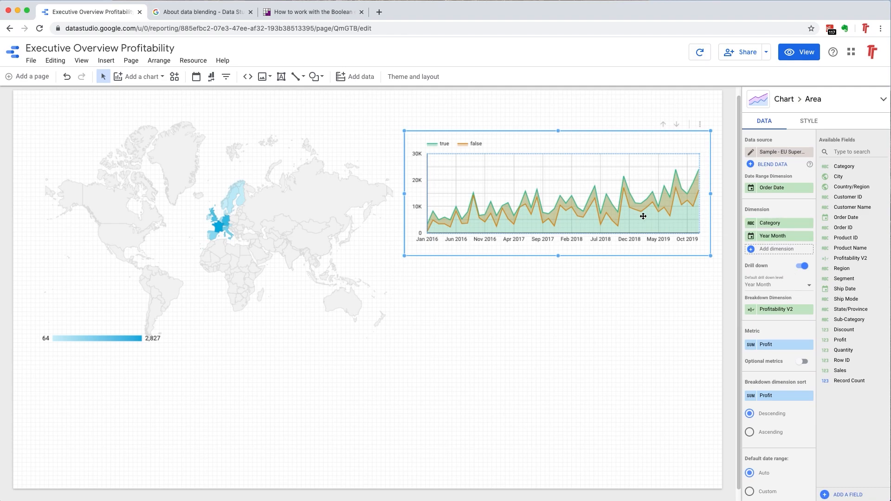
Preview the report in view mode, then return to editing
left_click(685, 276)
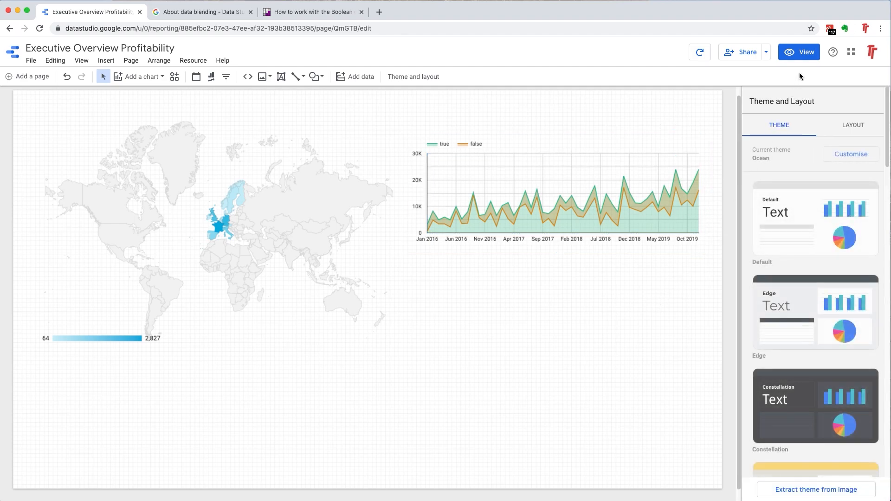
left_click(801, 58)
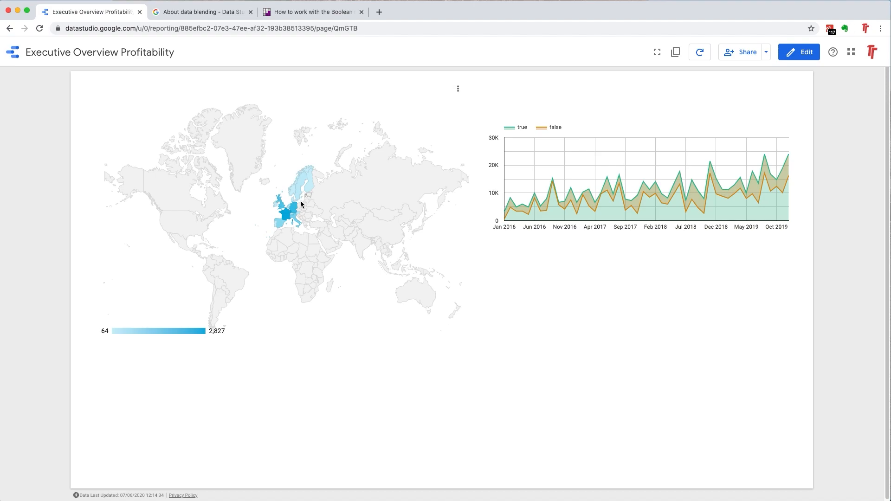
left_click(807, 60)
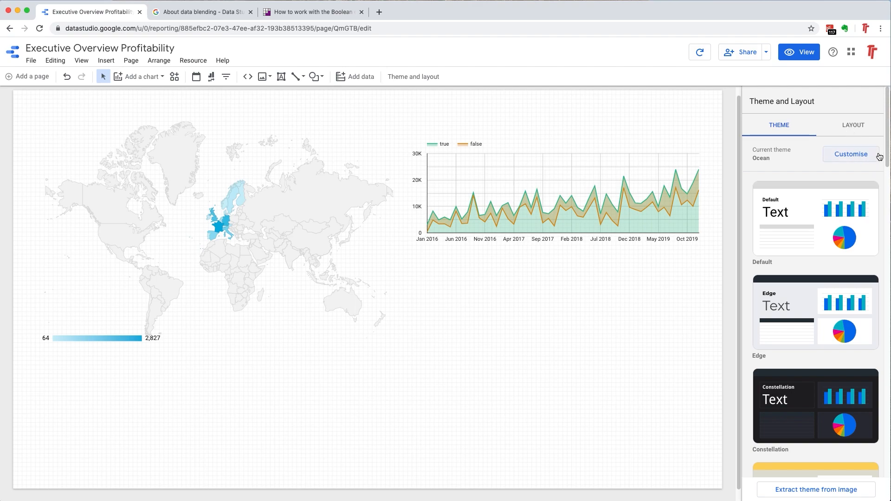
scroll(879, 137, "down", 1)
scroll(880, 137, "up", 1)
Review the Area chart's data settings and replace its breakdown dimension Profitability V2 with Category
left_click(624, 214)
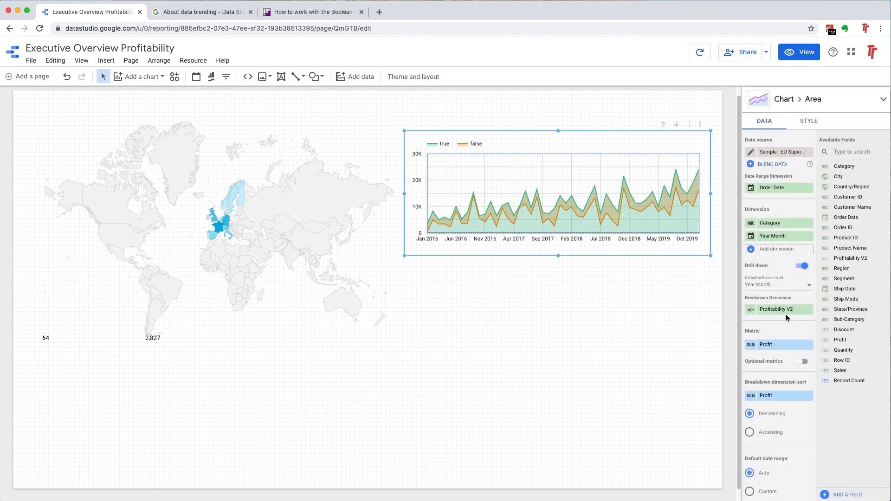
scroll(787, 317, "down", 5)
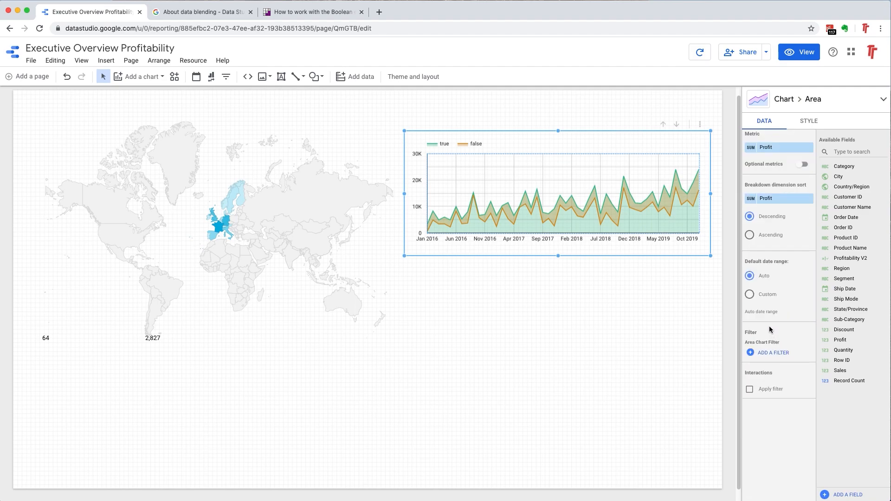
scroll(784, 328, "up", 2)
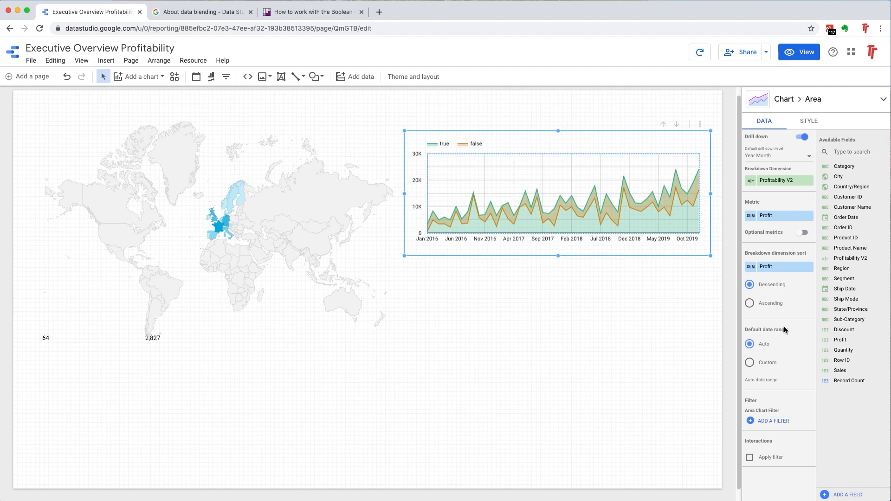
scroll(798, 308, "up", 2)
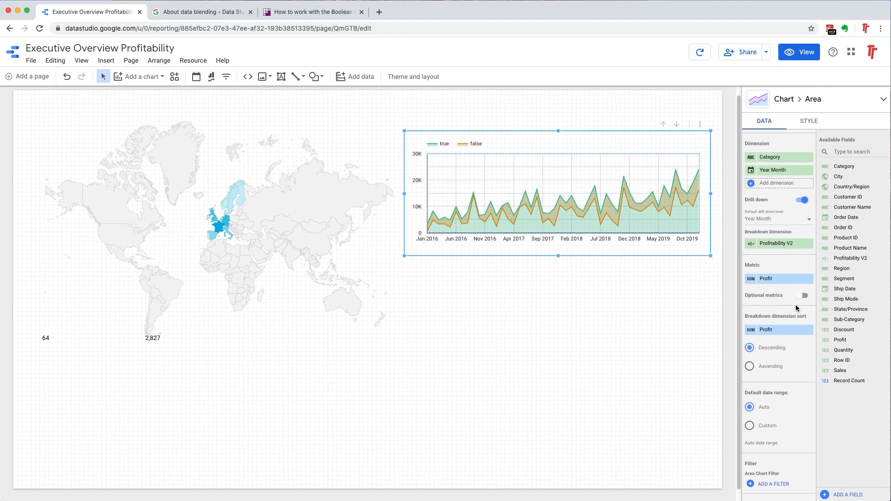
scroll(797, 309, "up", 2)
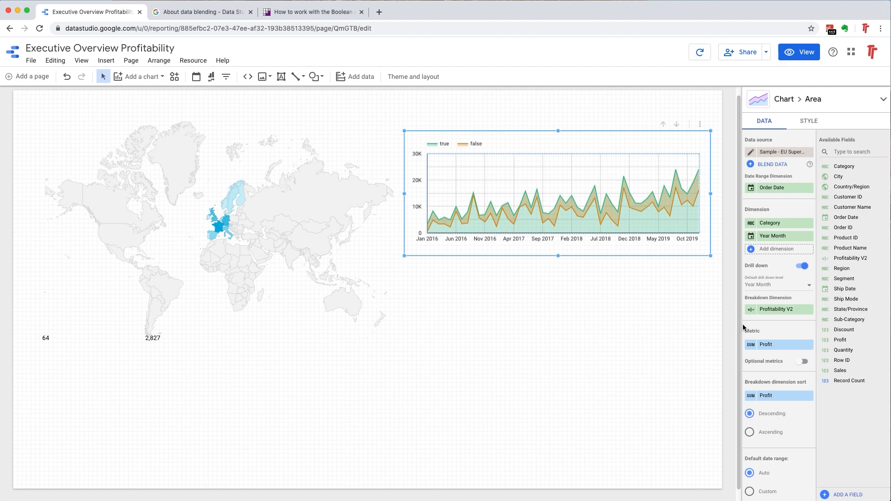
left_click_drag(776, 223, 432, 195)
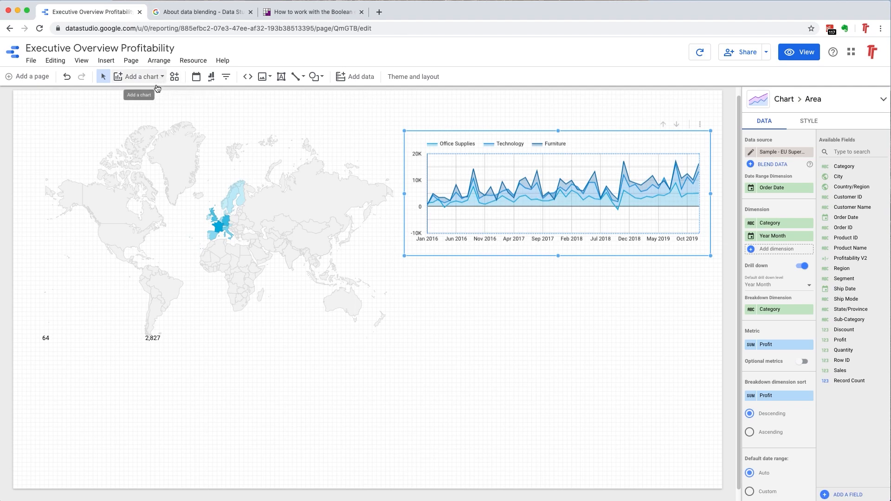
Try to undo the last change to the Area chart, then deselect the chart
left_click(66, 77)
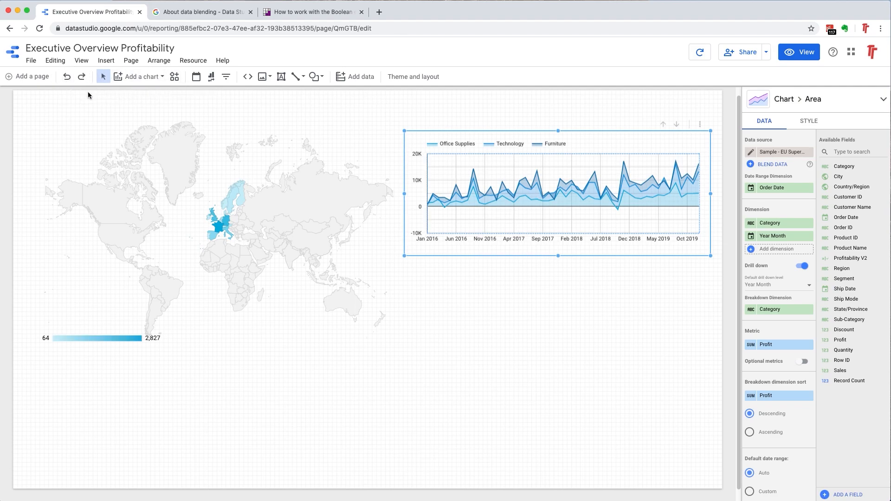
left_click(66, 80)
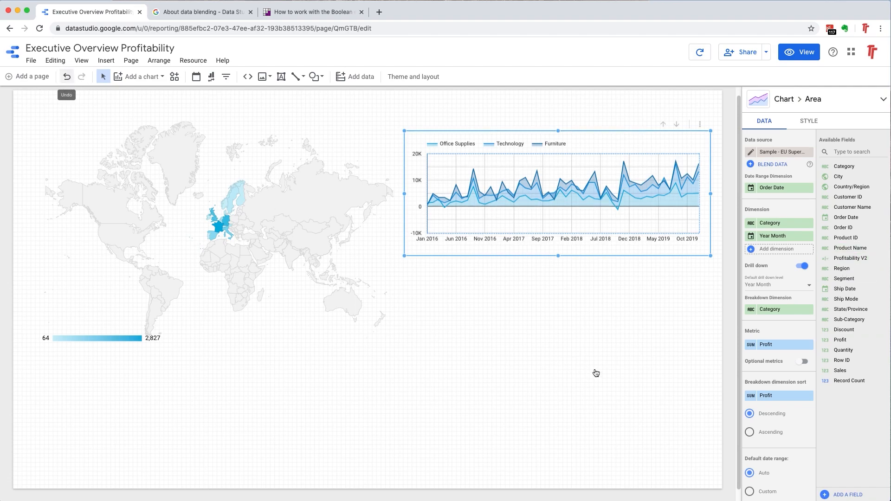
left_click(536, 303)
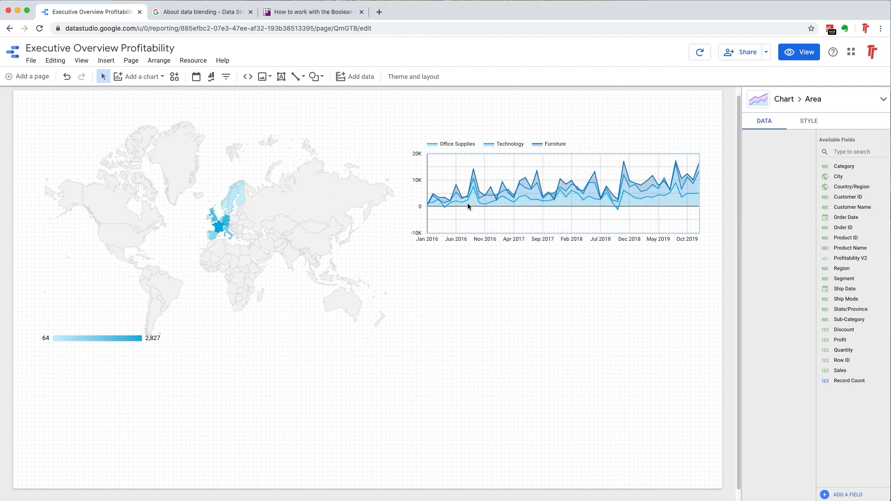
Set the area chart's breakdown dimension to Profitability V2 in place of Category
left_click(467, 203)
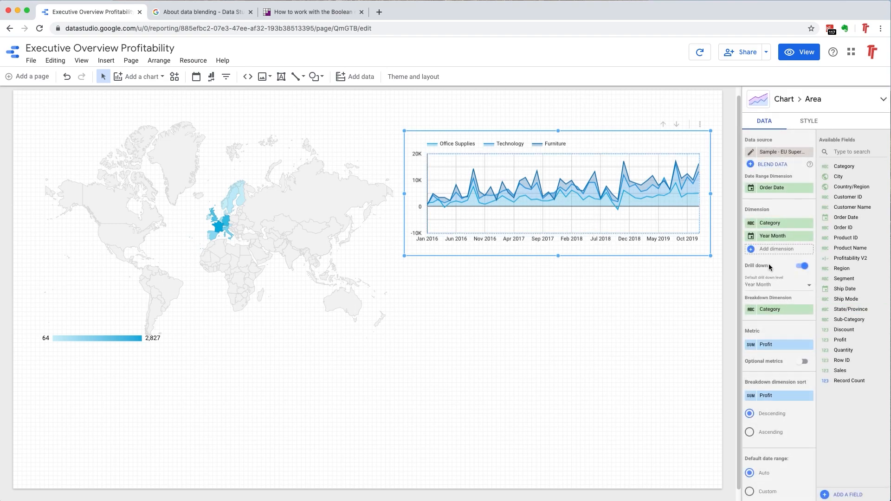
left_click_drag(862, 259, 792, 311)
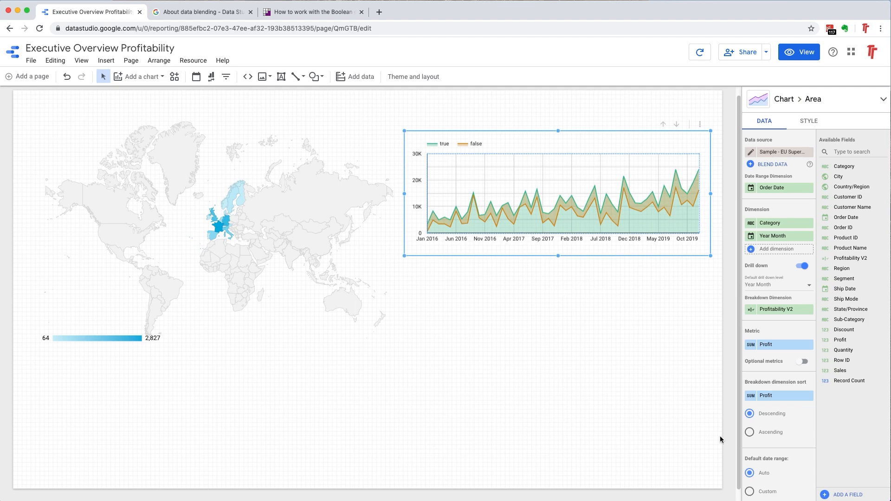
scroll(799, 431, "down", 5)
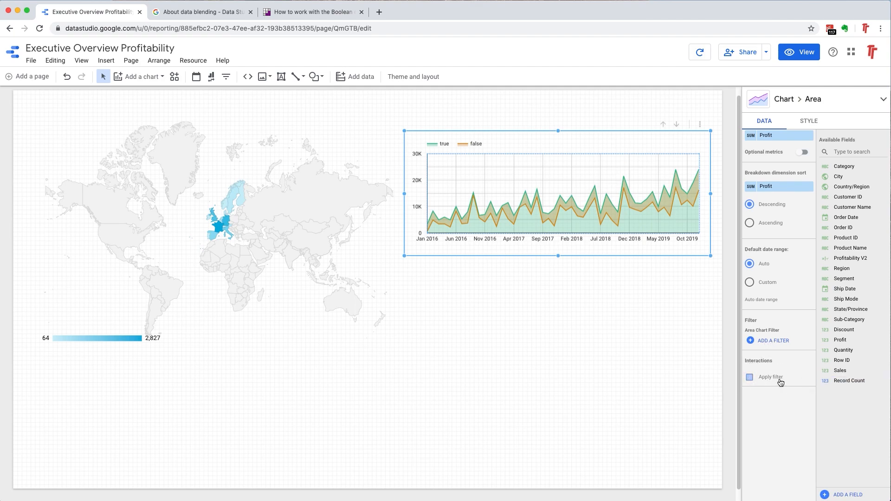
left_click(762, 381)
left_click(751, 382)
left_click(788, 343)
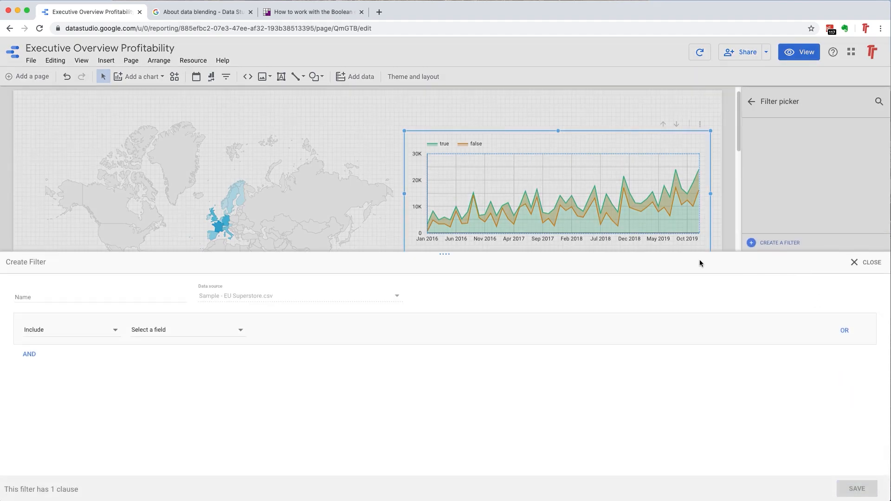
left_click(868, 268)
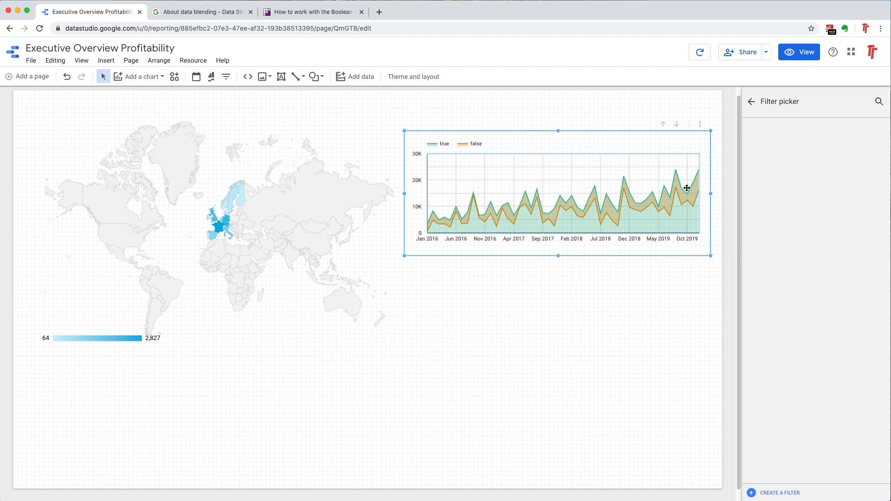
Nudge the area chart slightly up and toward the map, and deselect it
left_click_drag(631, 158, 628, 157)
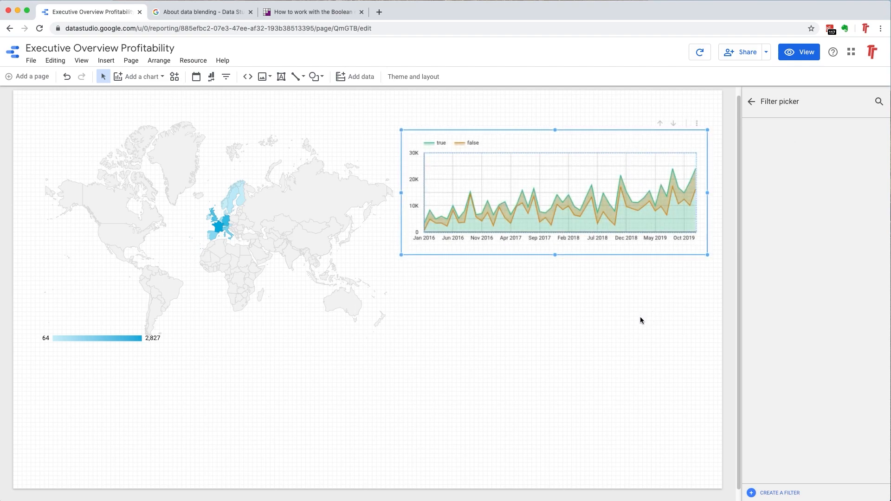
left_click(639, 322)
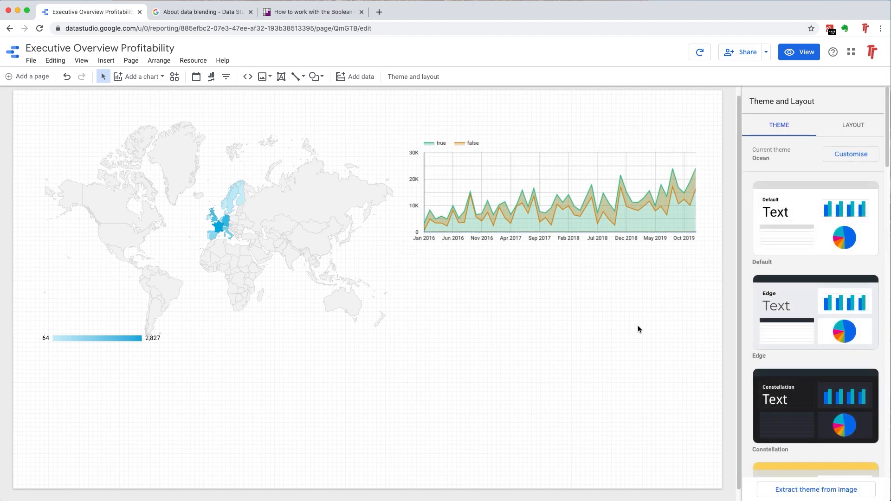
Try to assign the Category field directly as the area chart's filter
left_click(621, 206)
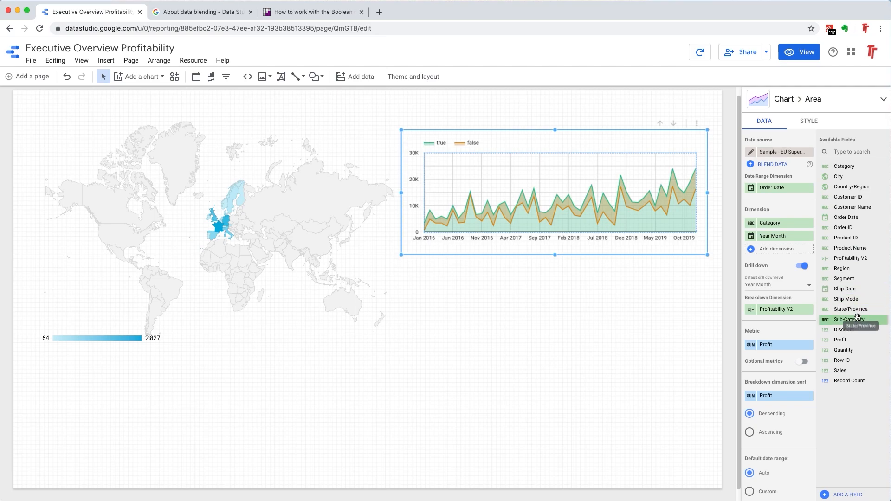
left_click_drag(856, 168, 850, 293)
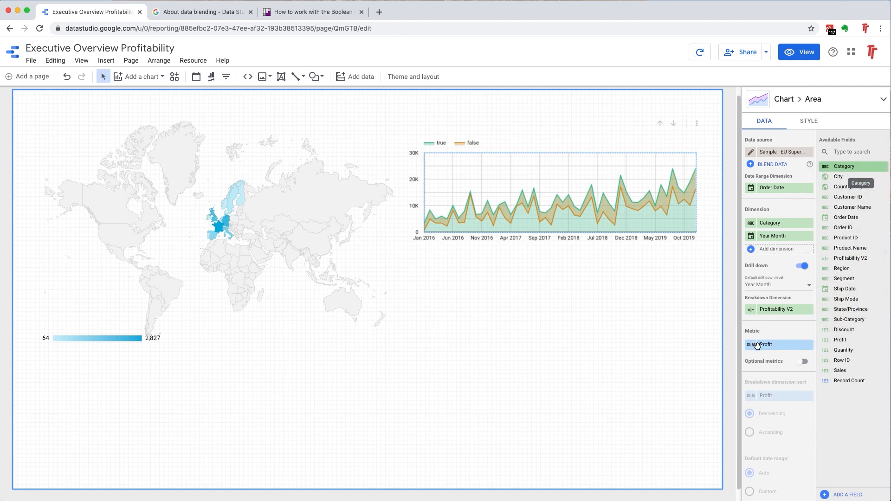
scroll(788, 377, "down", 2)
scroll(788, 378, "down", 3)
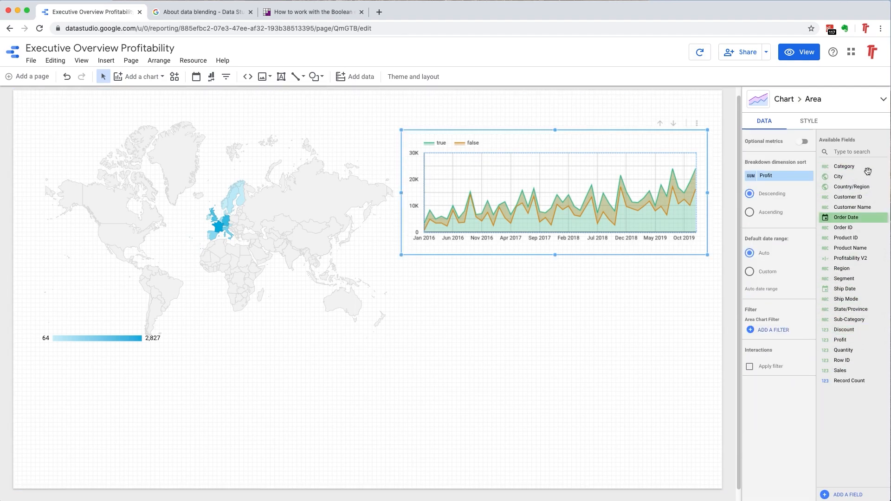
left_click_drag(852, 168, 788, 339)
Create and save a filter on the area chart that includes only records whose Category contains Furniture
left_click(777, 331)
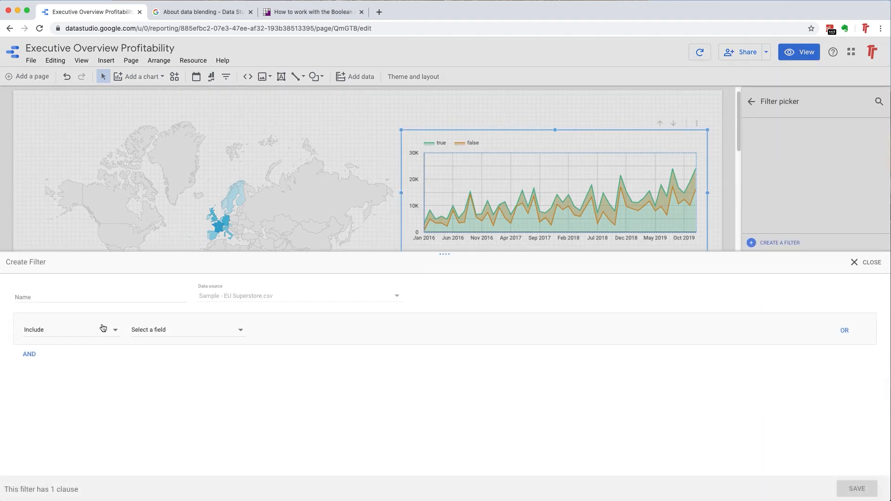
left_click(157, 333)
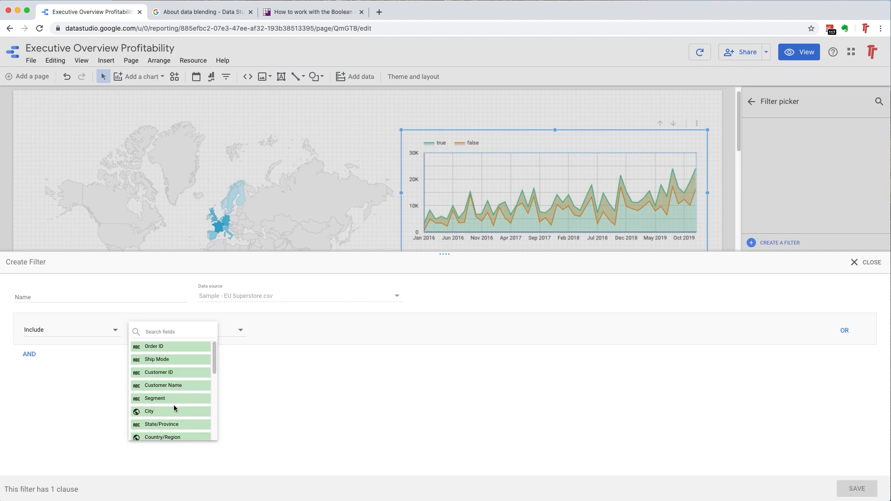
scroll(183, 385, "down", 1)
scroll(183, 386, "down", 3)
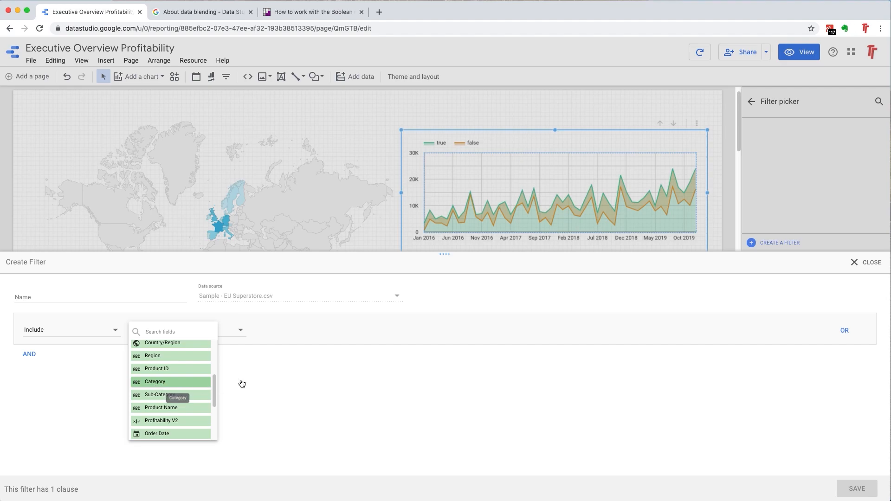
left_click(180, 384)
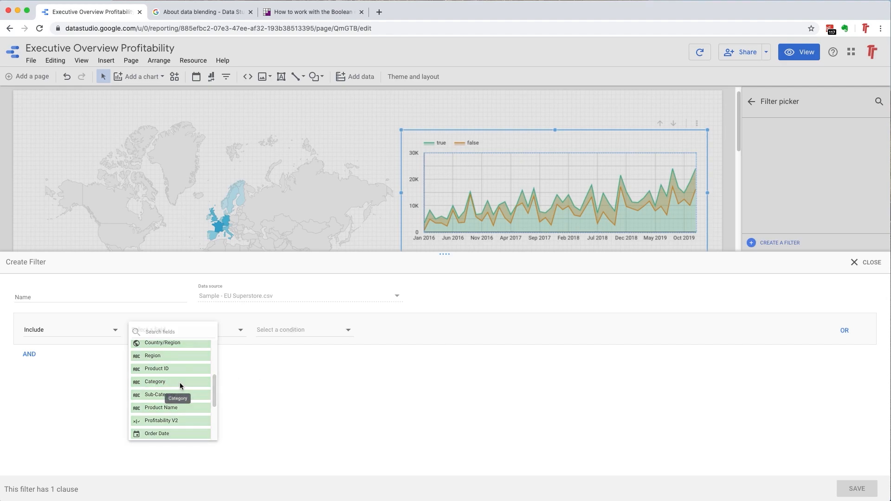
left_click(328, 334)
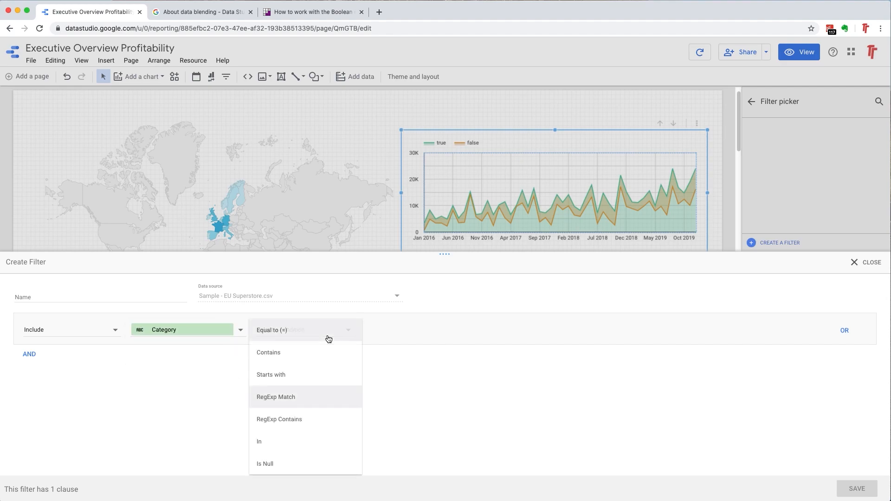
left_click(289, 358)
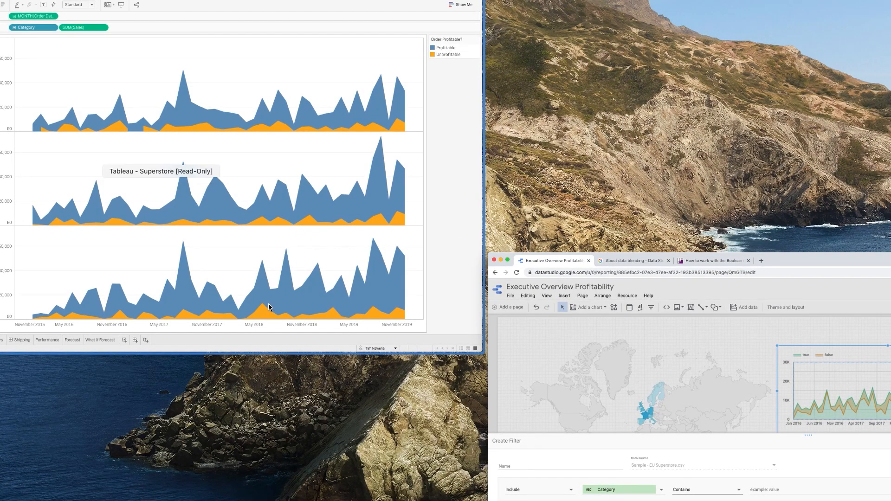
left_click(624, 424)
left_click(442, 335)
type("Furniture")
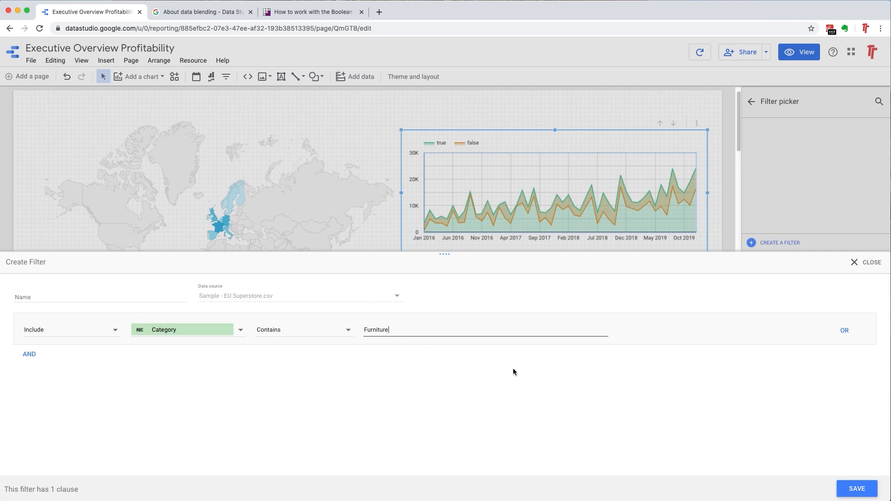
left_click(872, 497)
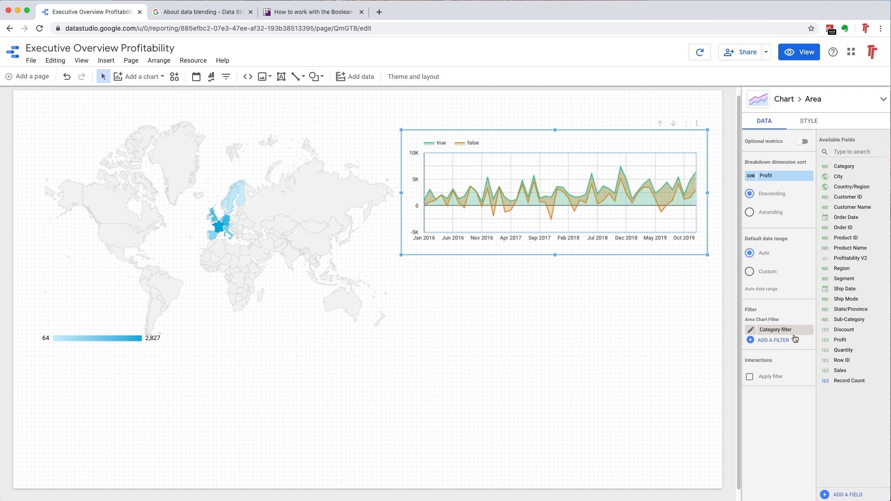
Switch to the Tableau Superstore workbook and extend the Profit Ratio filter's lower limit to -1.125176803
key("ctrl+Up")
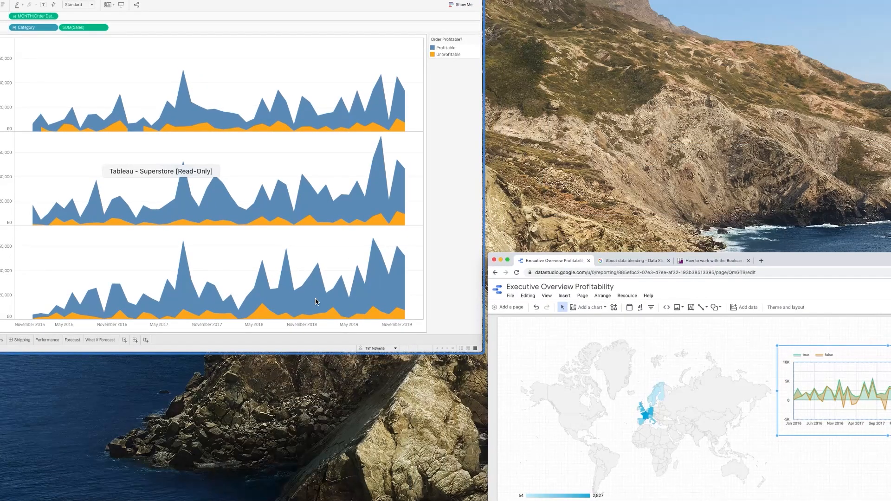
left_click(325, 299)
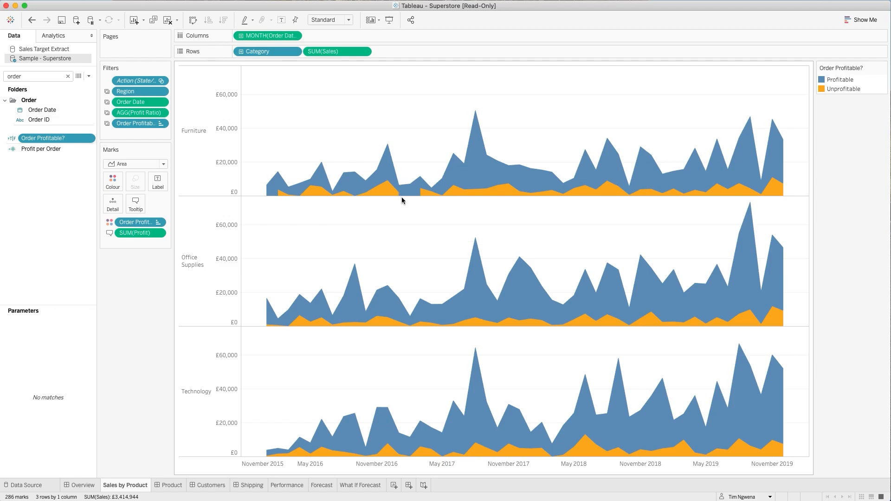
mouse_move(399, 198)
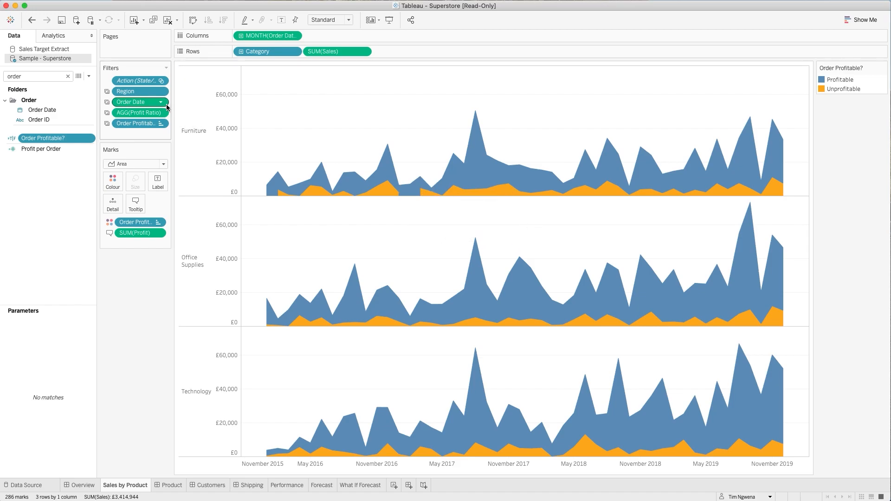
left_click(161, 113)
left_click(161, 123)
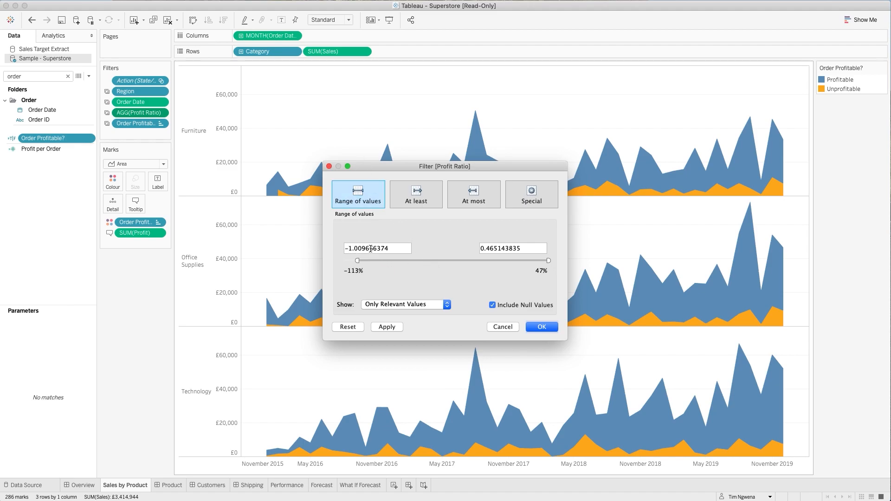
left_click_drag(357, 260, 308, 263)
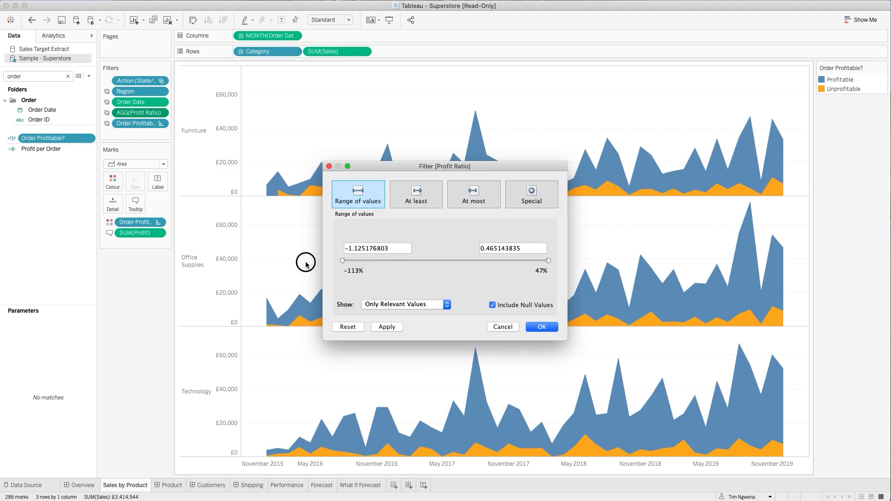
left_click(387, 326)
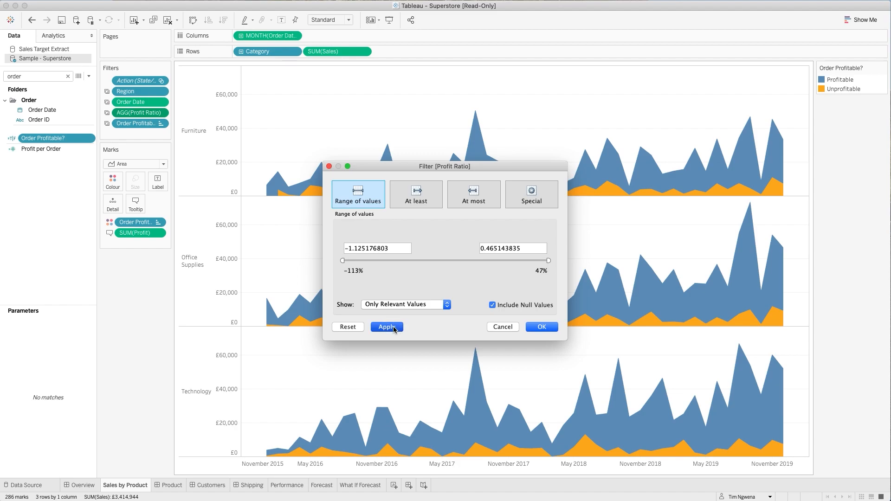
left_click_drag(472, 168, 643, 92)
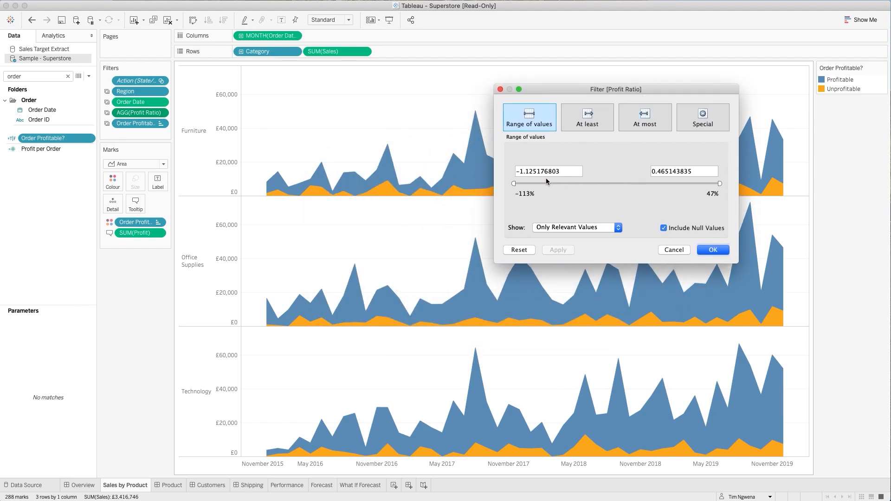
left_click(714, 250)
Give the Sales axis a fixed range starting at -100000
right_click(237, 147)
left_click(284, 154)
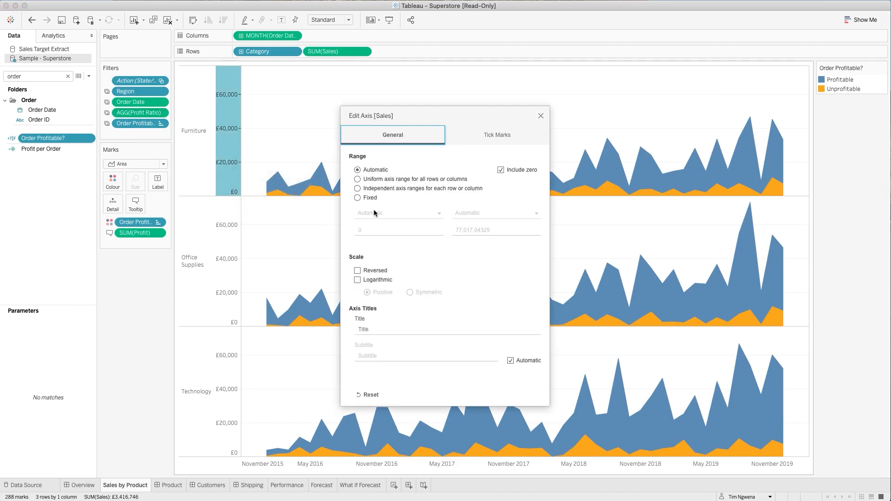
left_click(359, 198)
left_click(373, 229)
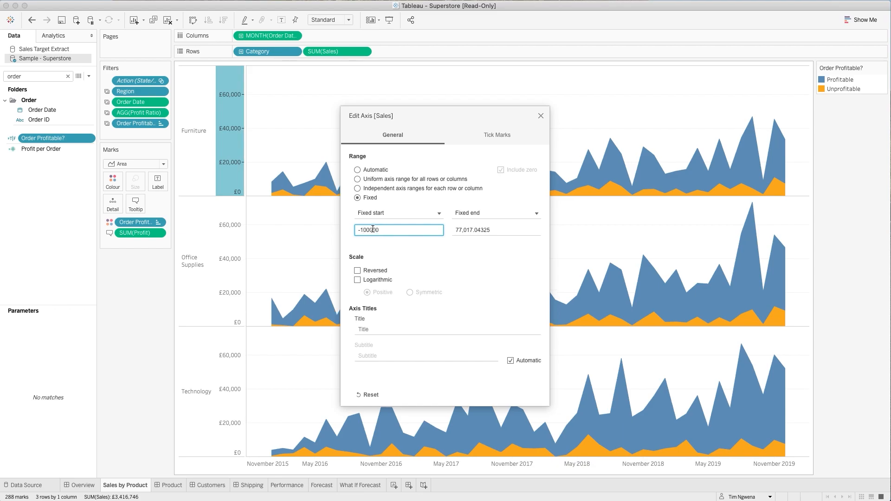
left_click_drag(468, 129, 381, 127)
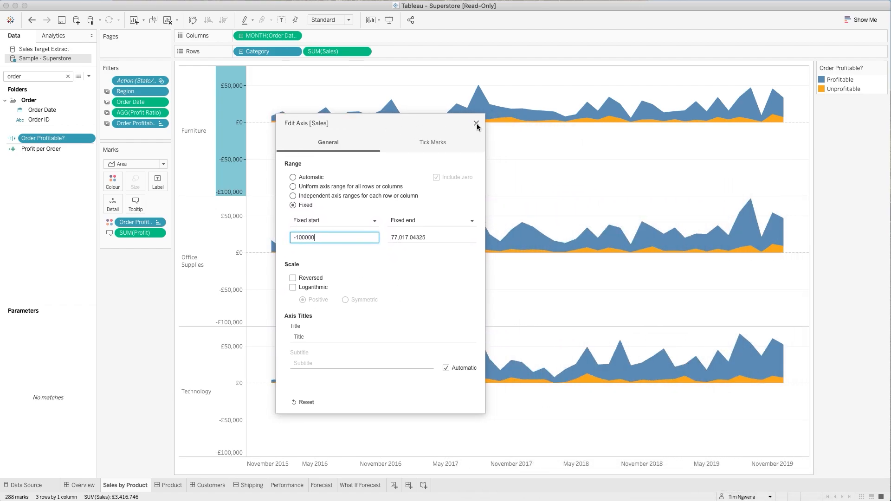
left_click(476, 124)
left_click(476, 124)
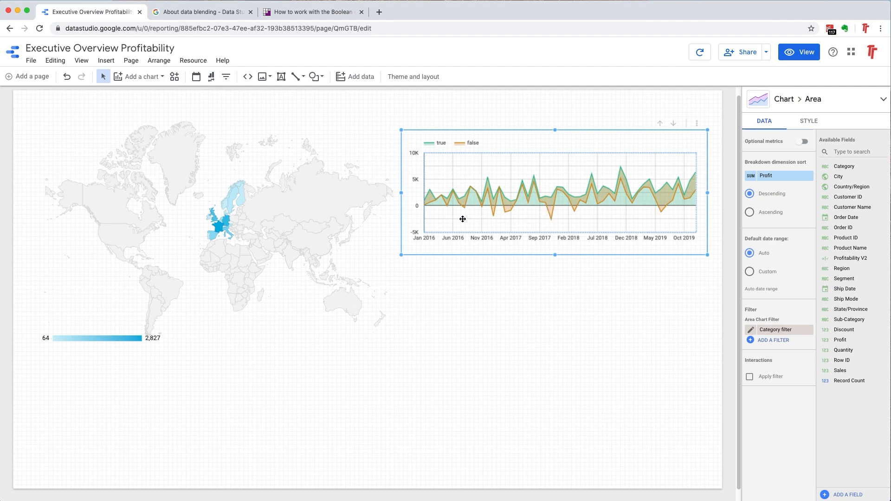
Back in the Data Studio report, reduce the area chart's height by raising its lower edge
left_click(587, 336)
left_click(520, 200)
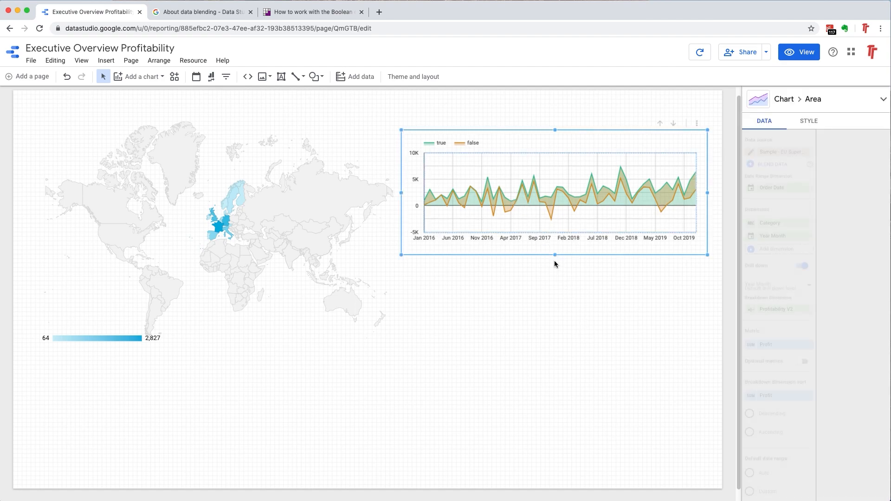
left_click_drag(555, 254, 555, 231)
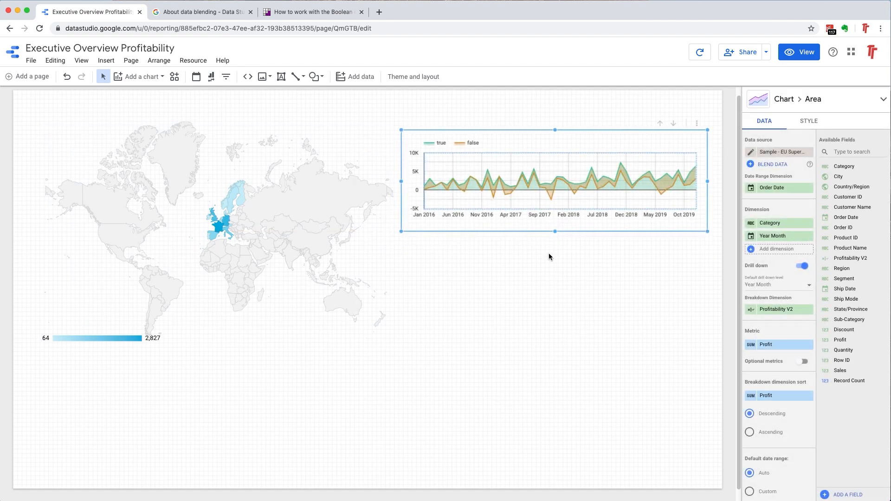
Duplicate the shortened Furniture area chart and place the copy directly beneath the original, aligned with it
right_click(552, 198)
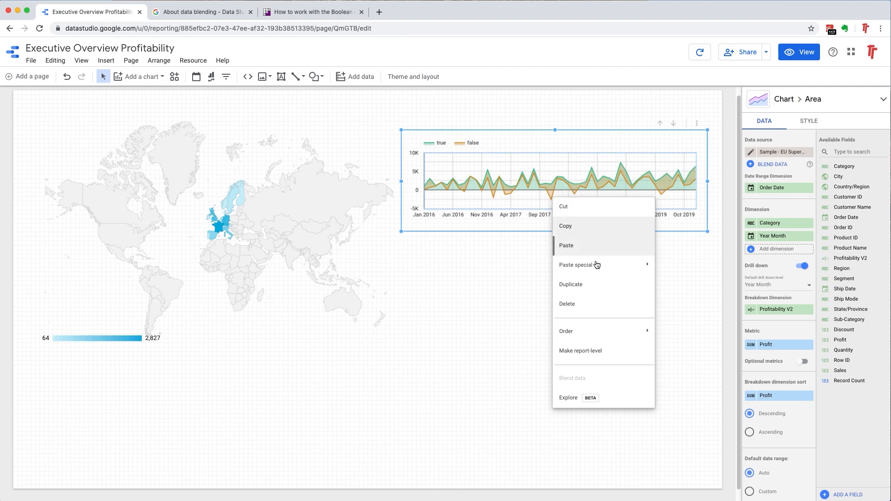
left_click(604, 285)
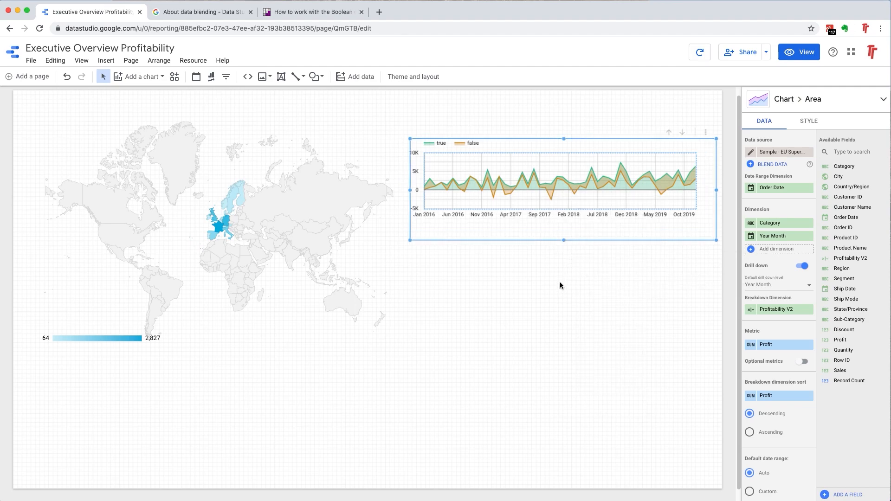
key("ctrl+v")
left_click_drag(516, 189, 509, 286)
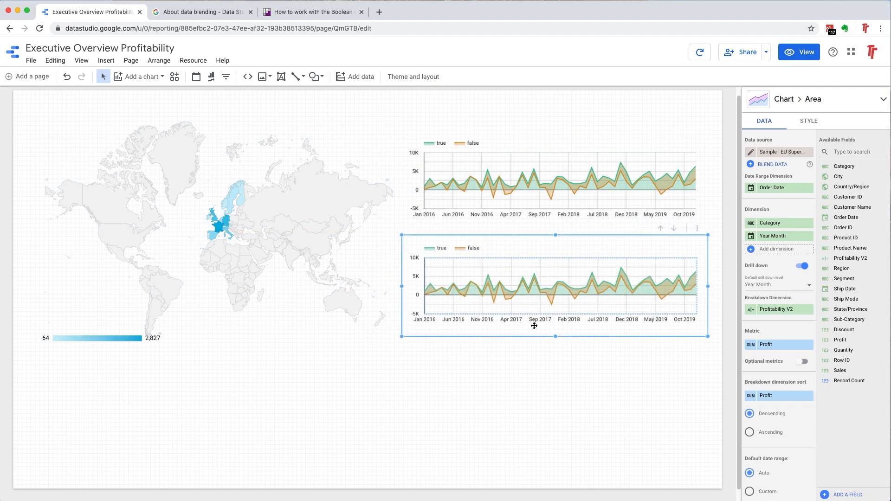
left_click(547, 386)
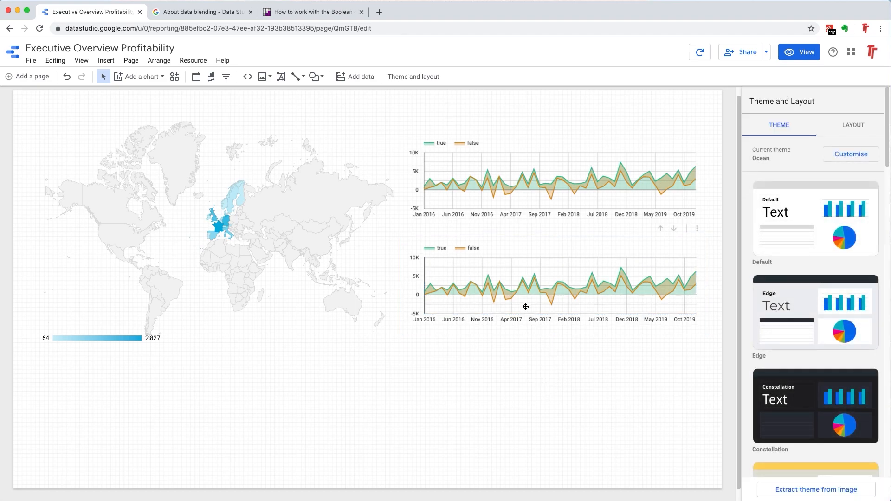
Duplicate the second area chart and place the copy beneath it as the third chart in the column
right_click(521, 286)
left_click(602, 374)
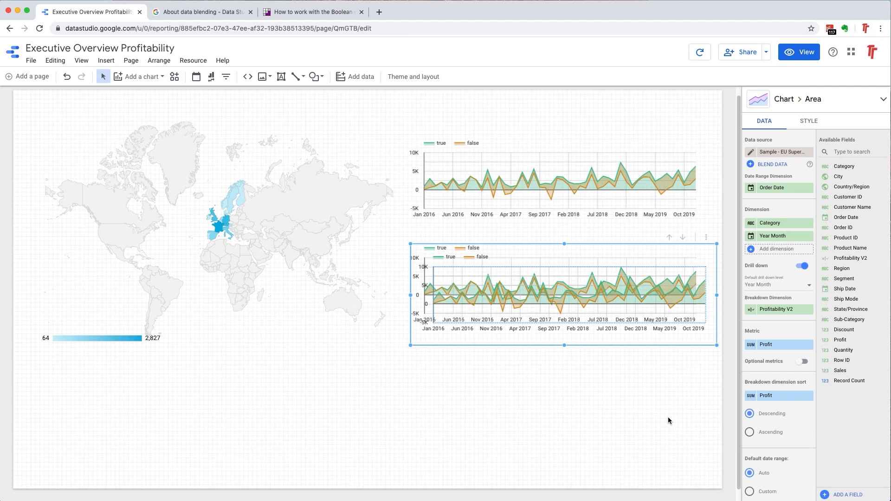
left_click_drag(538, 280, 535, 375)
Remove the existing category filter from the middle area chart
left_click(501, 309)
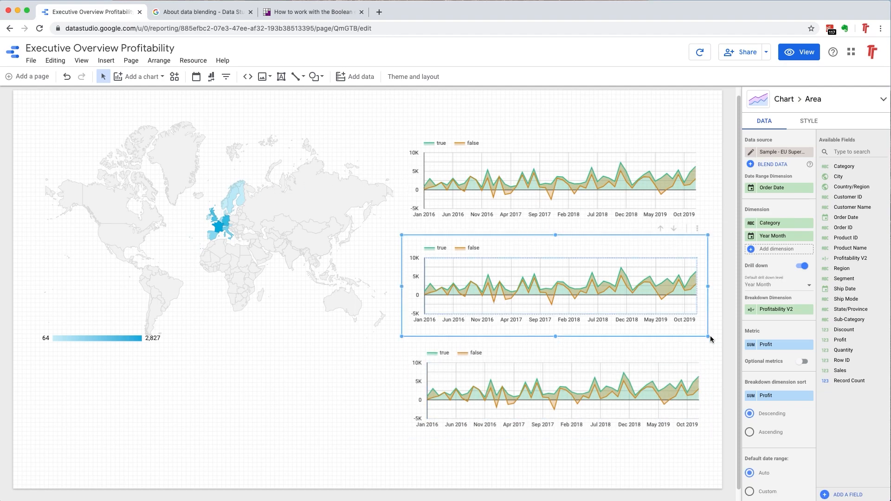
scroll(788, 390, "down", 6)
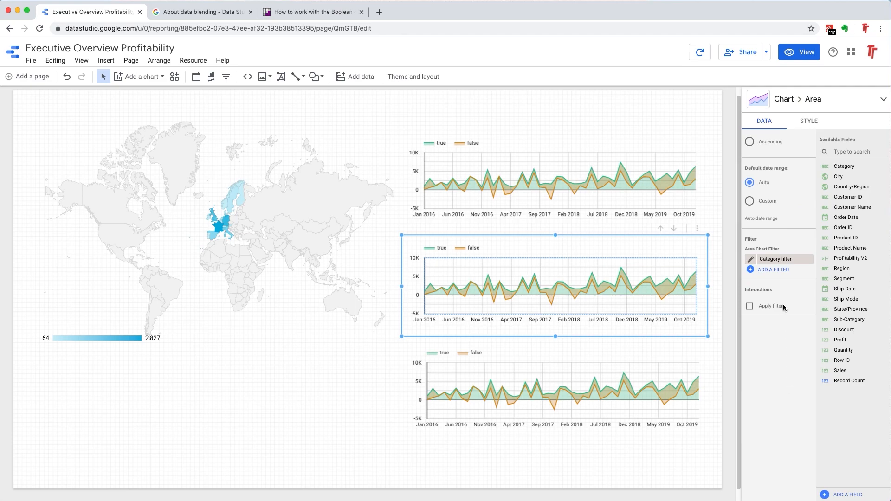
left_click(785, 259)
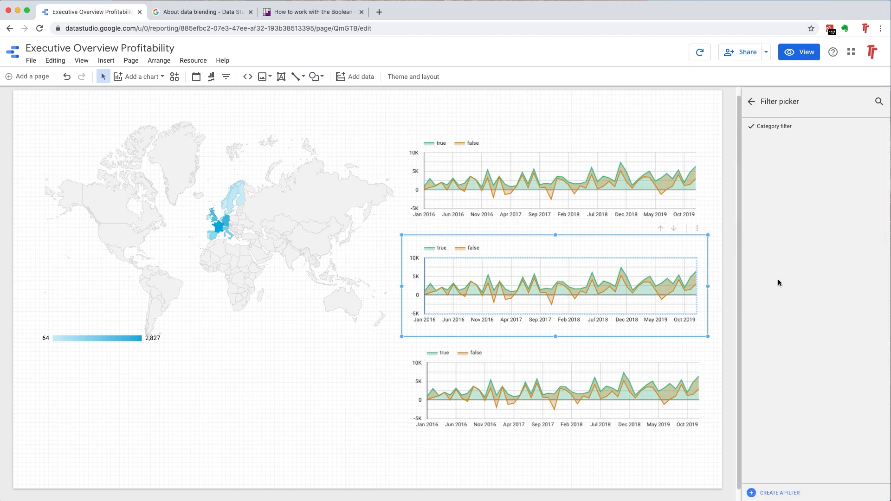
left_click(752, 101)
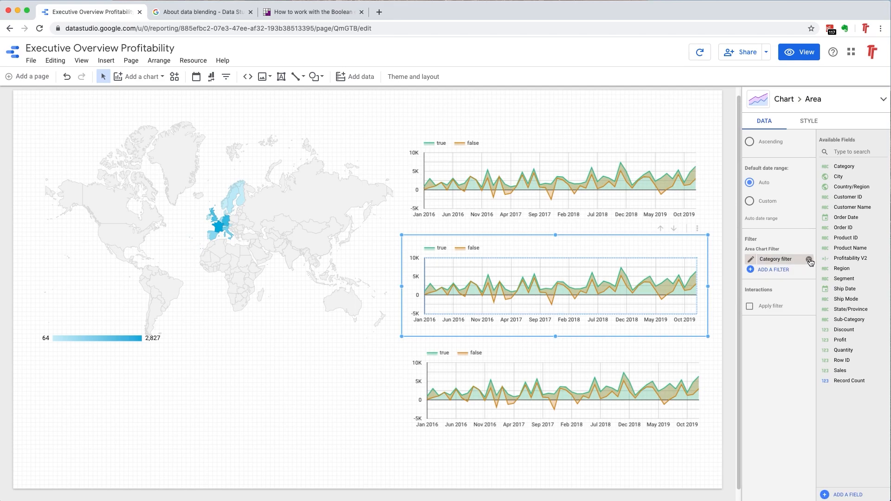
left_click(810, 260)
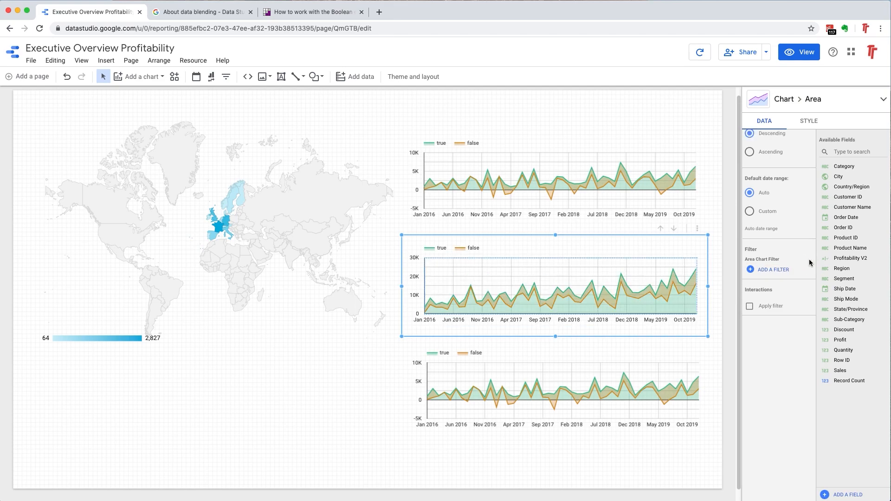
left_click(774, 271)
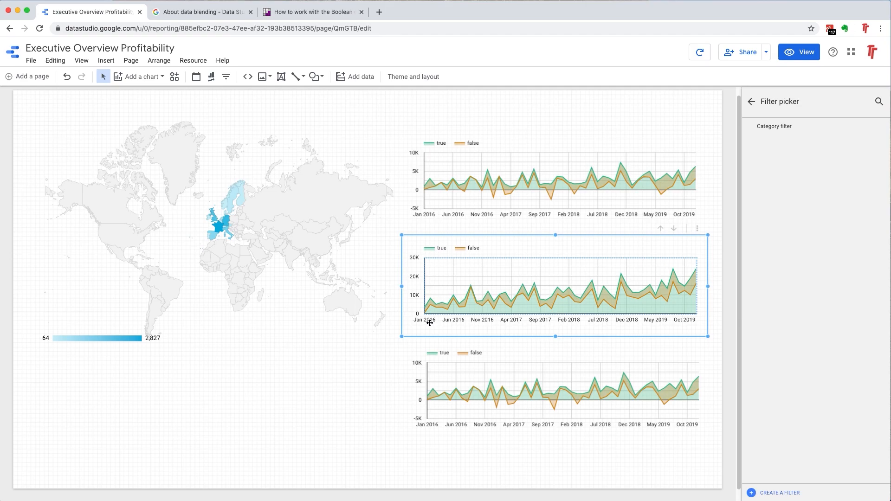
left_click(751, 101)
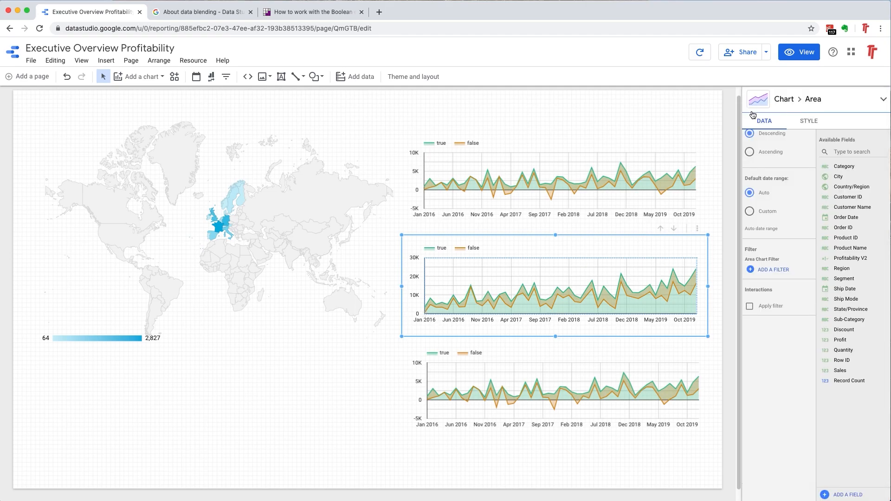
left_click(771, 270)
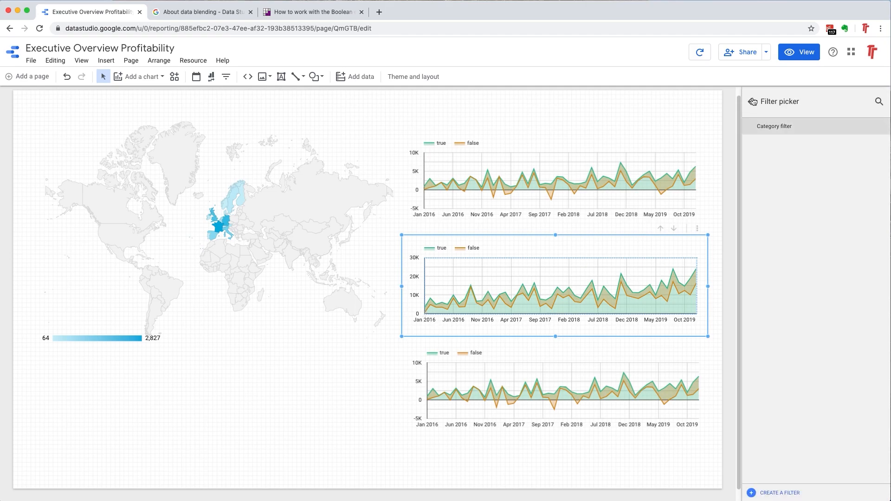
left_click_drag(836, 175, 776, 274)
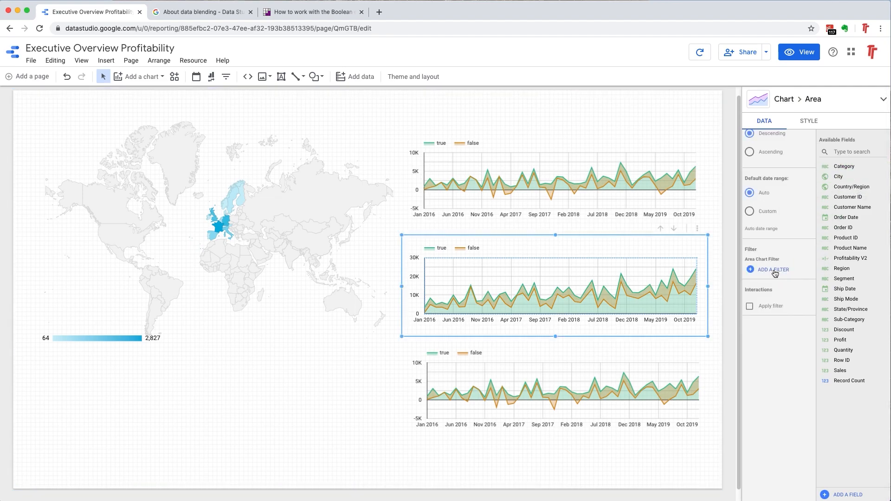
Create a new filter for the middle area chart that includes Category Equal to (=) Office Supplies
left_click(775, 273)
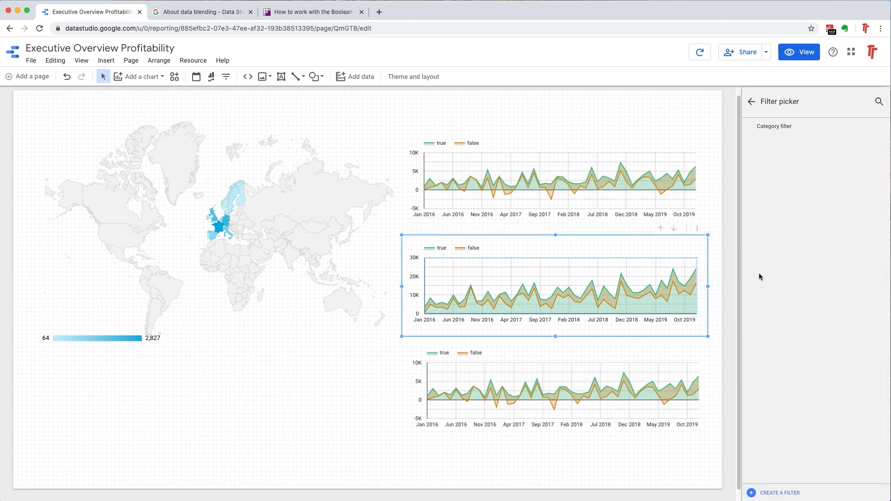
left_click(788, 495)
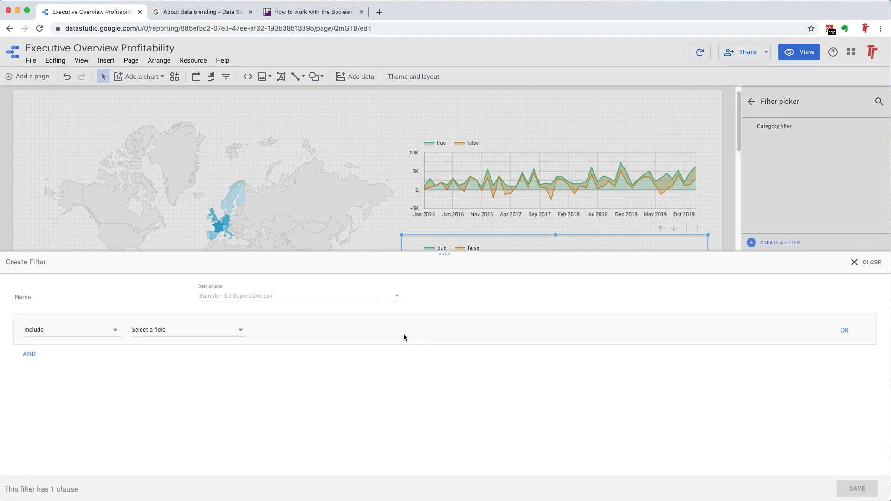
left_click(216, 334)
left_click(191, 332)
type("category")
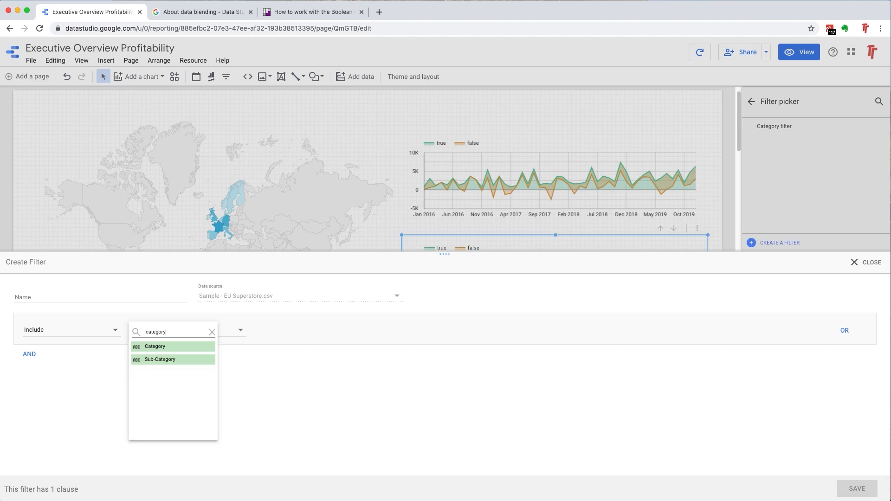
left_click(158, 346)
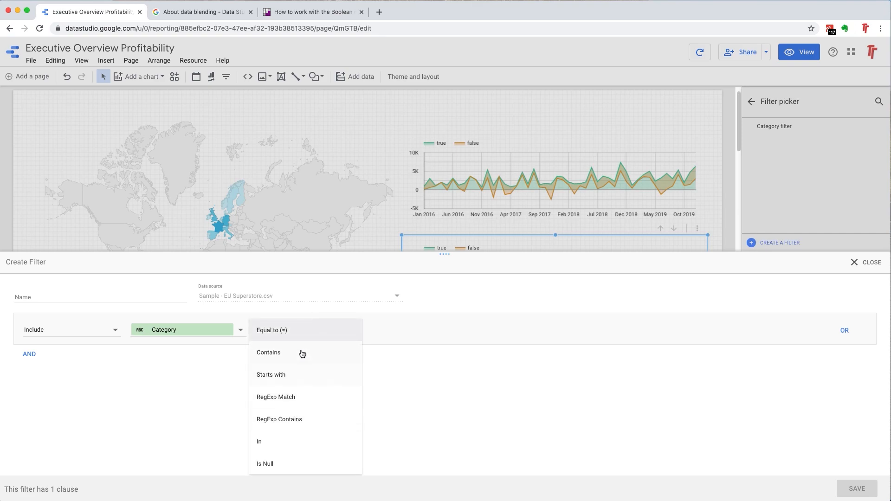
left_click(293, 330)
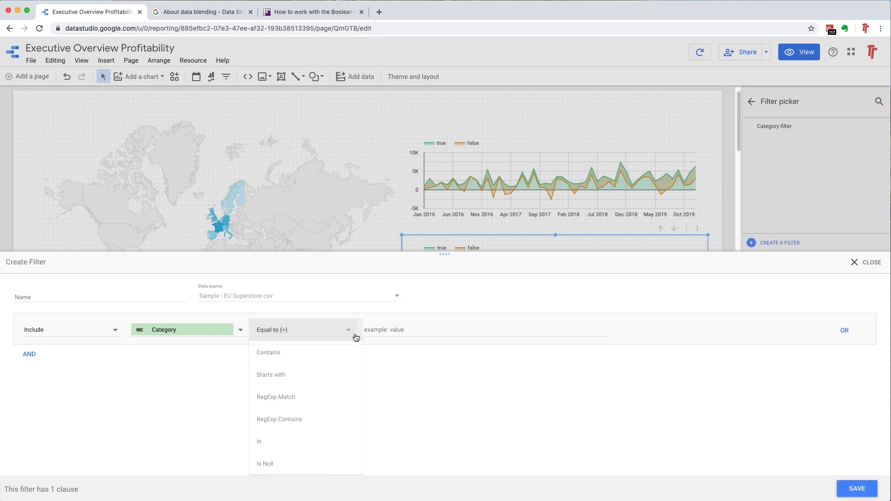
type("Office Supplies")
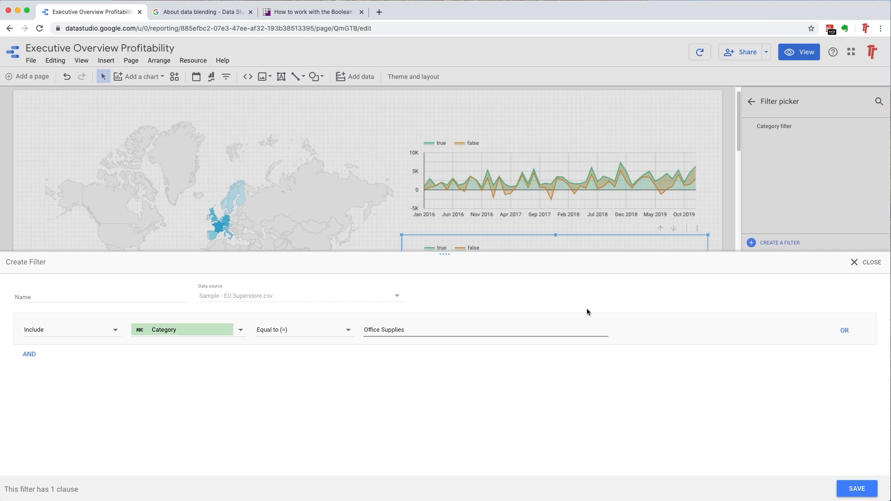
Check the category names in the Tableau Superstore workbook and save the Office Supplies filter back in Data Studio
key("ctrl+Up")
left_click(152, 110)
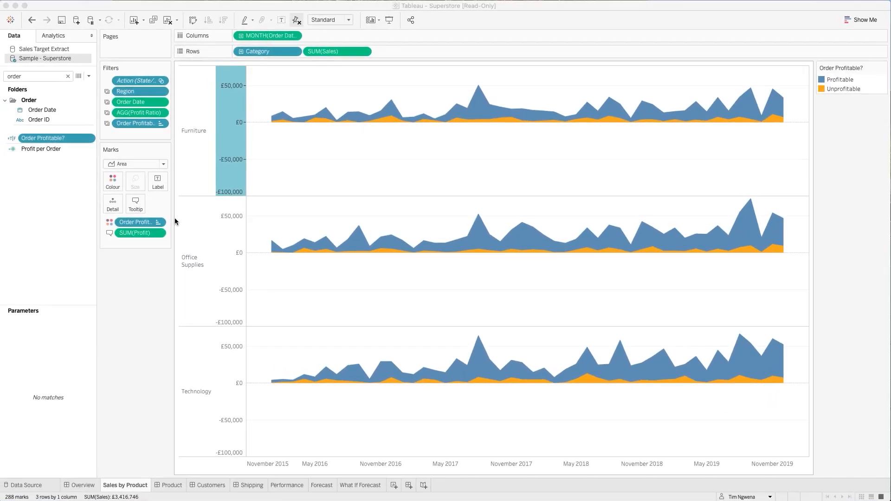
key("ctrl+Up")
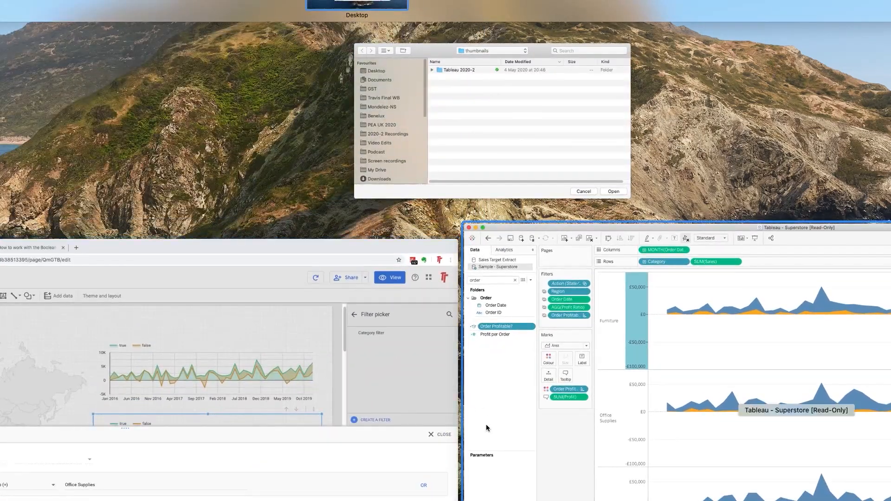
left_click(257, 436)
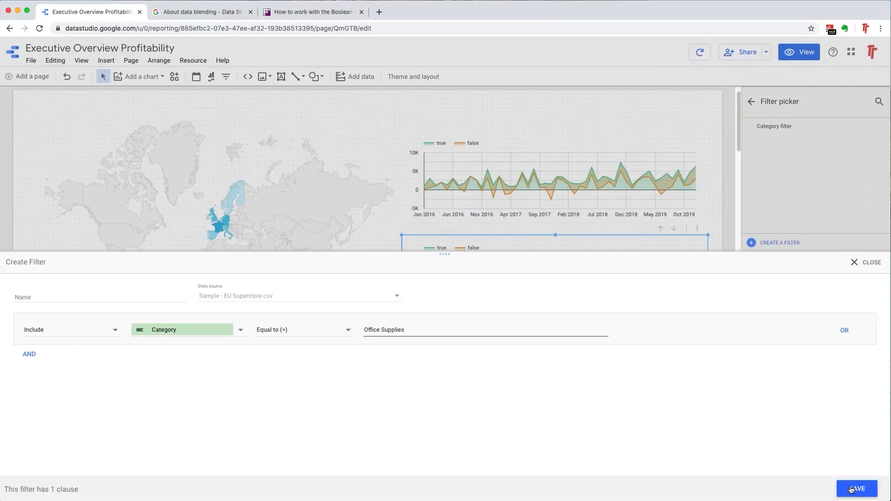
left_click(854, 487)
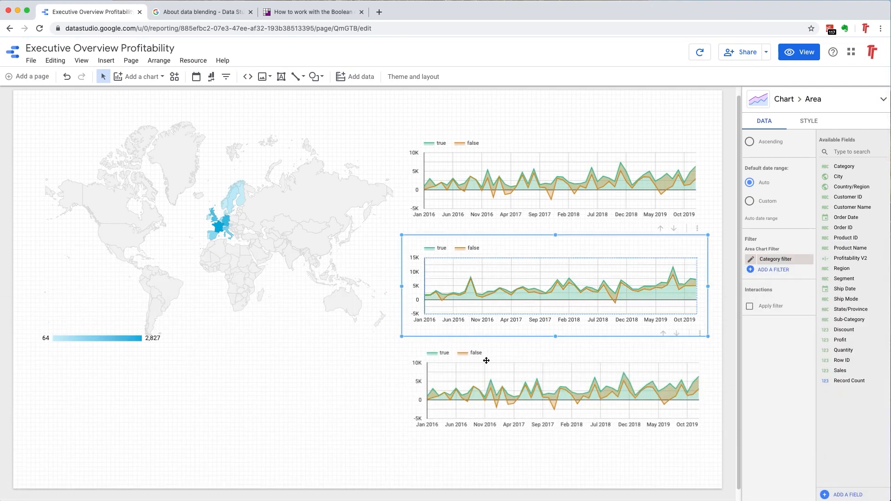
Remove the existing category filter from the third area chart
left_click(498, 374)
key("ctrl+Up")
left_click(650, 385)
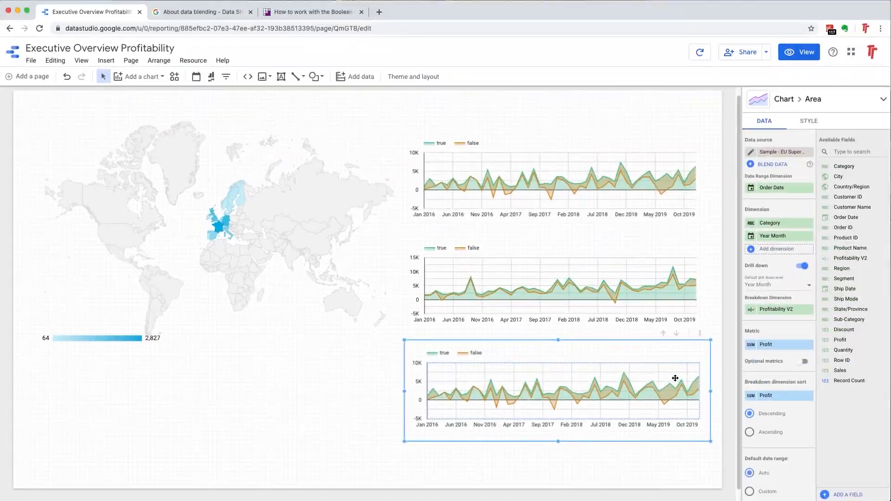
scroll(608, 365, "down", 1)
scroll(780, 353, "down", 5)
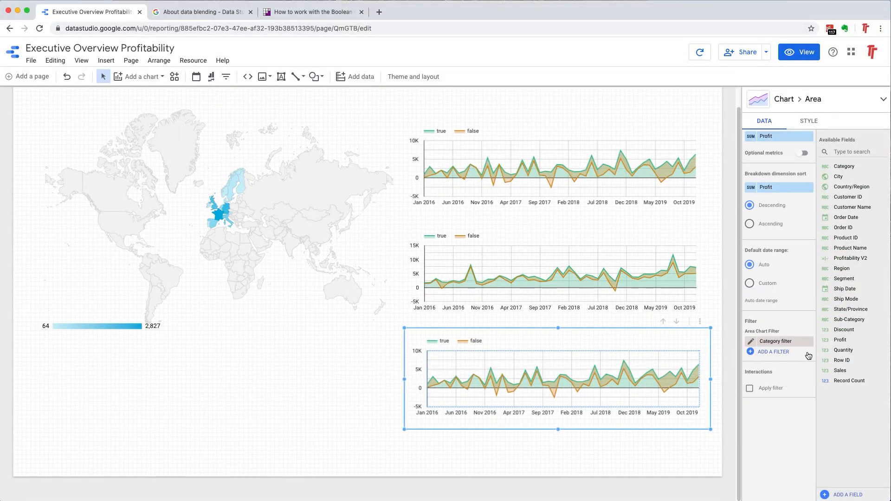
left_click(809, 342)
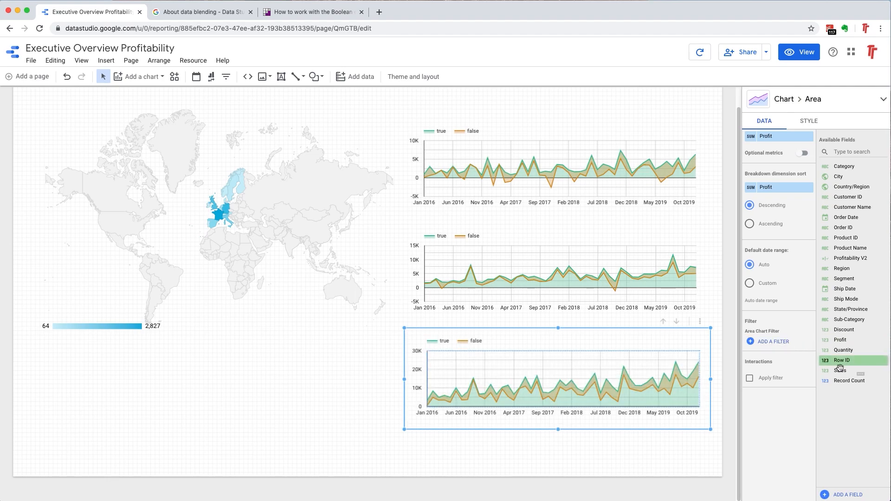
Create and save a new filter for the third area chart that includes Category Equal to (=) Technology
left_click(783, 347)
left_click(780, 493)
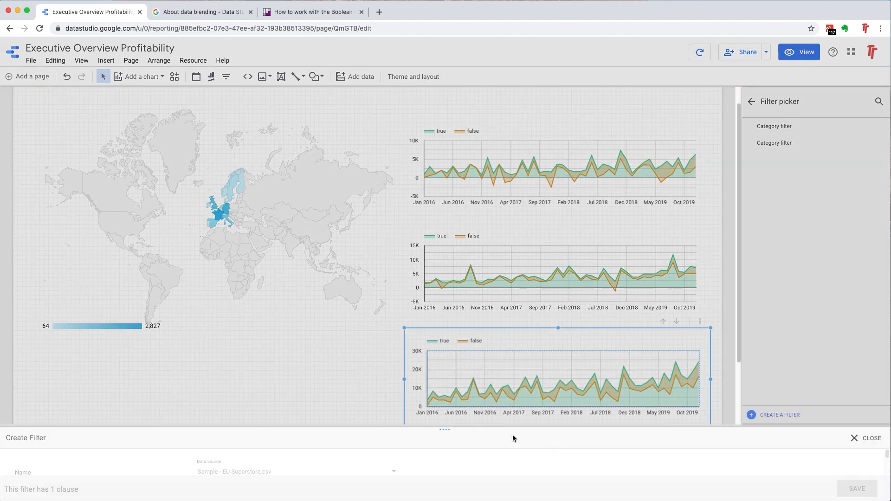
left_click(207, 334)
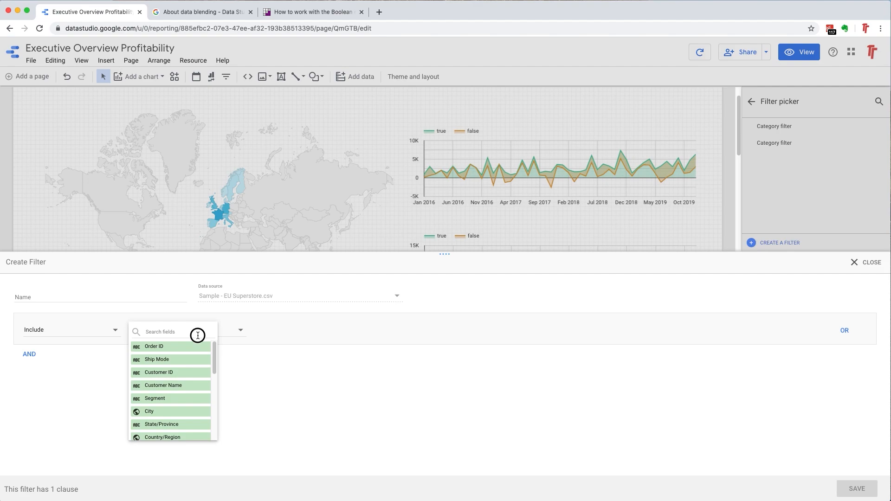
type("catego")
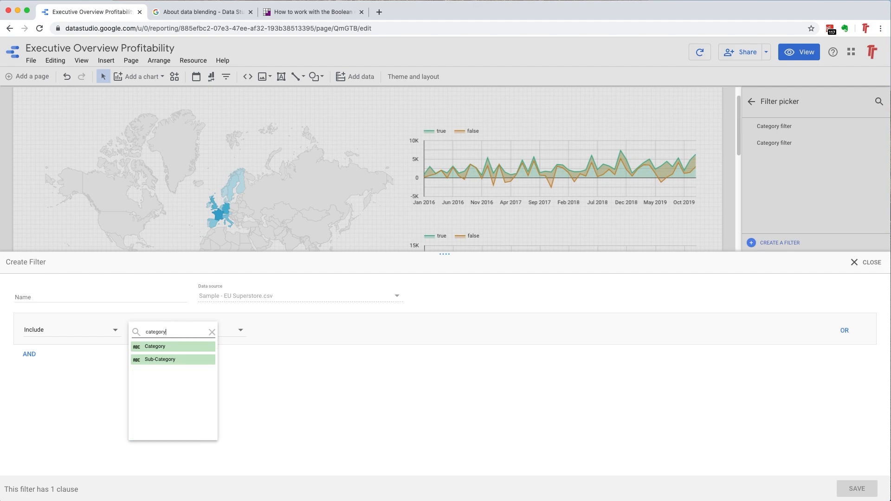
type("ry")
left_click(194, 346)
left_click(309, 333)
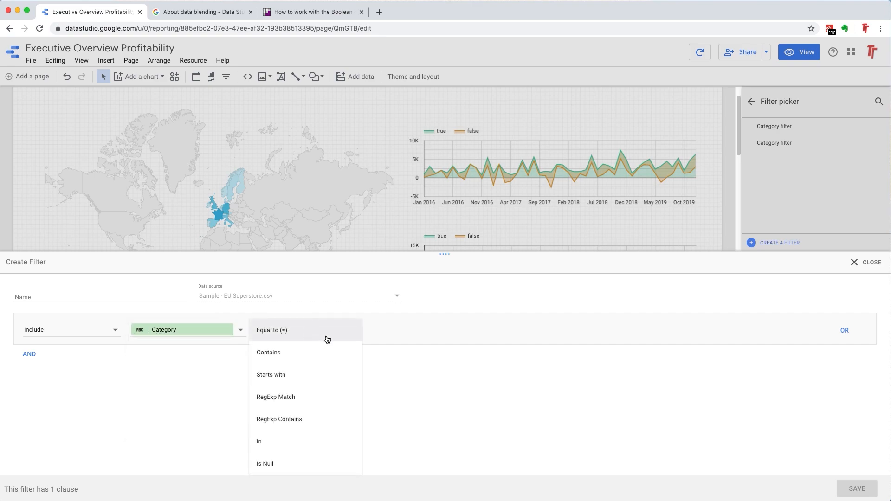
left_click(327, 340)
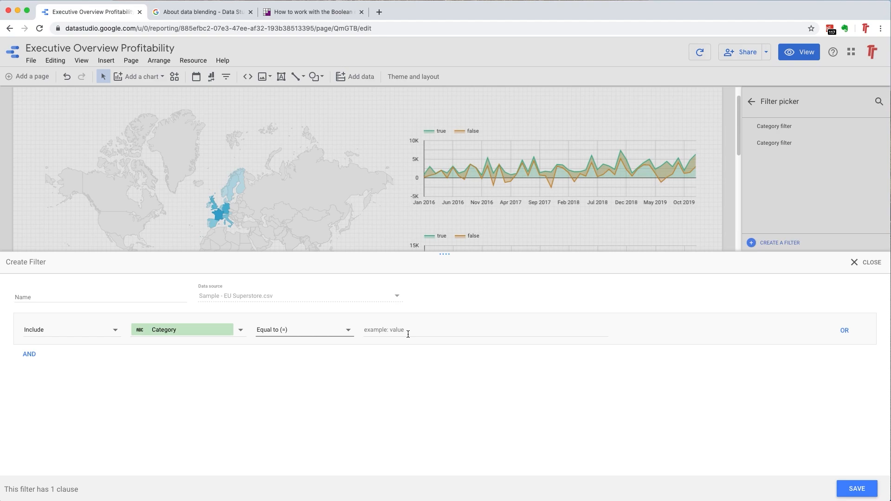
left_click(408, 331)
type("Technology")
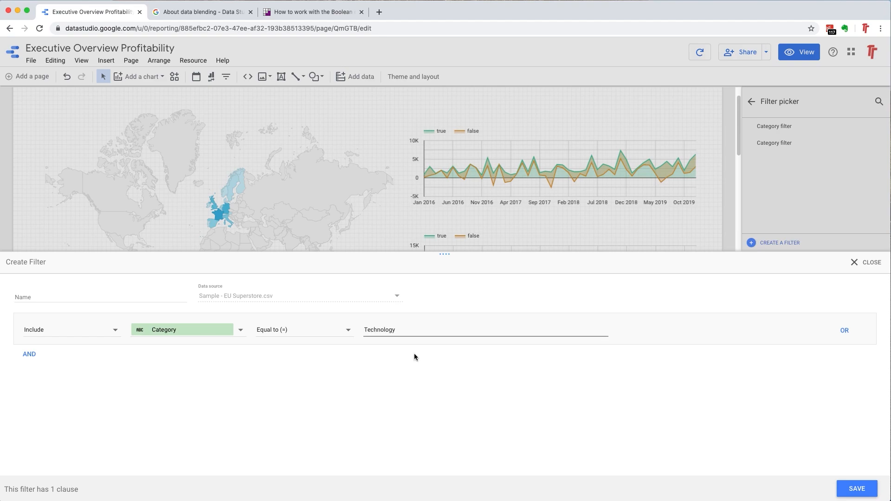
left_click(415, 356)
left_click(857, 493)
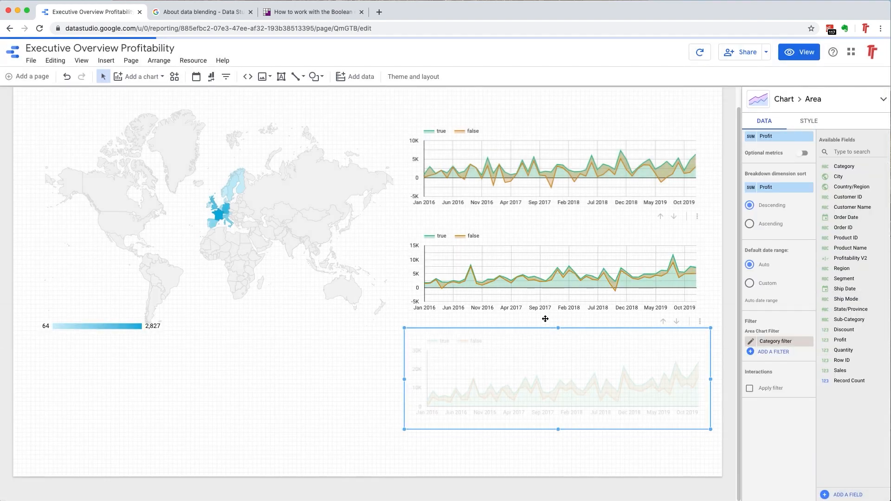
Move the three area charts upward into an aligned column with their edges touching
left_click_drag(521, 172, 519, 165)
left_click(513, 259)
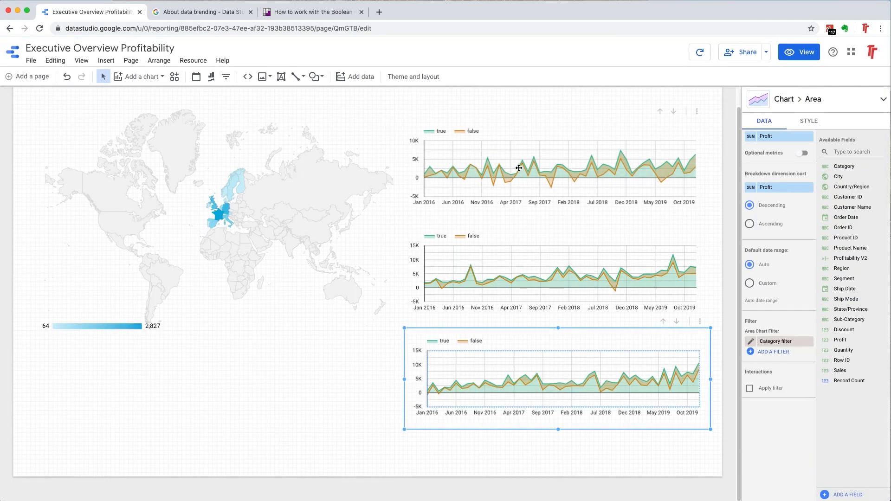
mouse_move(513, 259)
left_mouse_down()
mouse_move(501, 244)
mouse_move(509, 249)
left_mouse_up()
left_click_drag(500, 346, 497, 342)
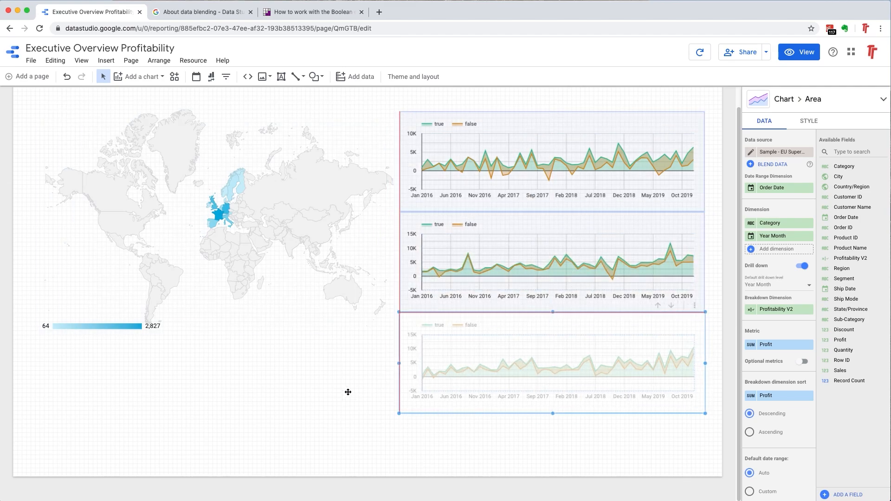
left_click(335, 395)
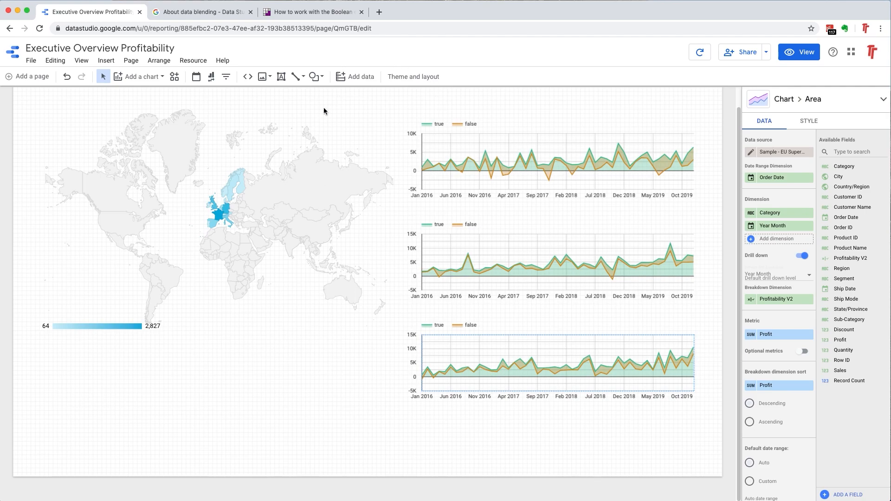
Apply the Constellation theme to the whole report
left_click(338, 99)
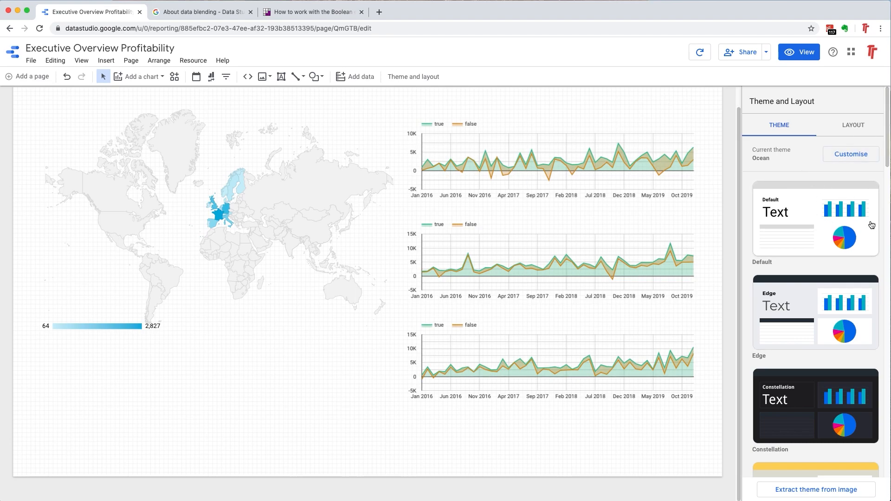
left_click(819, 395)
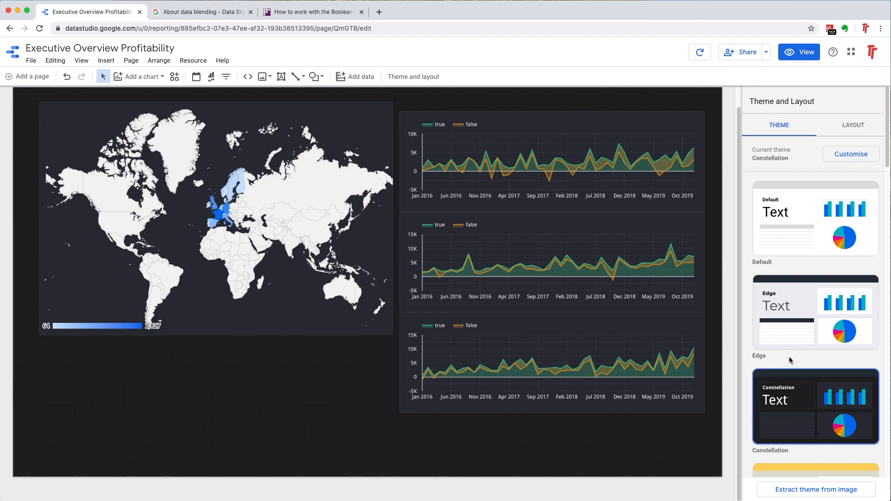
Try the Insight, Ocean, Harvest and Pop! themes on the report
scroll(791, 360, "down", 8)
left_click(810, 221)
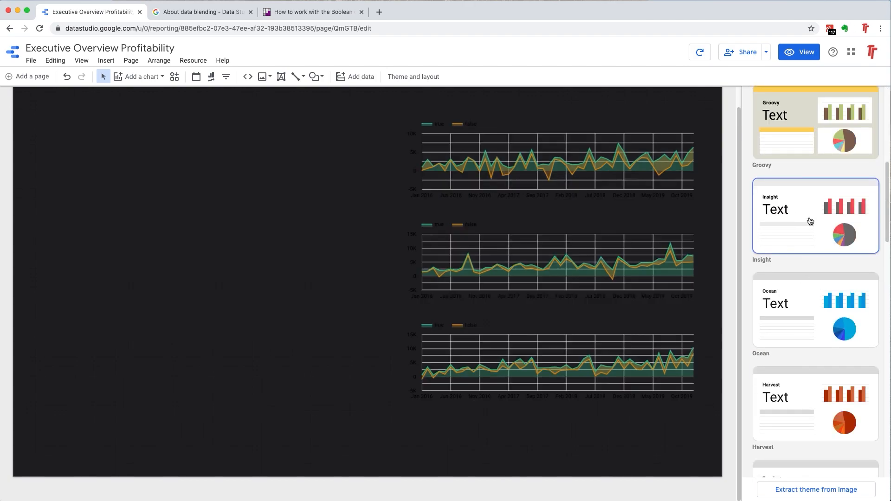
left_click(792, 332)
left_click(812, 407)
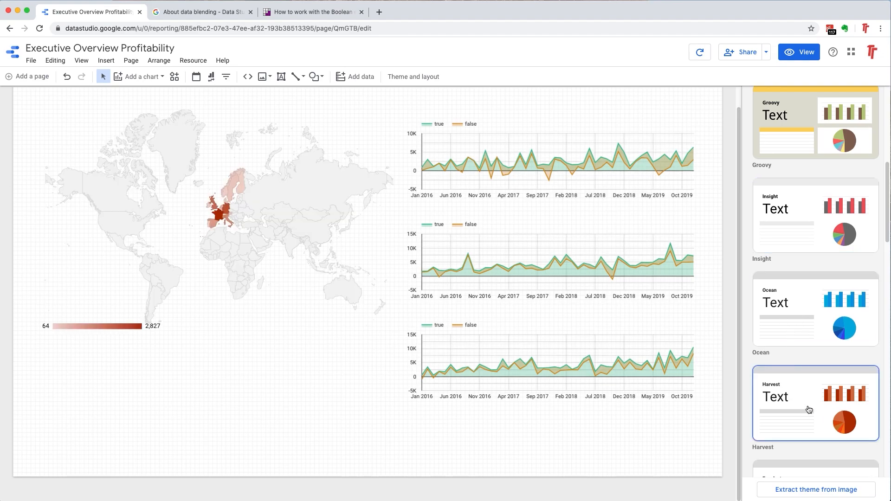
scroll(821, 427, "down", 3)
left_click(814, 454)
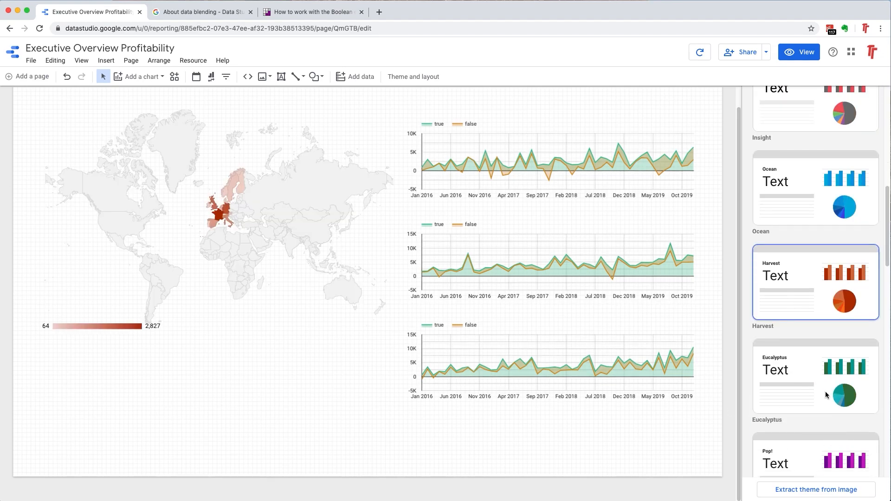
scroll(827, 394, "down", 4)
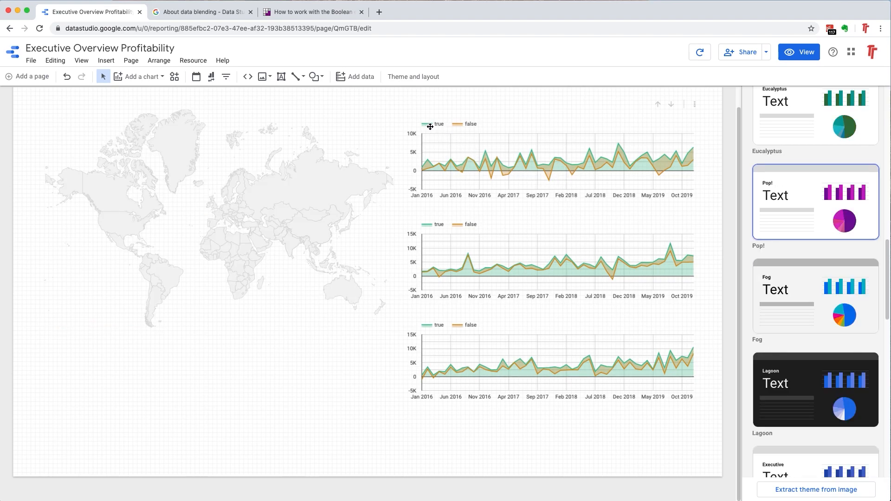
Try the Royalty and Simple Dark themes on the report
scroll(790, 395, "down", 7)
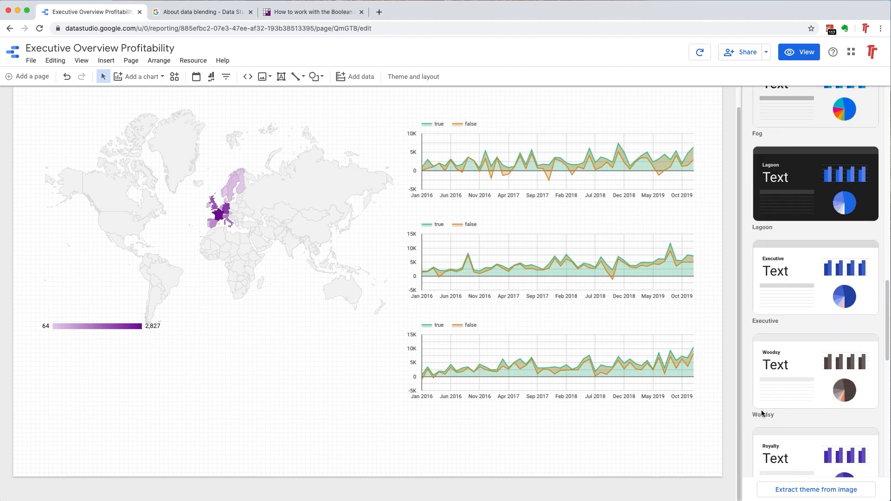
left_click(811, 367)
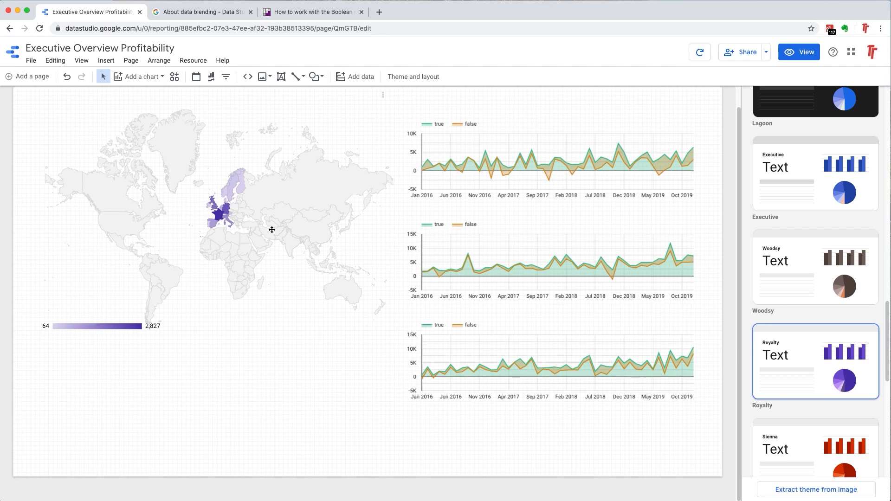
scroll(815, 422, "down", 10)
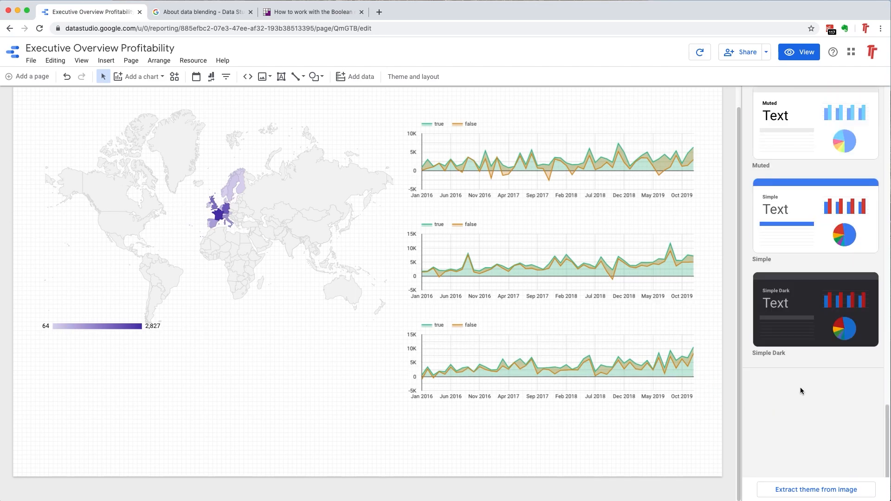
left_click(828, 338)
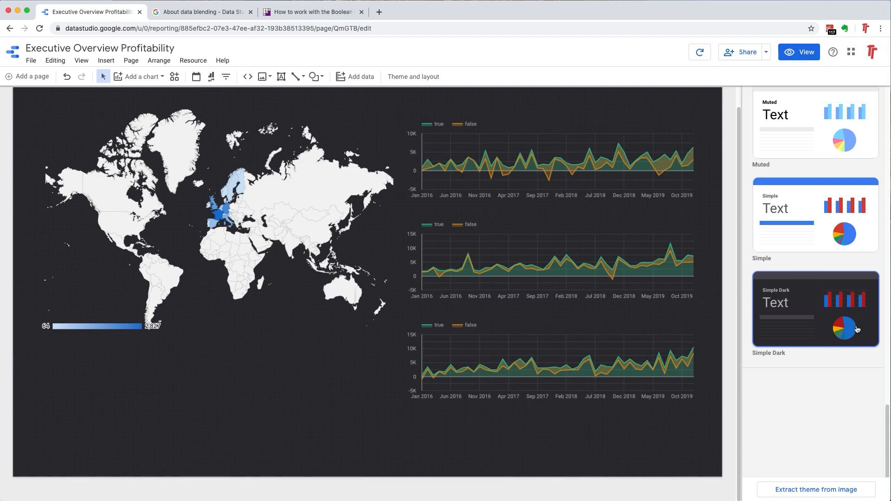
Return the report to the Constellation theme
scroll(845, 322, "up", 10)
scroll(844, 322, "up", 10)
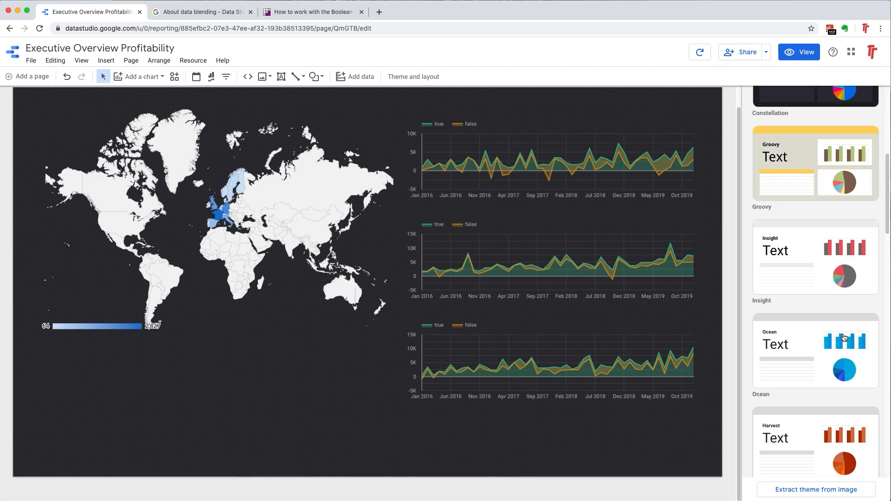
left_click(784, 297)
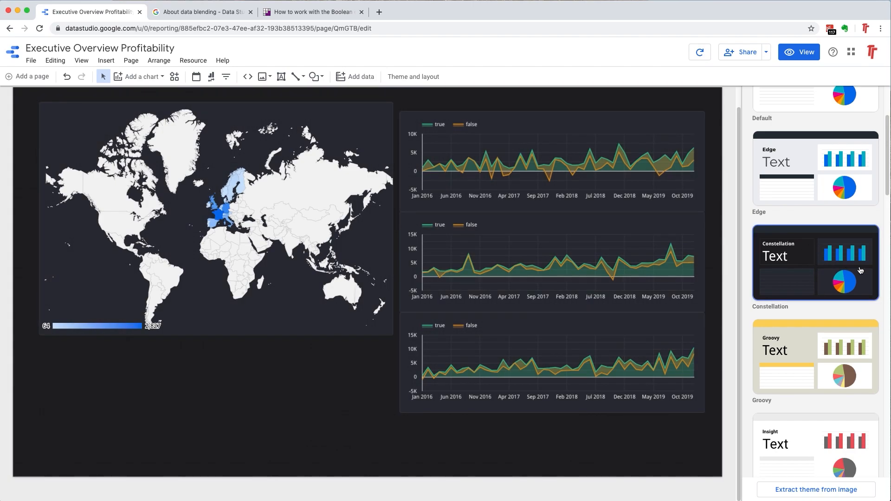
Move the map down level with the first area chart and stretch its lower edge to about the bottom of the third
left_click(248, 134)
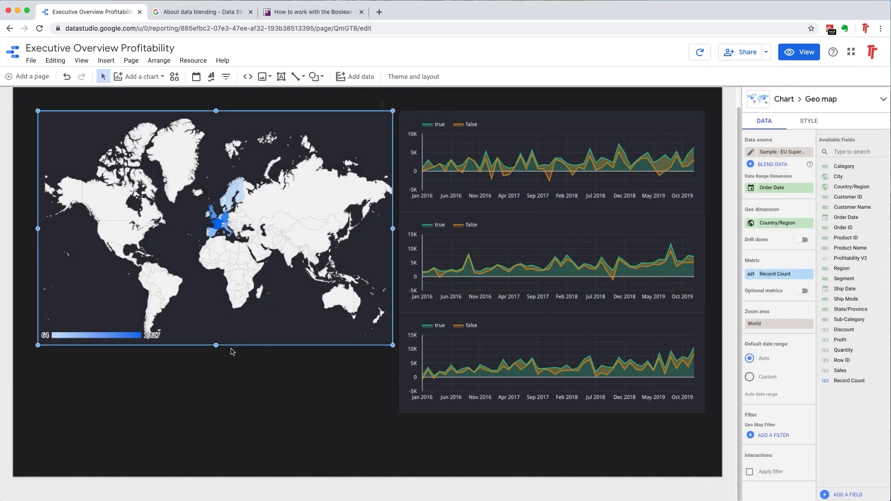
left_click_drag(215, 345, 219, 419)
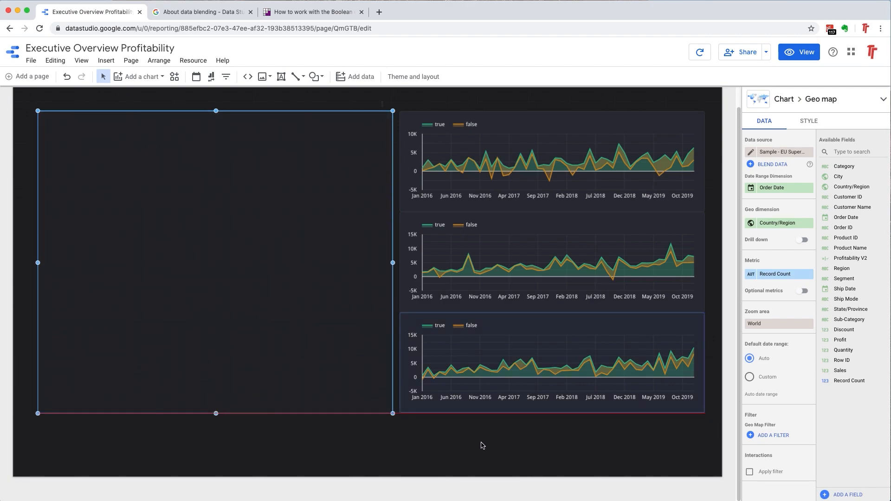
left_click_drag(481, 443, 481, 442)
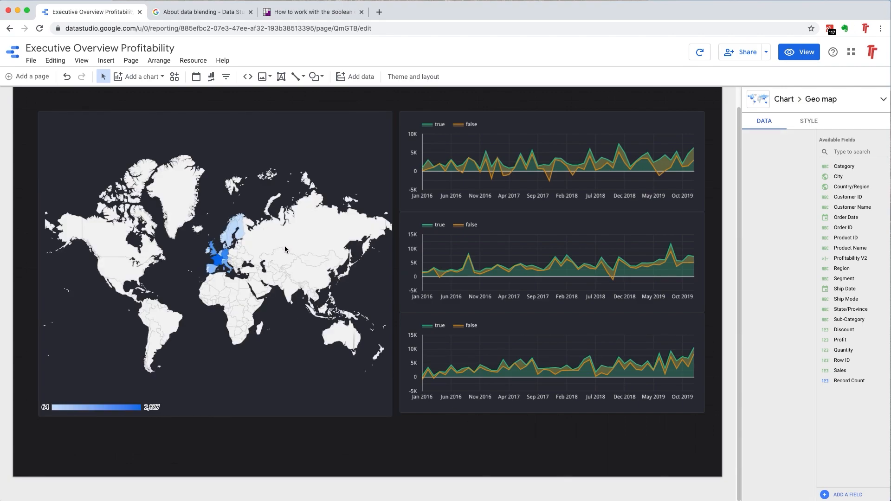
left_click(336, 250)
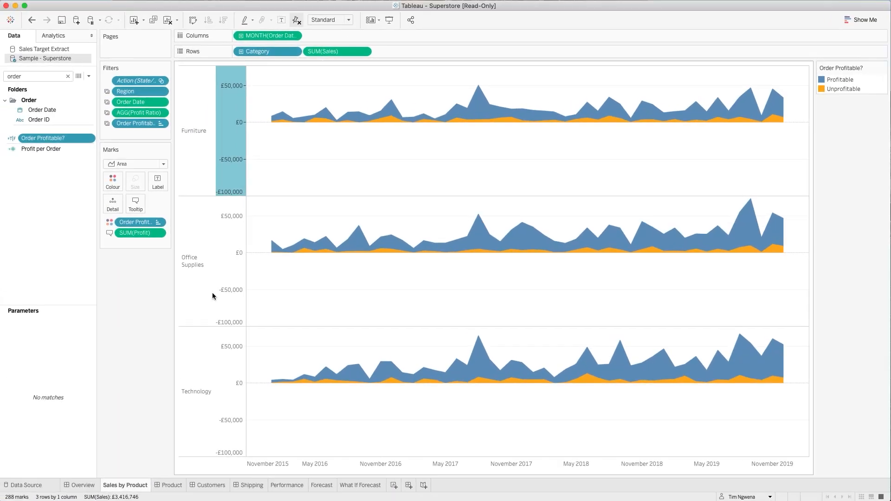
Examine Tableau's Overview dashboard, looking at the product category and segment area charts and the regional tooltips on the profit ratio map
left_click(77, 485)
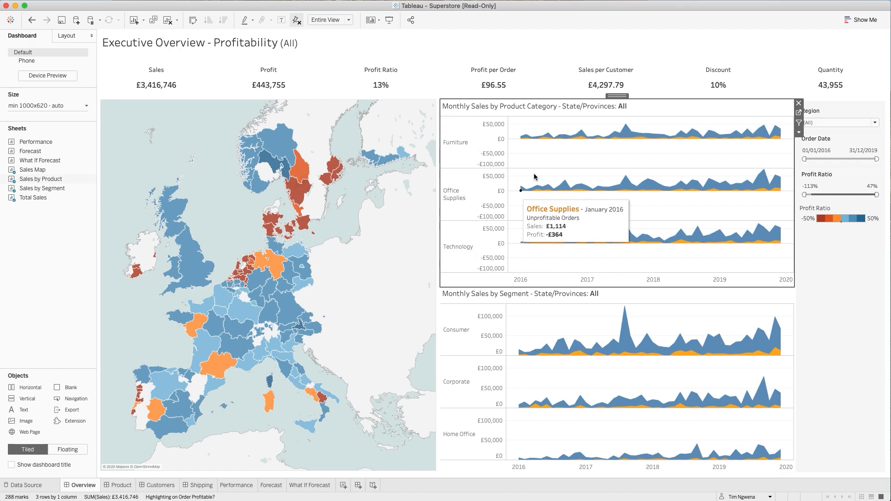
mouse_move(607, 238)
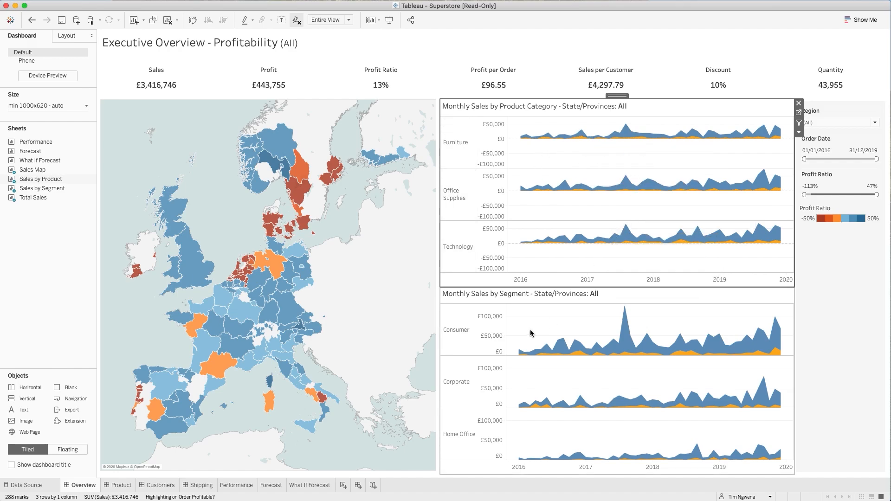
mouse_move(580, 348)
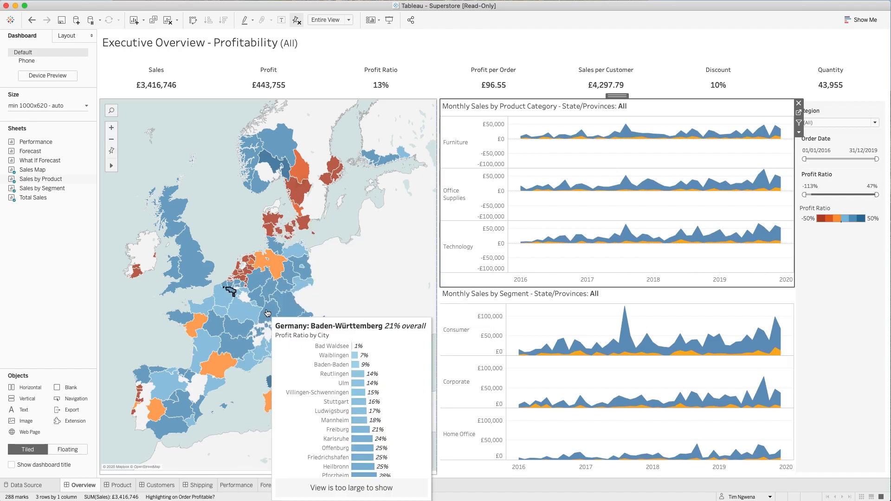
mouse_move(278, 153)
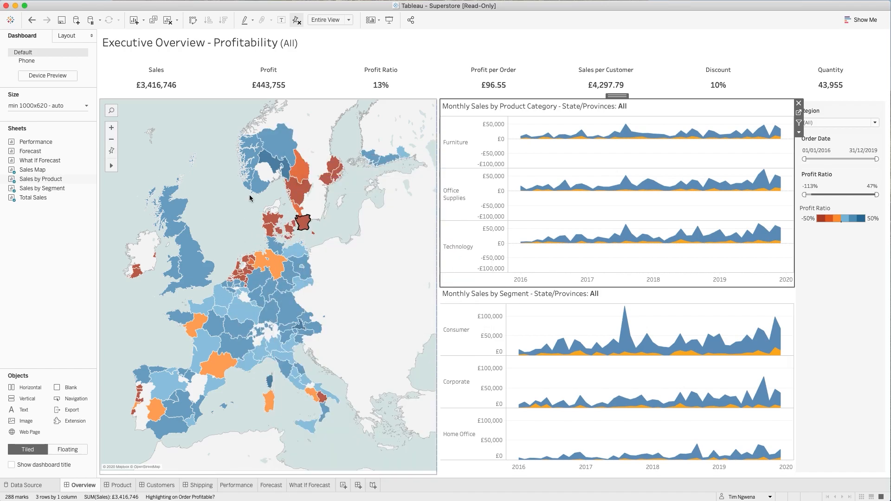
mouse_move(302, 262)
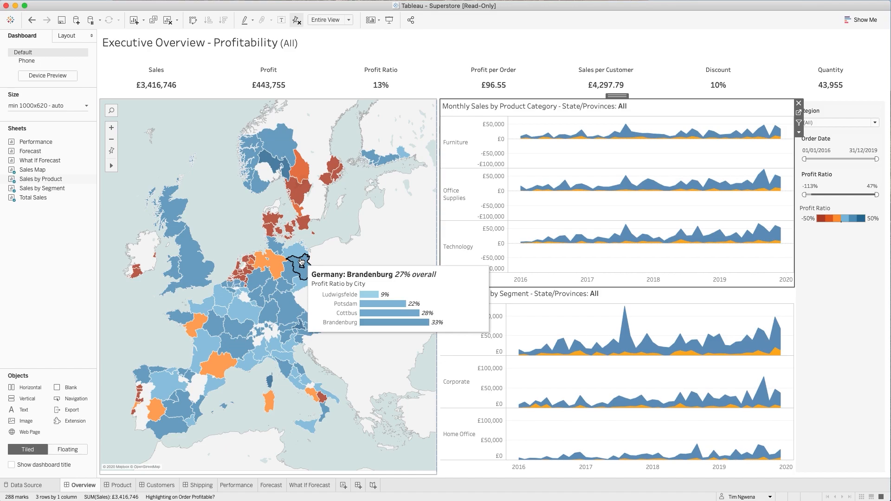
mouse_move(300, 218)
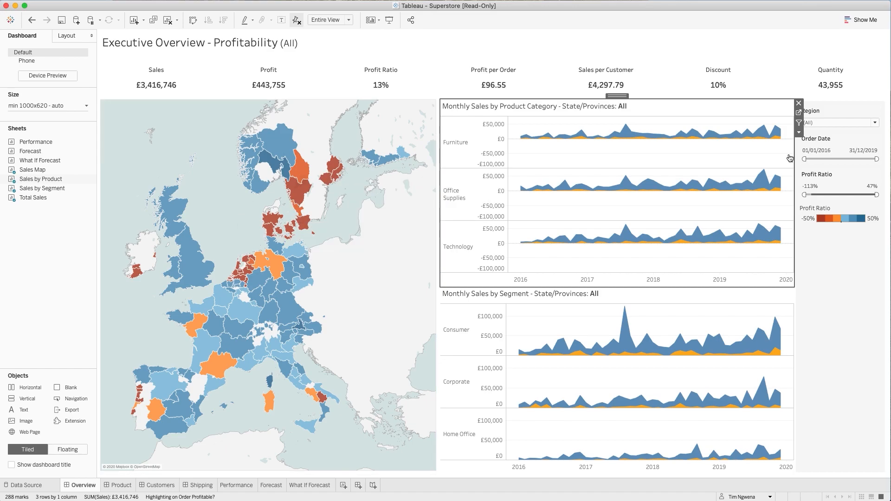
Open the Sales Map worksheet from the Overview dashboard and search its data fields for "profi"
left_click(435, 110)
left_click(441, 113)
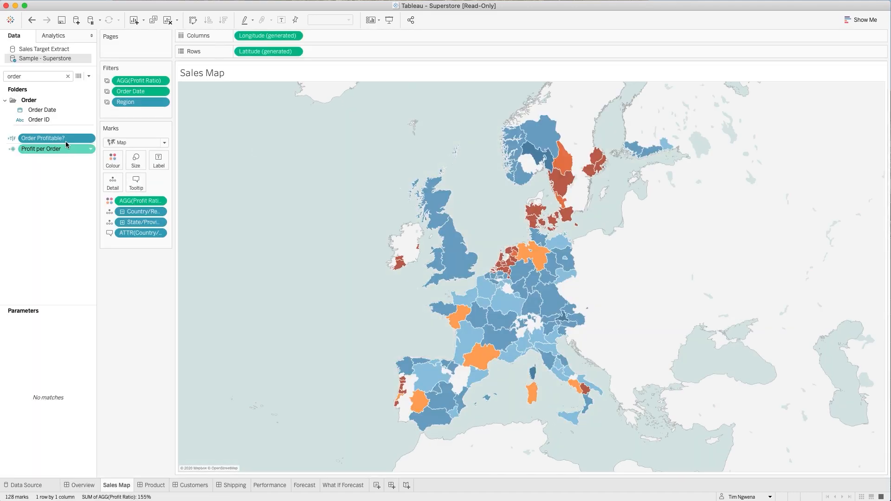
left_click(68, 76)
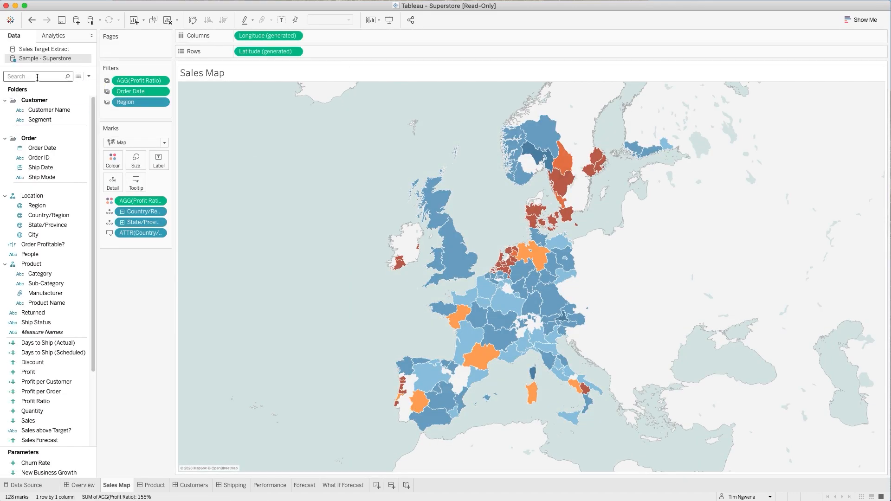
type("profi")
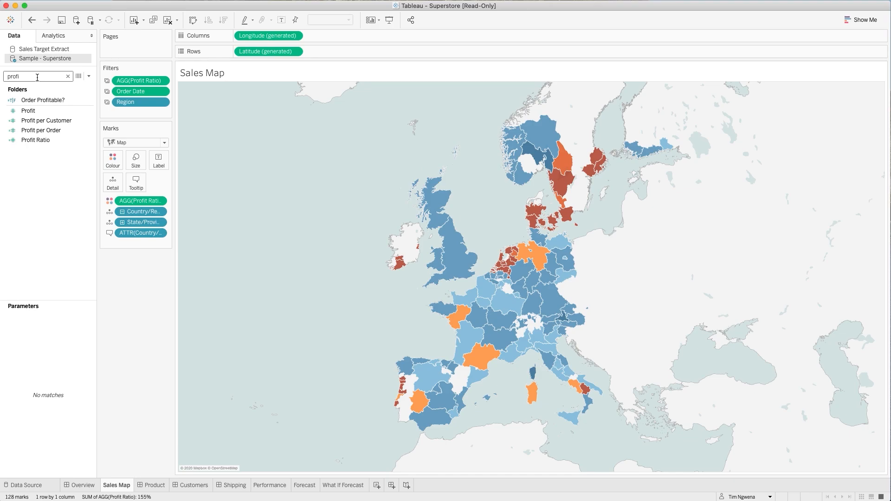
right_click(37, 113)
left_click(28, 191)
Open the Profit Ratio calculation, copy its formula SUM([Profit])/SUM([Sales]), close the editor and return to the Overview dashboard
right_click(51, 141)
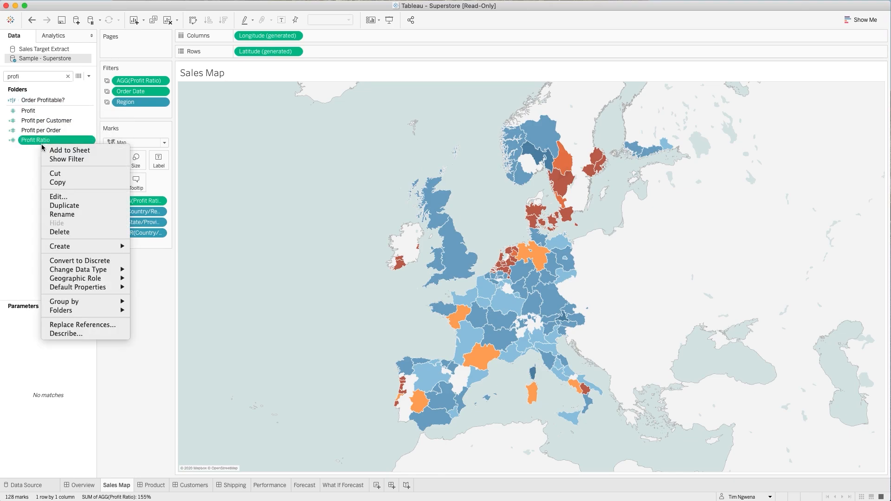
left_click(49, 198)
left_click(362, 123)
triple_click(342, 126)
right_click(340, 123)
left_click(362, 159)
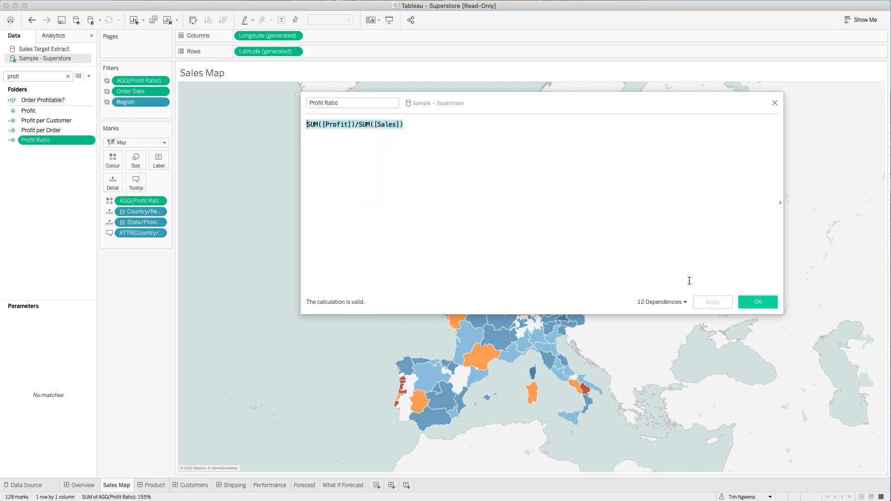
left_click(760, 304)
left_click(81, 485)
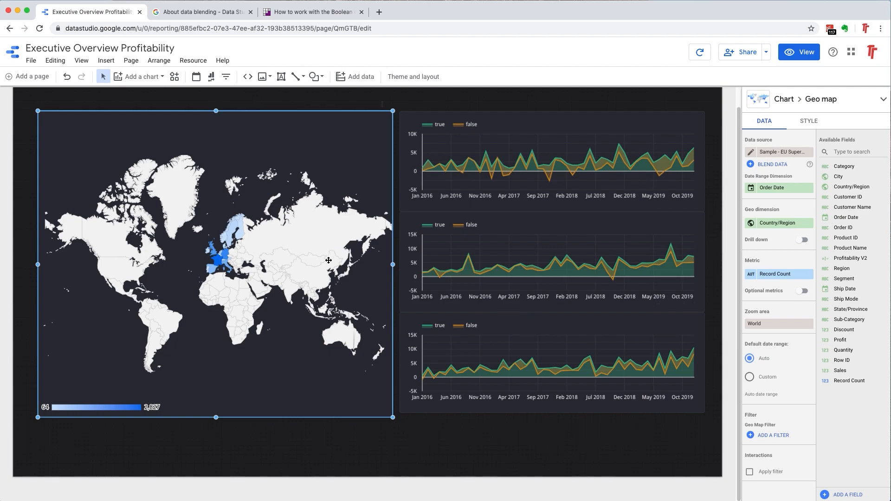
Switch back to the Data Studio report and change the geo map to a Google Maps chart
left_click(883, 99)
left_click(882, 100)
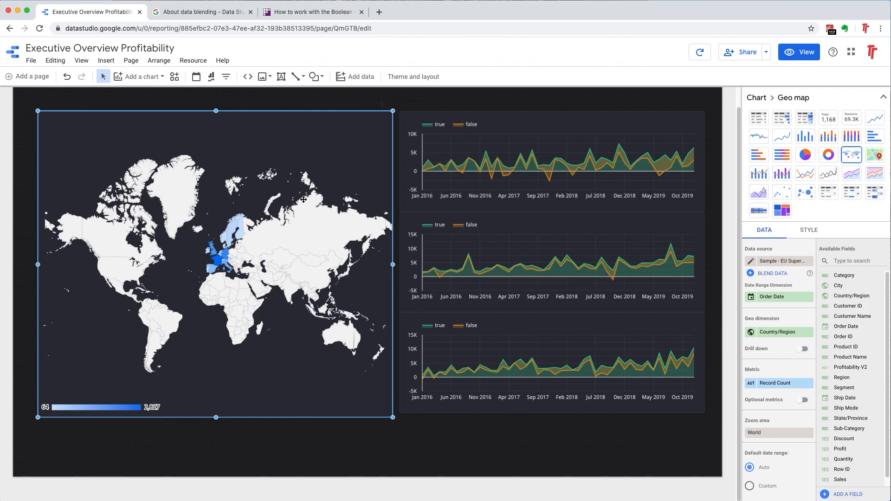
left_click(875, 158)
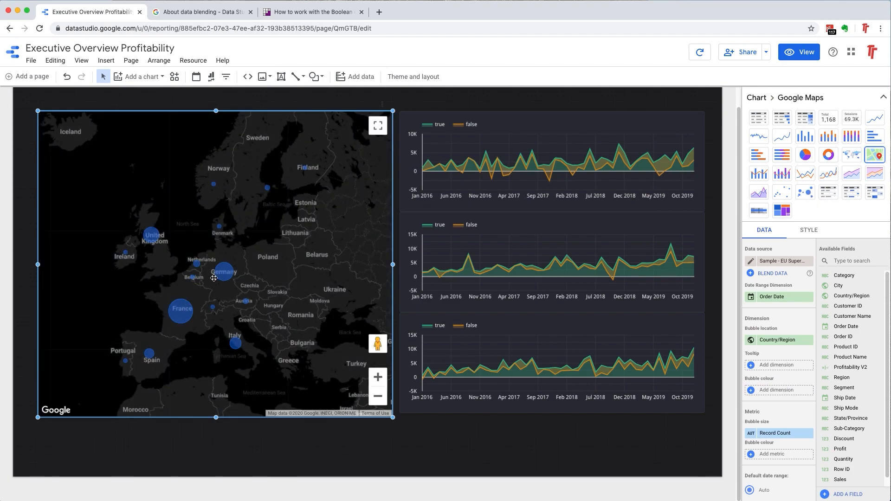
scroll(804, 365, "down", 2)
scroll(804, 365, "down", 5)
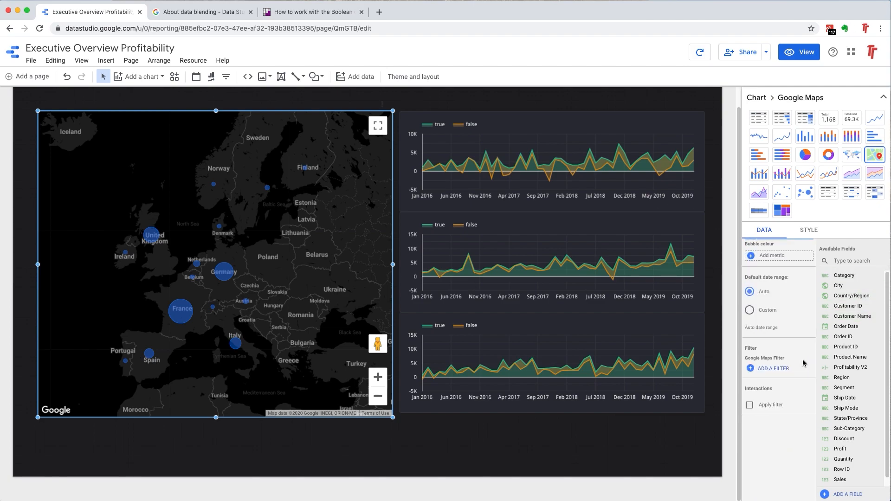
scroll(803, 362, "down", 2)
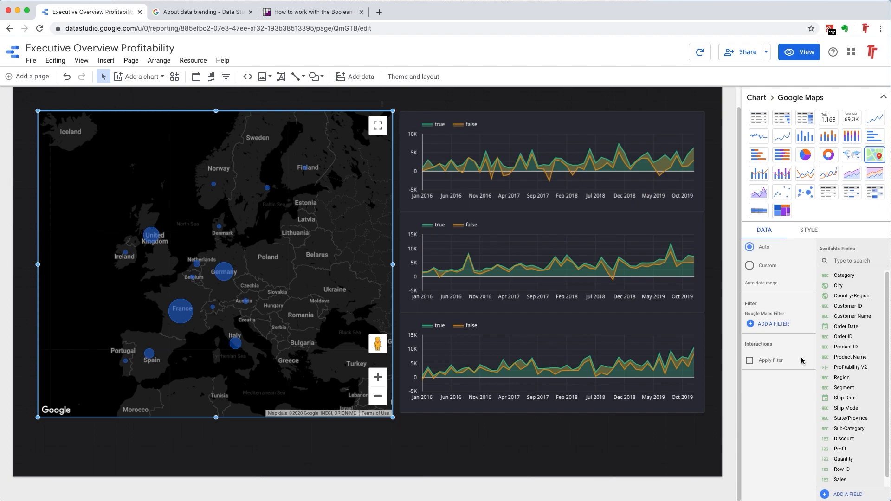
scroll(800, 341, "up", 3)
scroll(798, 338, "up", 4)
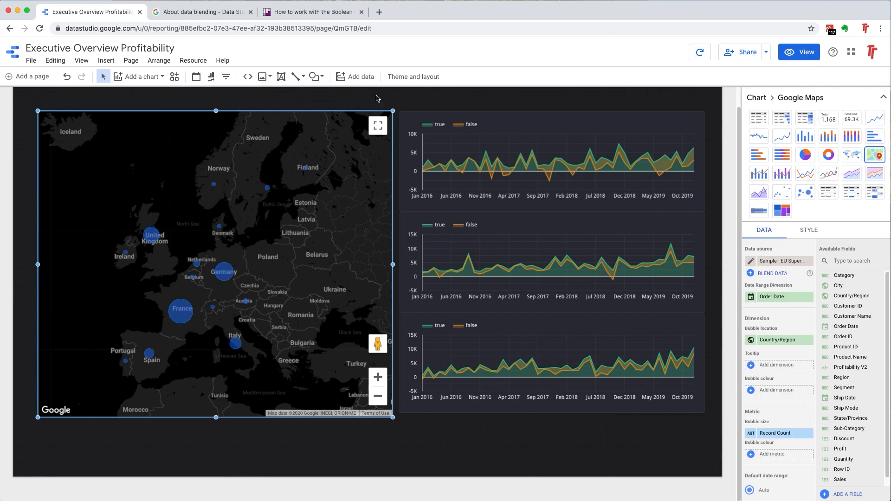
left_click(381, 106)
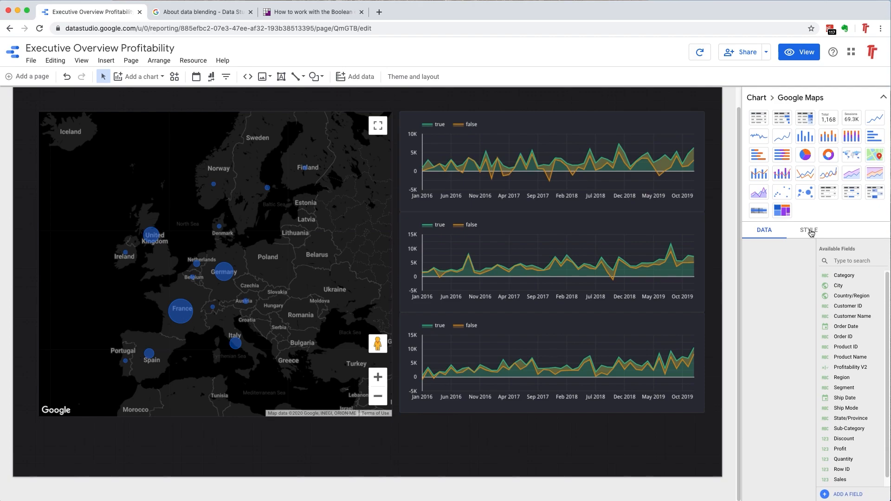
Enlarge the bubbles on the Google Maps chart slightly in its style settings
left_click(292, 202)
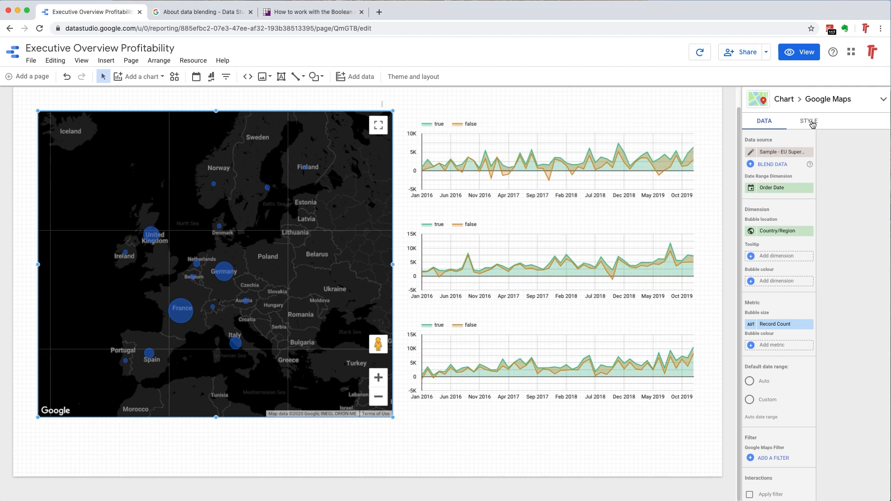
left_click(815, 125)
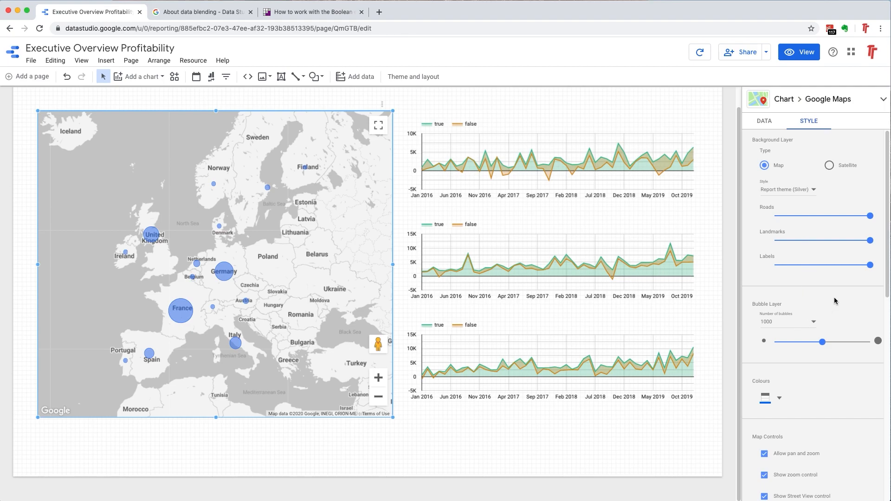
scroll(821, 283, "down", 2)
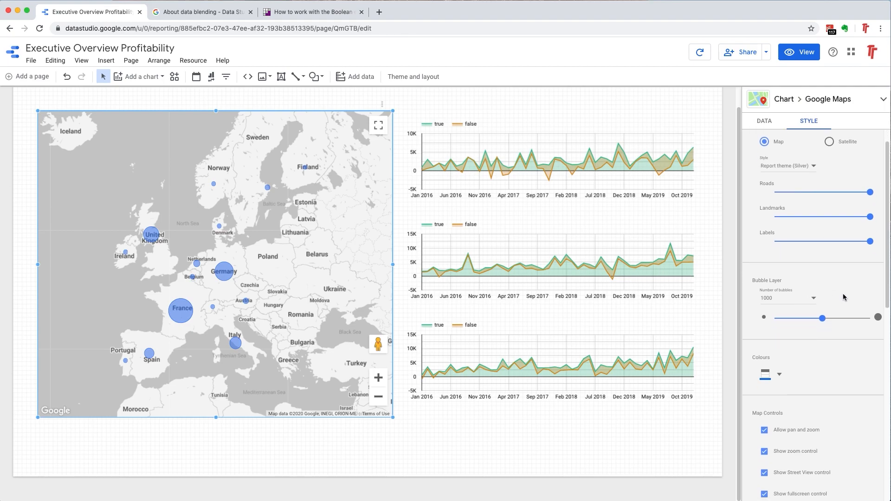
left_click_drag(821, 307, 831, 310)
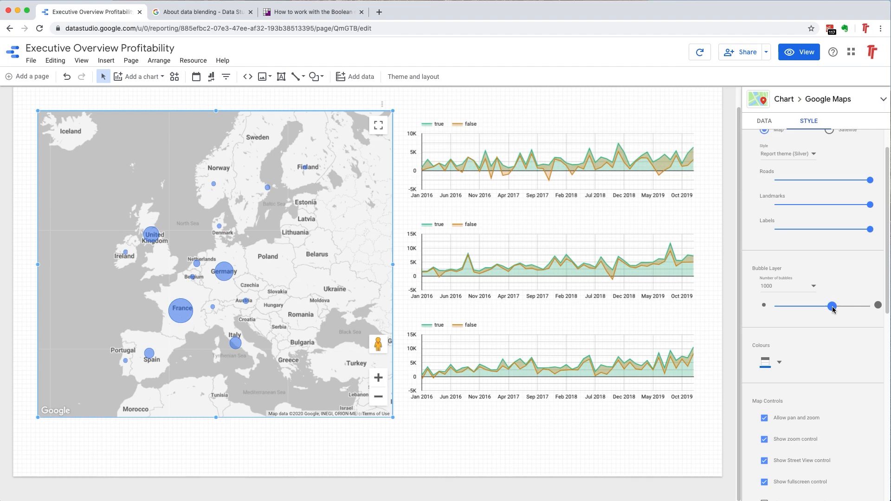
scroll(829, 310, "down", 10)
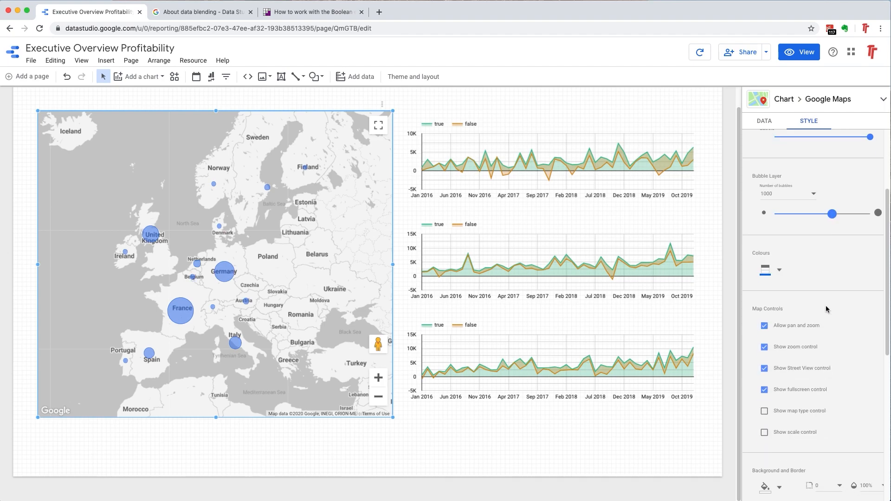
scroll(826, 307, "up", 11)
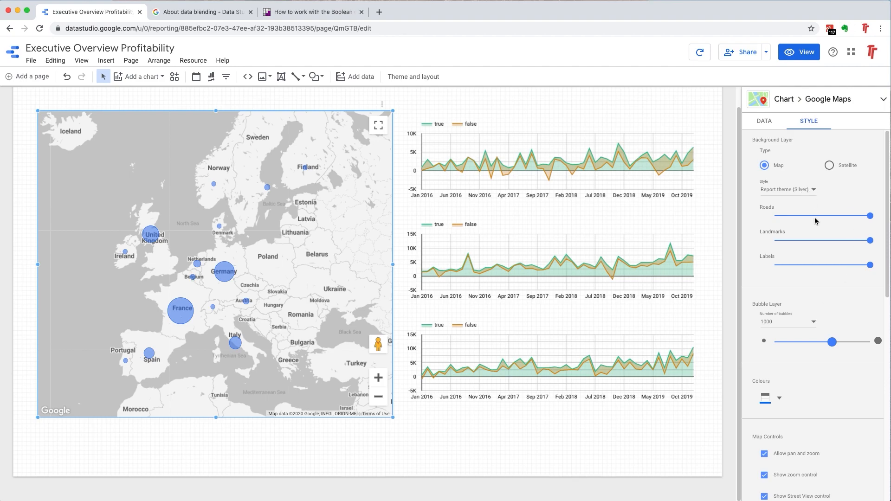
Reduce the Google Maps chart's landmark and label detail to about two thirds, keeping roads at maximum
mouse_move(862, 218)
left_mouse_down()
mouse_move(816, 218)
mouse_move(873, 221)
left_mouse_up()
left_click_drag(869, 268, 762, 280)
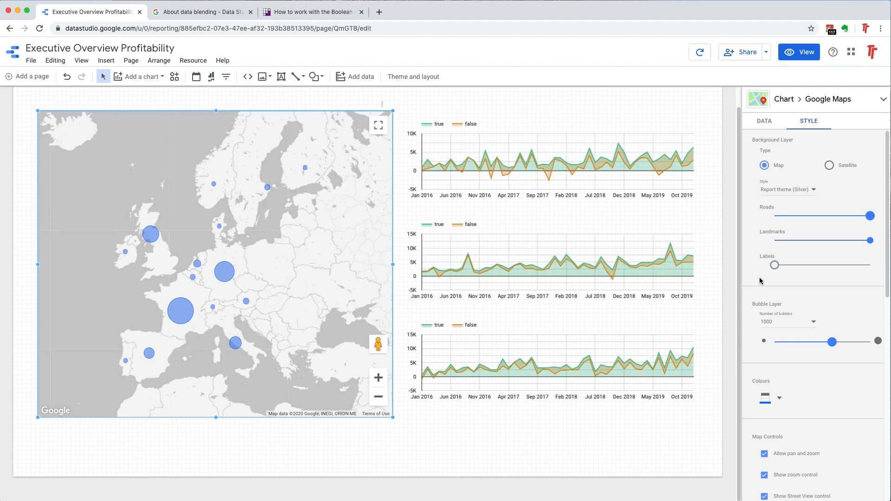
left_click_drag(782, 271, 836, 270)
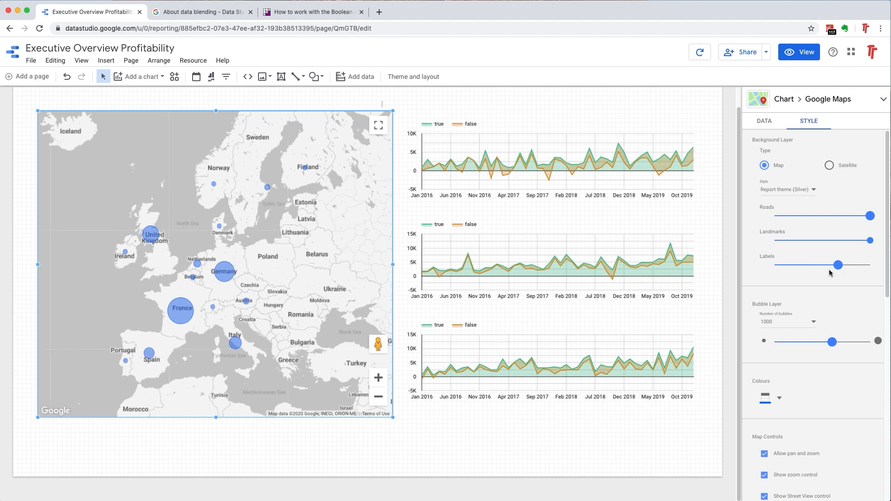
left_click_drag(871, 241, 836, 243)
scroll(825, 352, "down", 3)
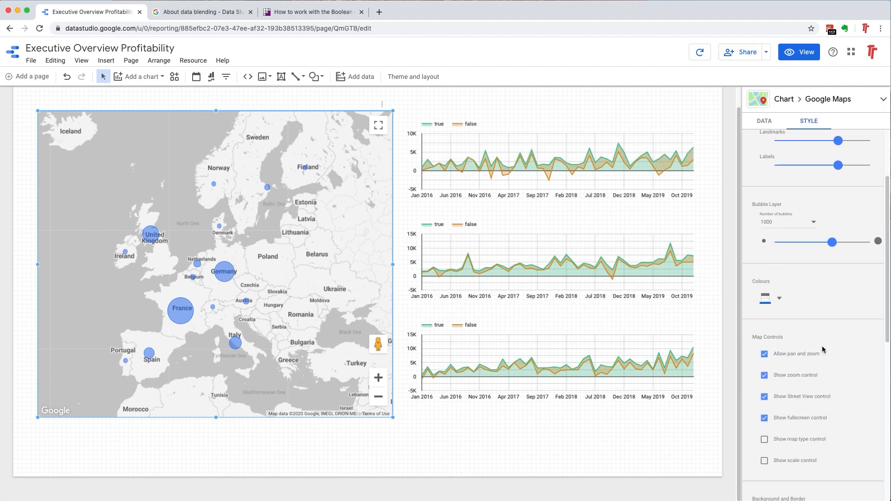
left_click(780, 298)
left_click(809, 288)
scroll(805, 298, "down", 6)
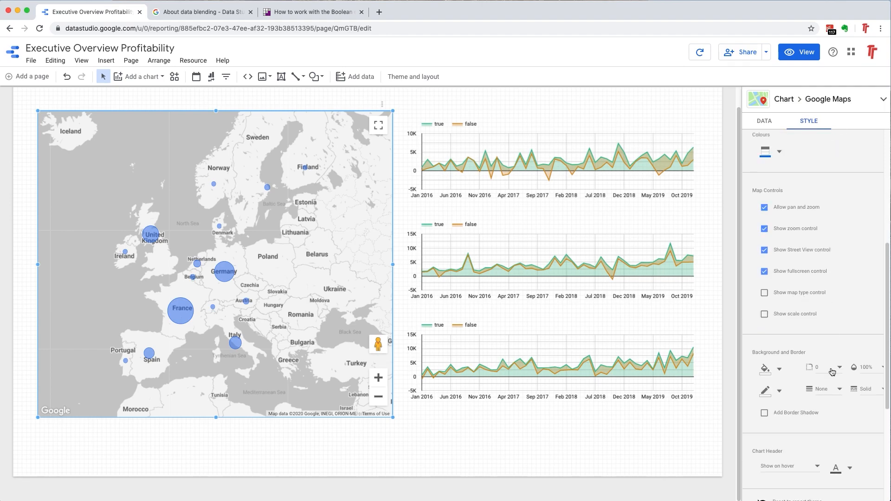
scroll(831, 374, "up", 10)
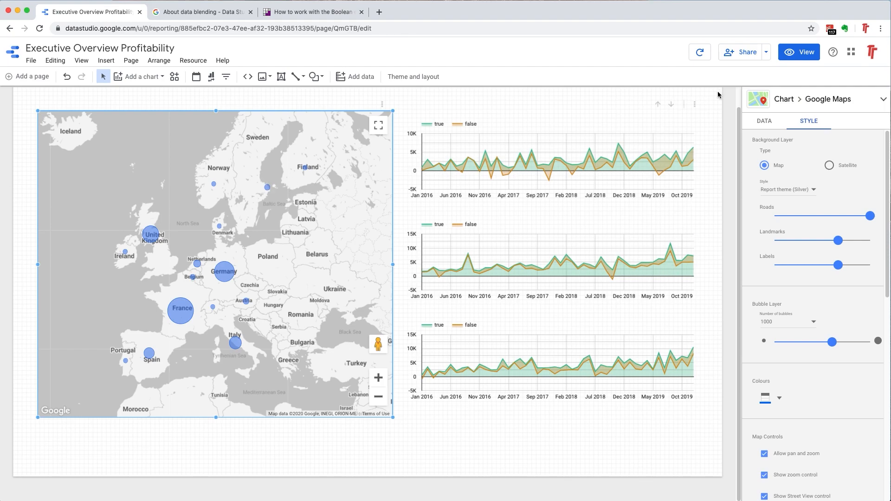
Change the Google Maps chart to a Geo map
left_click(843, 103)
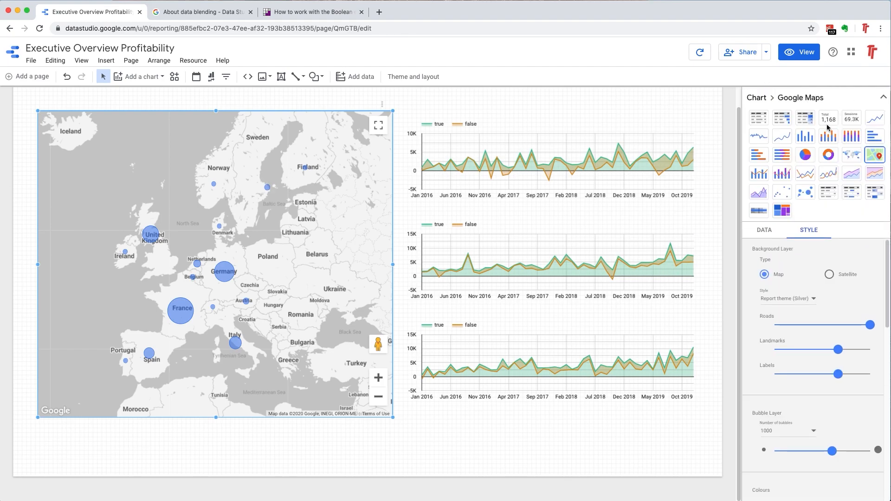
left_click(858, 157)
left_click(852, 154)
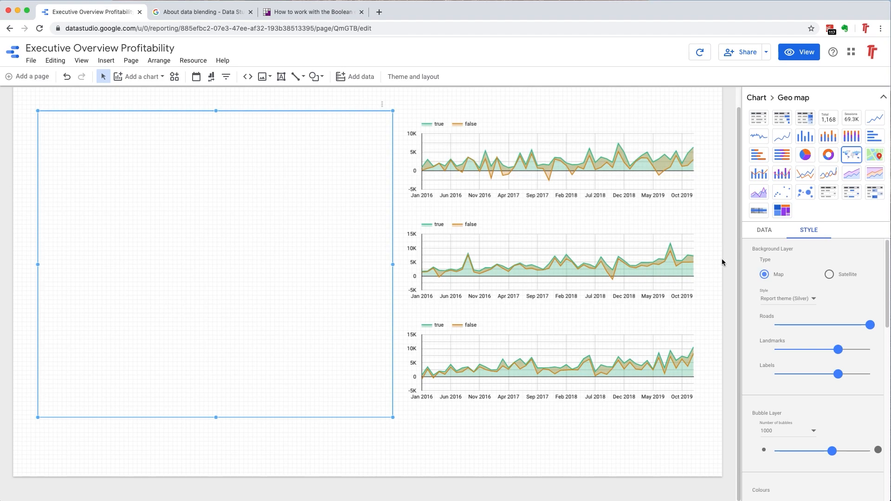
left_click(882, 99)
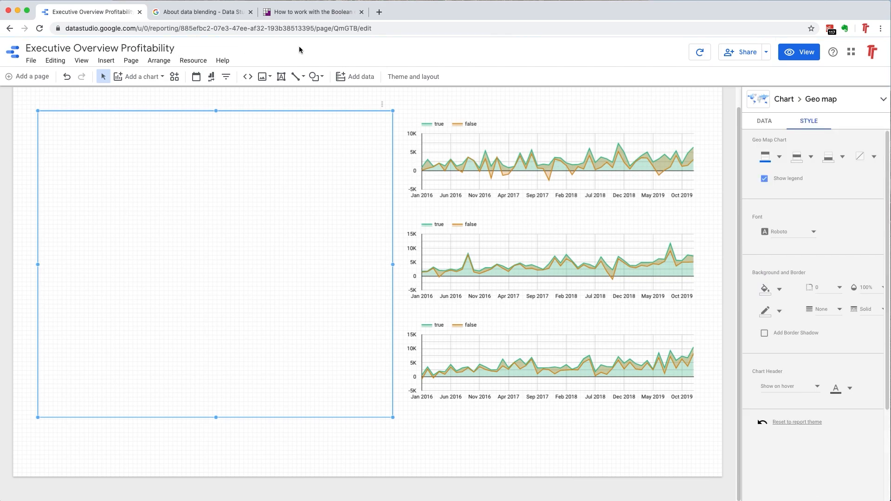
Examine the geo map's data and style settings for its metric, zoom area, colours, font, background, border and chart header
left_click(765, 121)
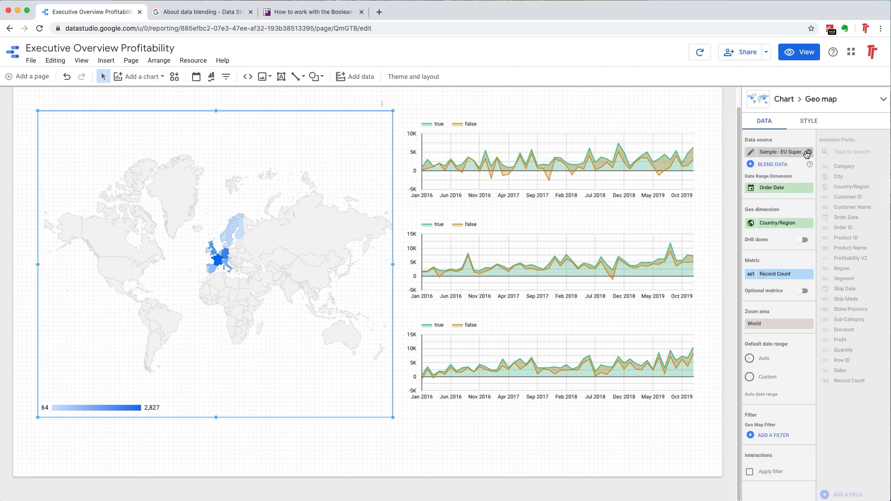
left_click(809, 122)
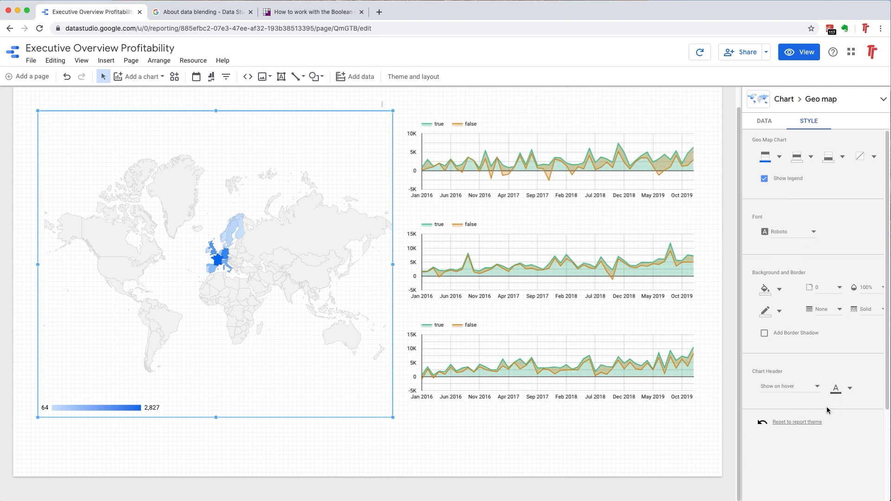
scroll(806, 405, "down", 3)
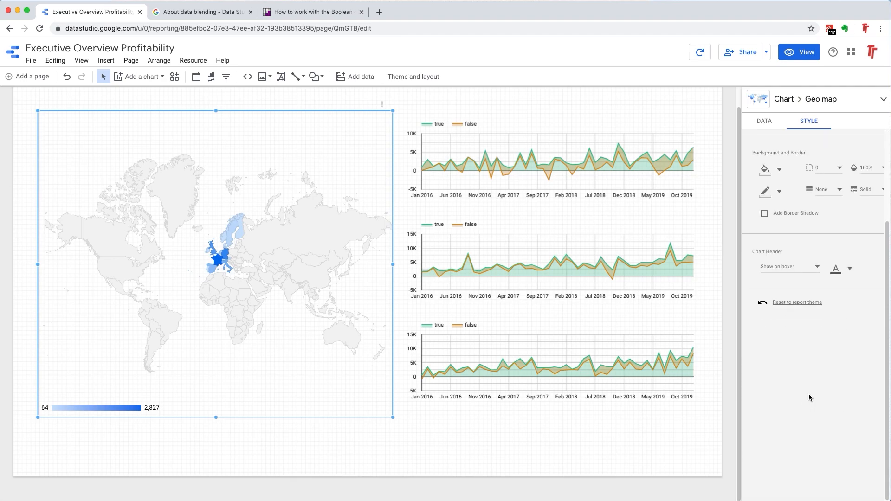
scroll(806, 371, "up", 3)
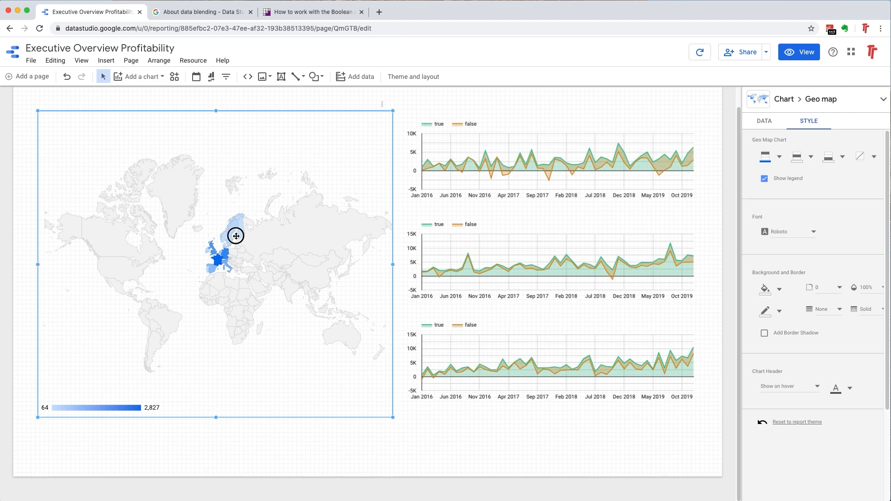
left_click(292, 221)
left_click(766, 122)
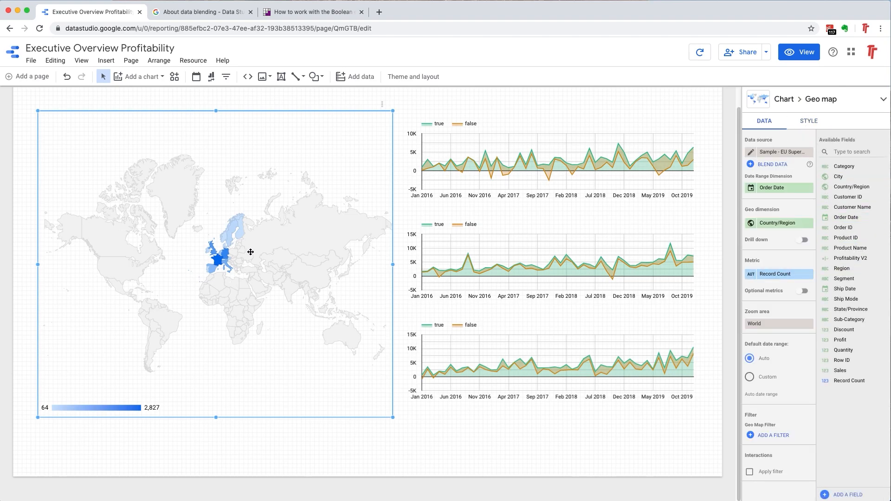
scroll(797, 316, "down", 3)
scroll(761, 325, "up", 3)
left_click(381, 103)
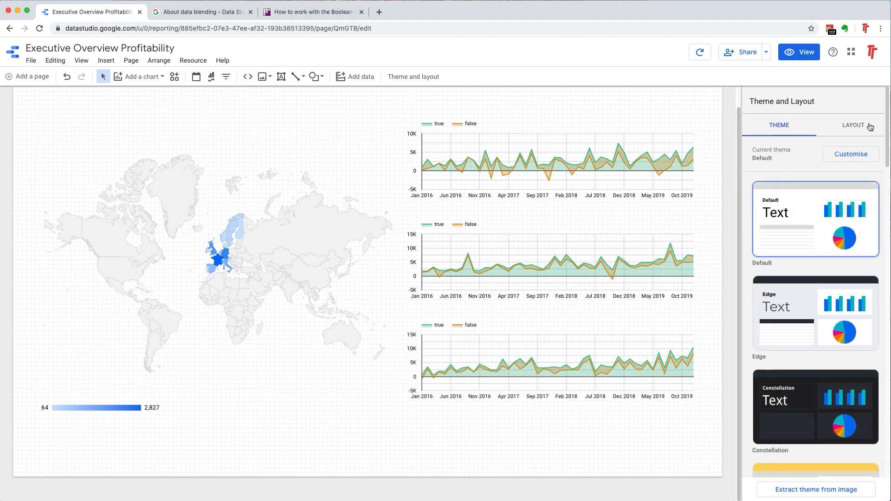
left_click(237, 206)
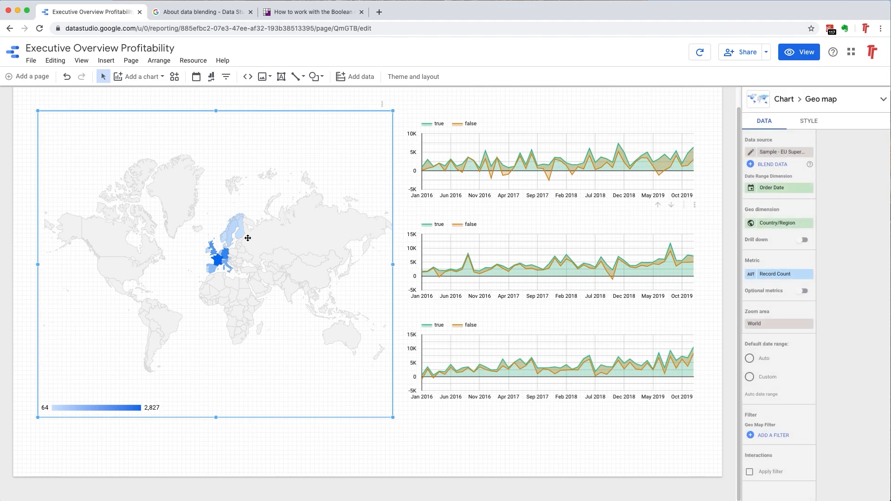
left_click(809, 122)
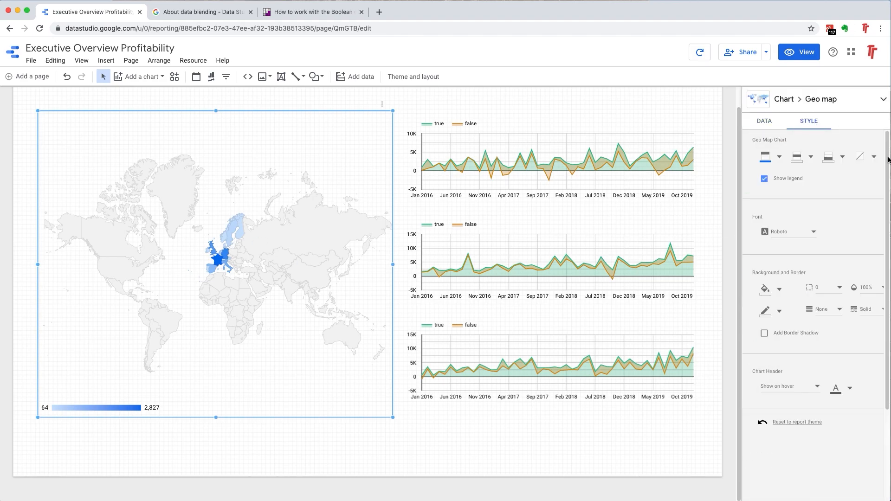
scroll(836, 231, "down", 1)
scroll(838, 232, "down", 1)
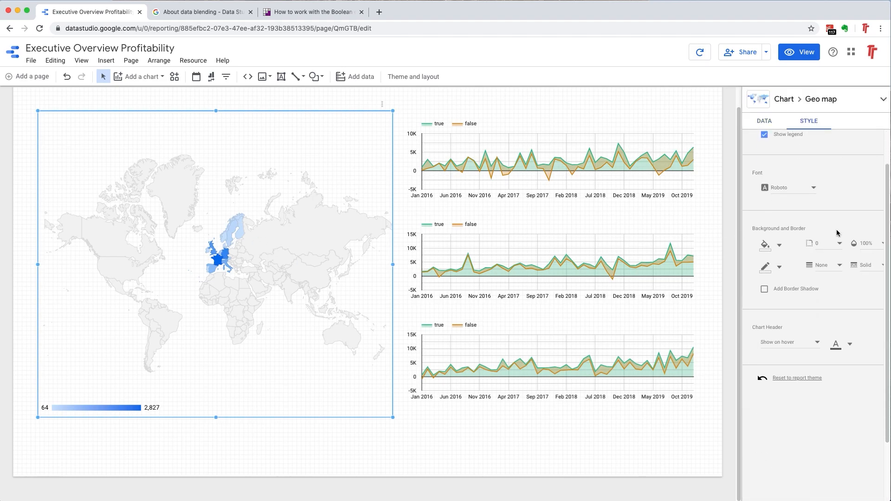
scroll(838, 235, "down", 2)
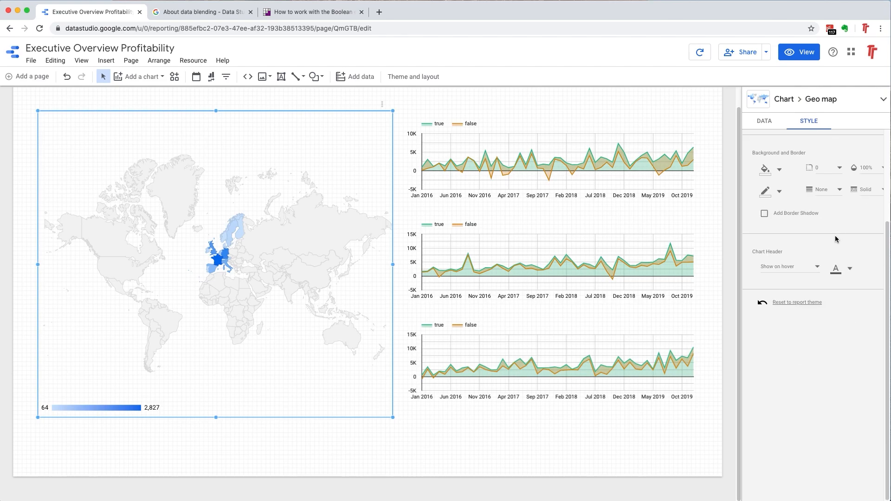
scroll(835, 237, "up", 3)
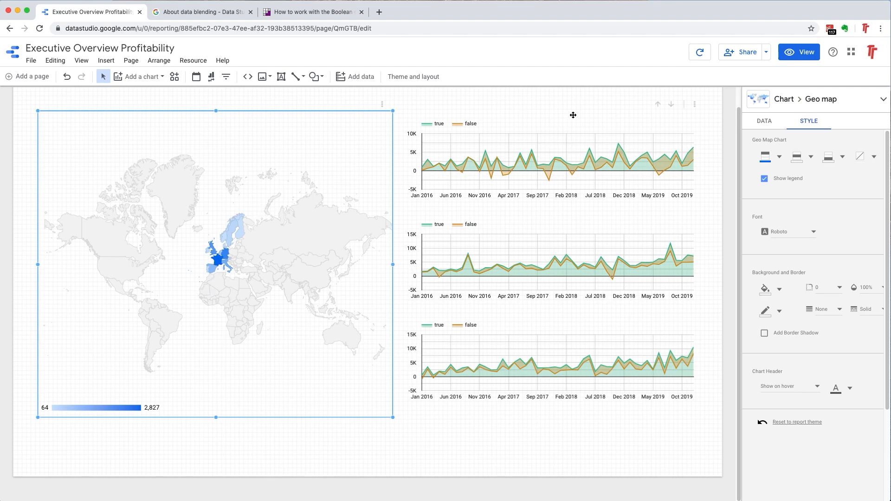
left_click(590, 111)
Add a new calculated field to the geo map's data source and paste the formula SUM([Profit])/SUM([Sales])
left_click(246, 256)
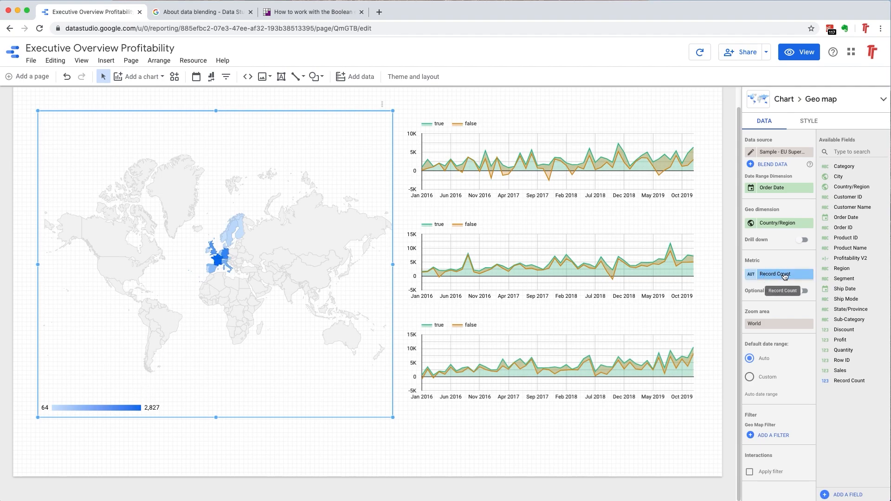
left_click(845, 494)
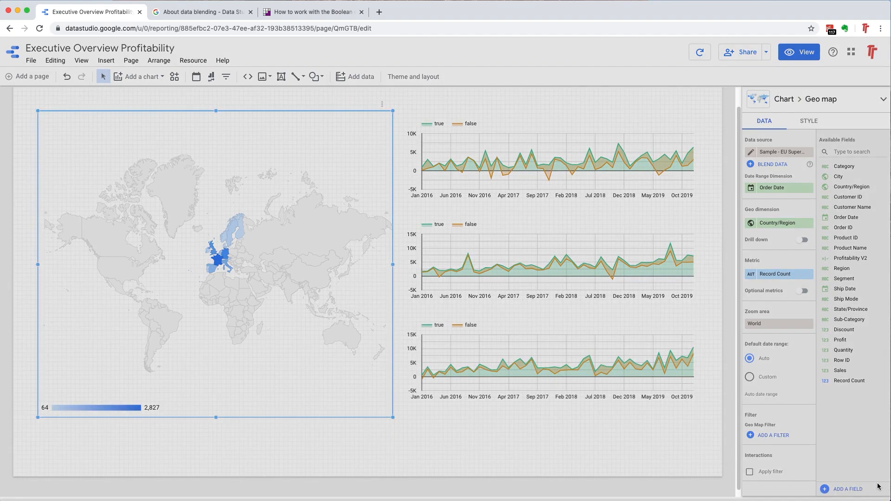
left_click(862, 285)
right_click(228, 363)
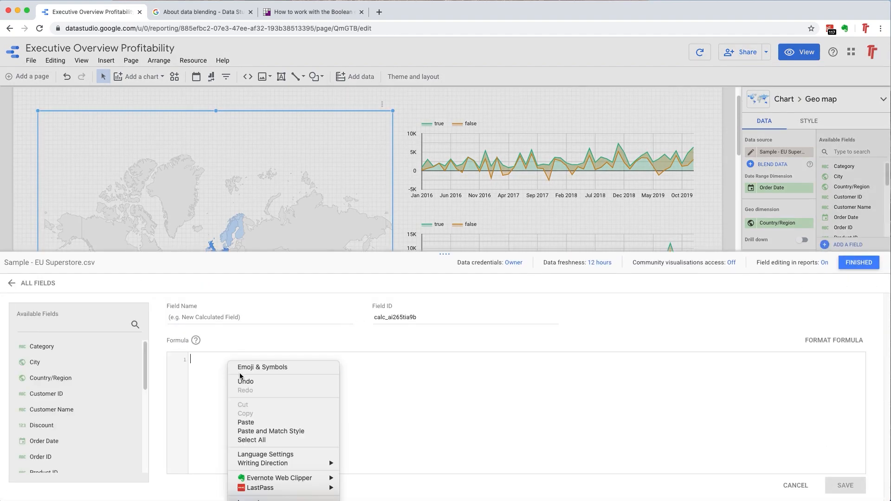
left_click(284, 419)
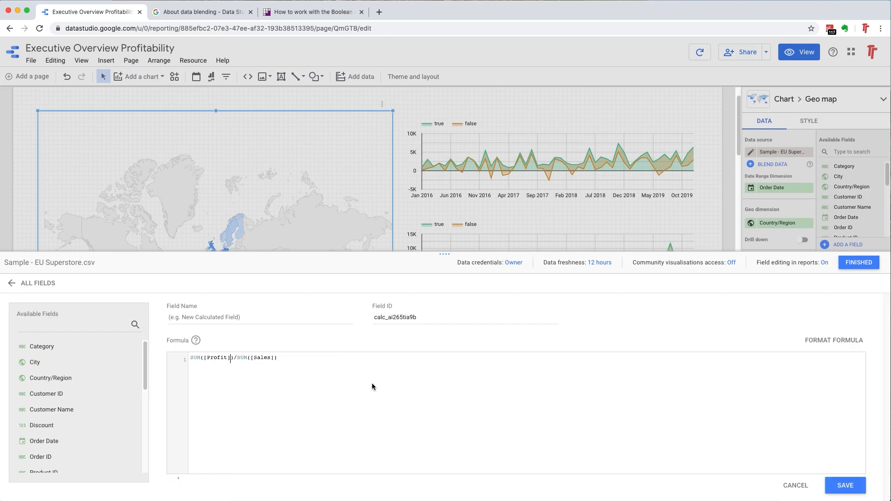
Remove the square brackets around Profit and Sales so the formula reads SUM(Profit)/SUM(Sales)
key("BackSpace")
key("Left")
key("Left")
key("Left")
key("Left")
key("Left")
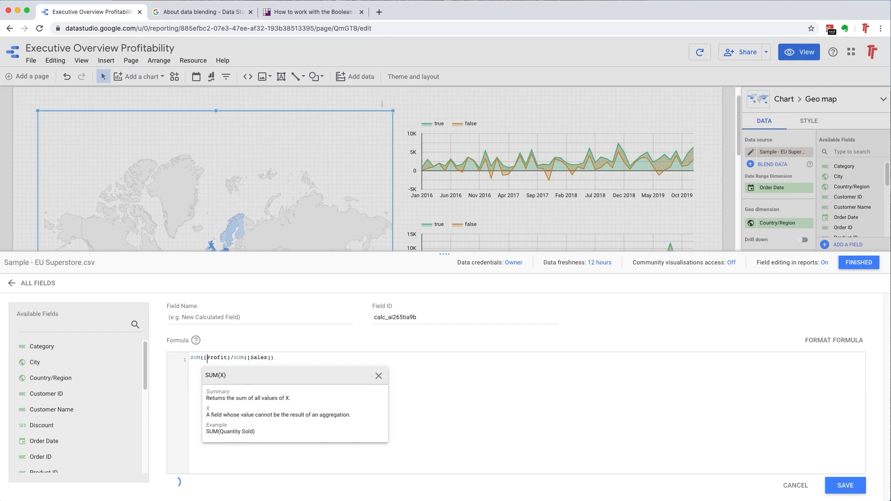
key("BackSpace")
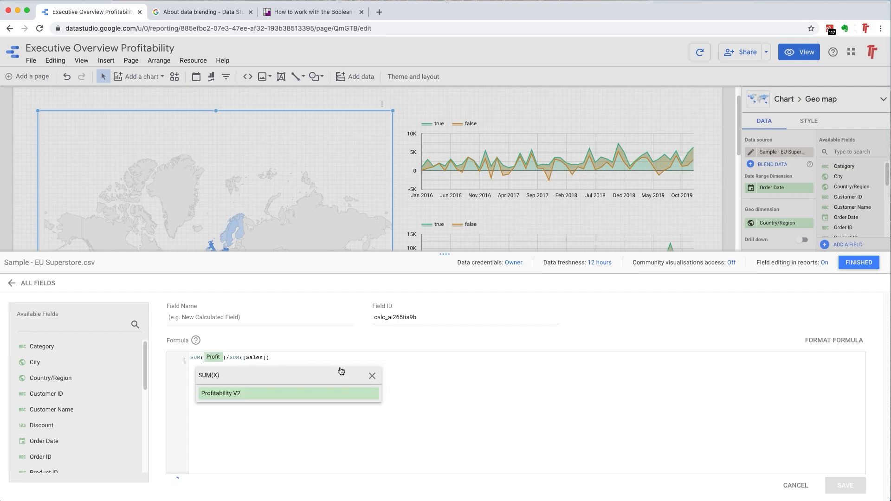
left_click(247, 359)
key("BackSpace")
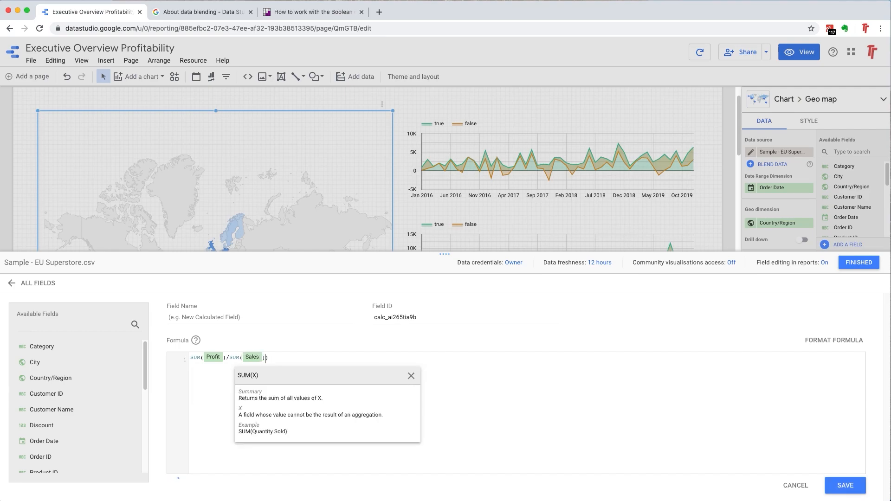
key("Right")
key("BackSpace")
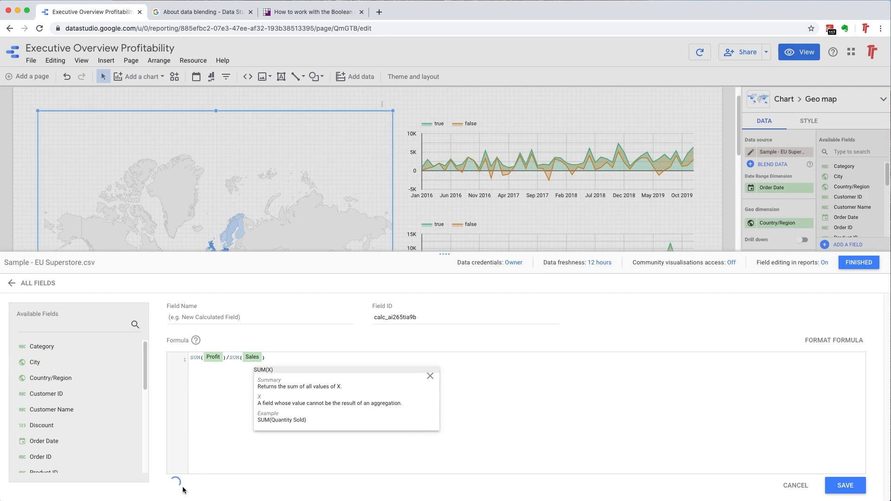
Name the calculated field "Profit Ratio" and select its field ID text
left_click(248, 320)
type("Profit Ratio")
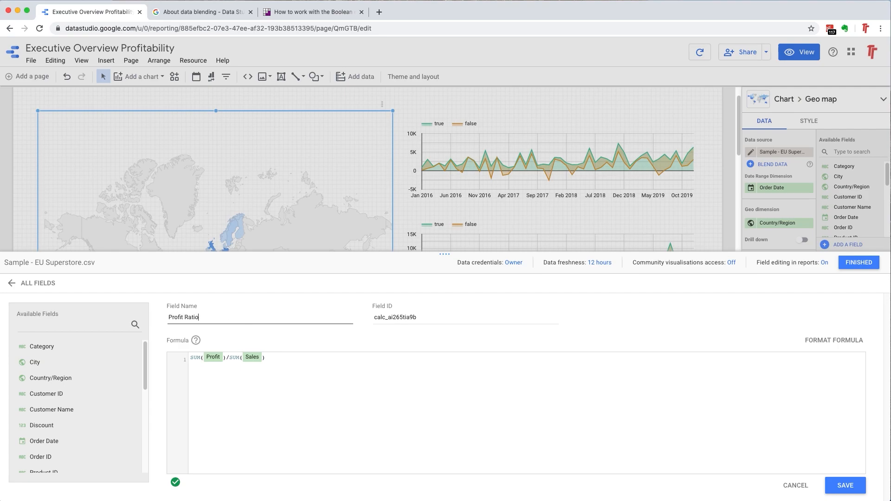
left_click(782, 467)
left_click_drag(421, 317, 365, 319)
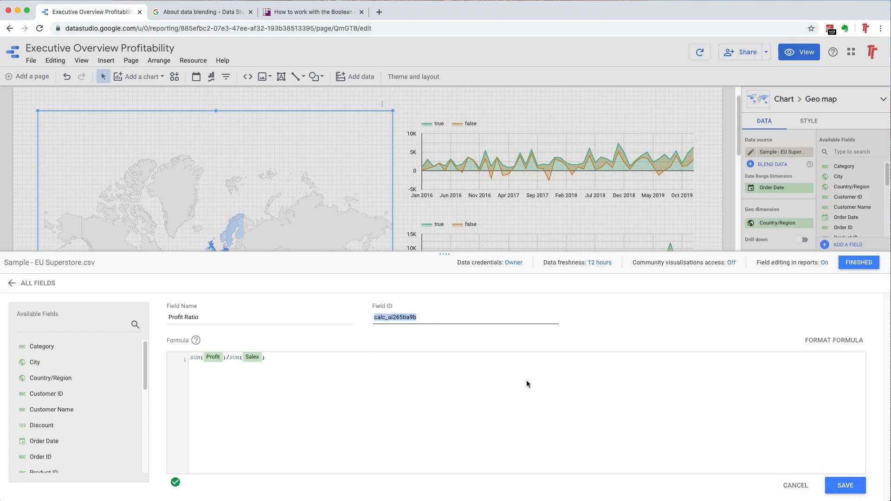
Save the Profit Ratio calculated field, close the data source editor, and set Profit Ratio as the geo map's metric
left_click(846, 485)
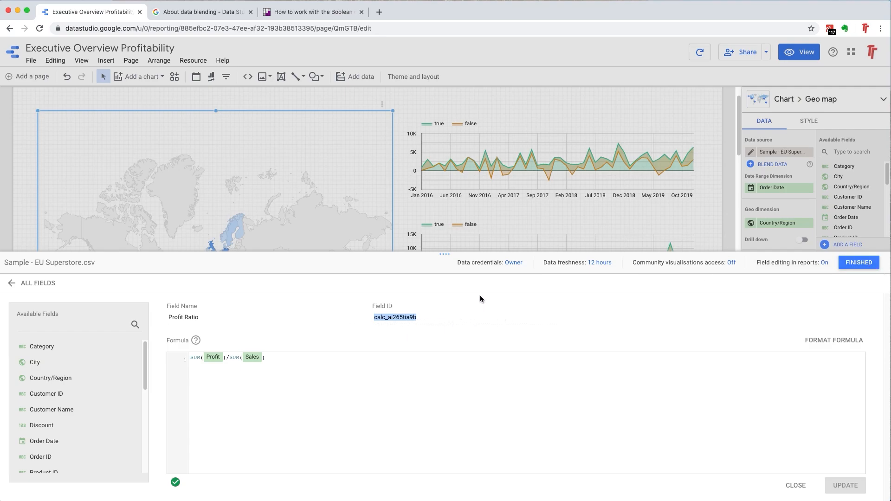
left_click(859, 263)
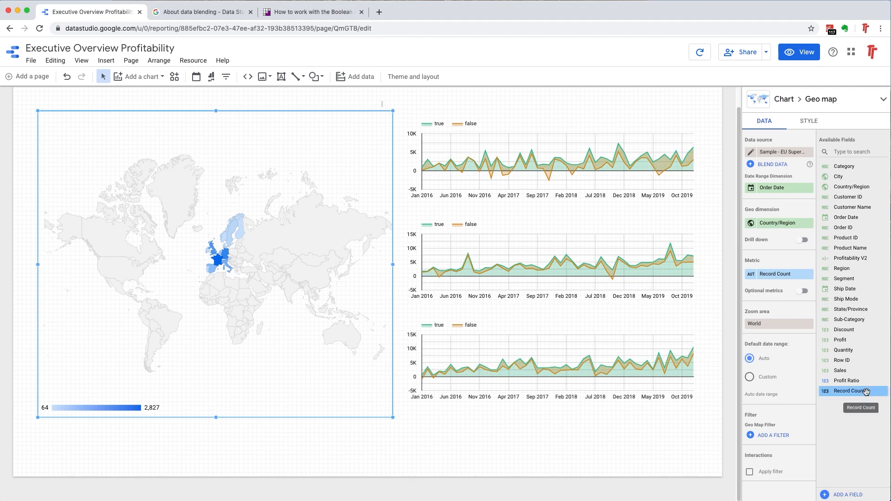
left_click_drag(852, 381, 781, 278)
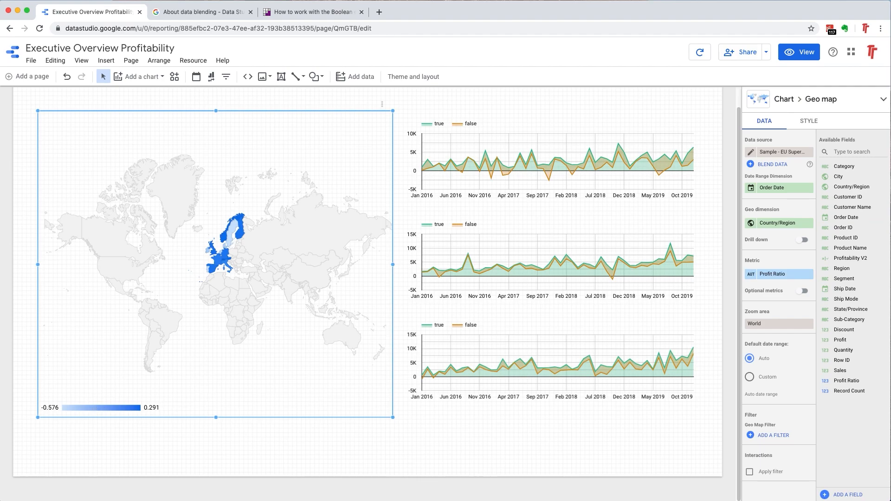
Set the geo map's minimum colour value to red in its style settings, keeping blue for the maximum value
left_click(809, 121)
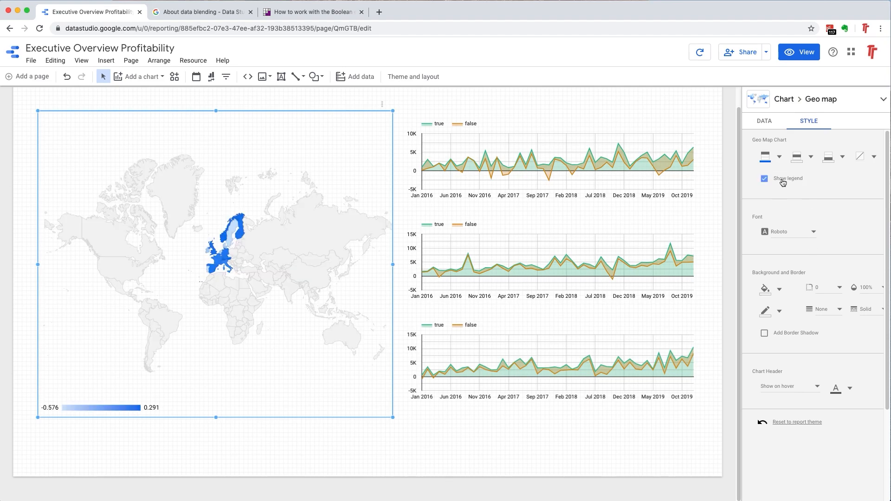
left_click(810, 160)
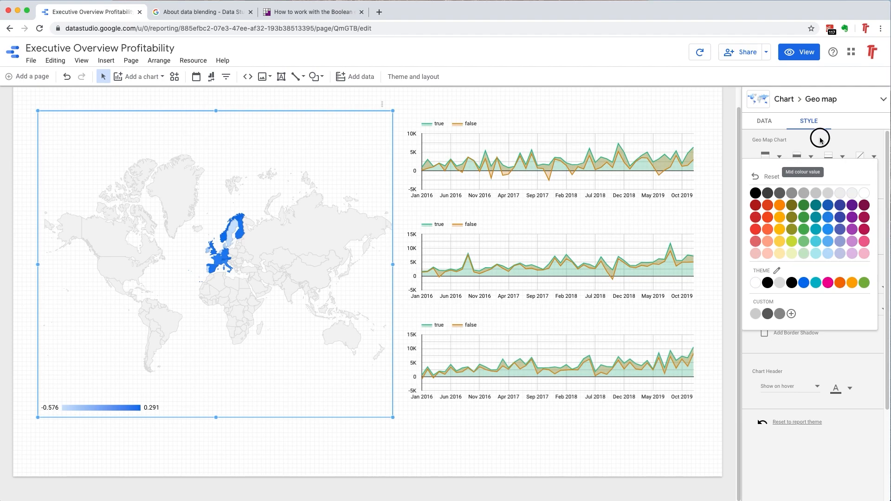
key("Escape")
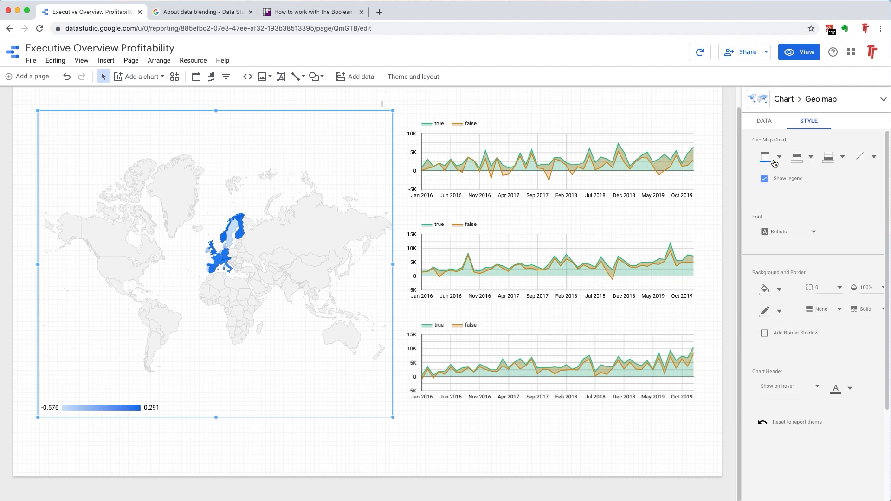
left_click(773, 164)
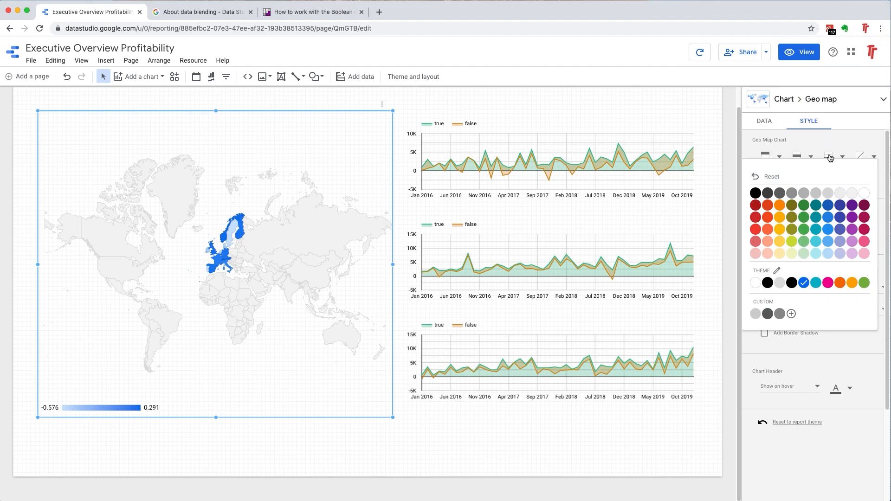
left_click(844, 356)
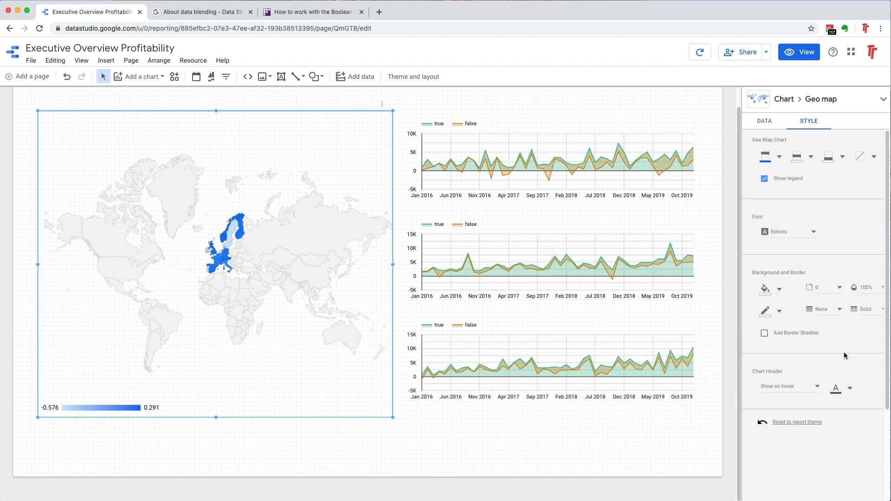
left_click(838, 160)
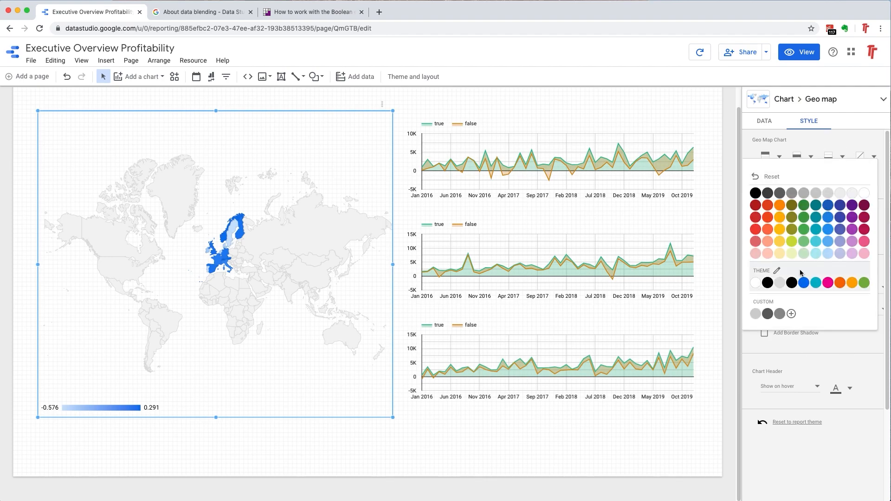
left_click(769, 218)
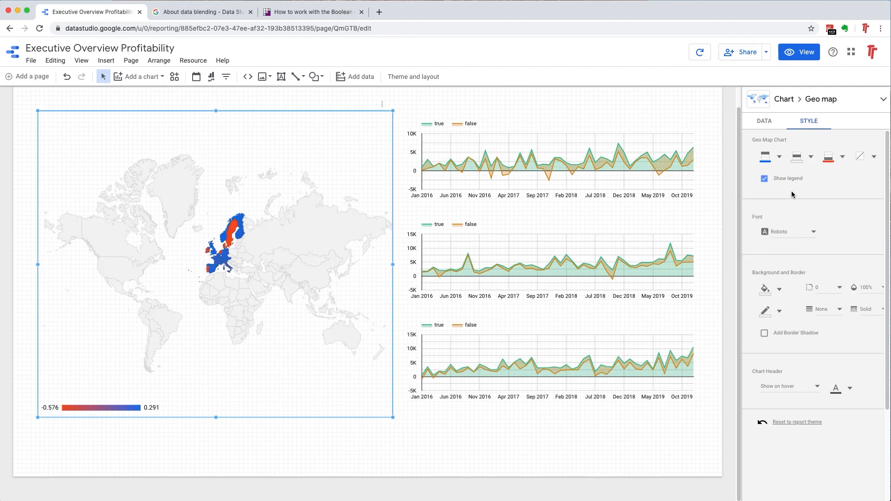
Set the geo map's mid colour value to yellow and deselect the map
left_click(805, 161)
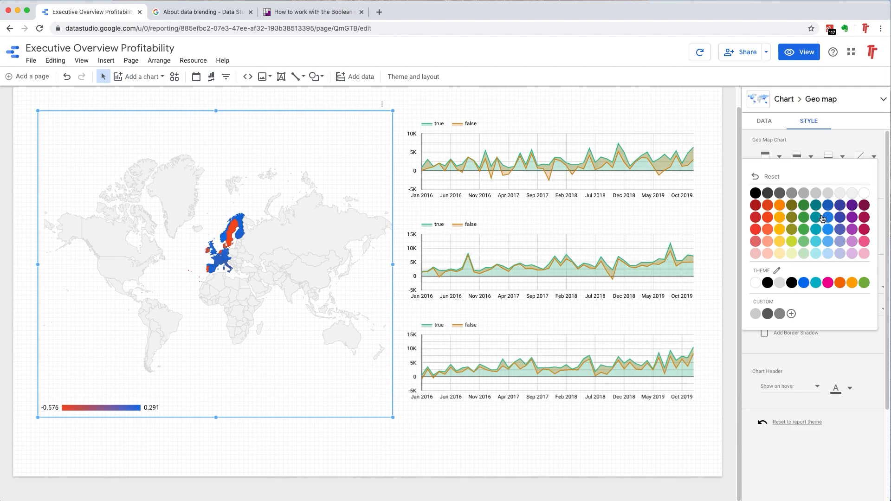
left_click(783, 246)
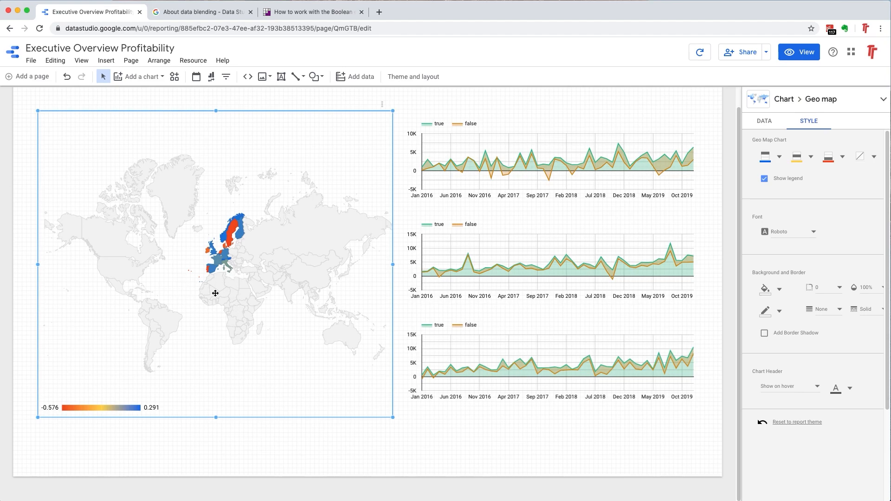
left_click(527, 453)
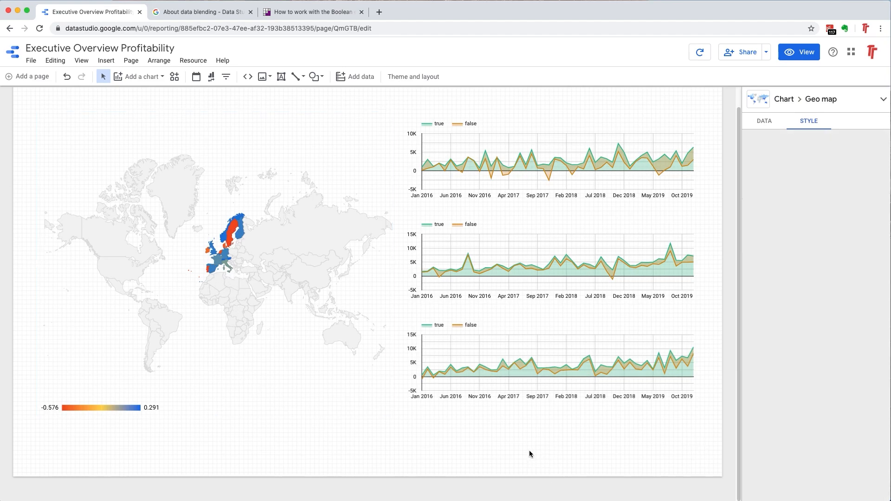
Preview the report in view mode and inspect Sweden's profit ratio tooltip and the geo map's export options
left_click(803, 55)
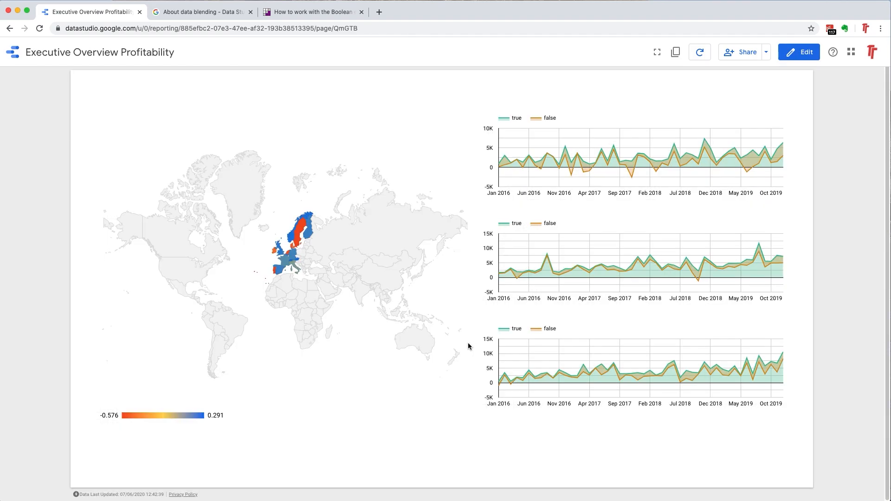
mouse_move(305, 235)
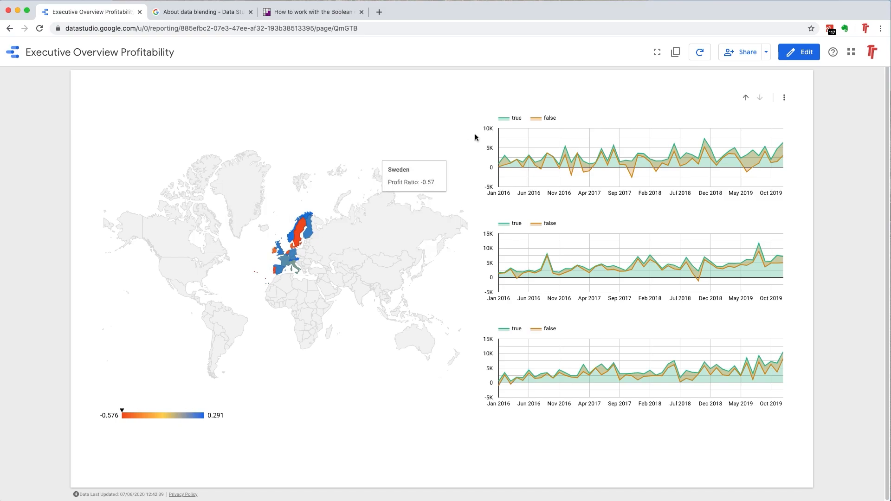
left_click(457, 98)
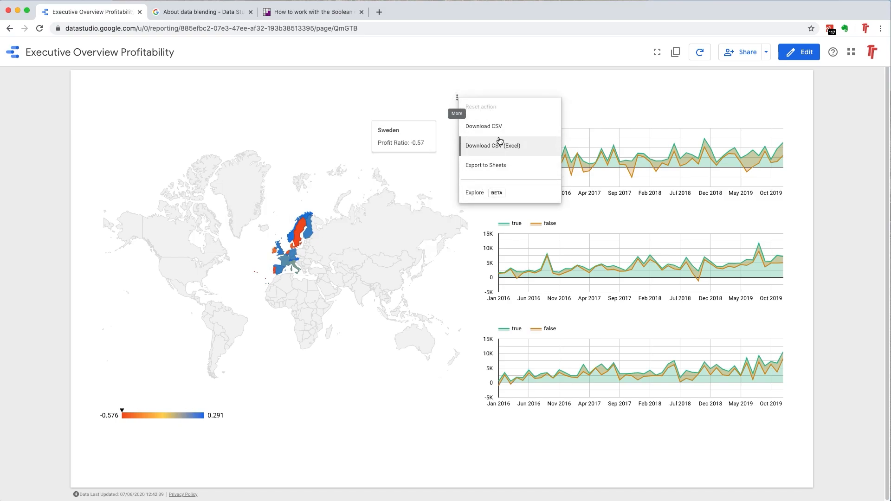
left_click(428, 257)
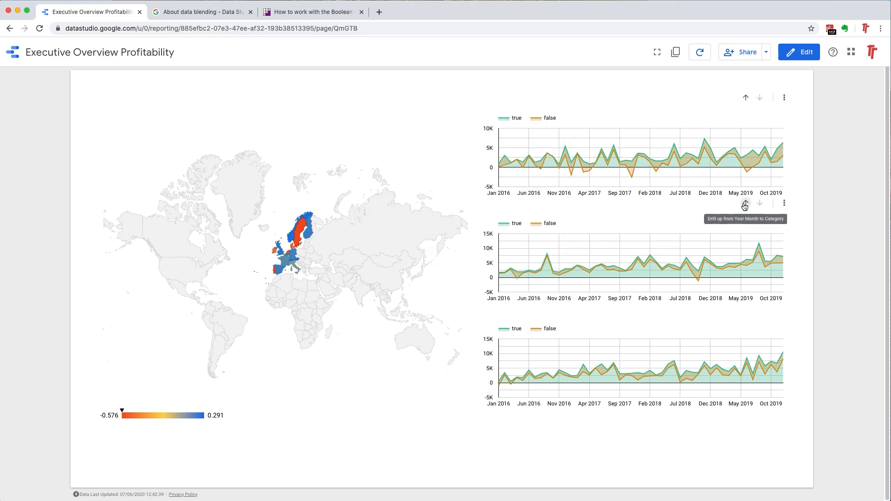
Test drilling the middle area chart up to Category and back down to Year Month, and return to edit mode
left_click(745, 204)
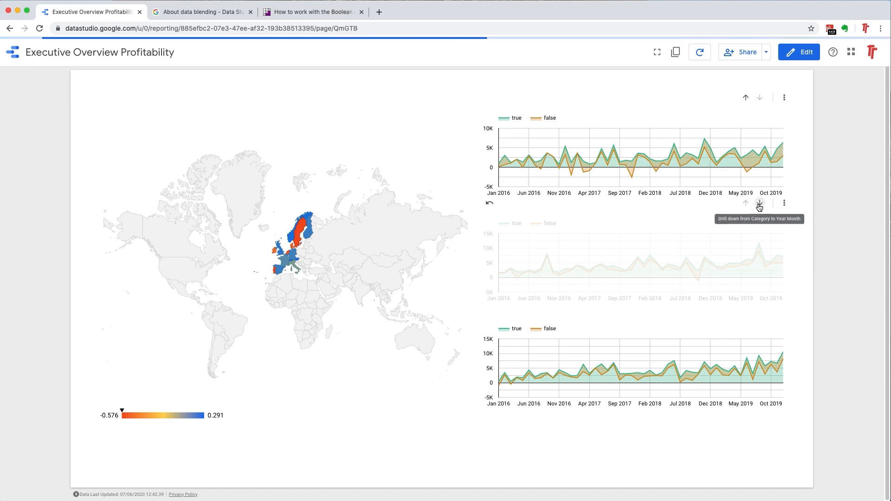
left_click(759, 204)
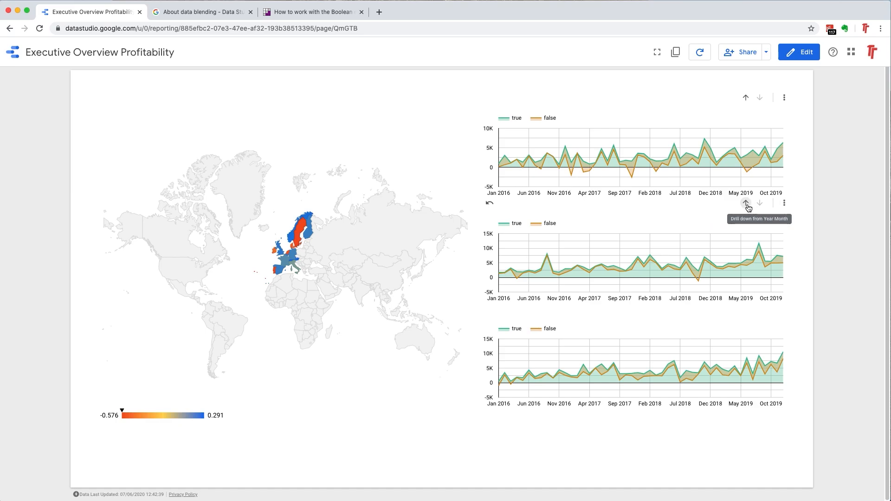
left_click(747, 204)
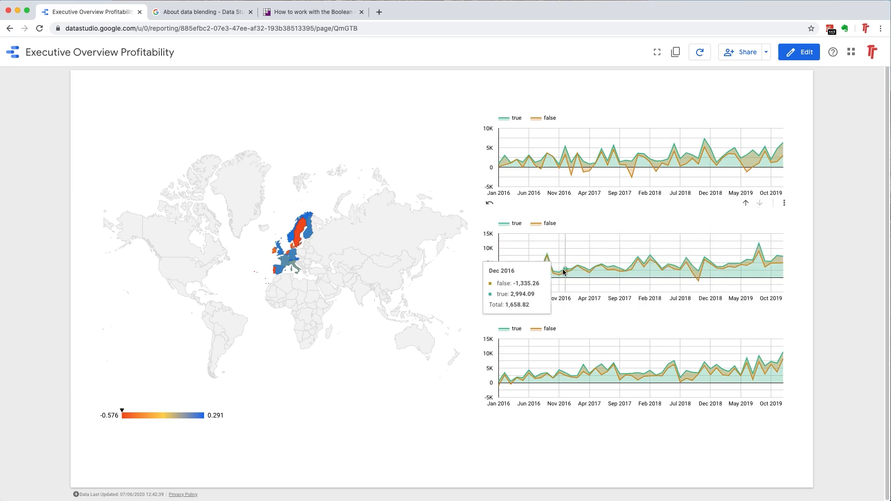
left_click(794, 62)
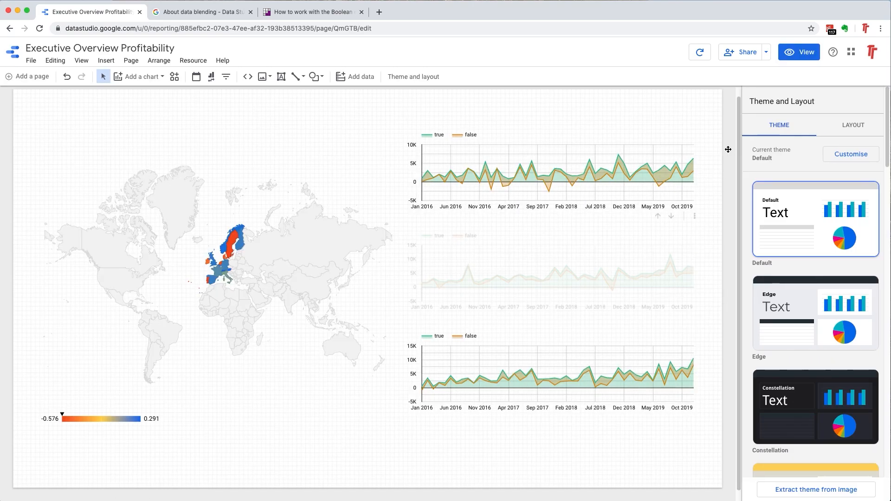
Review the middle area chart's dimension, drill-down and metric settings, and deselect it
left_click(583, 290)
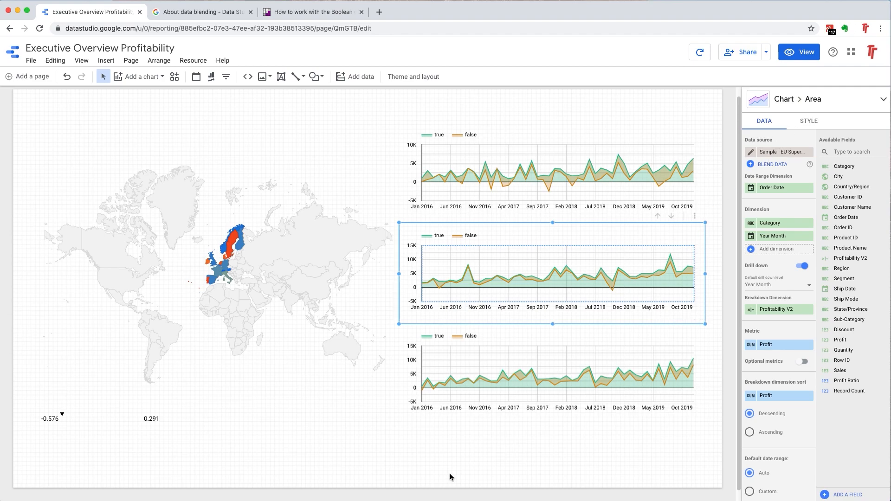
left_click(266, 456)
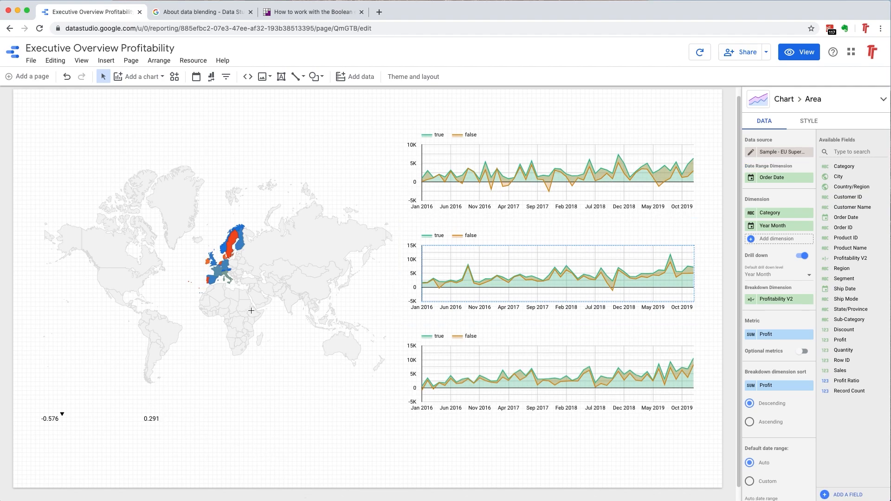
left_click(719, 332)
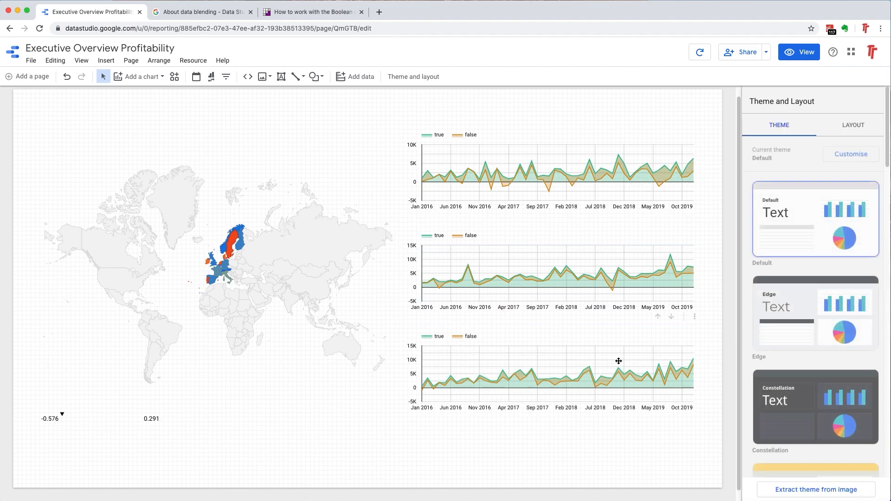
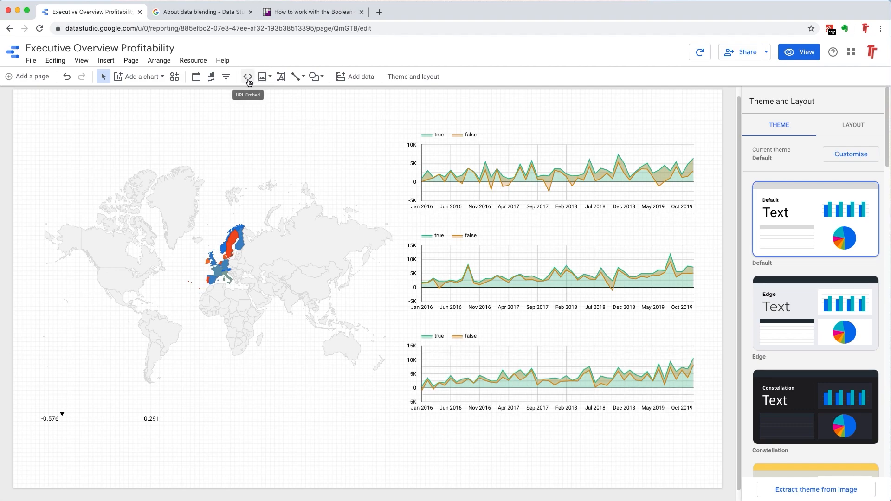
Add a scorecard for Profit Ratio above the geo map, aligned with the map's left edge
scroll(328, 190, "up", 1)
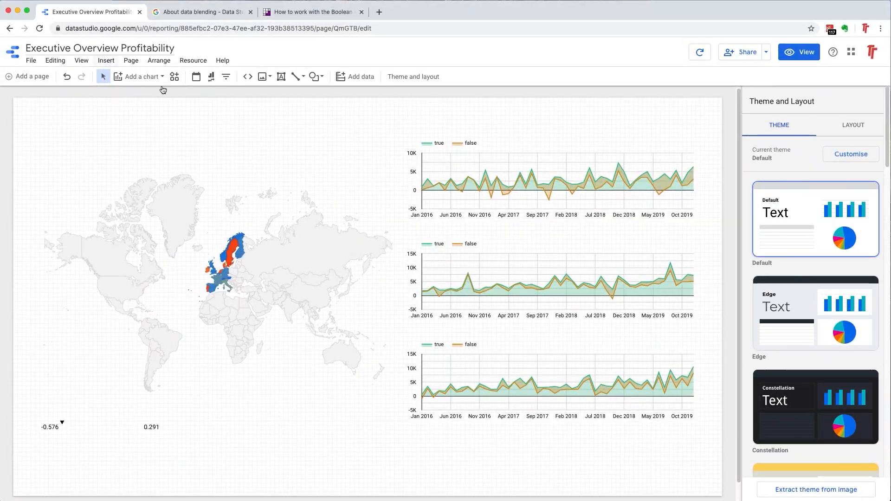
left_click(144, 82)
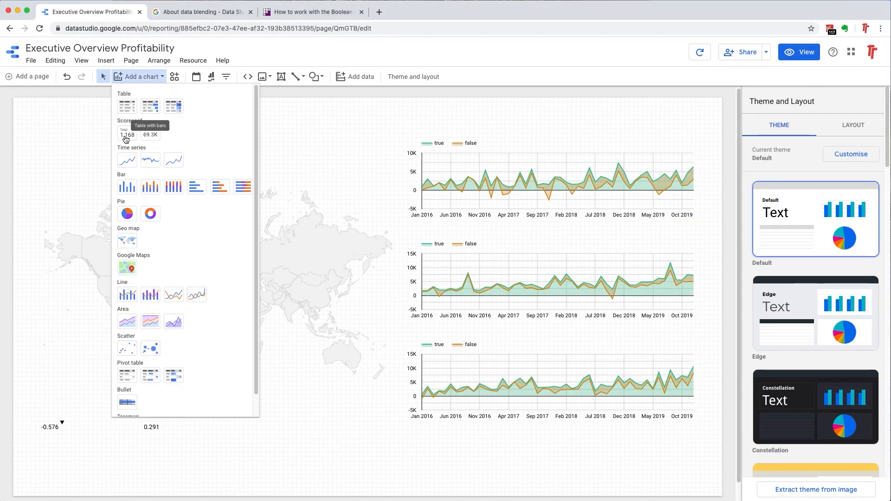
left_click(125, 136)
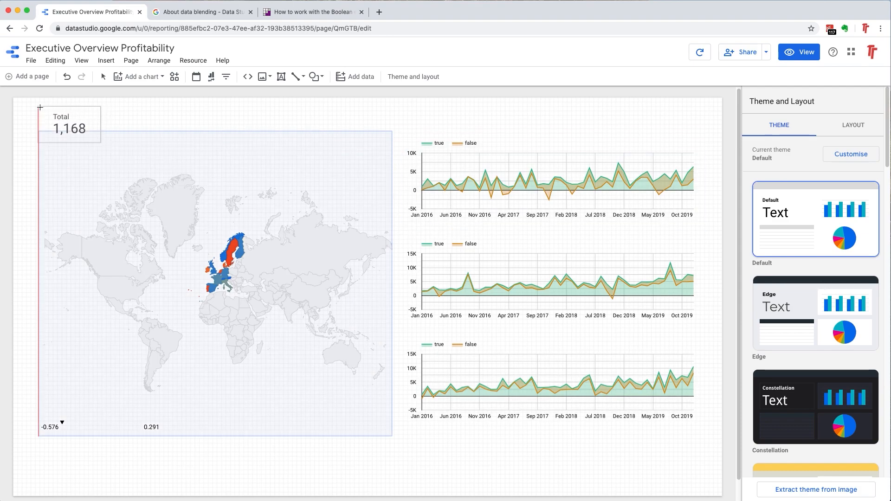
left_click(116, 128)
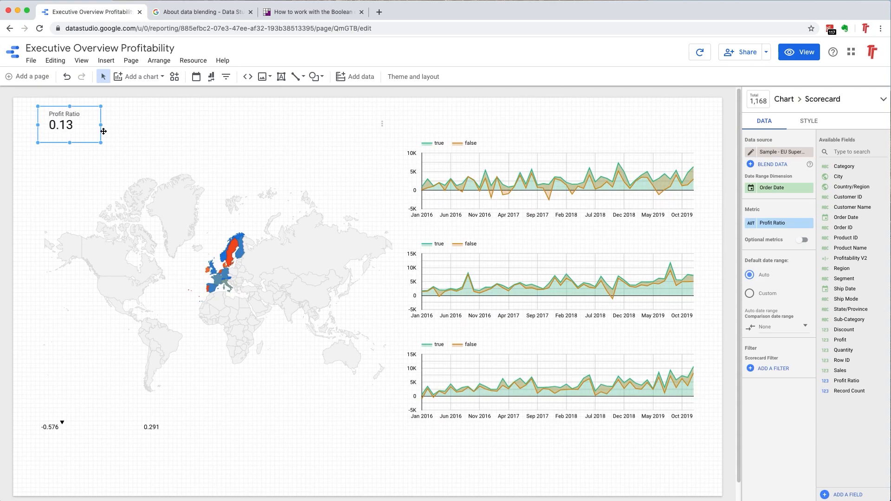
right_click(81, 128)
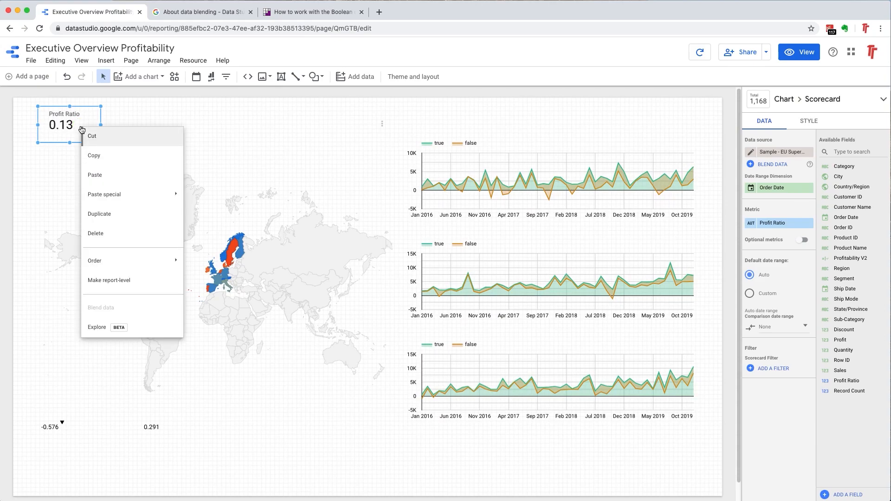
mouse_move(140, 269)
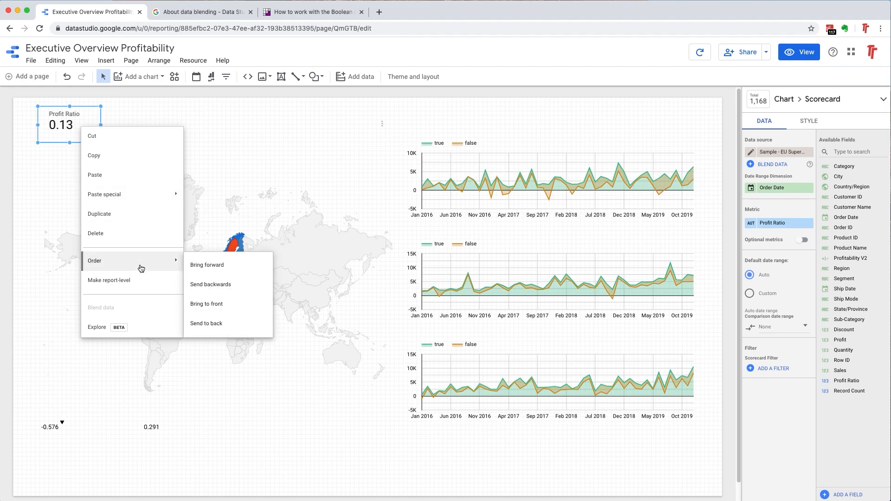
left_click(94, 122)
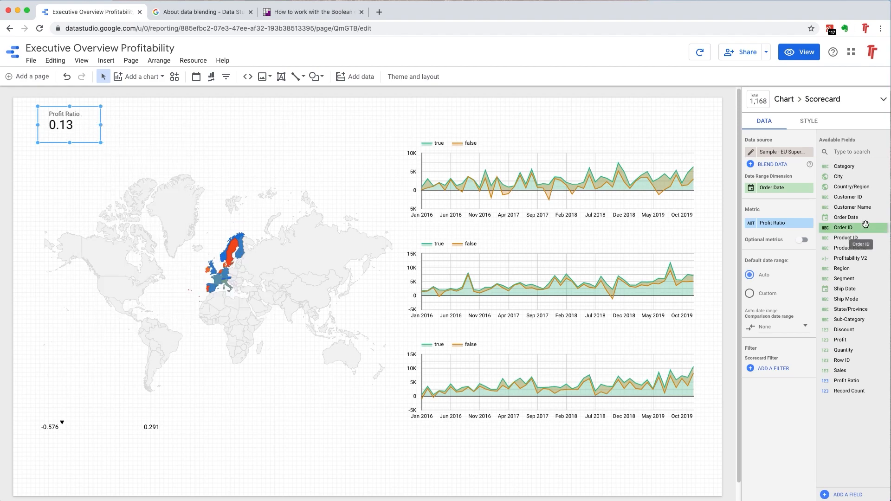
right_click(861, 343)
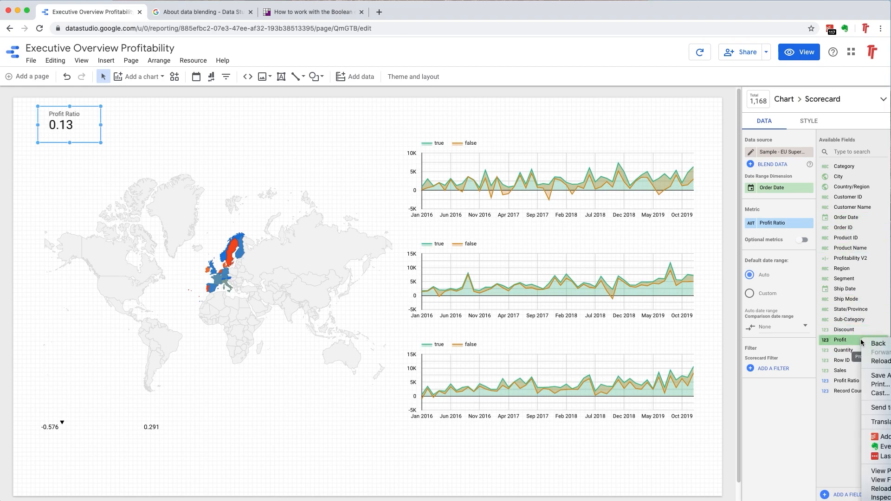
left_click(853, 342)
left_click(849, 341)
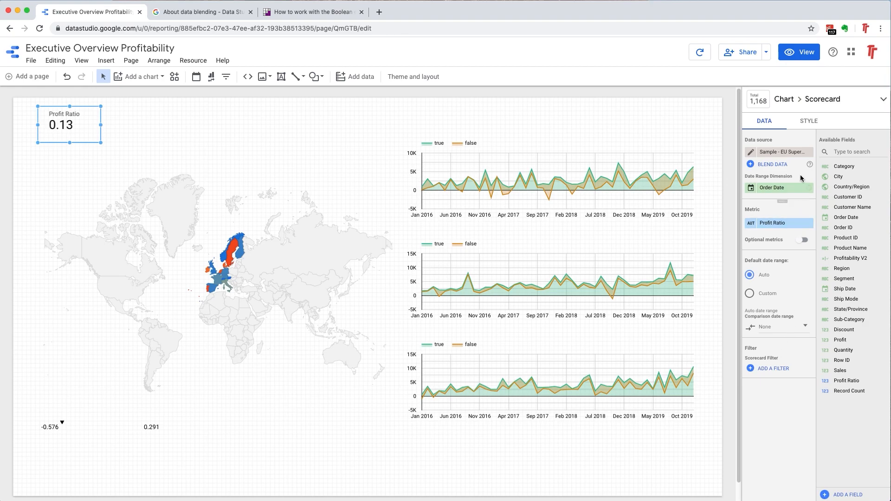
Look through the Profit Ratio scorecard's style, data and editing options for a way to format its value
left_click(808, 128)
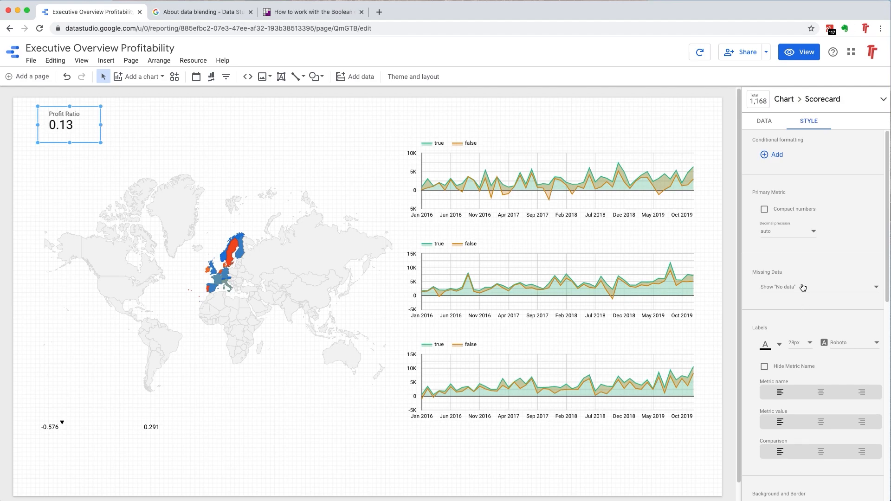
scroll(803, 287, "down", 5)
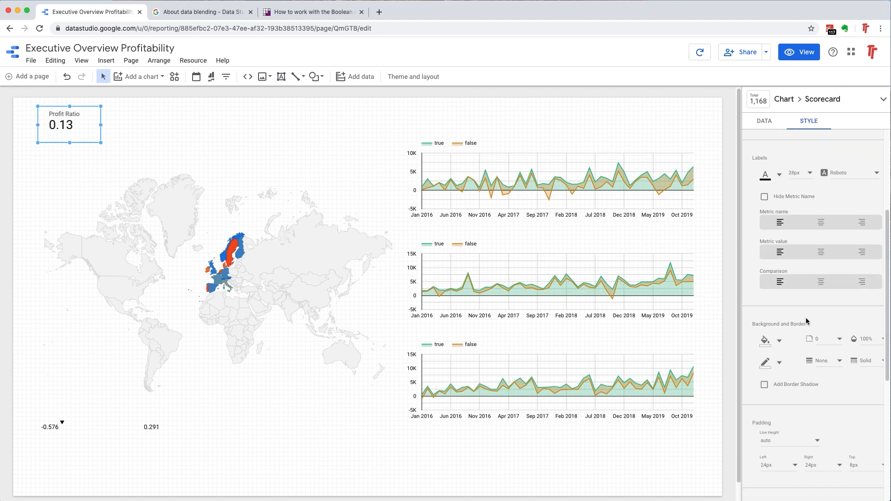
scroll(806, 321, "down", 3)
scroll(807, 321, "down", 4)
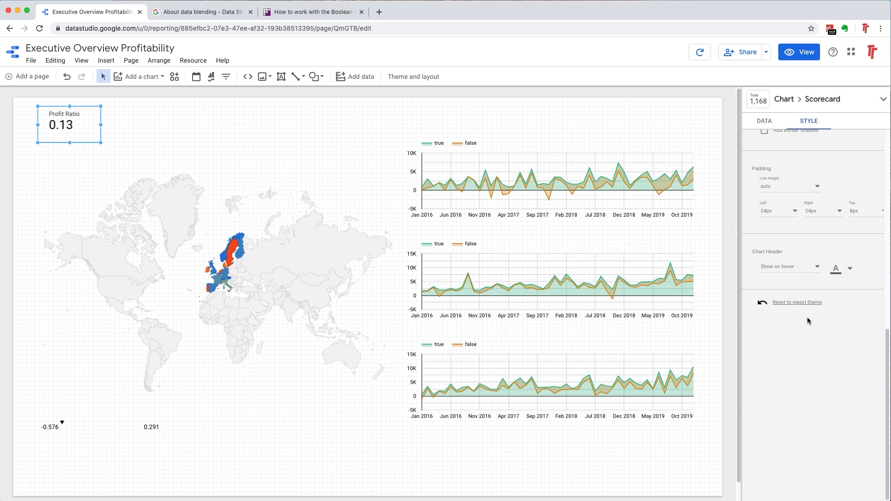
scroll(808, 320, "up", 10)
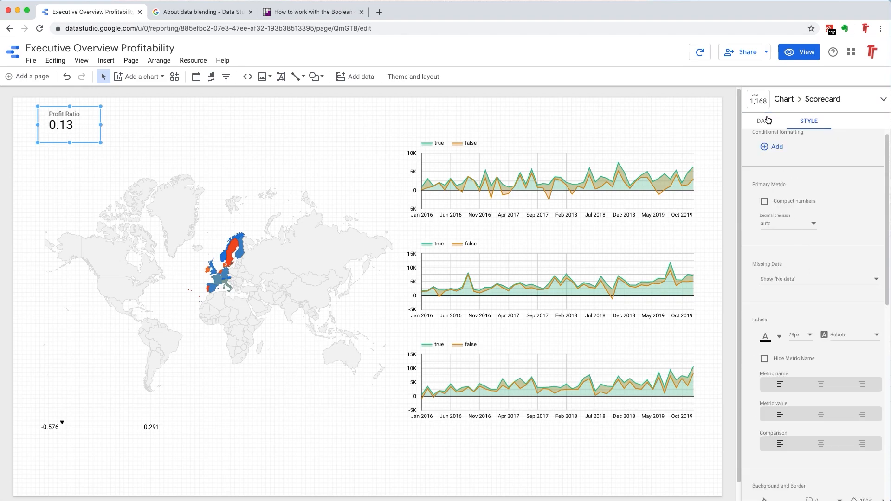
left_click(784, 124)
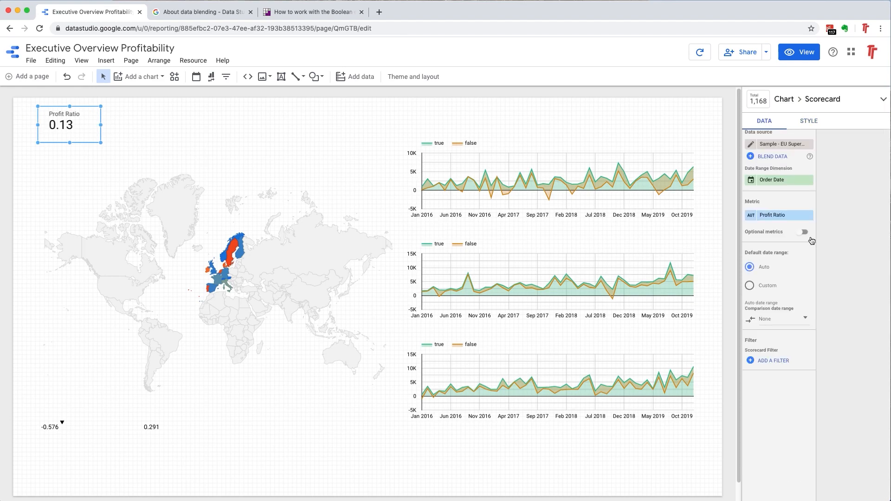
left_click(79, 128)
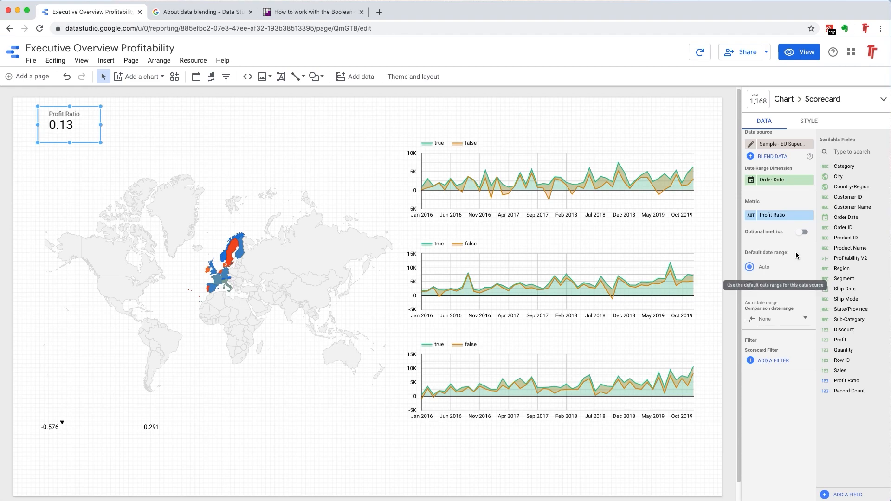
scroll(797, 251, "up", 1)
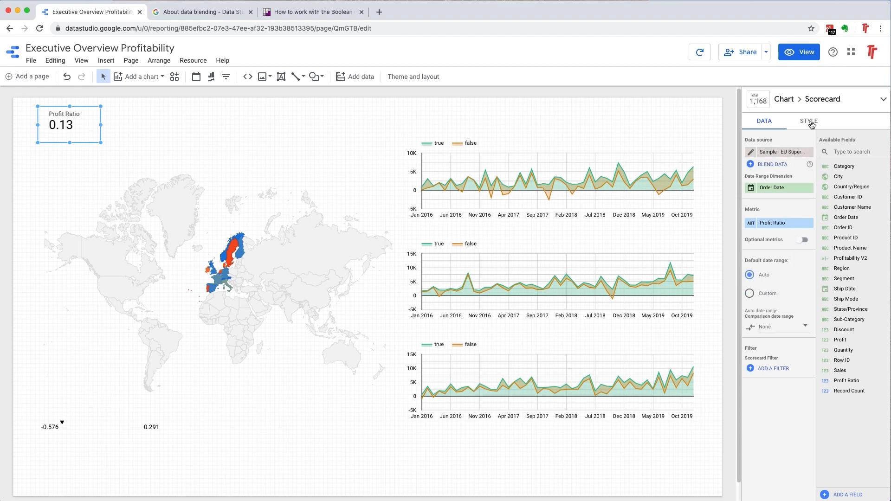
right_click(83, 127)
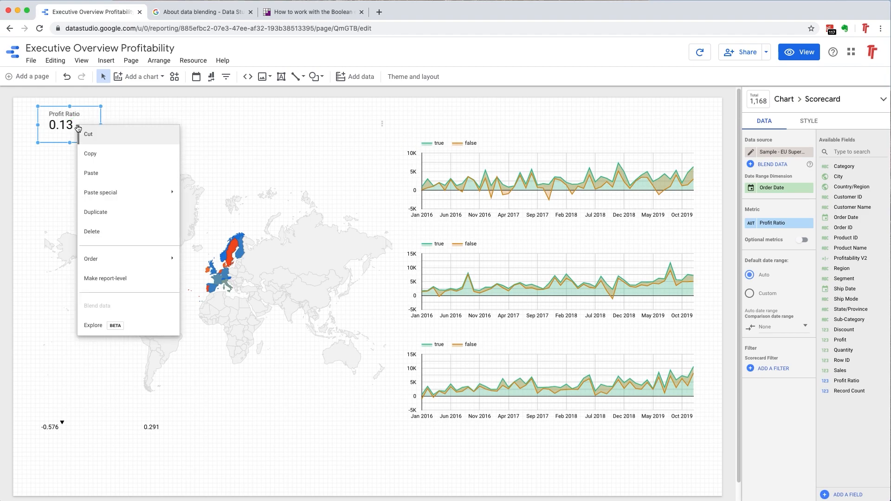
left_click(56, 61)
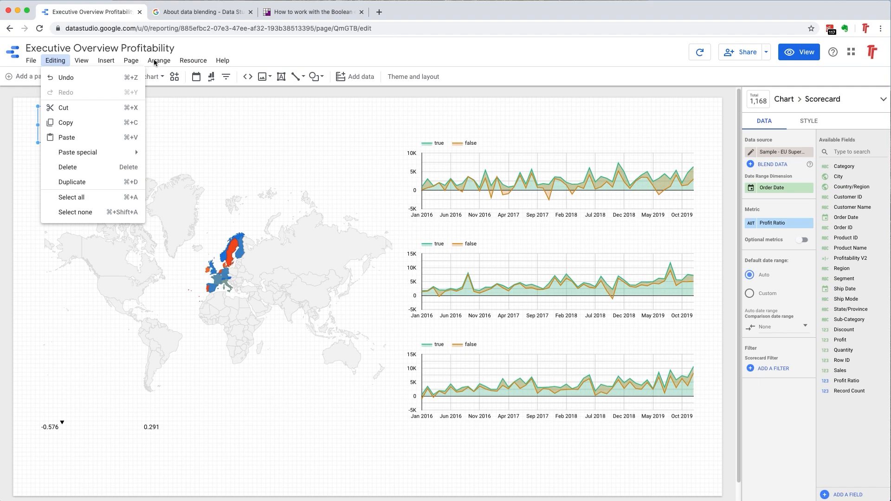
key("Escape")
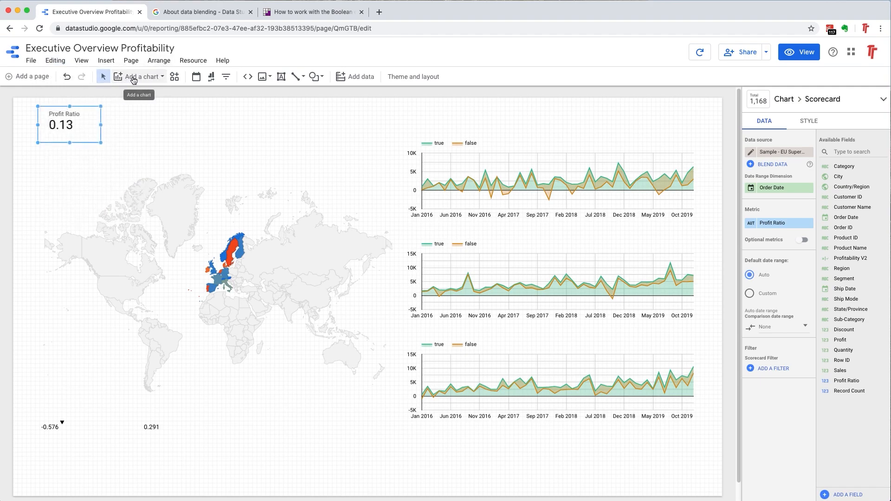
left_click(211, 78)
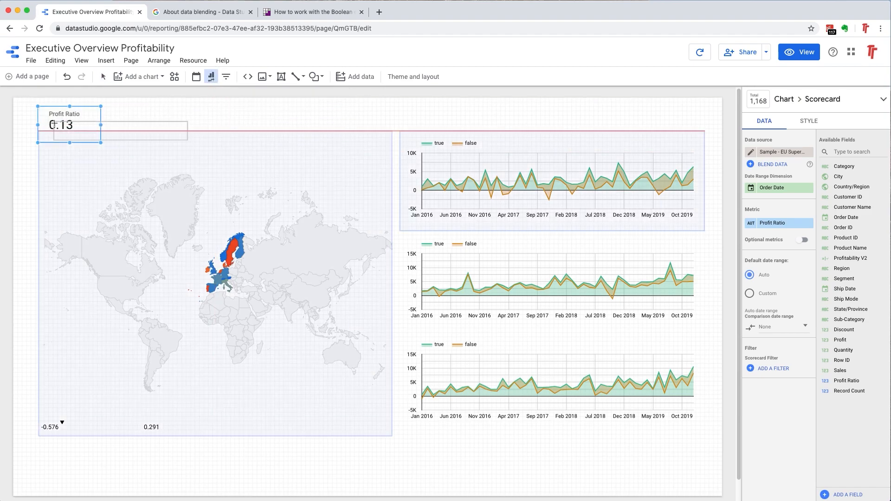
left_click_drag(122, 119, 179, 145)
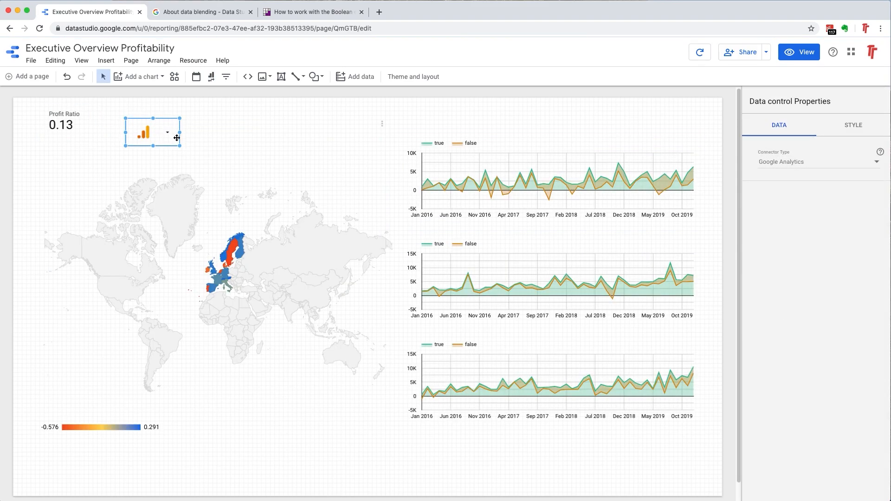
left_click(815, 162)
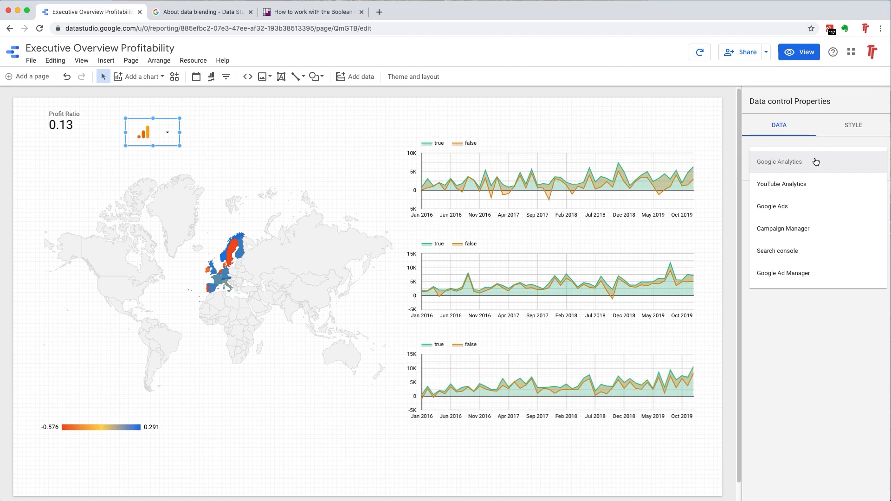
left_click(845, 298)
left_click(137, 132)
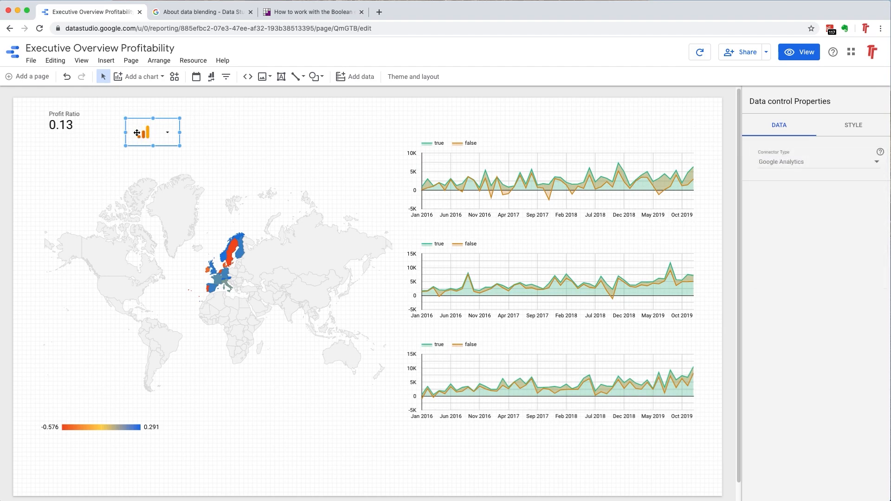
key("Delete")
Reselect the Profit Ratio scorecard and nudge it slightly downward above the geo map
left_click(83, 126)
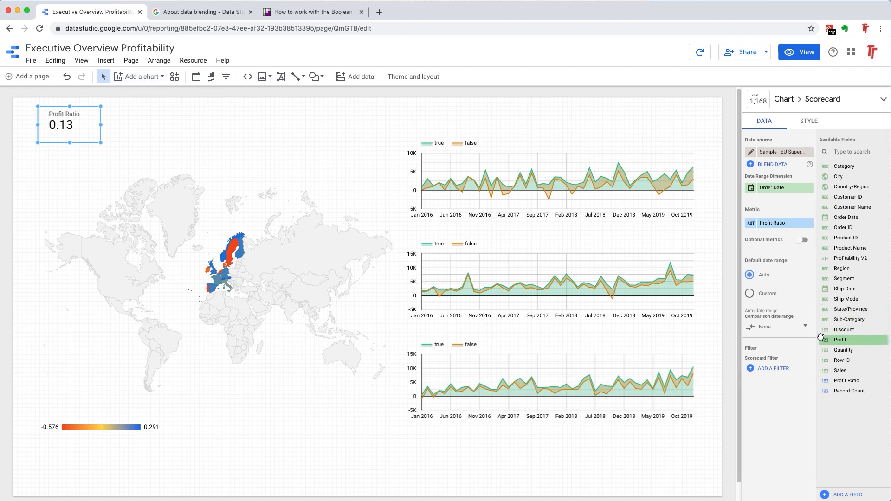
left_click_drag(64, 128, 67, 131)
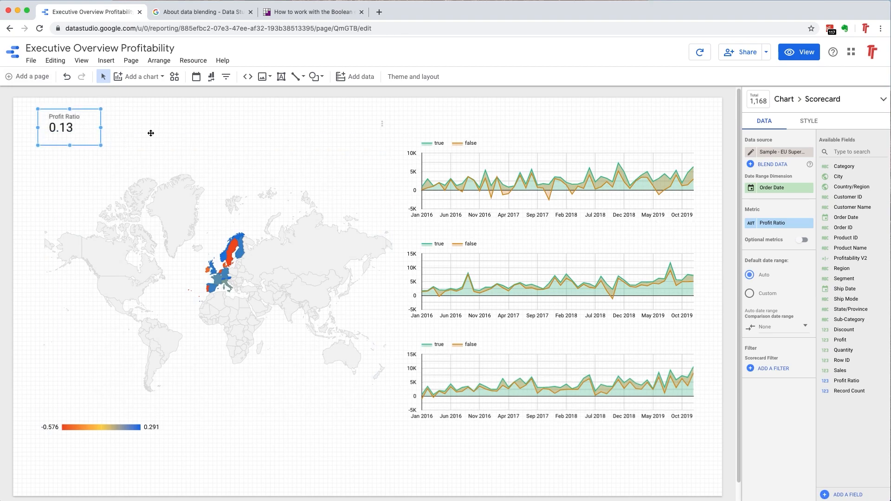
left_click(56, 61)
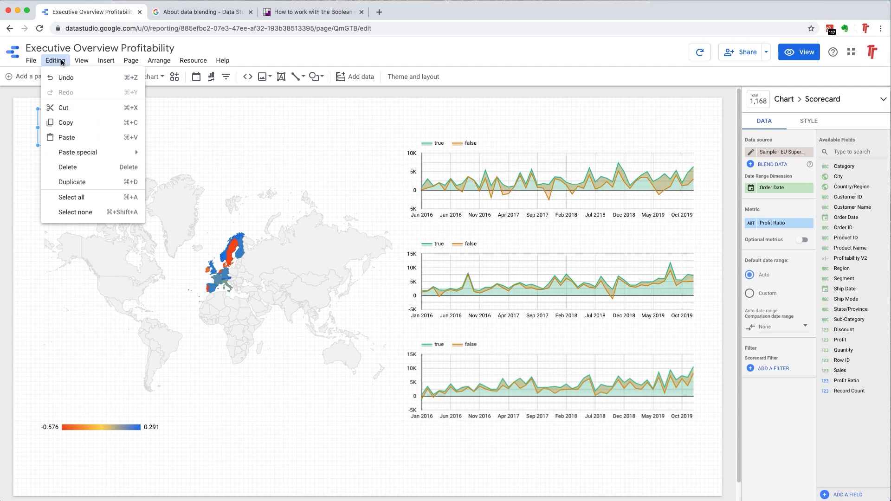
left_click(98, 61)
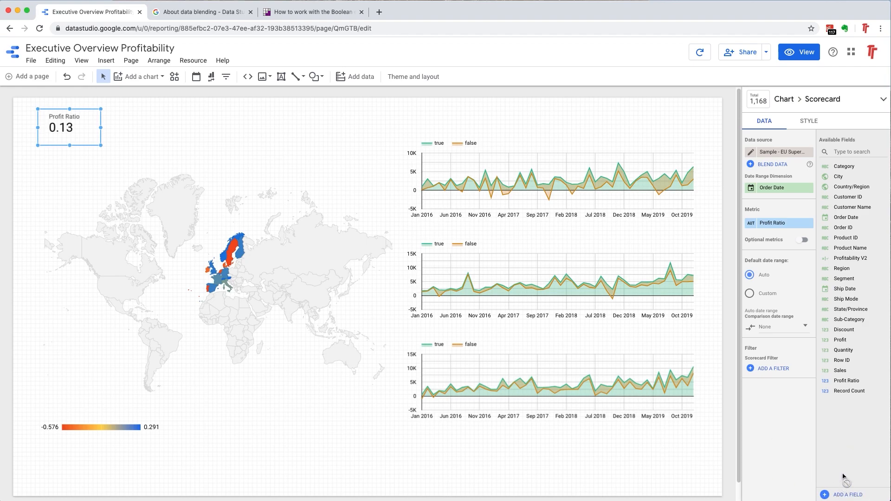
right_click(149, 128)
Change the Profit Ratio field's type to Percent in the Sample - EU Superstore data source and finish editing it
left_click(483, 370)
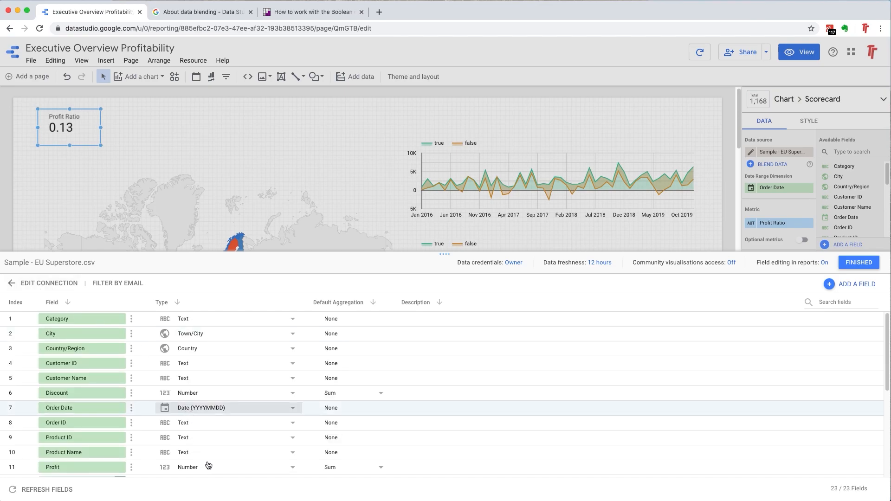
scroll(223, 469, "down", 2)
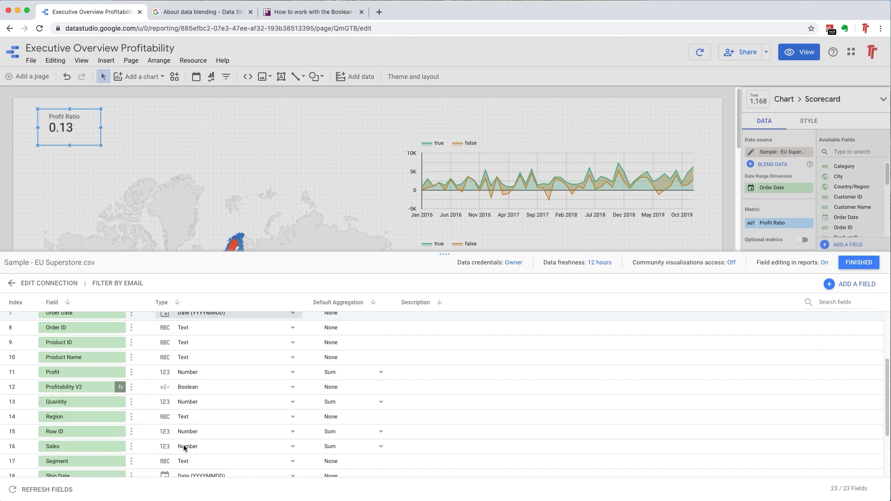
scroll(112, 367, "down", 2)
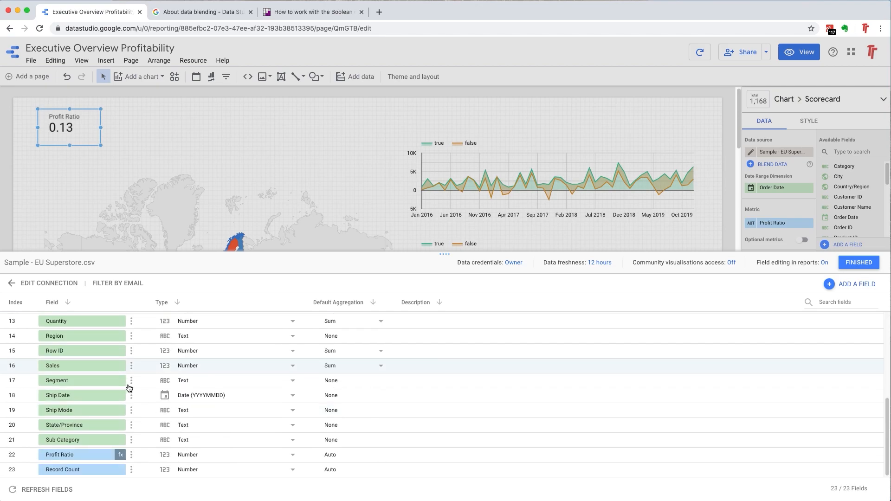
left_click(291, 456)
mouse_move(274, 471)
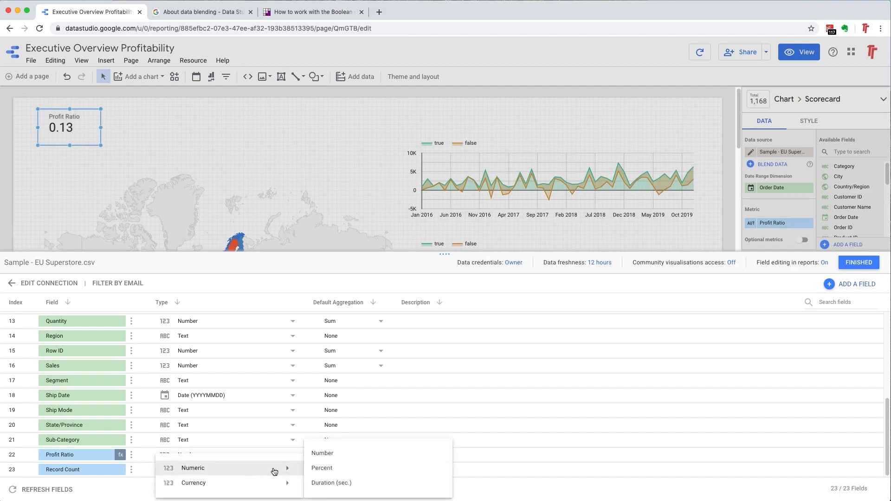
left_click(333, 470)
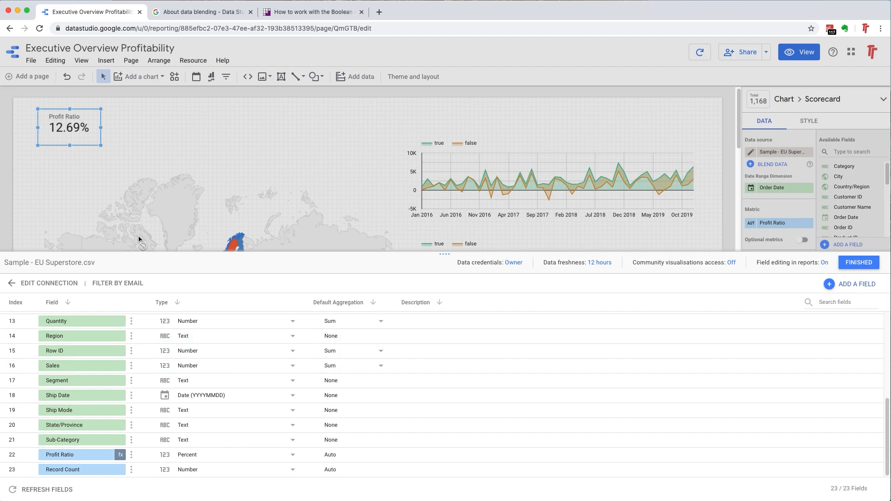
left_click(854, 263)
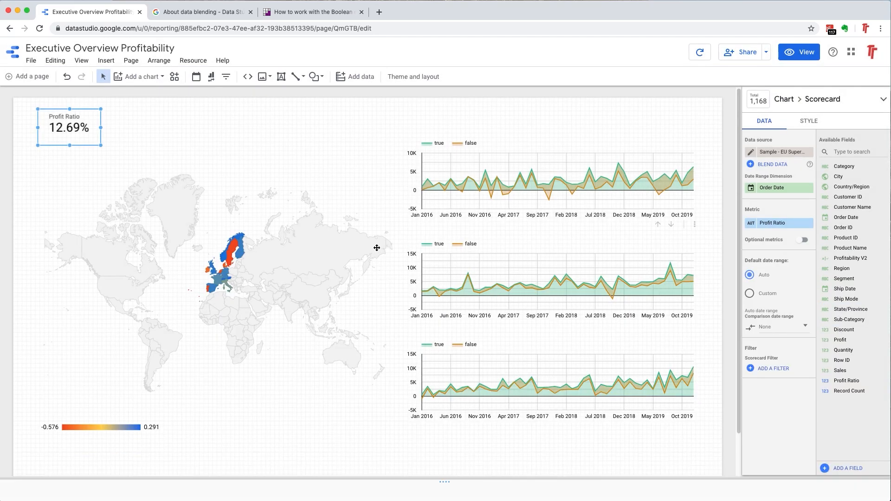
Shift the Profit Ratio scorecard toward the map's centre and add a Sales scorecard in the freed space above the map's left edge
left_click_drag(73, 118, 197, 114)
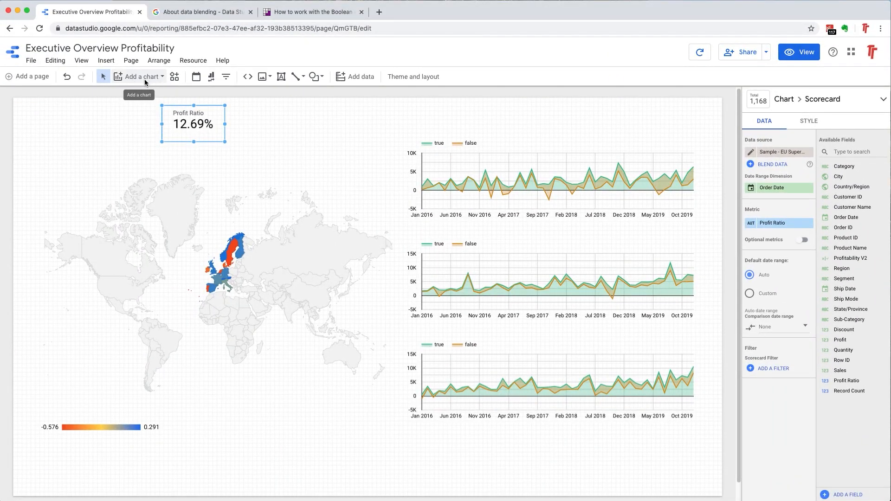
left_click(144, 78)
left_click(127, 135)
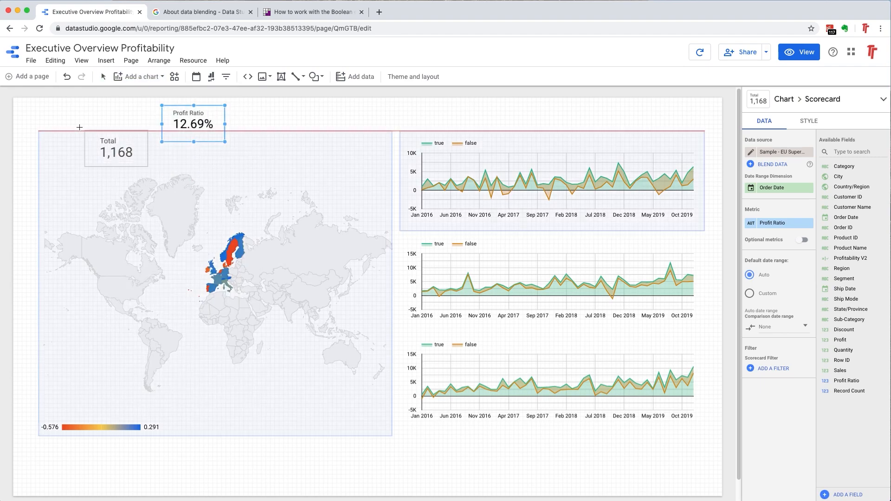
left_click(77, 108)
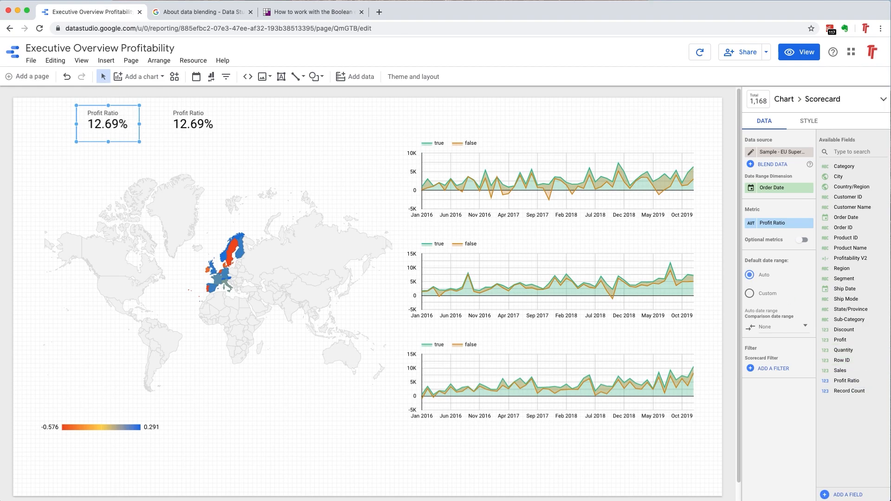
left_click_drag(866, 370, 781, 222)
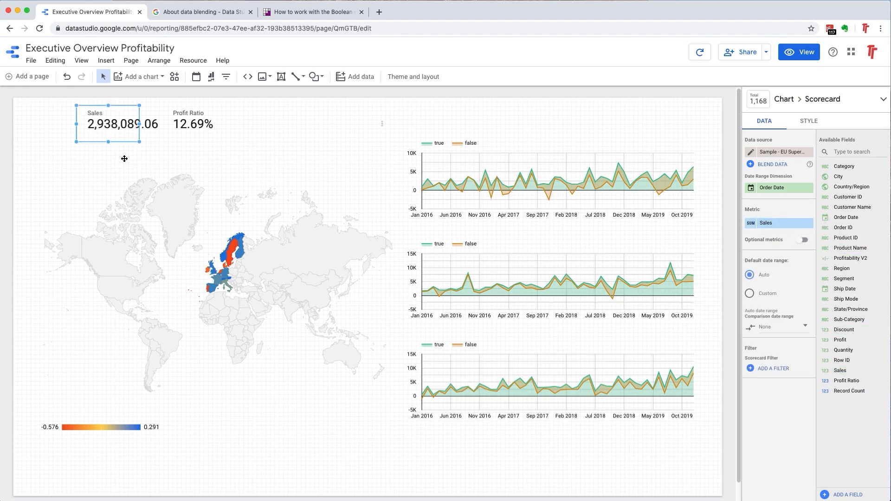
left_click_drag(110, 124, 83, 129)
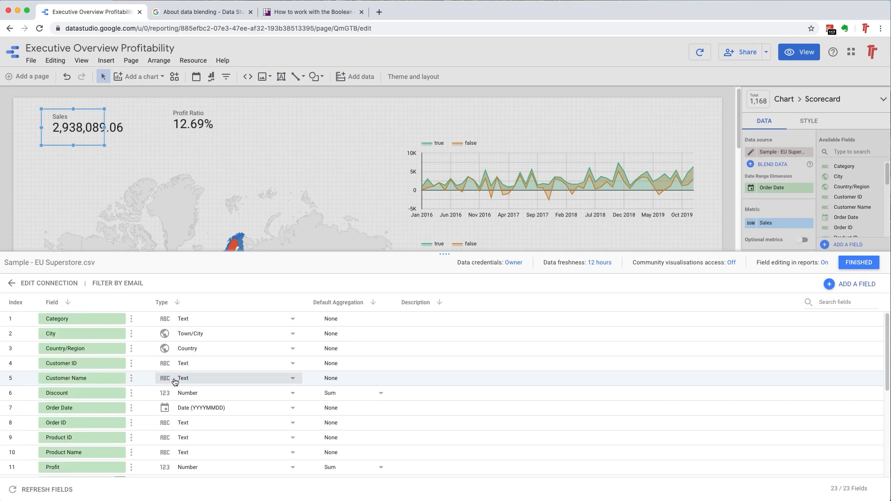
Set the Profit field's type to Currency (GBP - British Pound Sterling) in the Sample - EU Superstore data source
scroll(260, 439, "down", 1)
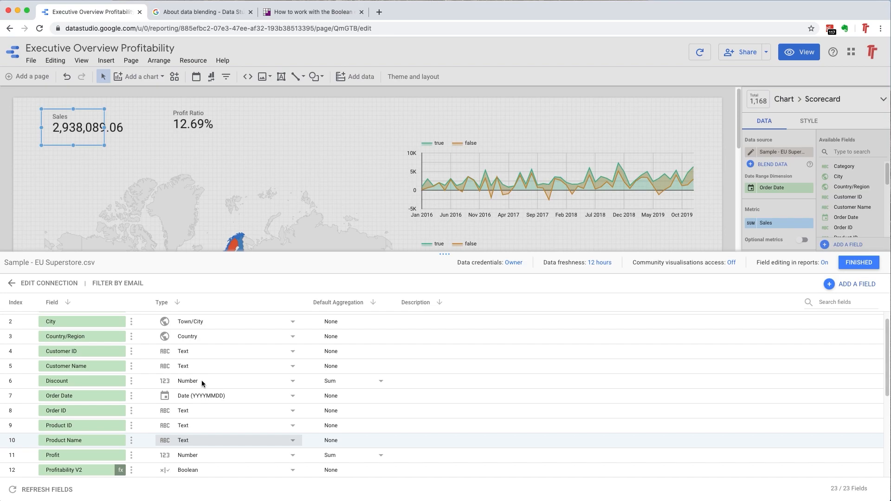
scroll(202, 380, "down", 5)
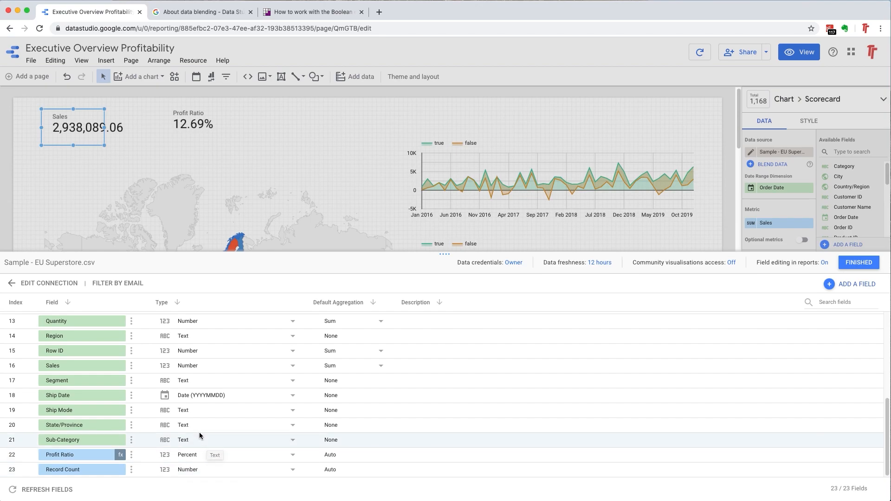
scroll(202, 422, "up", 2)
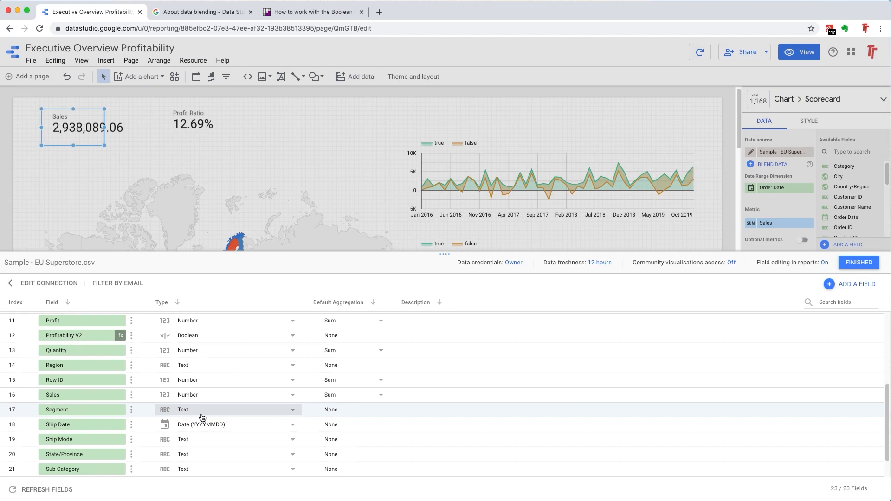
scroll(202, 418, "up", 2)
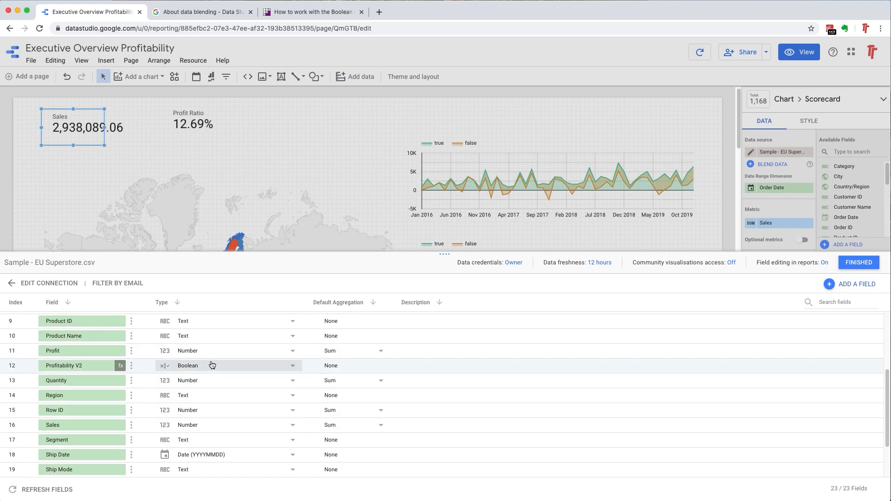
left_click(291, 354)
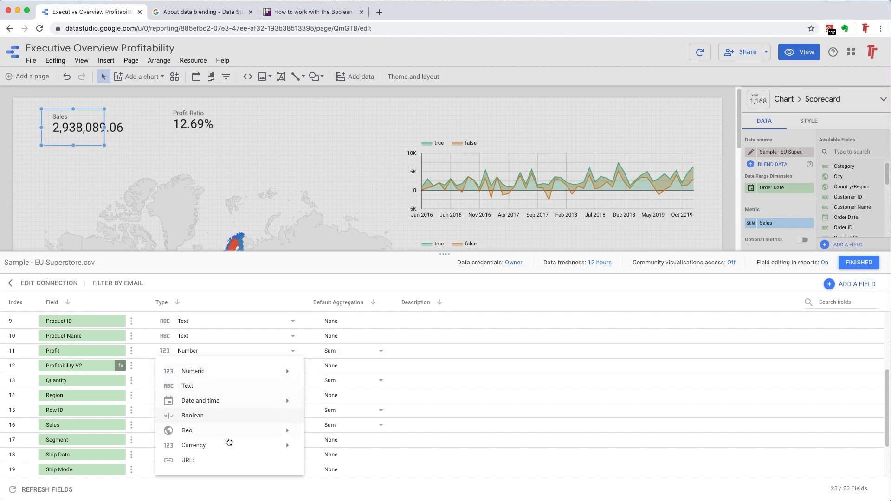
mouse_move(259, 445)
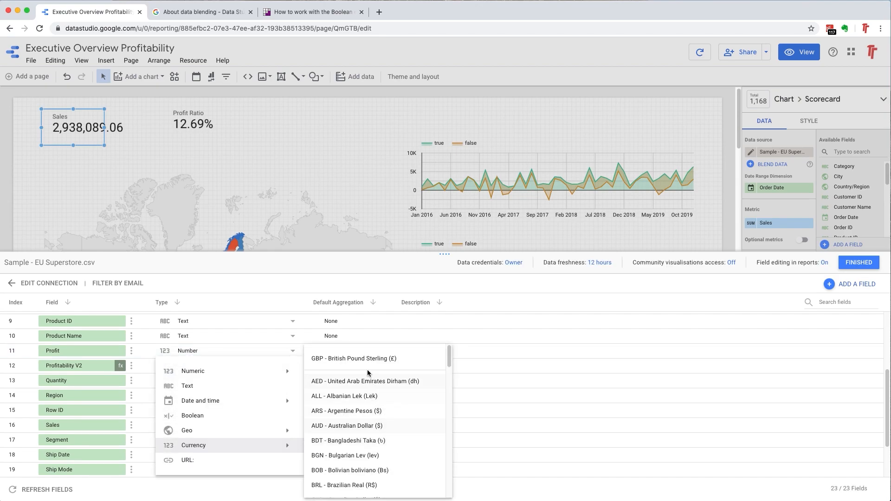
left_click(363, 358)
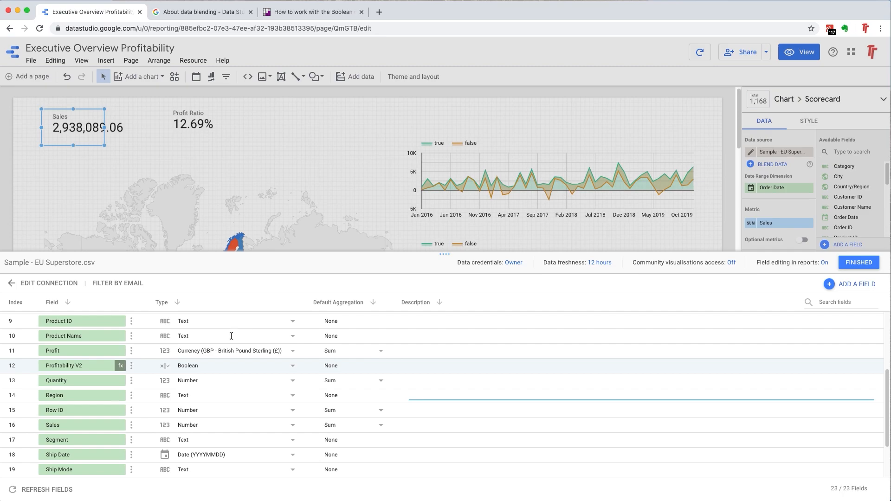
Search the data source's fields for "sales" and set the Sales field's type to Currency (GBP - British Pound Sterling)
scroll(231, 366, "up", 1)
scroll(230, 367, "up", 1)
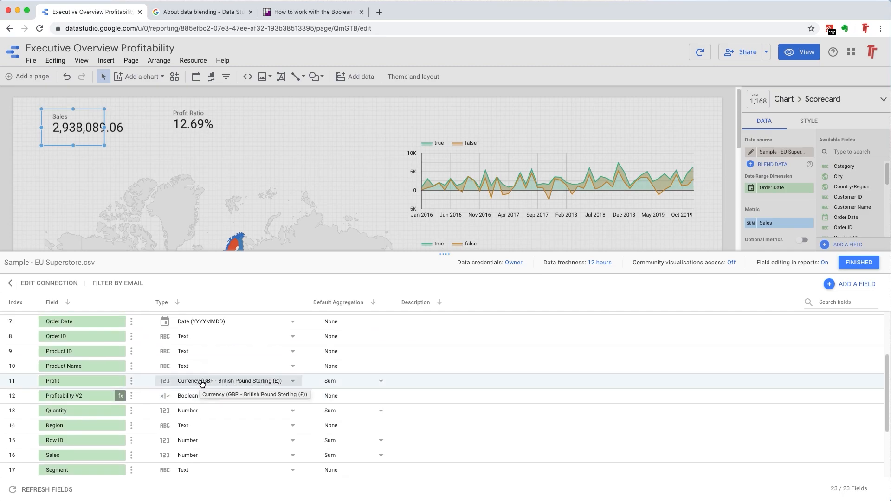
scroll(214, 367, "up", 1)
scroll(214, 367, "up", 3)
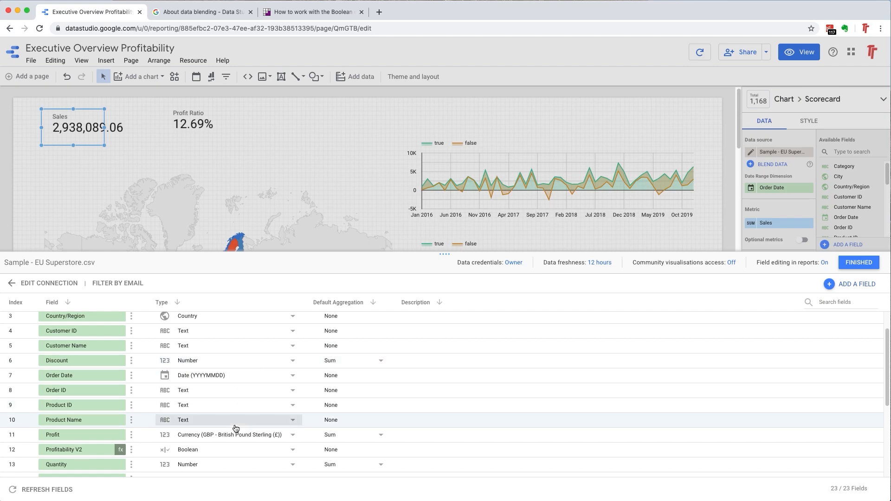
scroll(236, 424, "up", 2)
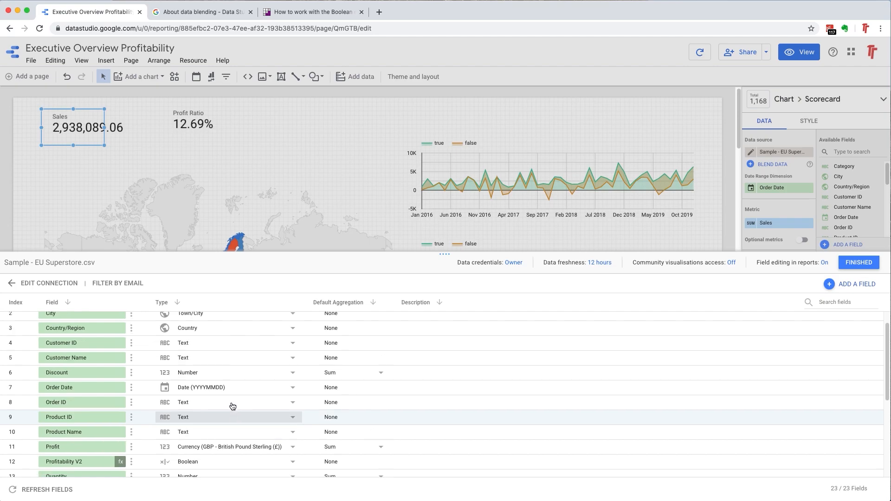
left_click(841, 302)
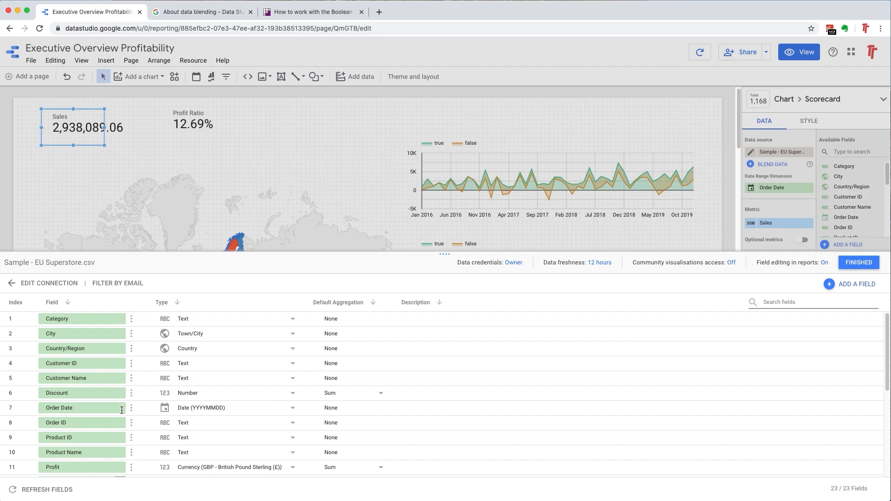
type("sales")
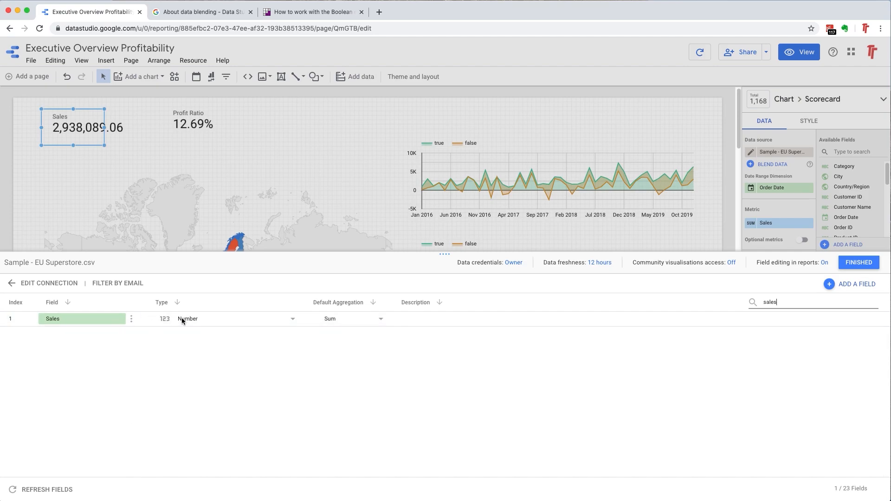
left_click(286, 320)
left_click(287, 320)
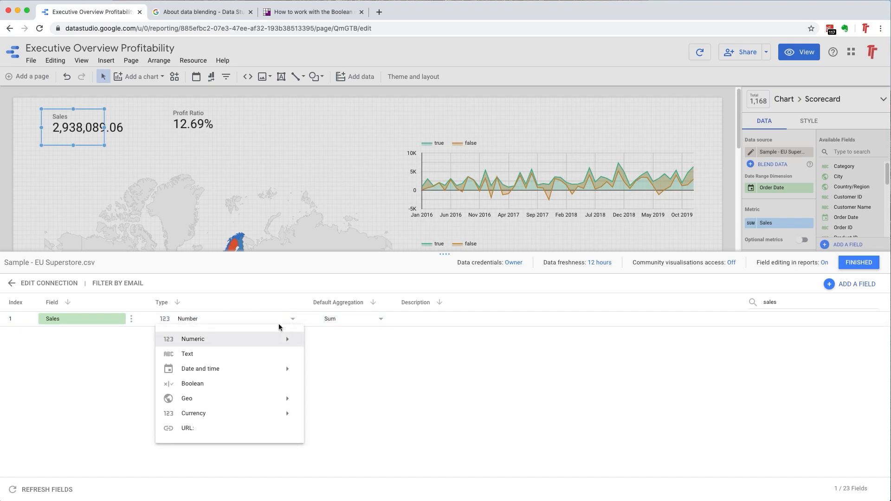
mouse_move(227, 402)
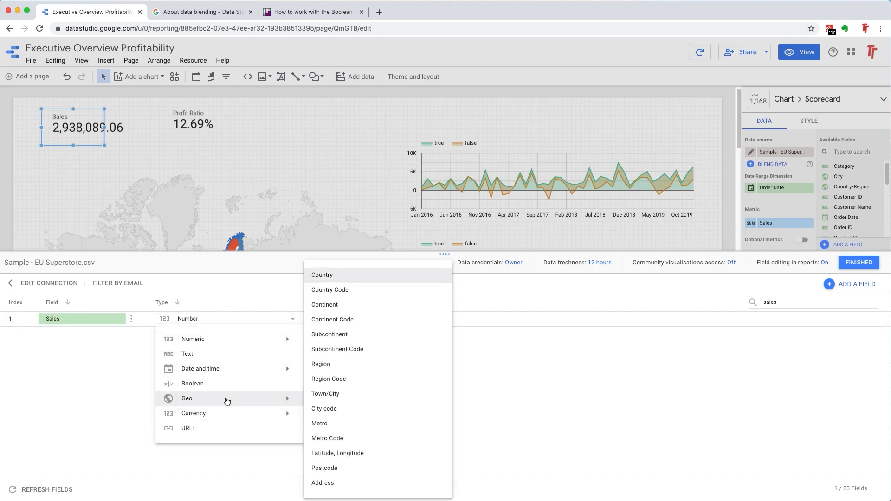
mouse_move(227, 341)
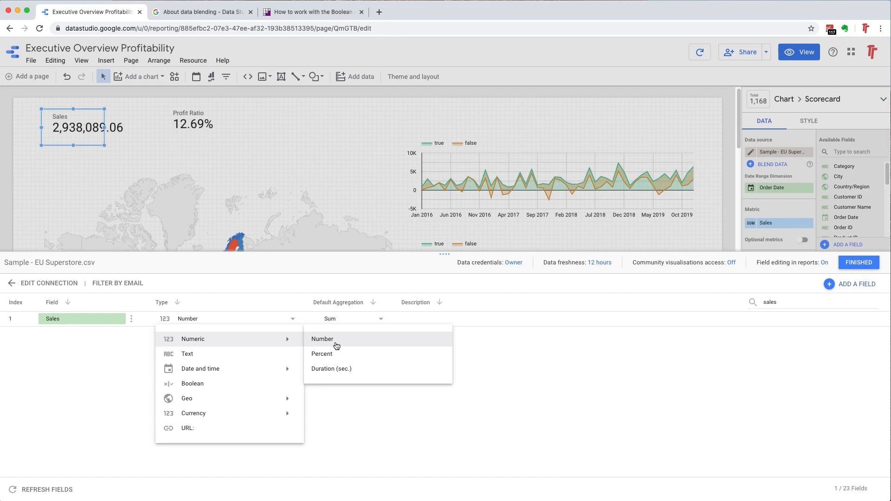
mouse_move(260, 413)
left_click(353, 359)
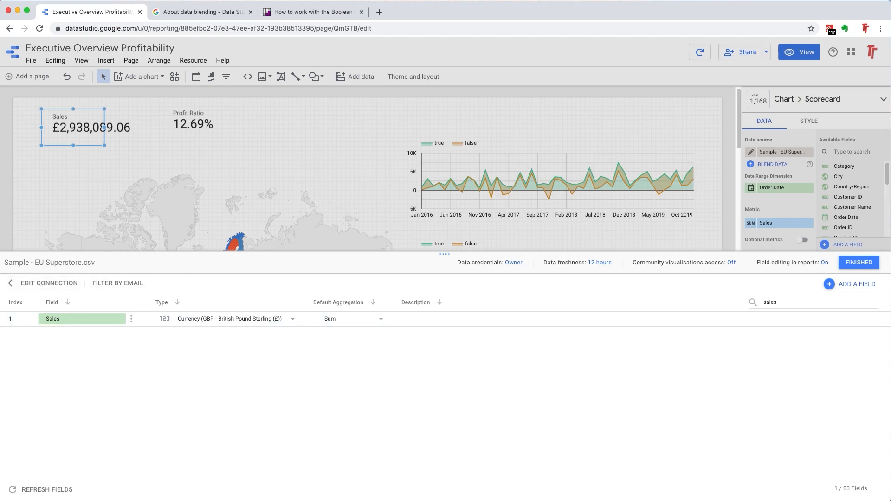
Clear the field search and look over the types and default aggregations of the Profit, Quantity and Sales fields
left_click(805, 306)
key("BackSpace")
key("BackSpace")
key("BackSpace")
key("BackSpace")
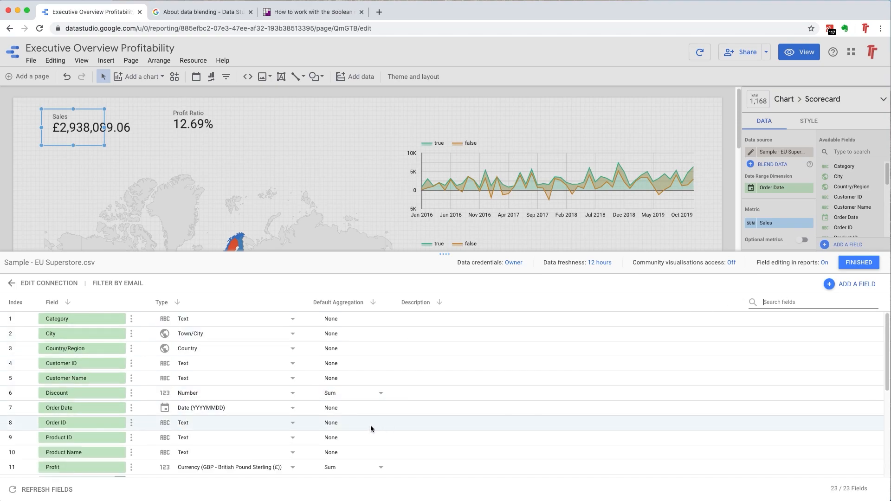
scroll(278, 408, "down", 5)
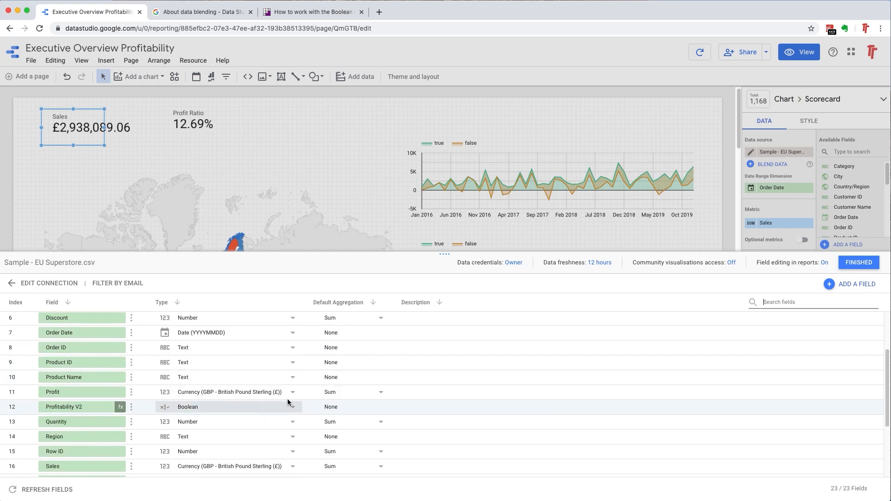
scroll(252, 431, "down", 1)
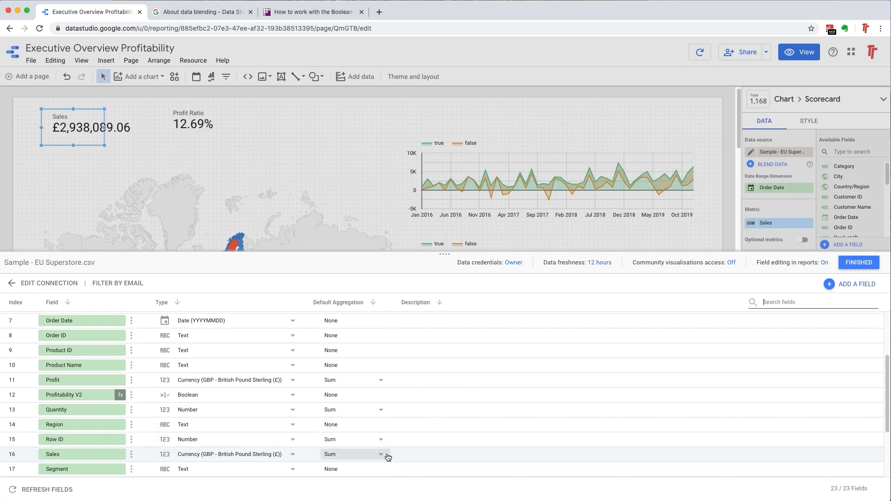
Check the summary figures in Tableau's Superstore dashboard, and widen the Sales scorecard in the Data Studio report to fit its full value
left_click(428, 453)
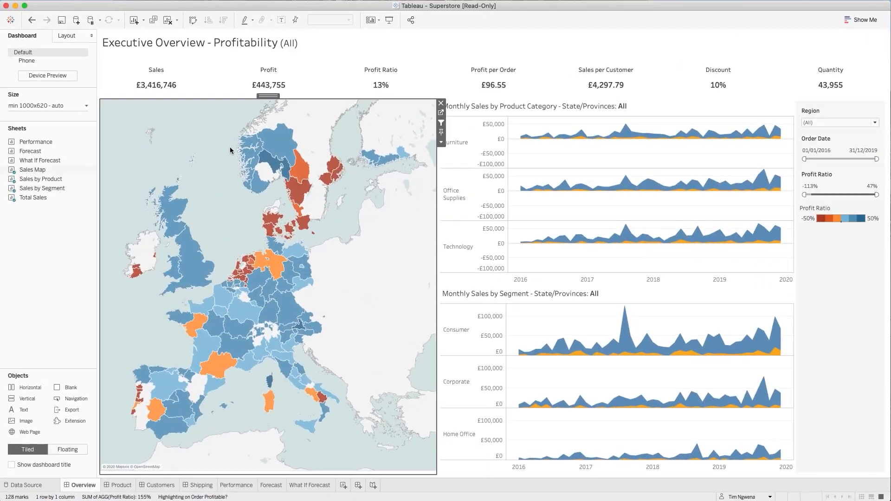
mouse_move(173, 91)
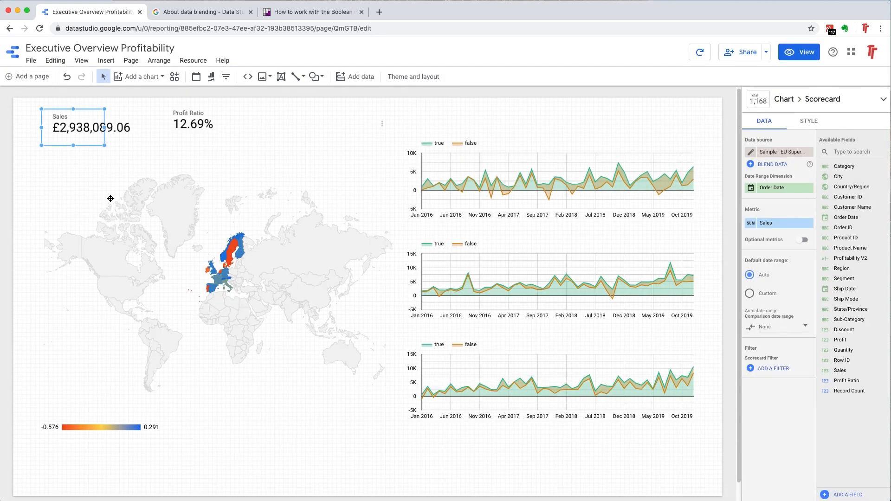
left_click_drag(104, 127, 142, 127)
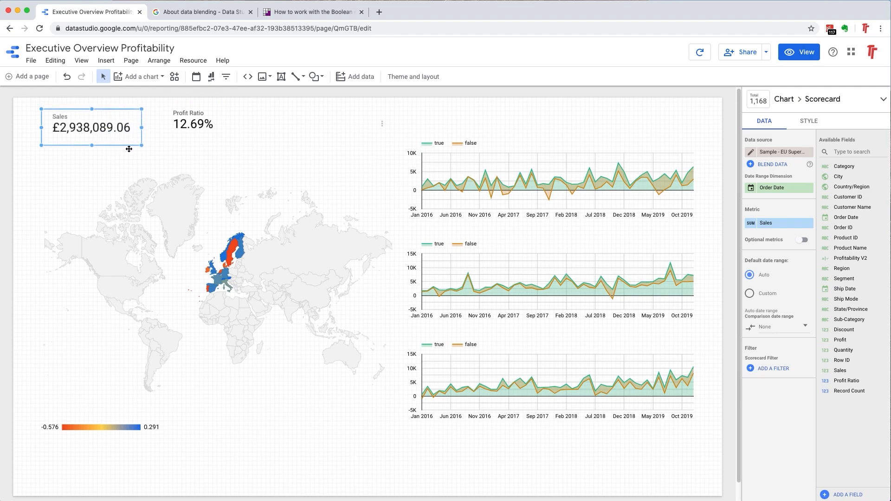
left_click(787, 328)
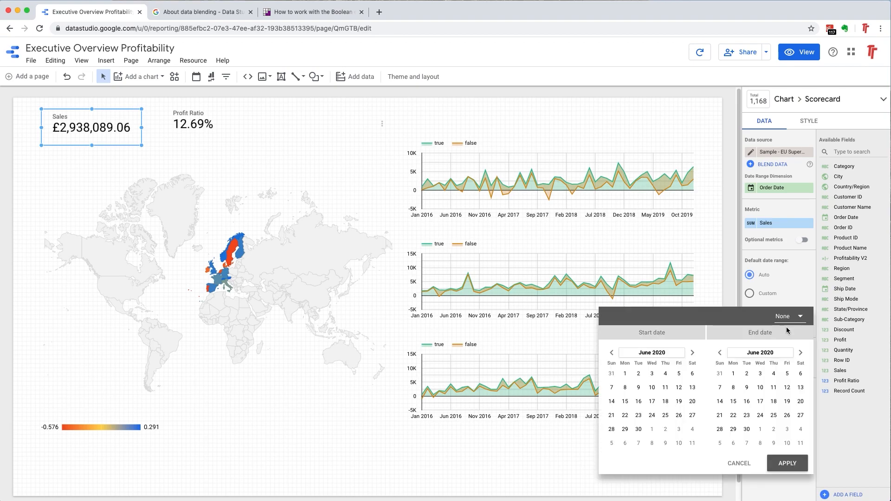
left_click(832, 416)
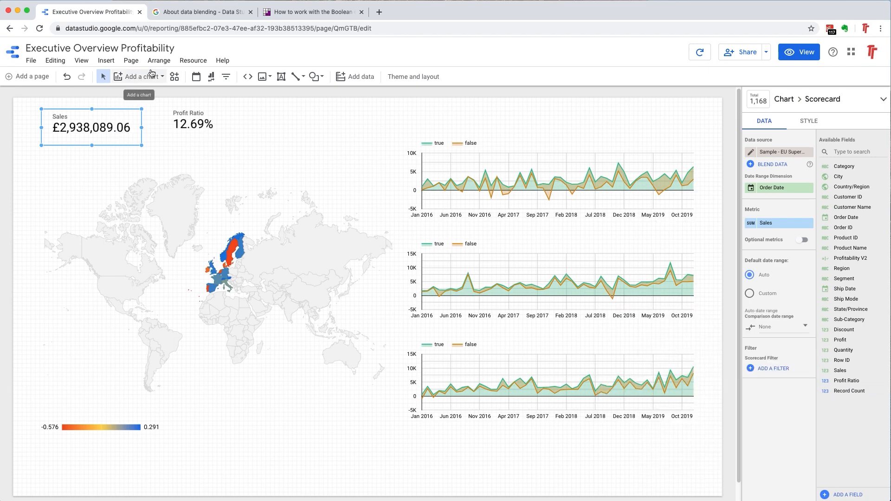
left_click(166, 63)
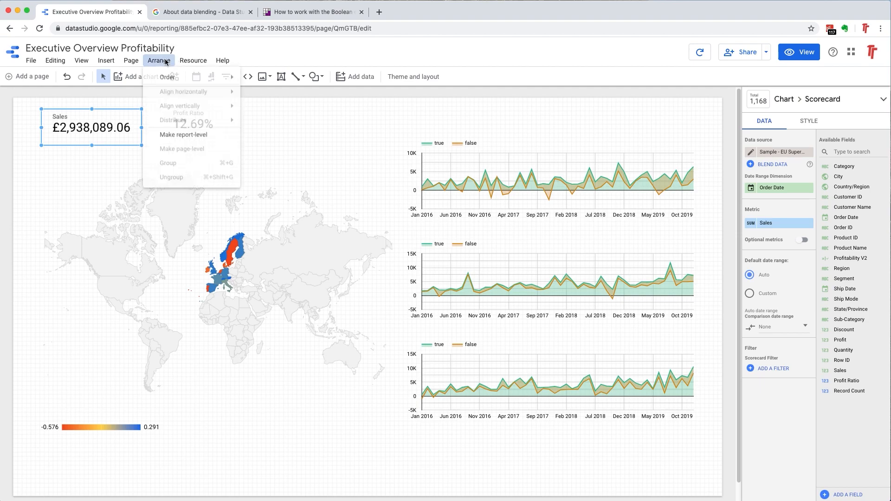
left_click(193, 65)
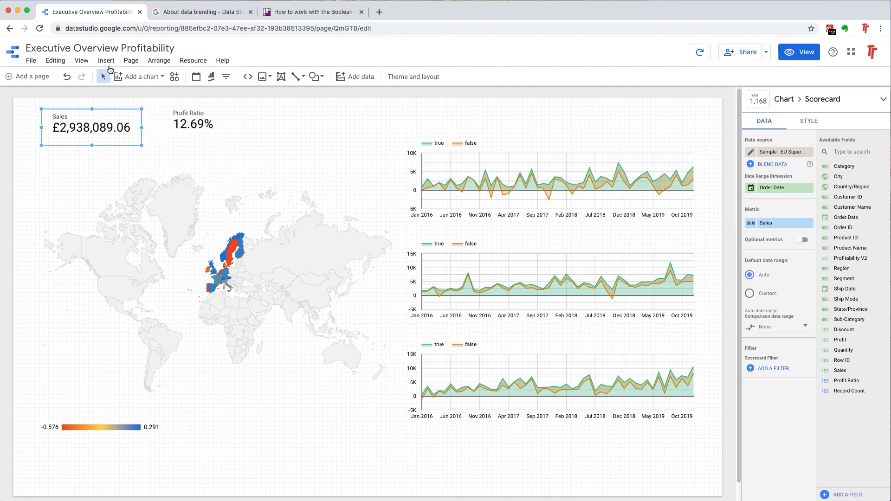
left_click(79, 64)
left_click(280, 151)
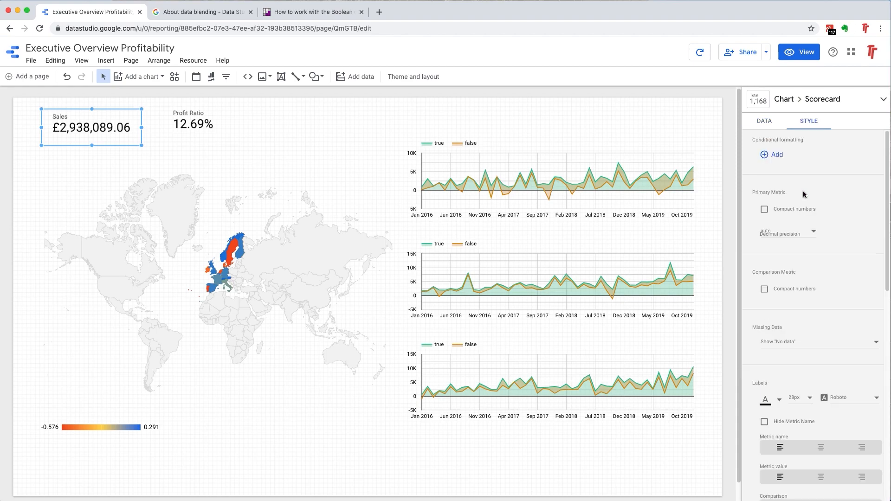
Set the decimal precision of the Sales scorecard's primary metric to 0
left_click(811, 238)
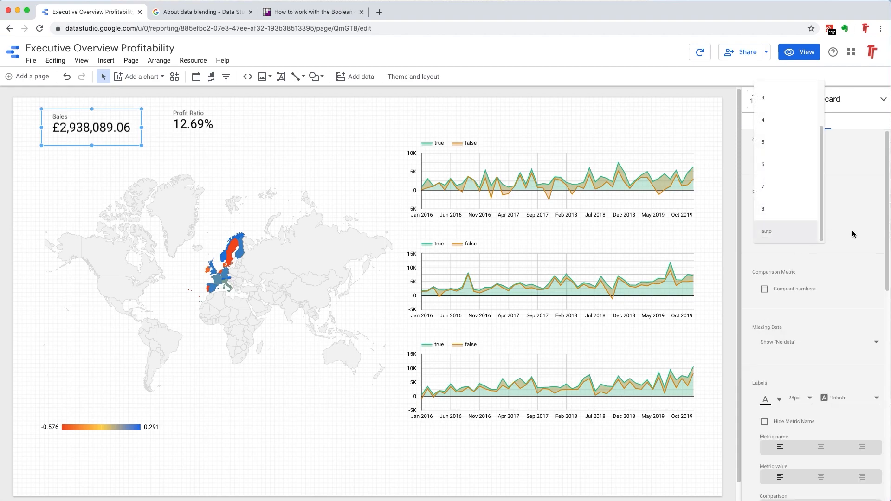
left_click_drag(820, 138, 815, 96)
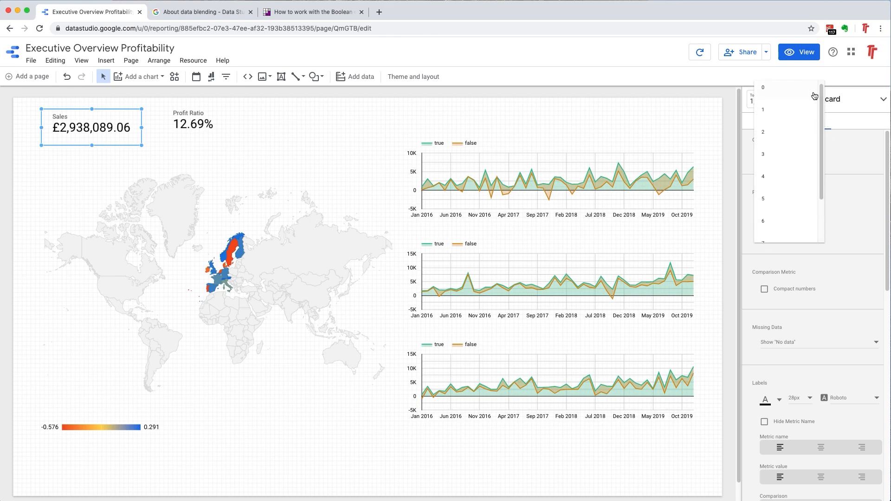
left_click(782, 96)
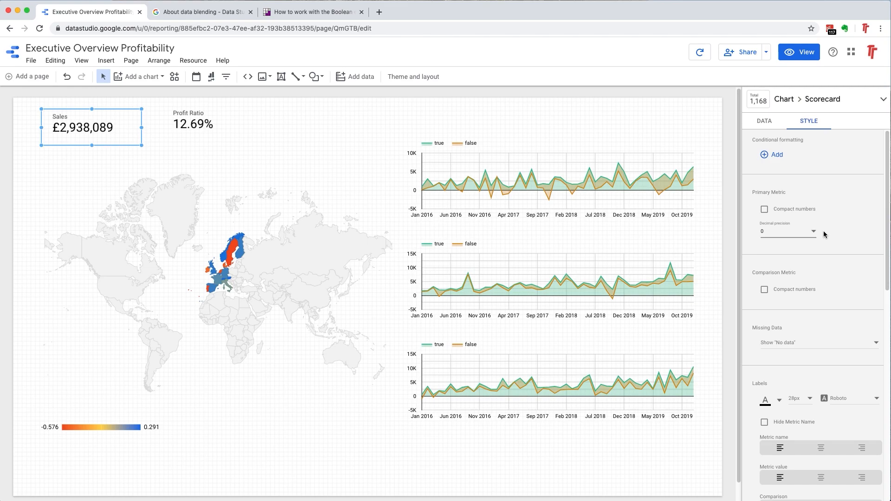
Enable compact numbers for the Sales scorecard's primary metric, keeping the decimal precision on auto
left_click(764, 209)
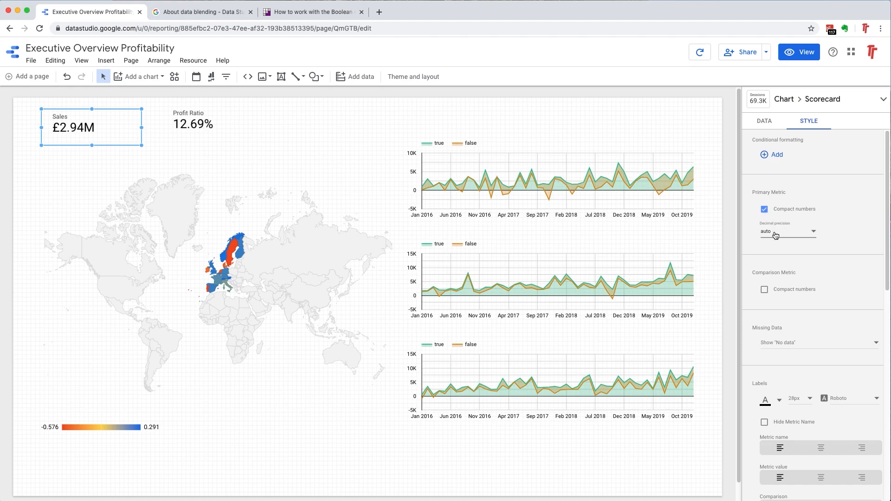
left_click(776, 235)
left_click(834, 205)
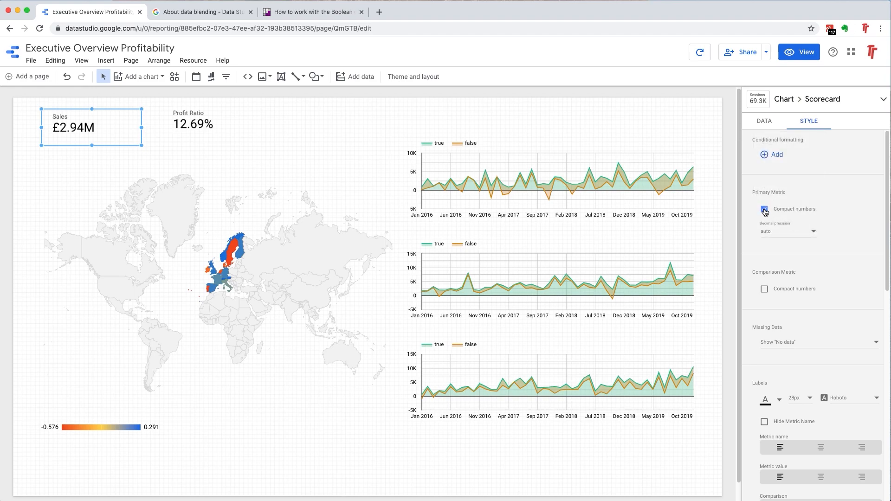
left_click(765, 212)
left_click(765, 211)
left_click(765, 212)
left_click(765, 211)
Try compact numbers on the Sales scorecard's comparison metric, turn it off again and return to the data settings
left_click(765, 290)
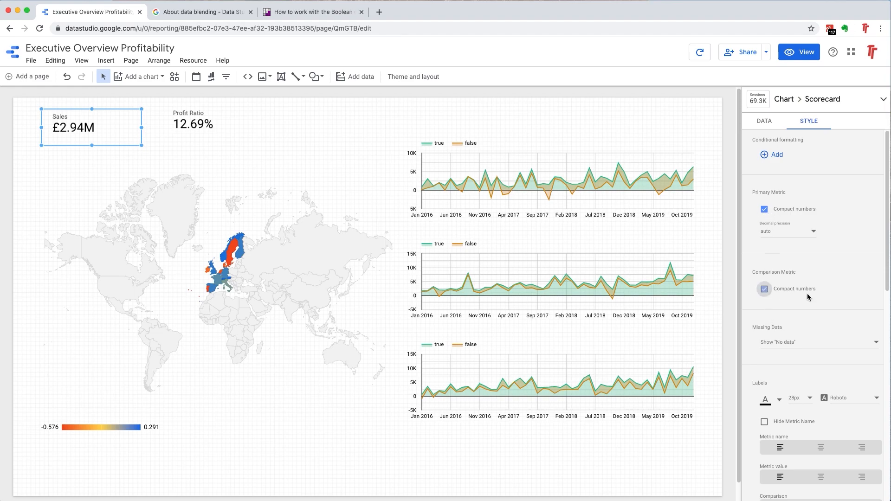
left_click(764, 289)
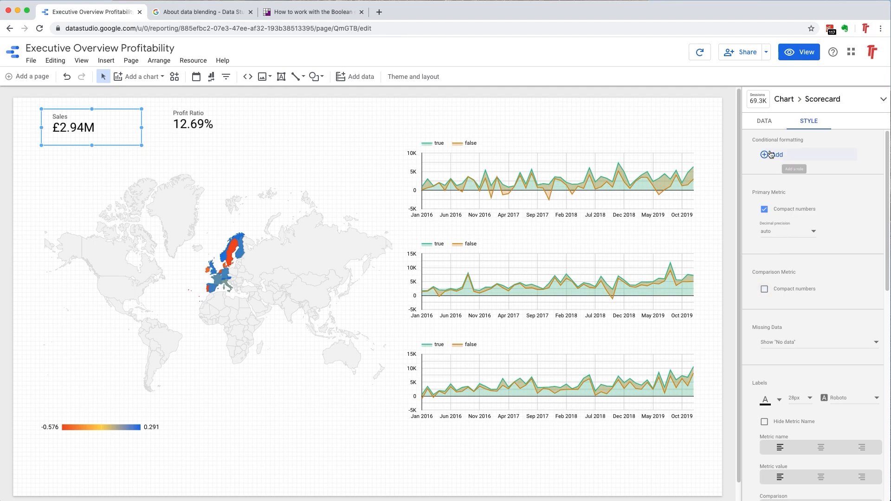
left_click(769, 121)
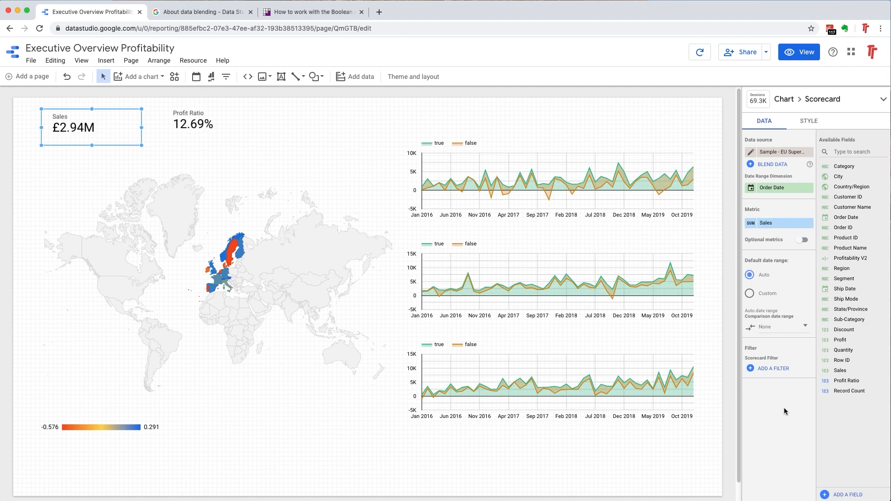
Set the comparison date range of the Sales scorecard to Previous year
left_click(776, 327)
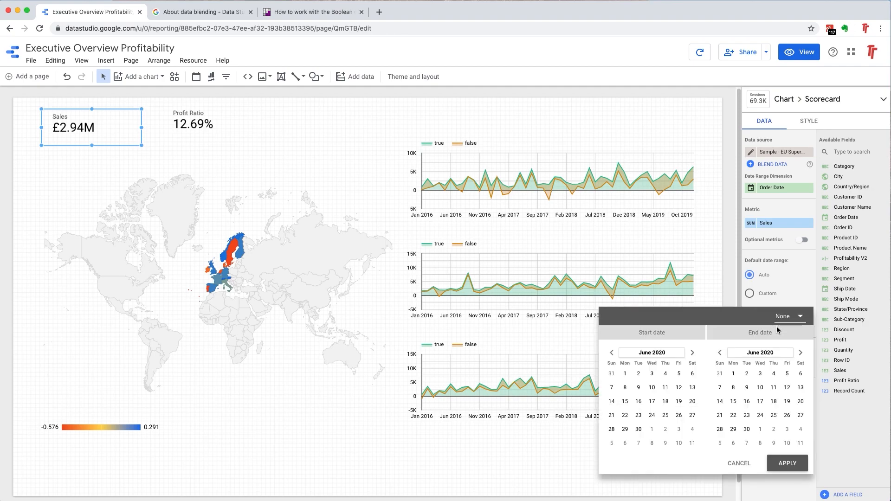
left_click(795, 324)
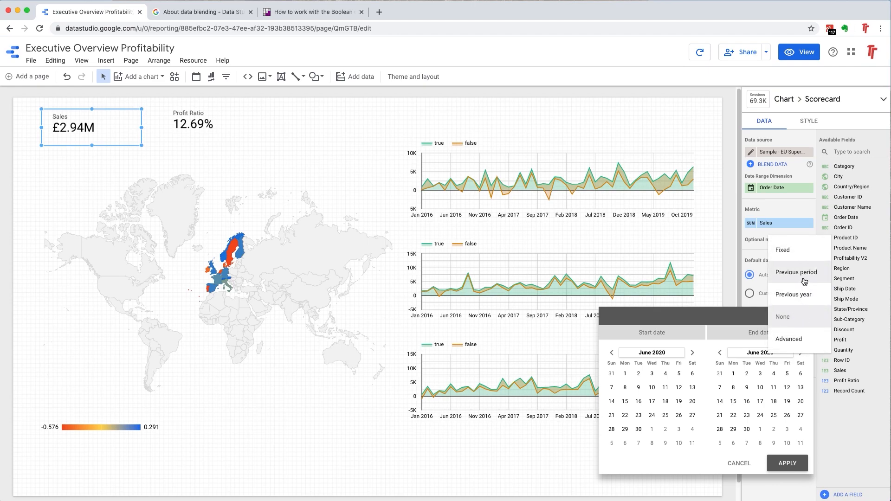
left_click(795, 295)
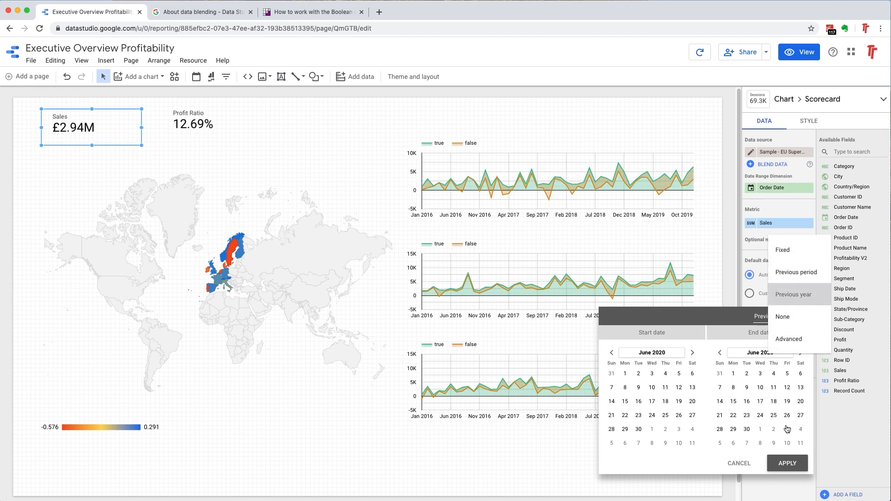
left_click(793, 466)
left_click(794, 464)
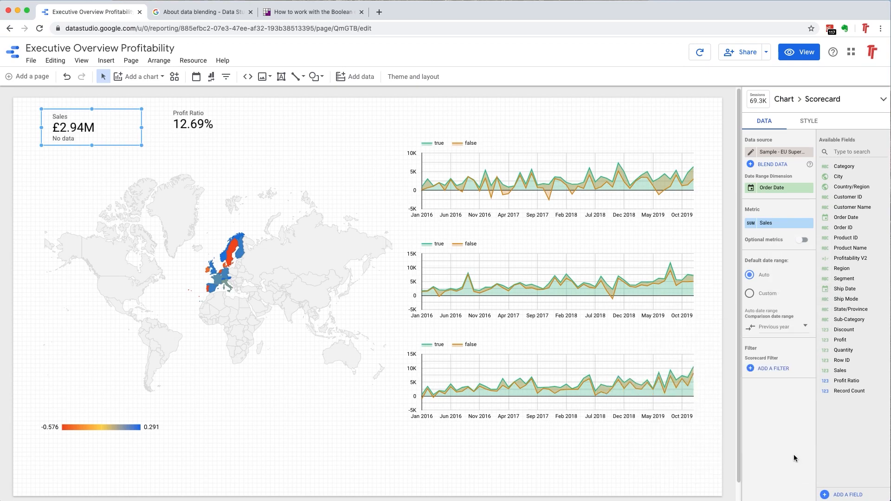
Move the start-date calendar of the Sales scorecard's comparison range back to February 2020 and reapply Previous year
left_click(794, 328)
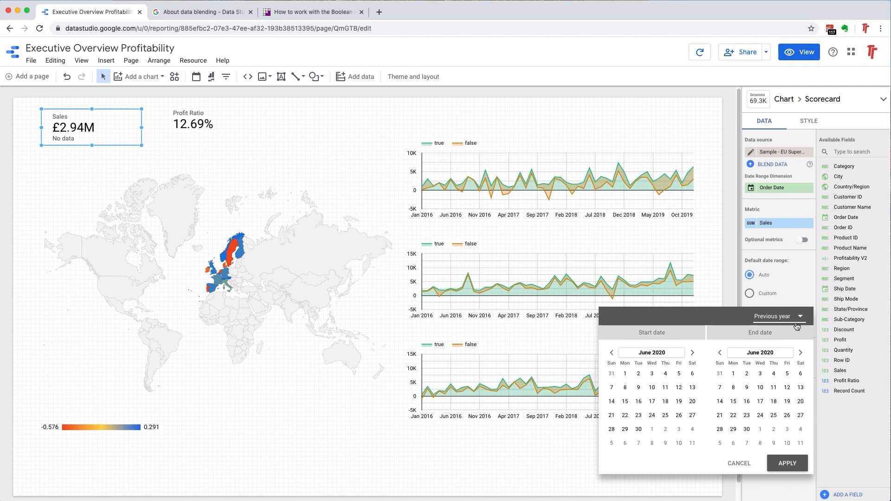
left_click(611, 353)
left_click(612, 353)
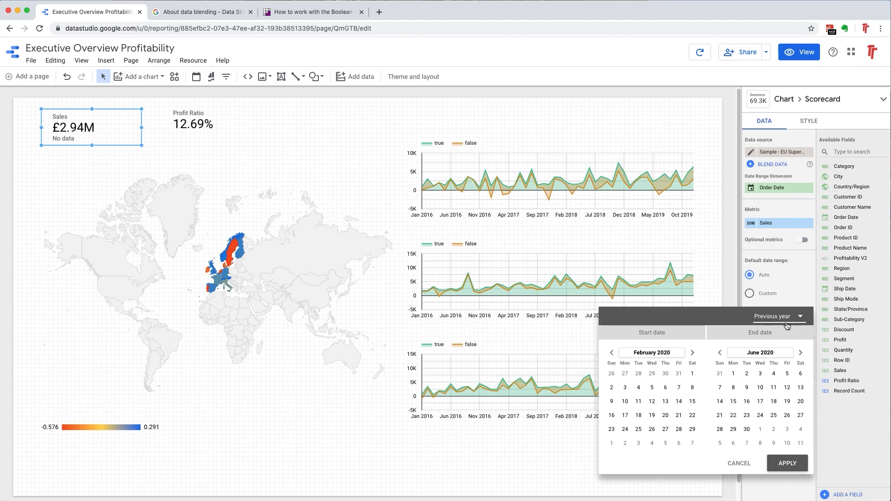
left_click(788, 464)
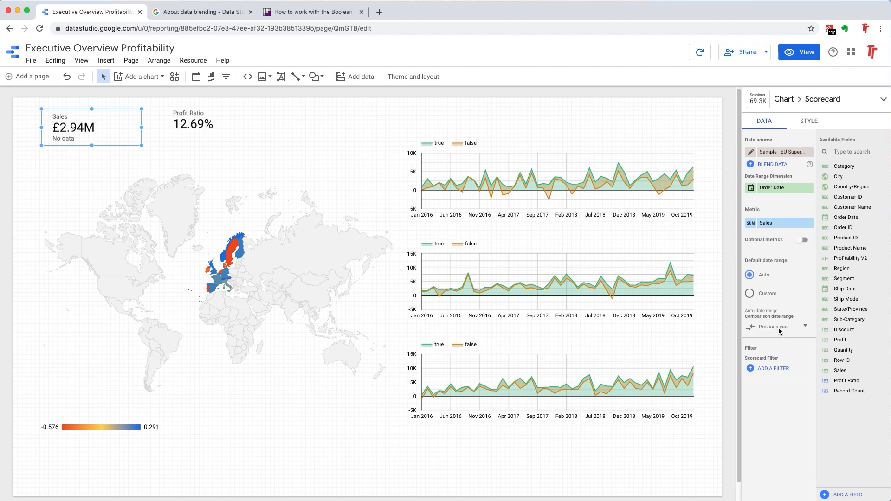
Set the Profit Ratio scorecard's default date range to Custom and its comparison date range to Previous period
left_click(200, 111)
left_click(776, 328)
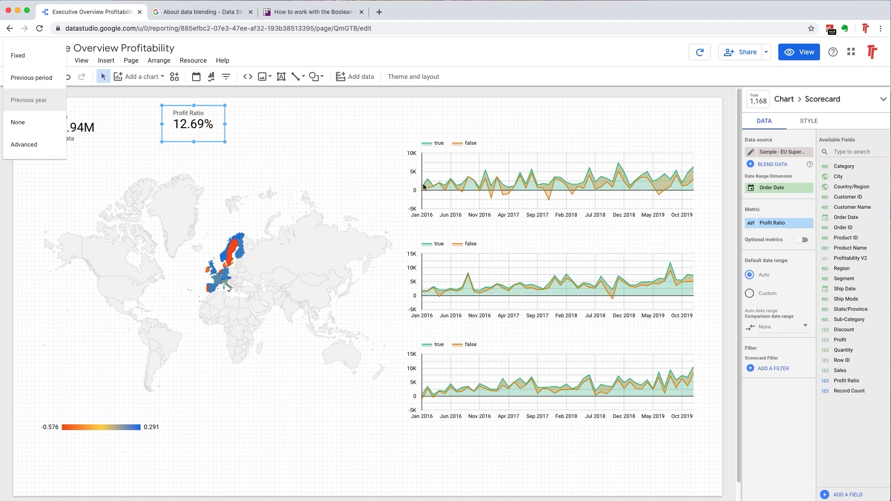
left_click(320, 148)
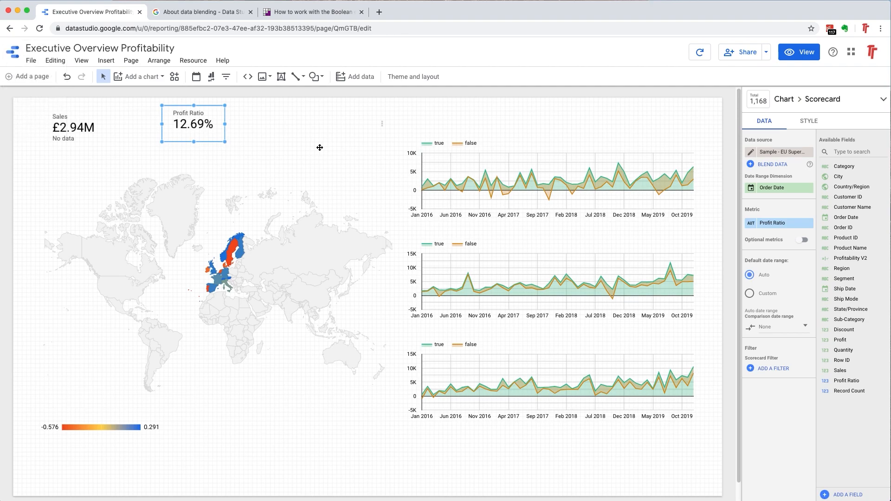
left_click(762, 327)
left_click(801, 293)
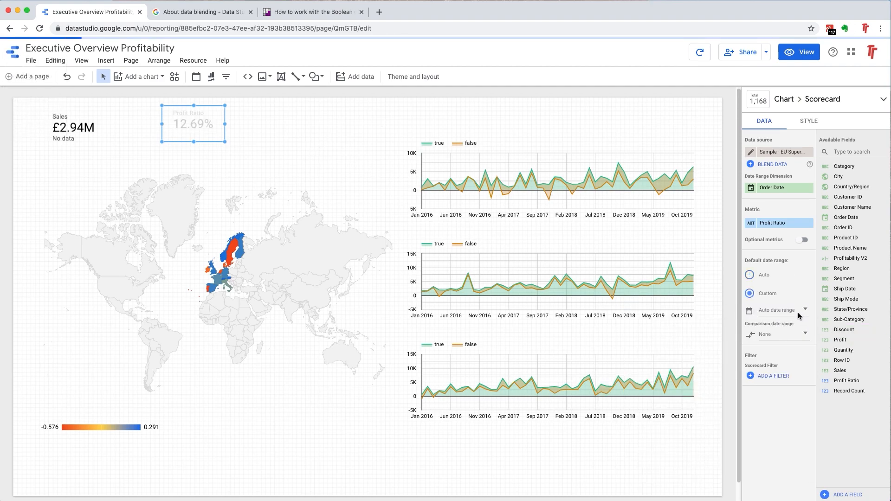
left_click(791, 335)
left_click(791, 315)
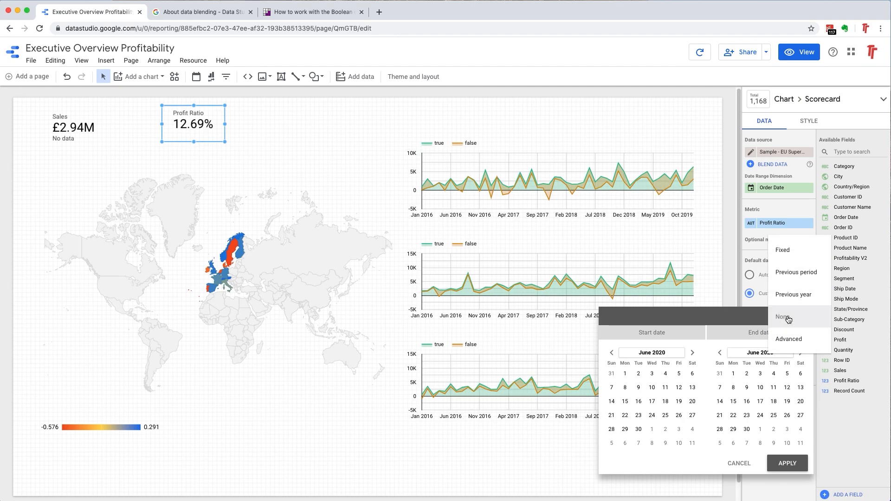
left_click(808, 273)
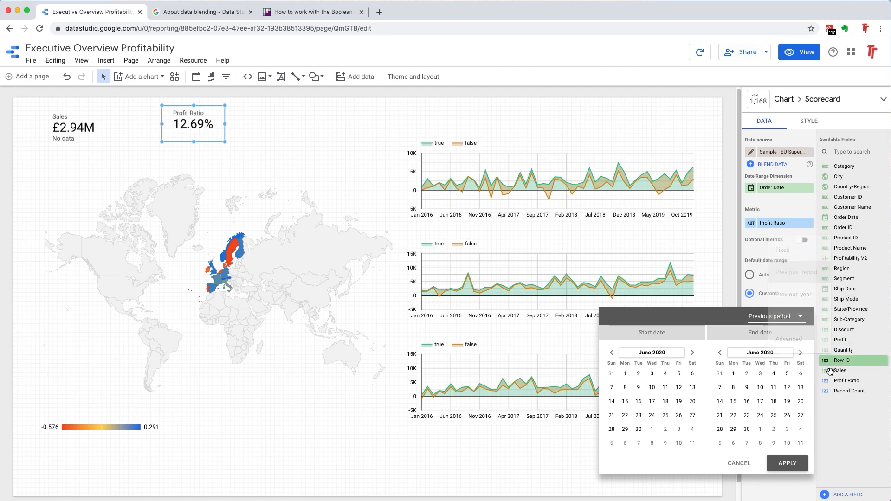
left_click(789, 463)
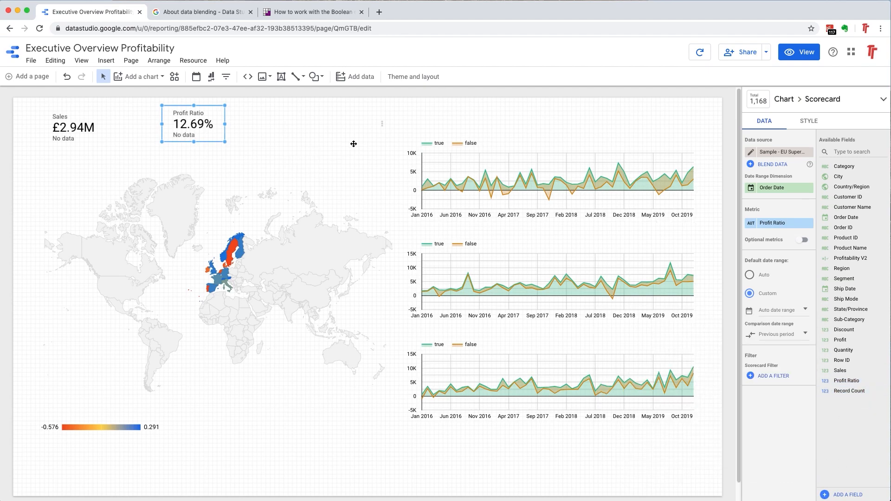
Narrow the Sales scorecard and line up the Profit Ratio scorecard in its row, leaving a scorecard-wide gap between them
left_click_drag(207, 133, 193, 137)
left_click(132, 131)
left_click_drag(152, 127, 115, 127)
left_click(171, 128)
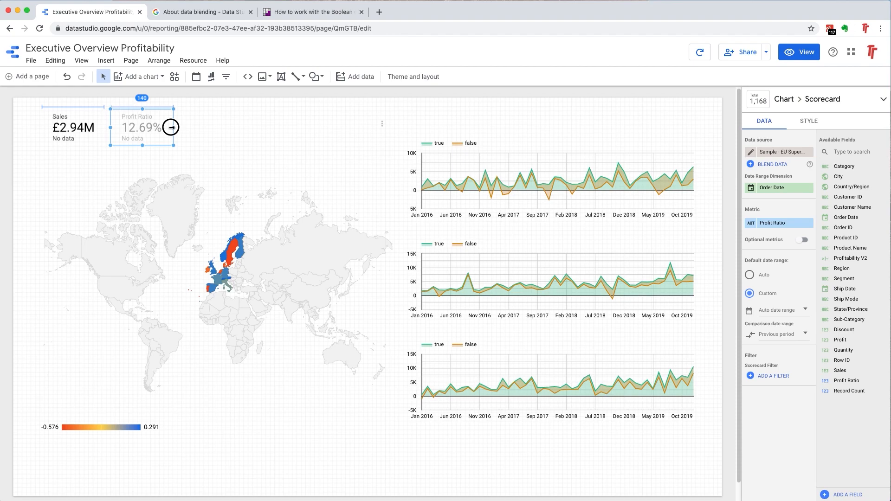
left_click(234, 125)
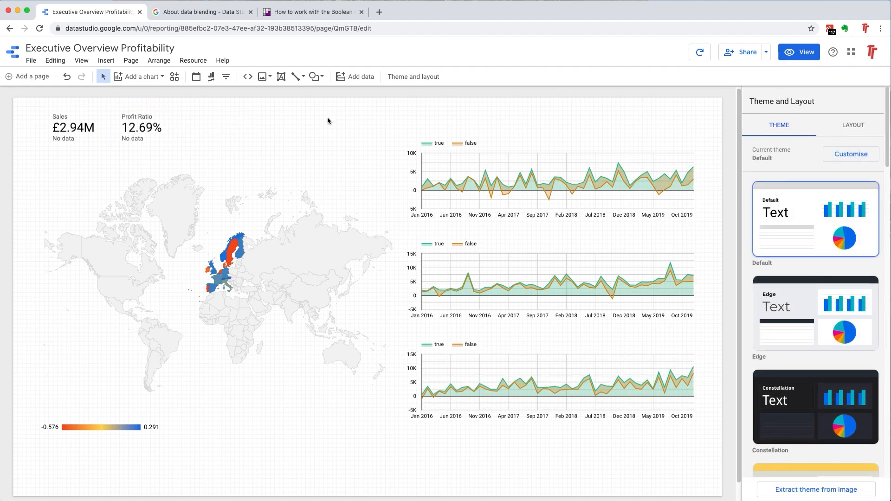
left_click_drag(145, 132, 216, 127)
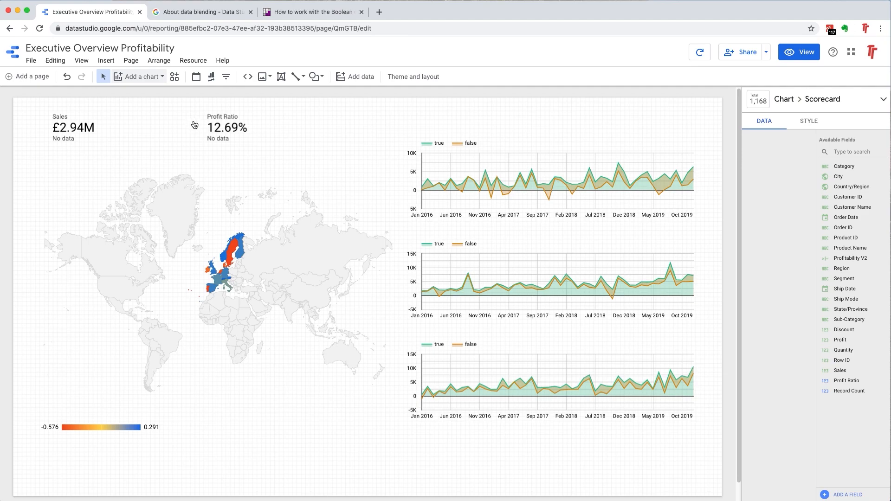
Add a scorecard between the Sales and Profit Ratio scorecards and set its metric to Profit
left_click(139, 76)
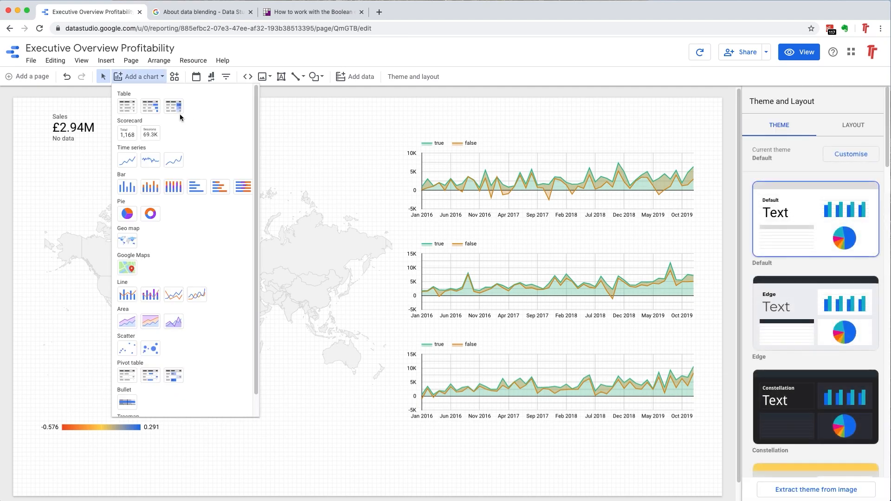
left_click(127, 133)
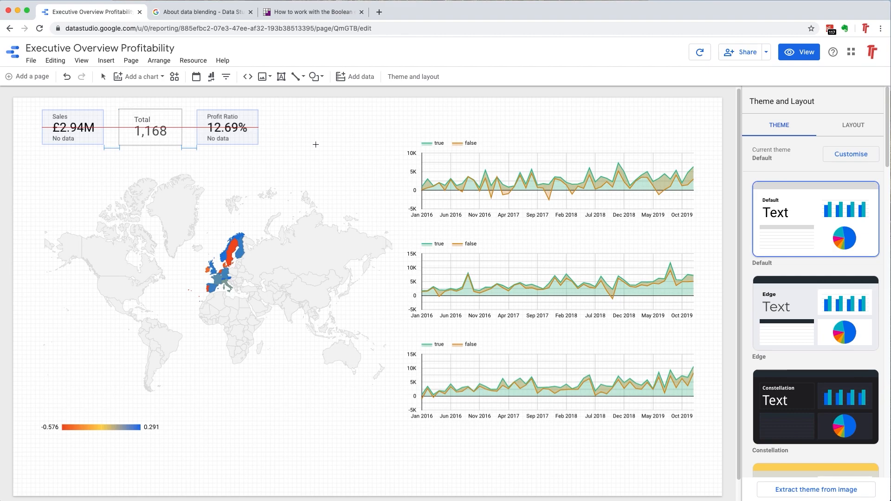
left_click(128, 132)
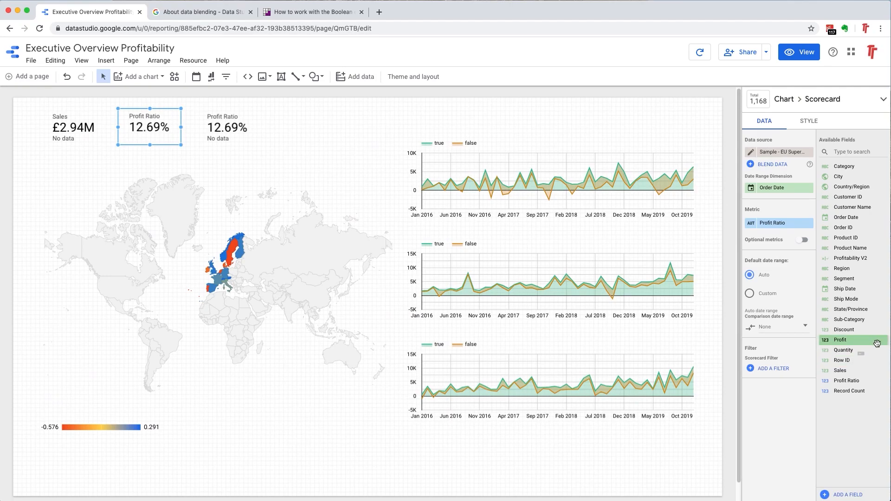
left_click_drag(856, 340, 793, 228)
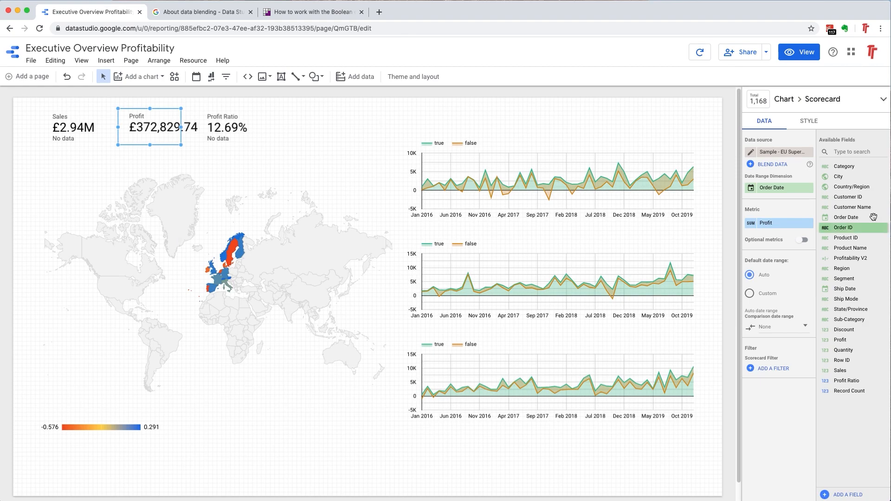
Enable compact numbers for the Profit scorecard's primary metric, leaving its decimal precision on auto
left_click(825, 124)
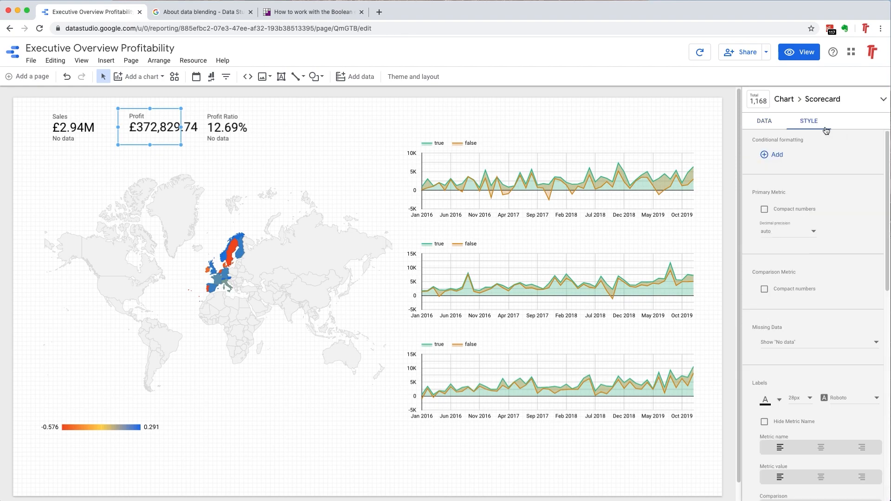
left_click(764, 209)
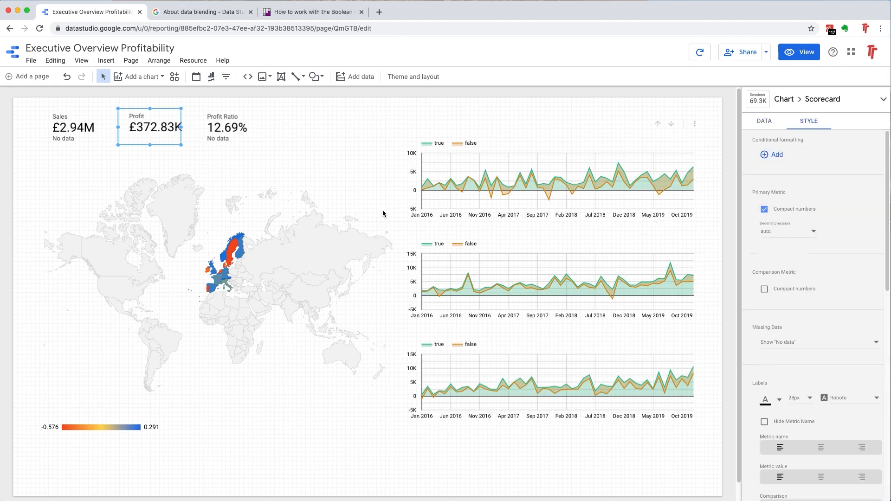
left_click(798, 234)
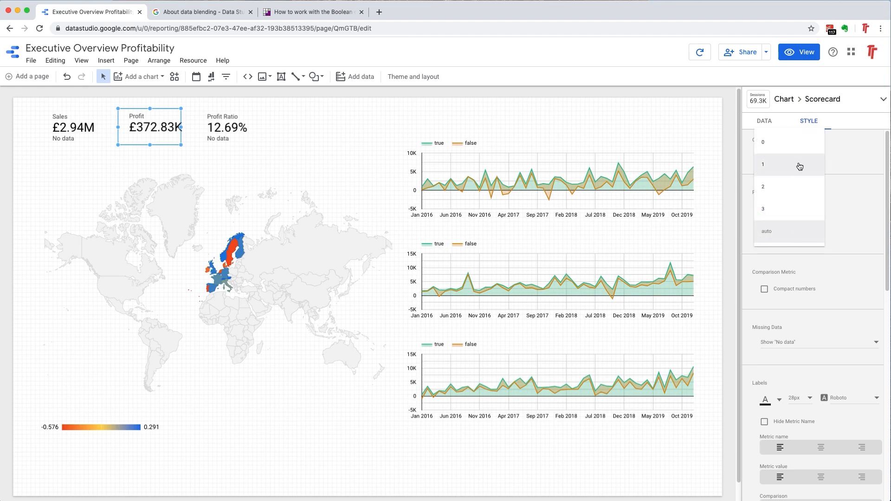
left_click(858, 229)
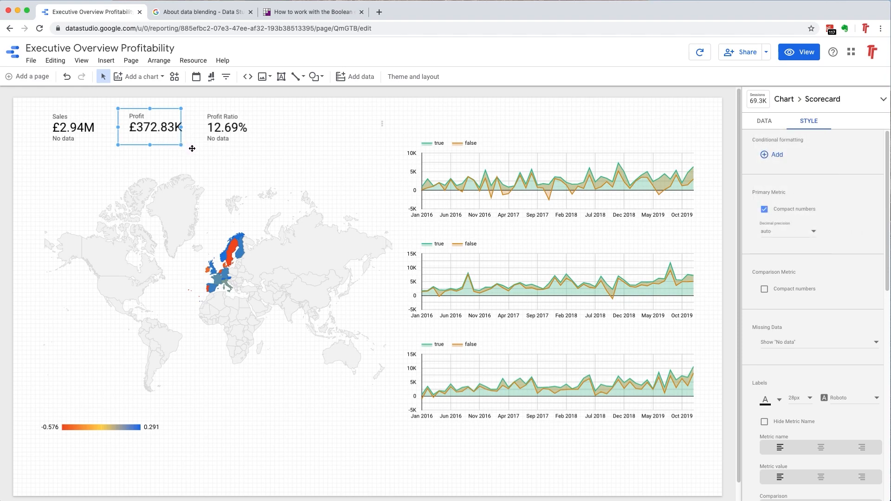
left_click(264, 145)
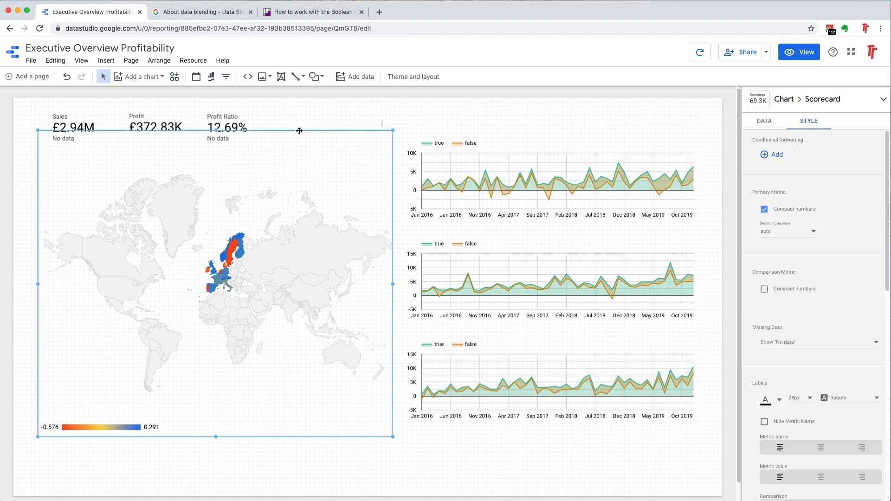
left_click(337, 113)
Set the Profit scorecard's comparison date range to Previous period, and preview the report in view mode before returning to editing
left_click(172, 129)
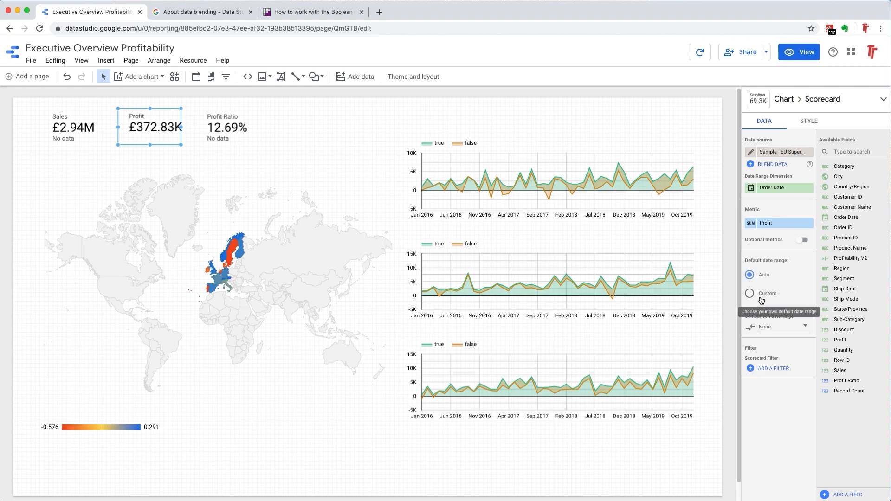
left_click(779, 328)
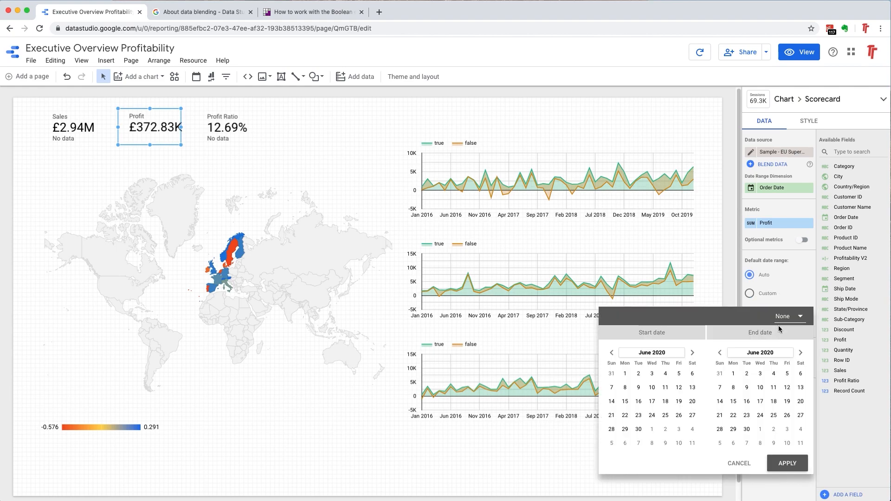
left_click(802, 318)
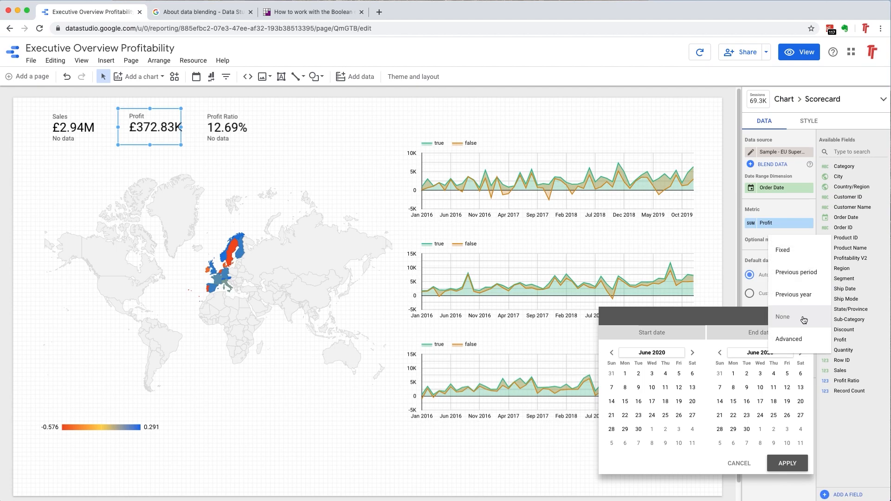
left_click(807, 273)
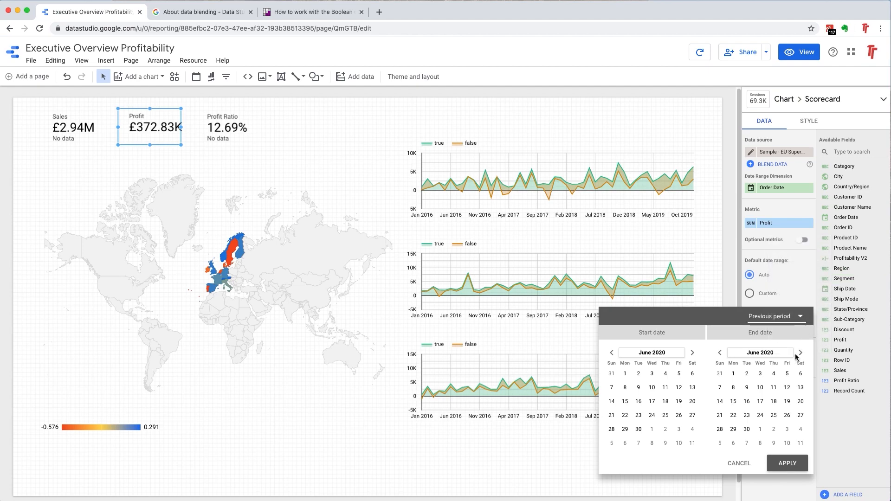
left_click(784, 464)
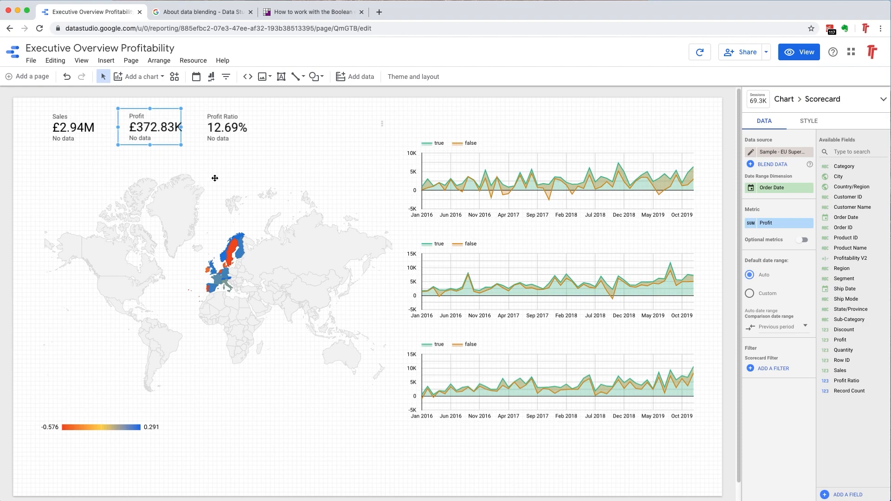
left_click(812, 58)
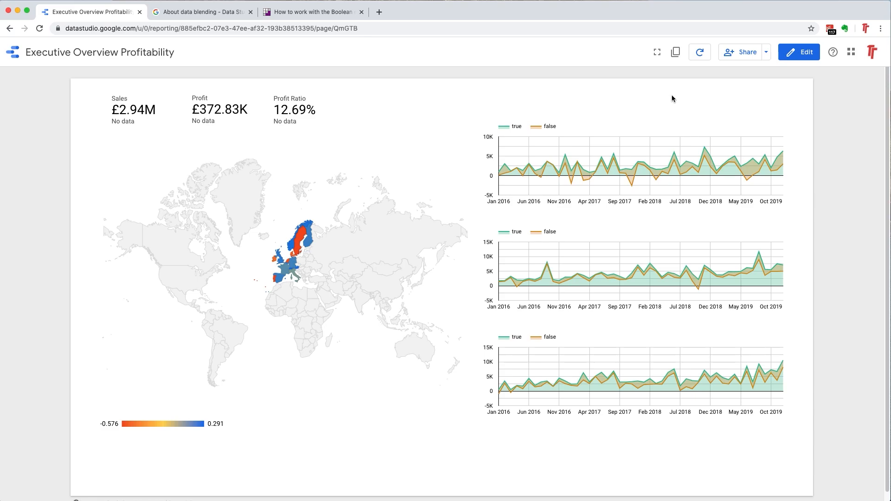
left_click(797, 57)
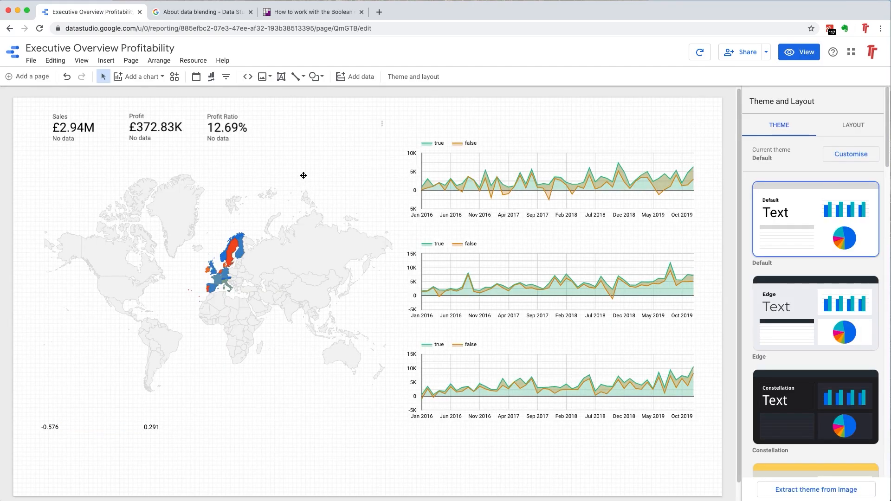
Add a Country/Region filter control above the map and place it beside the Profit Ratio scorecard
left_click(227, 81)
left_click(227, 81)
left_click(227, 82)
left_click(323, 127)
left_click_drag(226, 80, 397, 140)
left_click(226, 76)
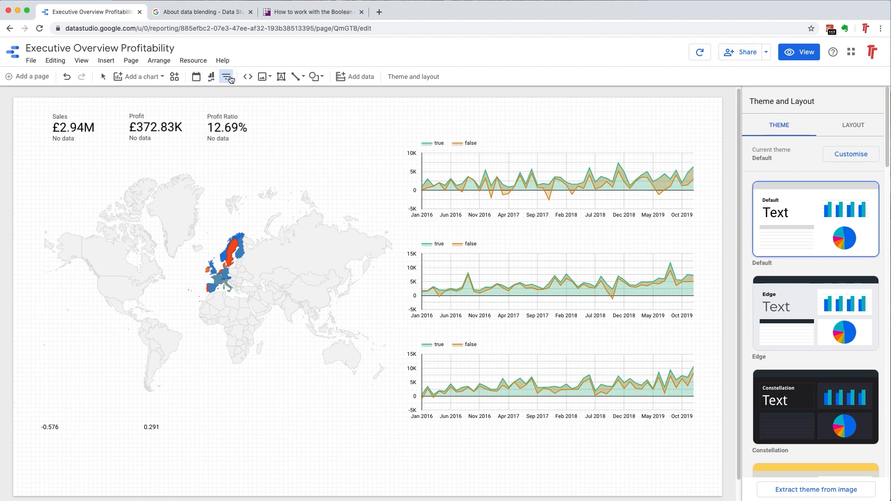
left_click(311, 111)
left_click(331, 110)
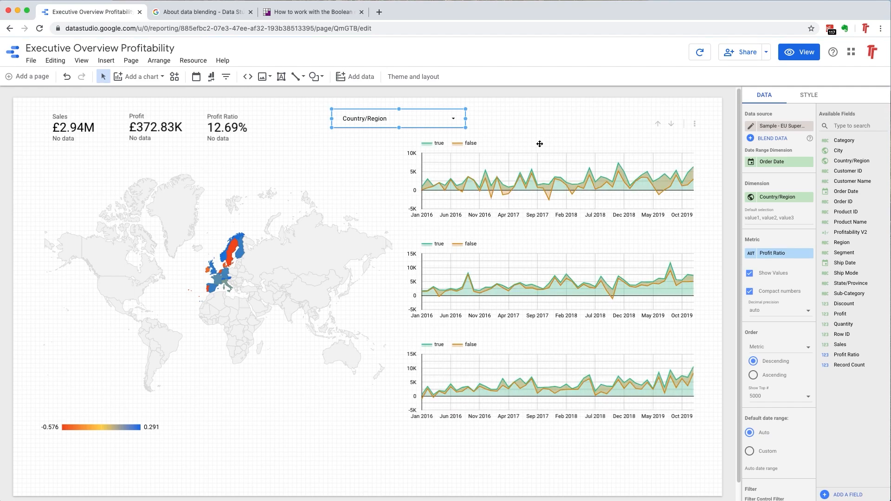
left_click_drag(388, 119, 346, 130)
left_click(524, 124)
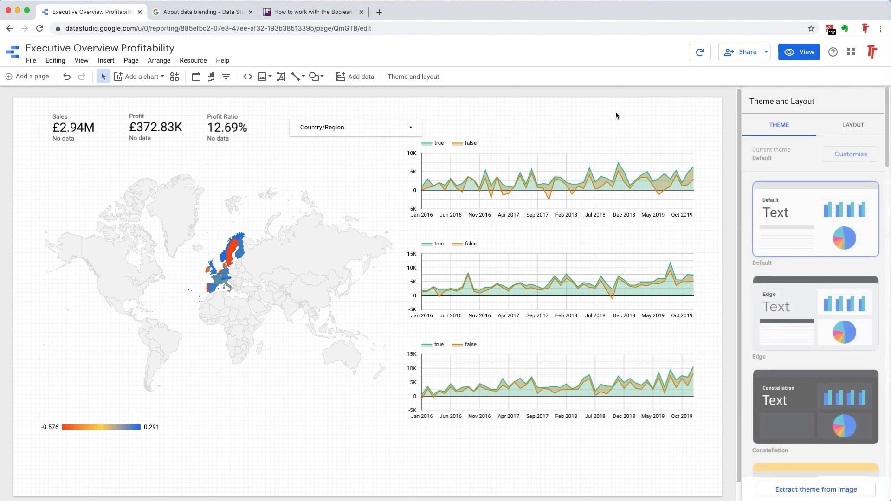
Preview the report in view mode, toggle Switzerland off and on in the Country/Region filter, and restrict the filter to France only
left_click(800, 52)
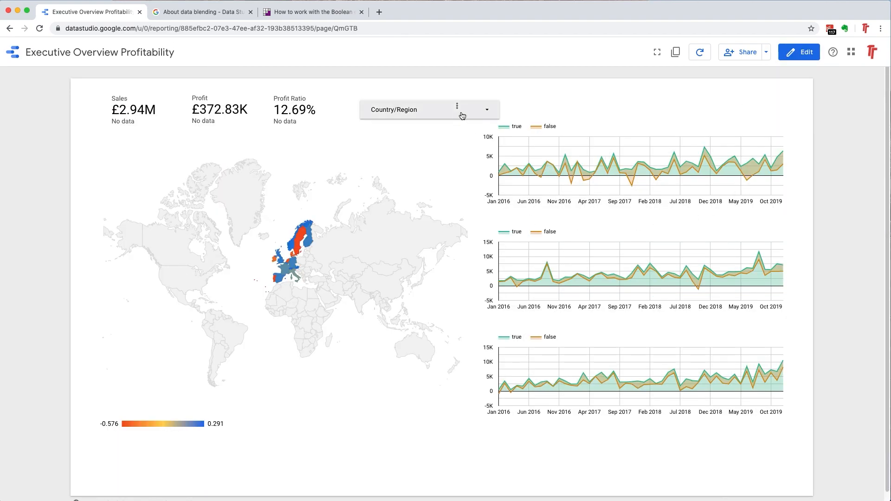
left_click(457, 109)
left_click(376, 143)
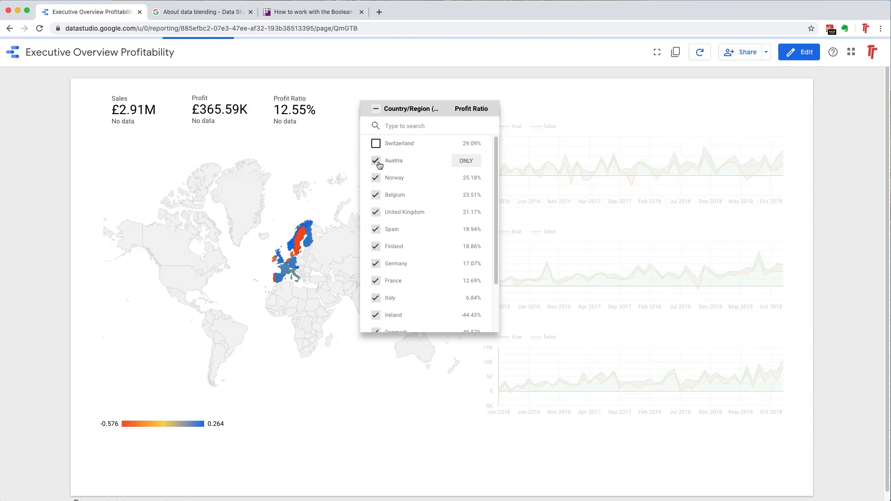
left_click(377, 144)
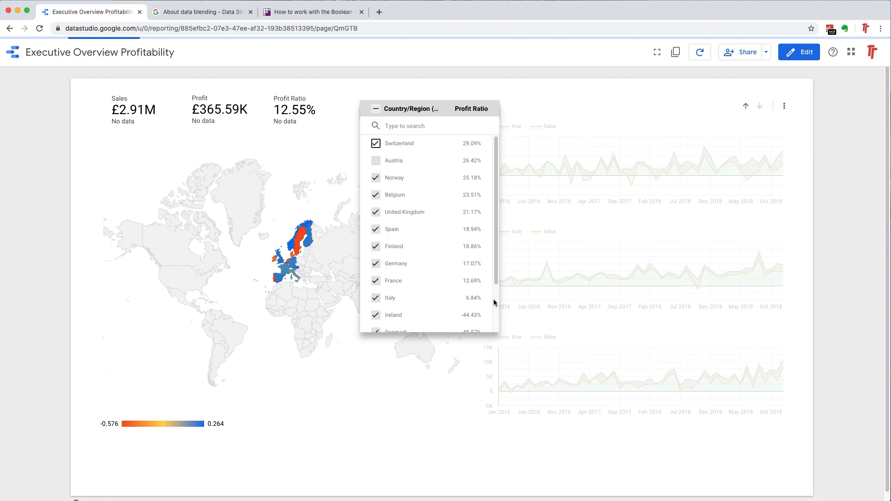
scroll(495, 303, "down", 3)
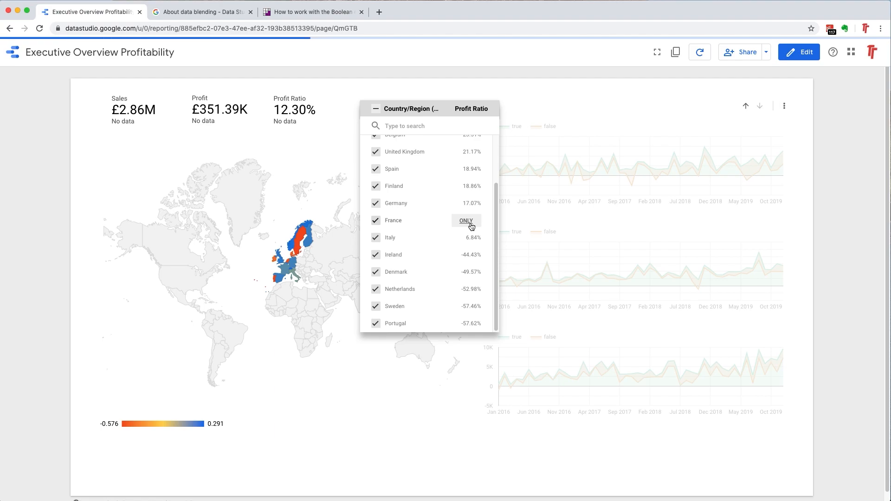
left_click(466, 221)
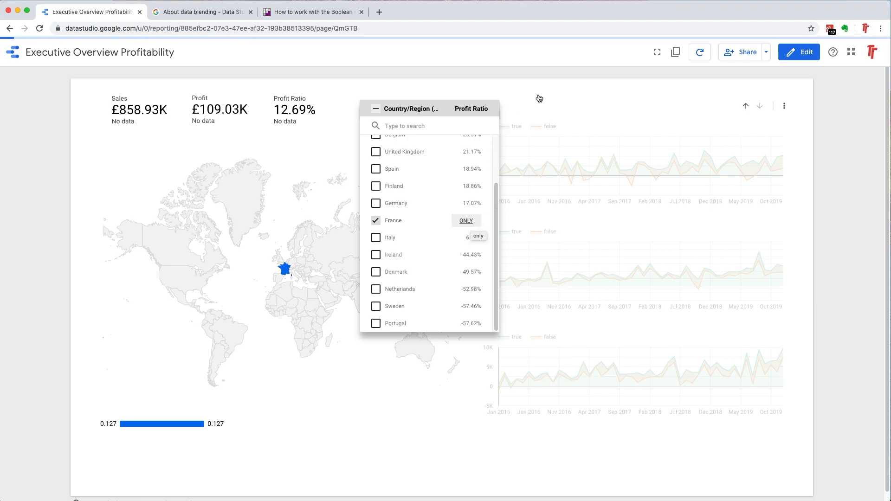
left_click(562, 97)
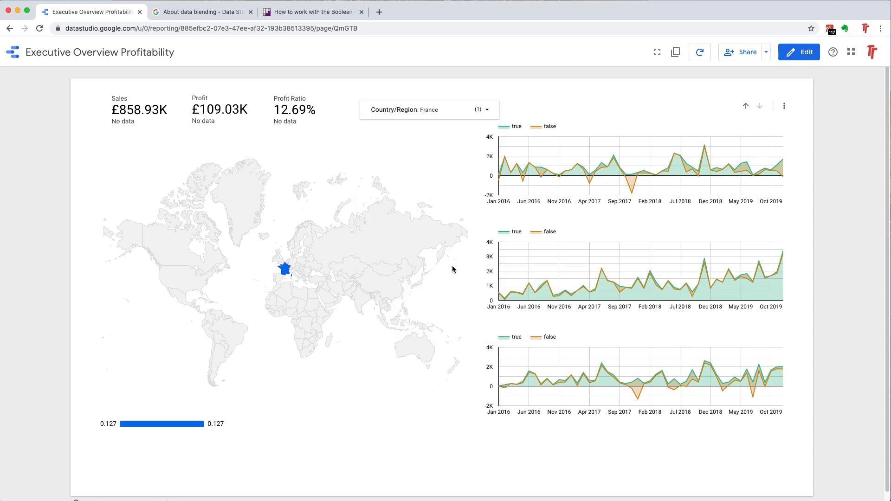
Switch the Country/Region filter's selection from France to Ireland only
left_click(491, 116)
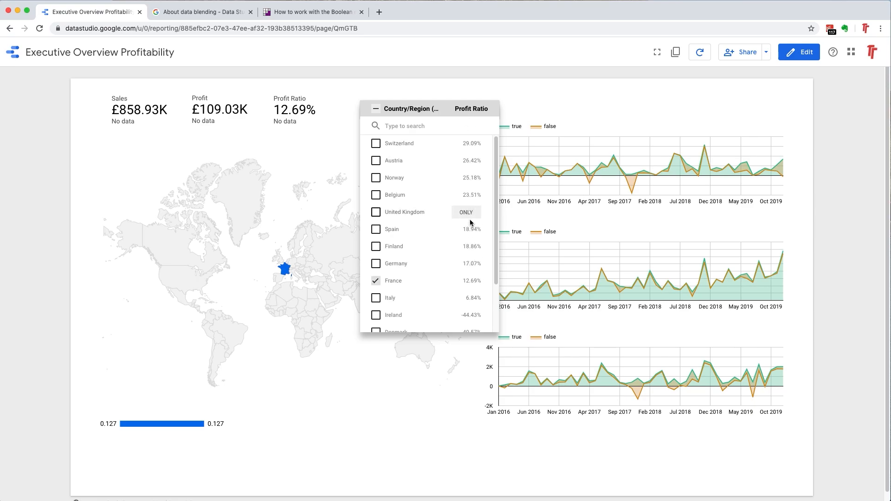
left_click(377, 316)
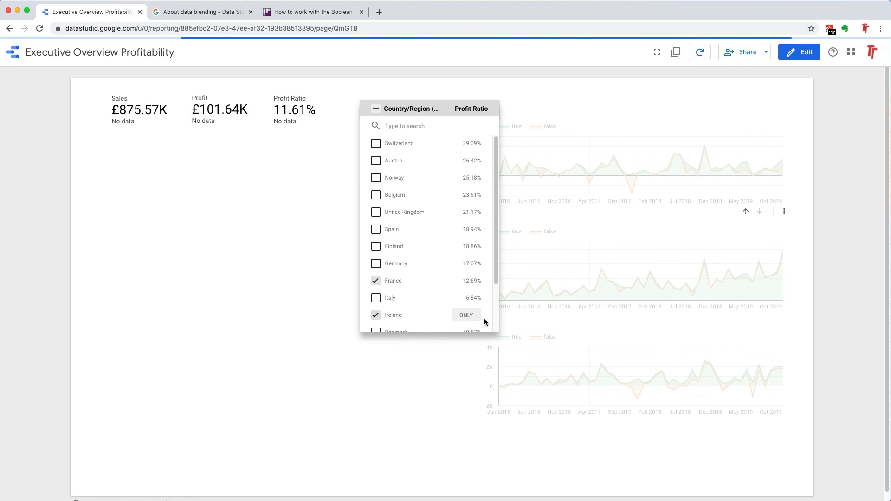
left_click(376, 281)
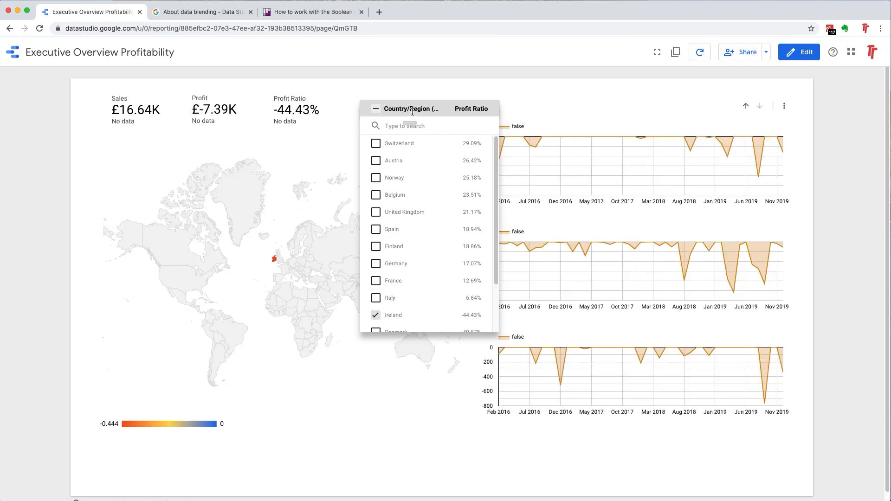
Reselect all countries in the Country/Region filter, try toggling the whole list, and close the filter
left_click(376, 109)
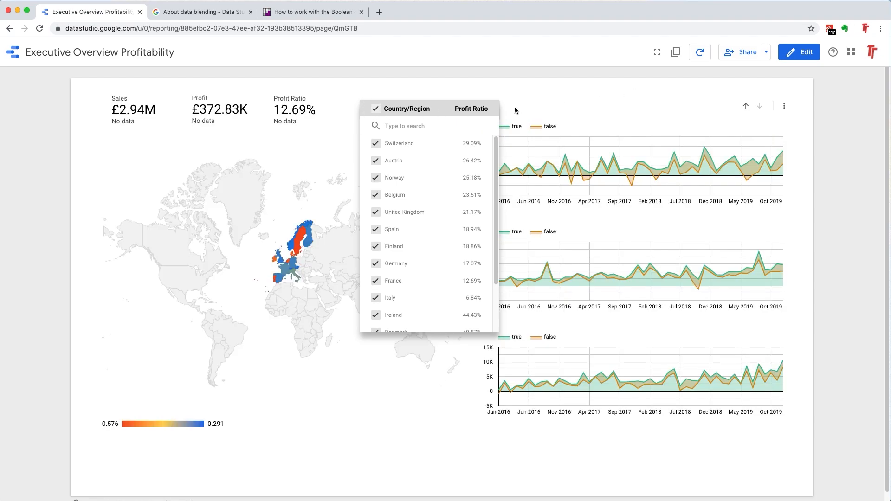
left_click(377, 111)
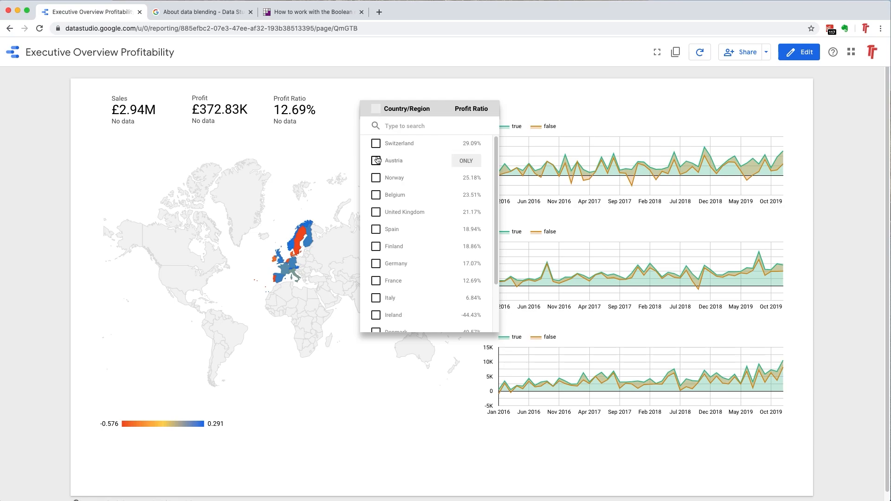
left_click(377, 110)
left_click(377, 111)
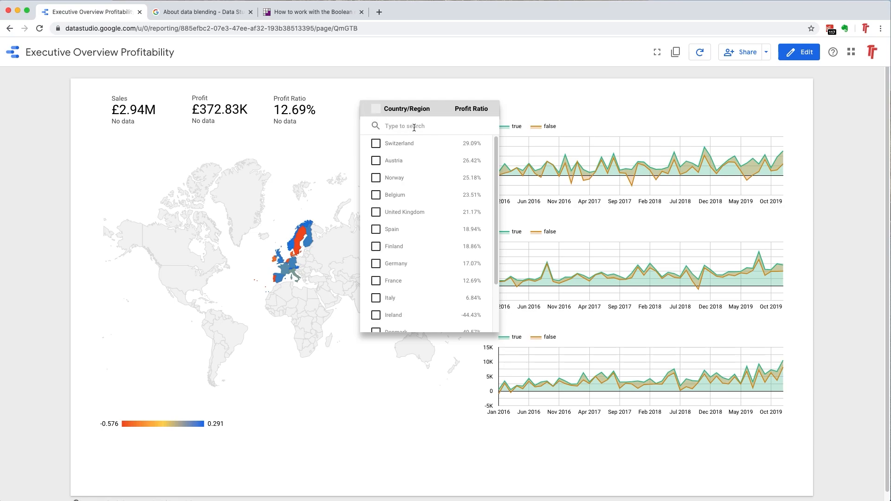
left_click(556, 104)
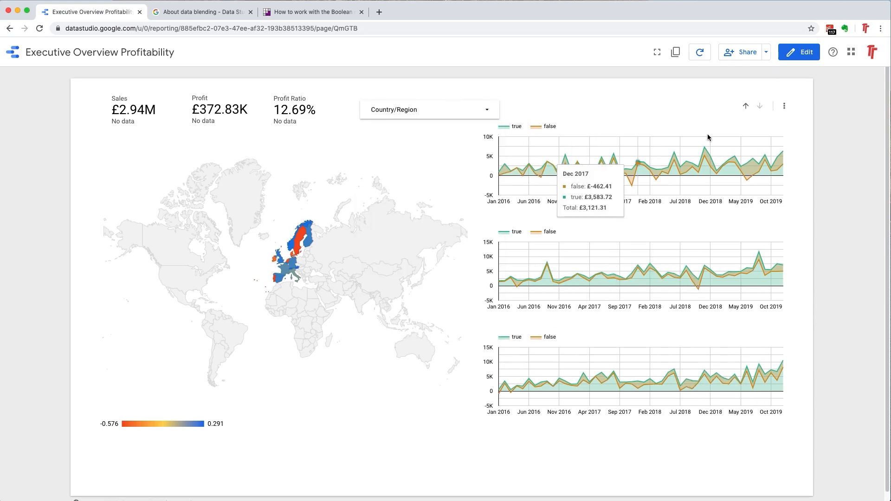
Switch to Tableau to check the Superstore dashboard's filters, and return to the Data Studio report
key("ctrl+Up")
left_click(420, 207)
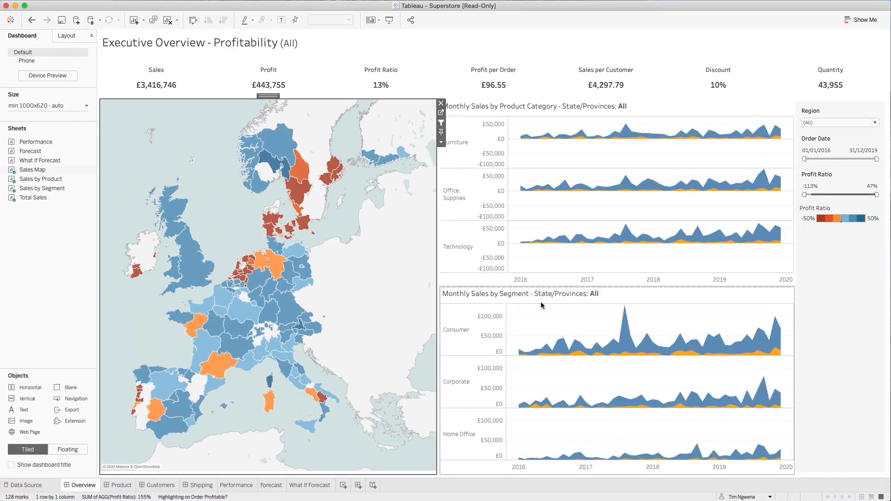
key("ctrl+Up")
left_click(368, 213)
Return to editing, add a Profitability V2 filter control above the area charts, and align the Country/Region control with it
left_click(804, 56)
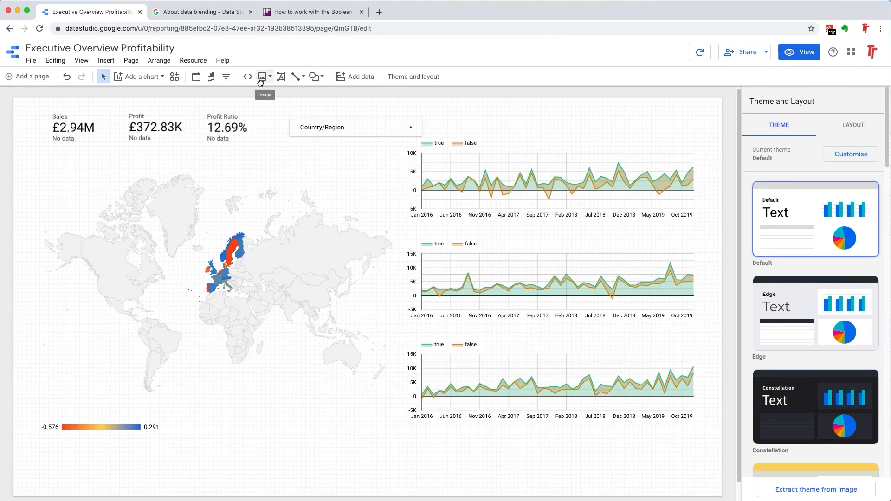
left_click(230, 77)
left_click(446, 109)
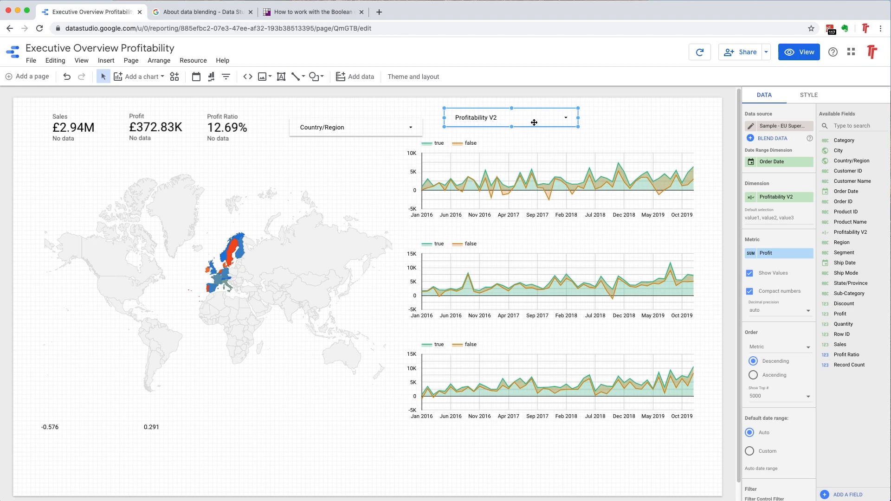
left_click(386, 131)
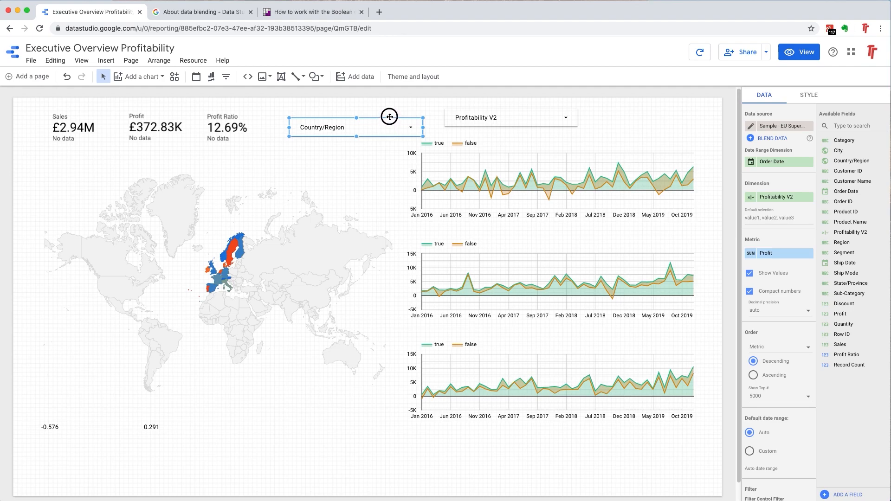
mouse_move(377, 120)
left_mouse_down()
mouse_move(400, 118)
mouse_move(382, 120)
left_mouse_up()
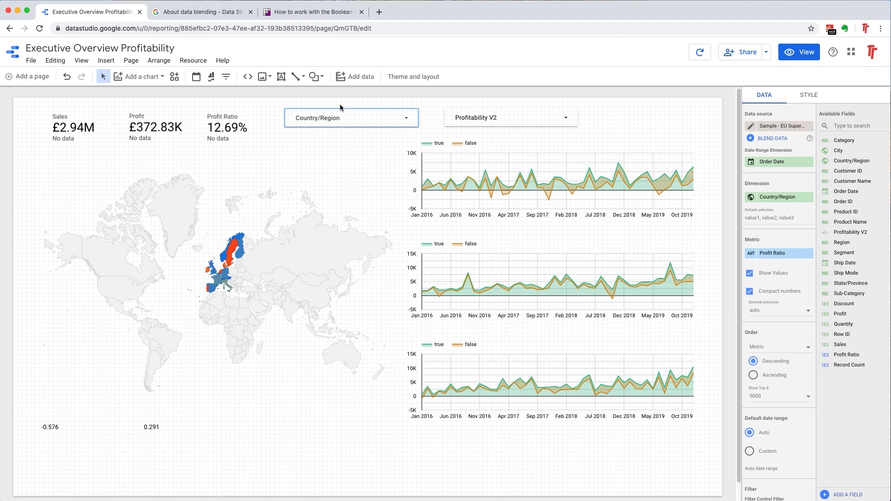
left_click(421, 120)
Add an Order Date filter control beside the Profitability V2 control and space the controls evenly in one row within the page
left_click(227, 80)
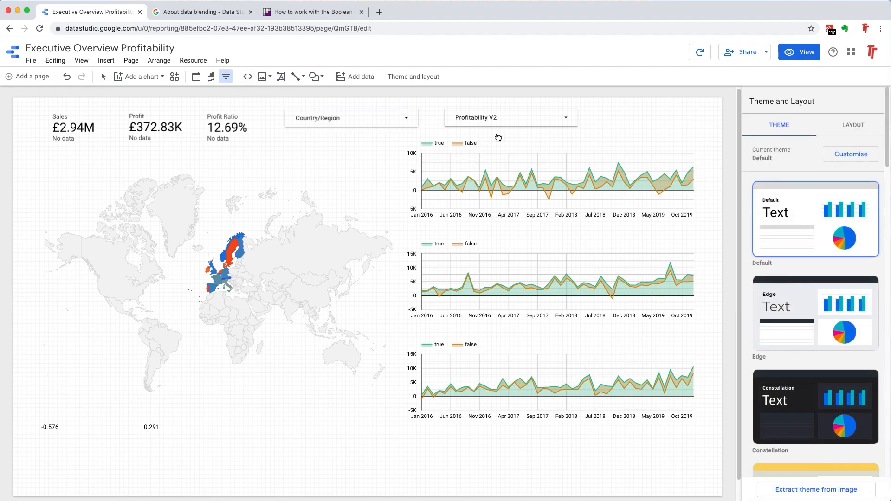
left_click(603, 115)
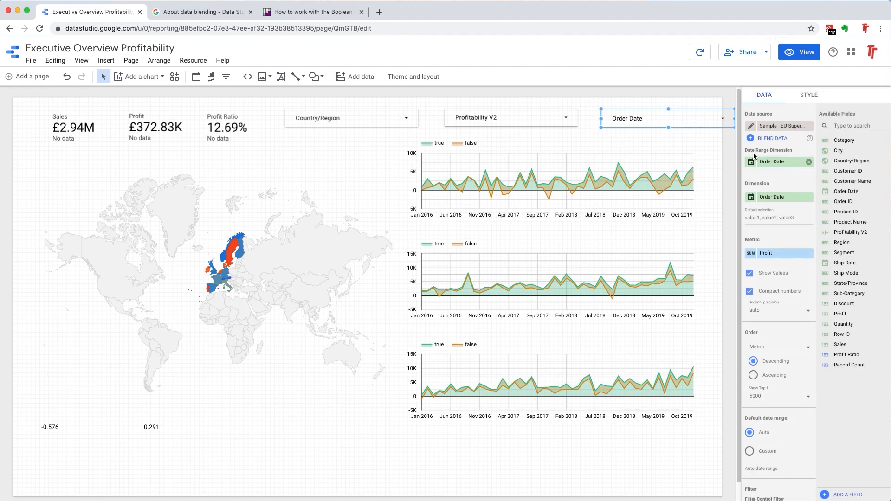
left_click_drag(618, 119, 598, 119)
left_click_drag(516, 116, 501, 117)
left_click_drag(623, 117, 611, 119)
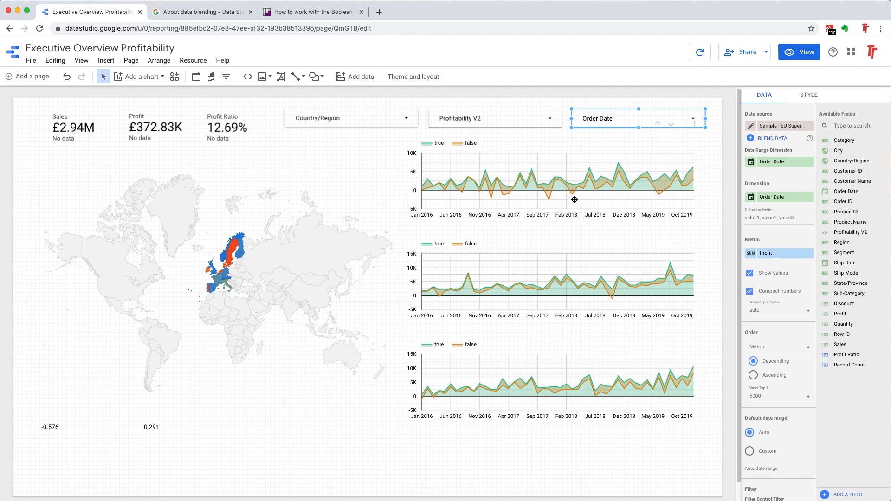
Preview the report, view the value lists of the Profitability V2 and Order Date filters, and return to editing
left_click(802, 55)
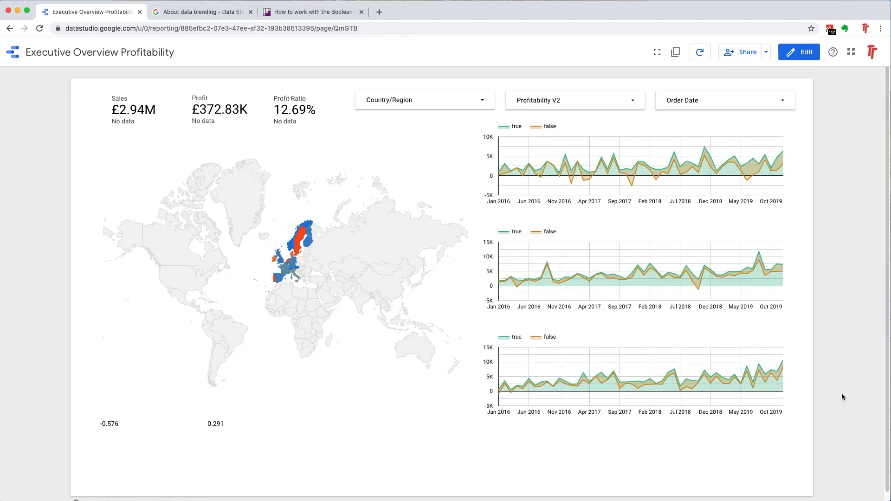
left_click(634, 100)
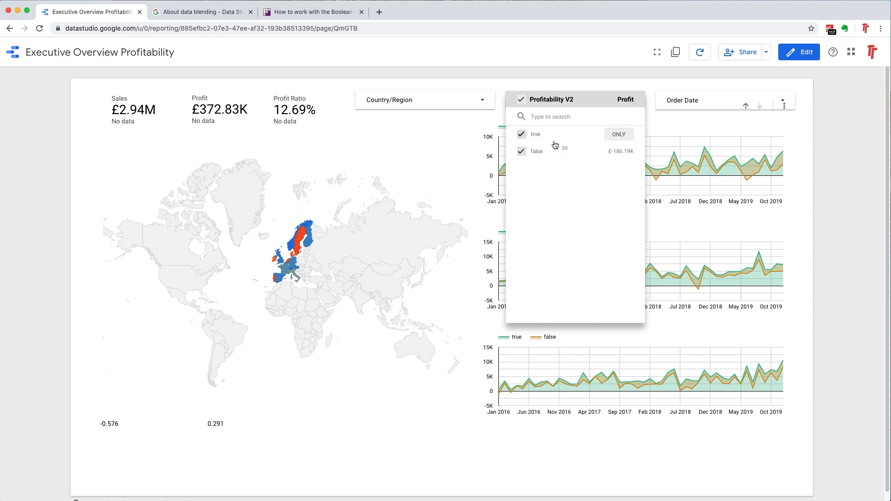
left_click(722, 103)
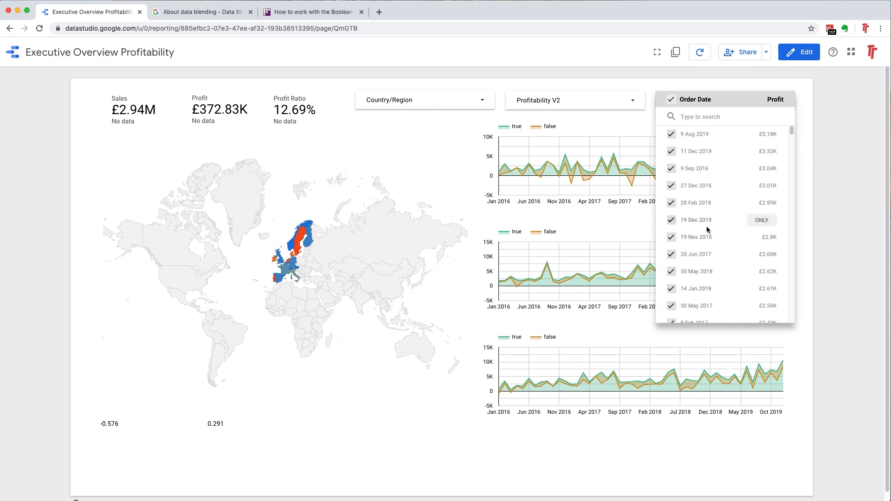
left_click_drag(792, 133, 804, 106)
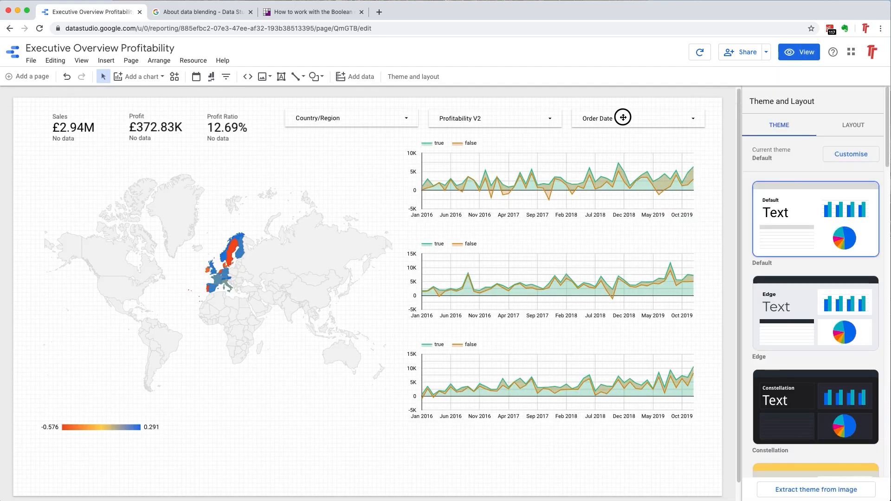
Examine the Order Date control's style and data settings and its available filters for a way to change how dates are selected
left_click(623, 118)
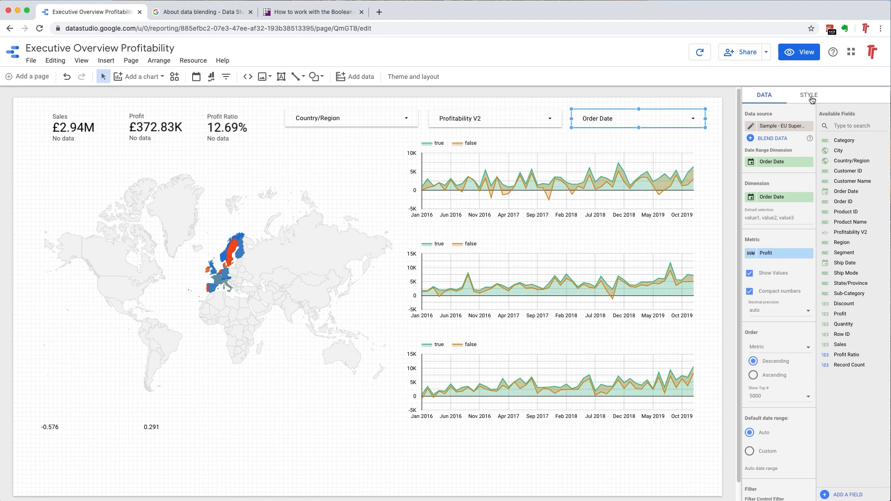
left_click(811, 98)
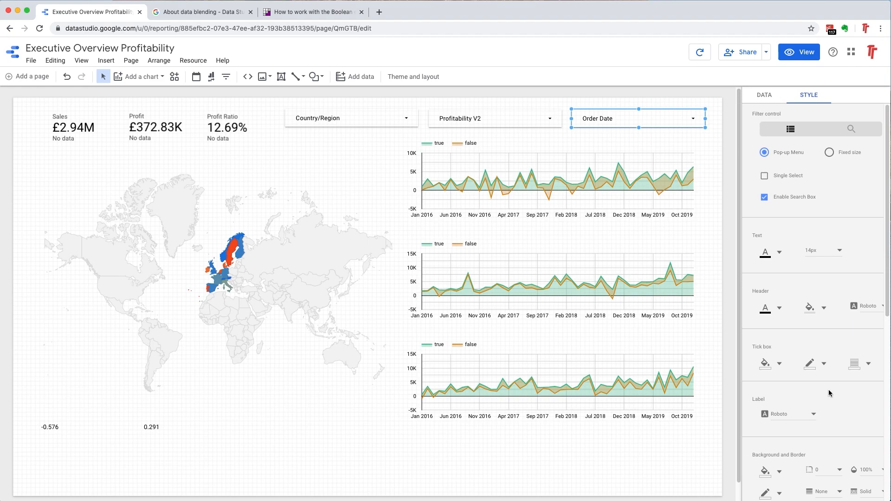
scroll(829, 393, "down", 3)
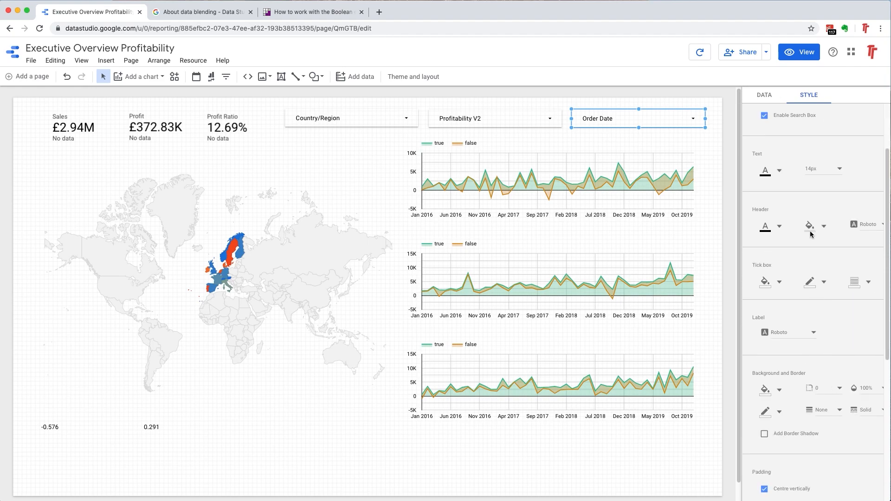
left_click(766, 100)
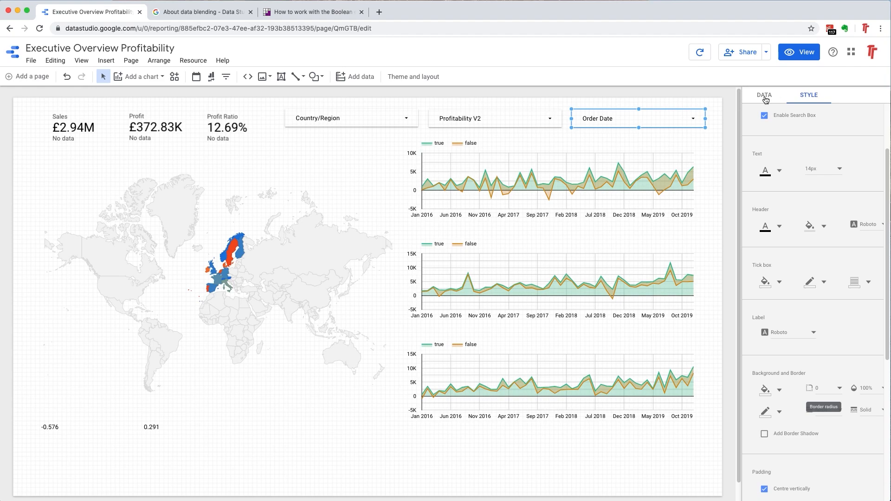
left_click(766, 100)
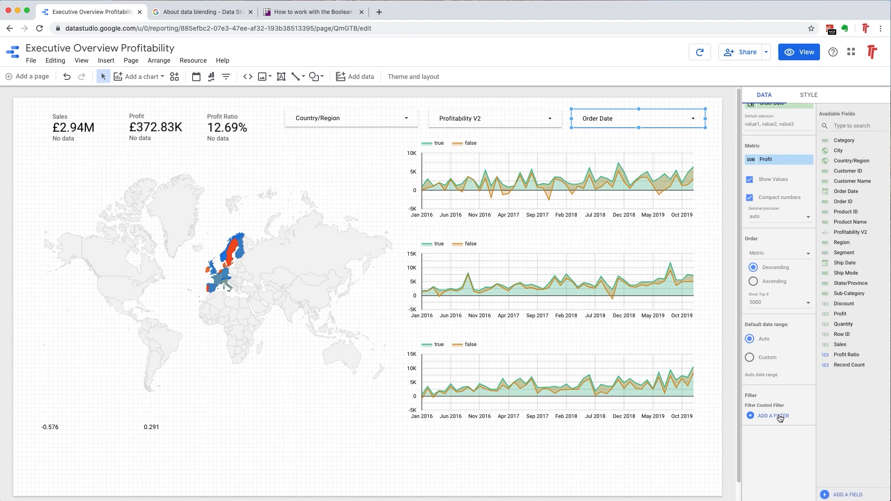
scroll(784, 316, "up", 2)
scroll(778, 282, "up", 1)
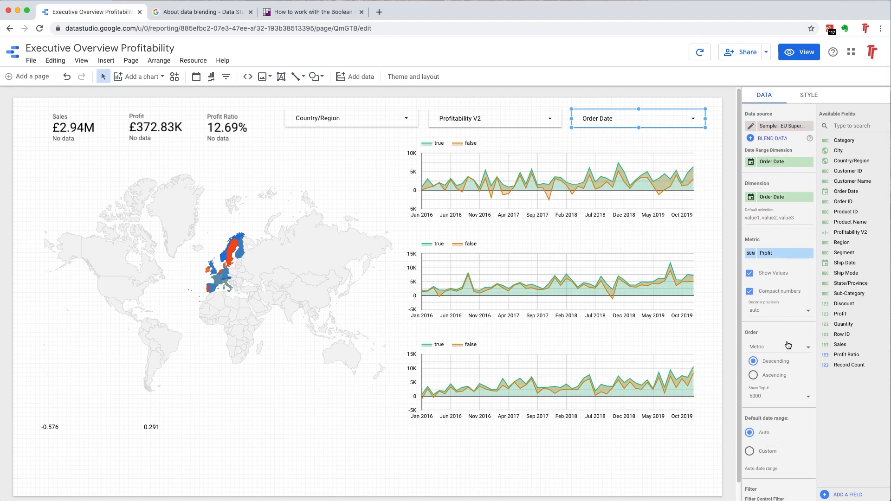
scroll(792, 329, "down", 3)
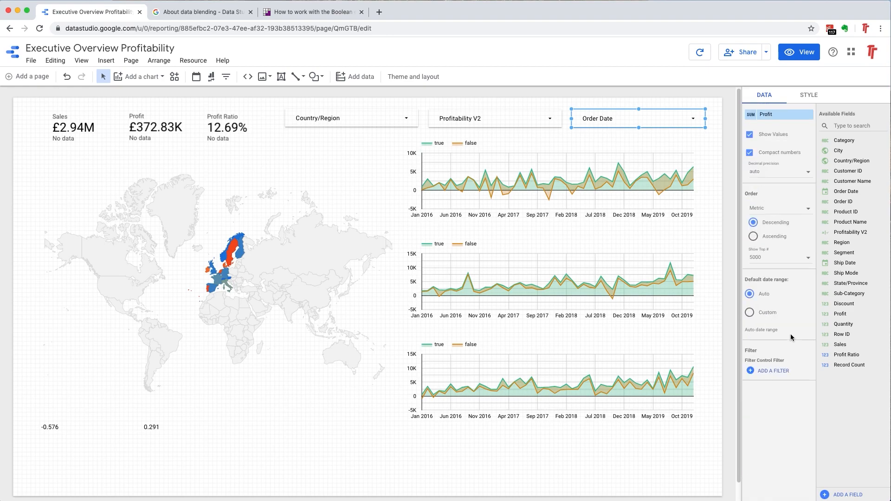
left_click(775, 372)
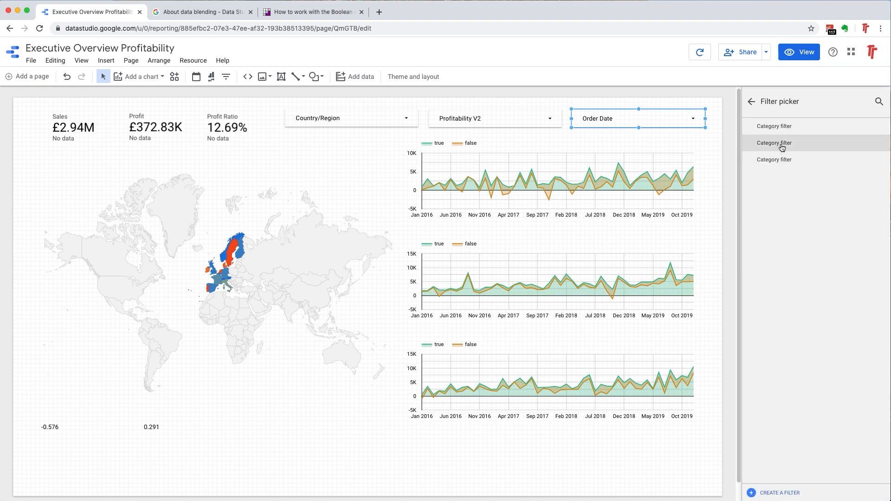
left_click(752, 102)
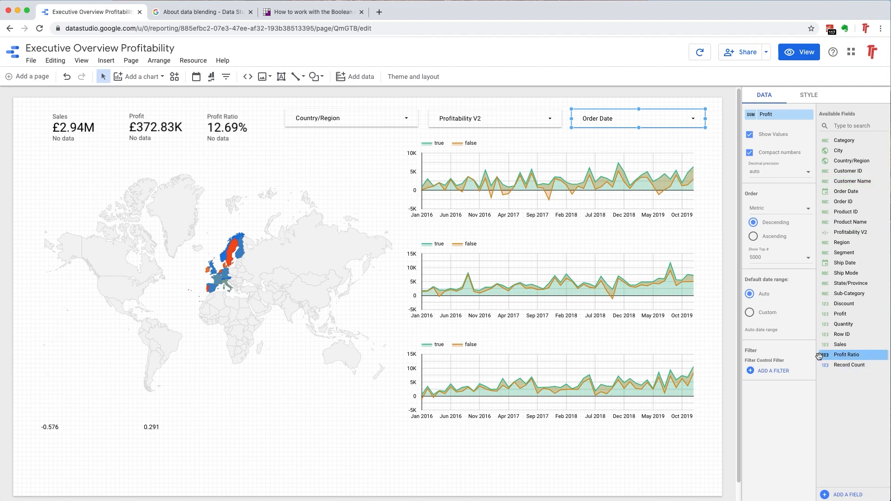
scroll(812, 358, "up", 3)
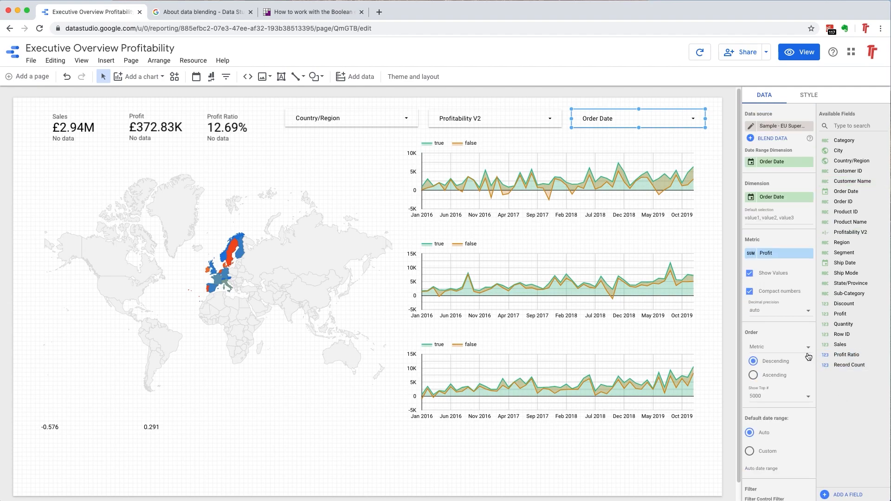
Check the decimal precision and top-number options available for the Order Date control
left_click(786, 312)
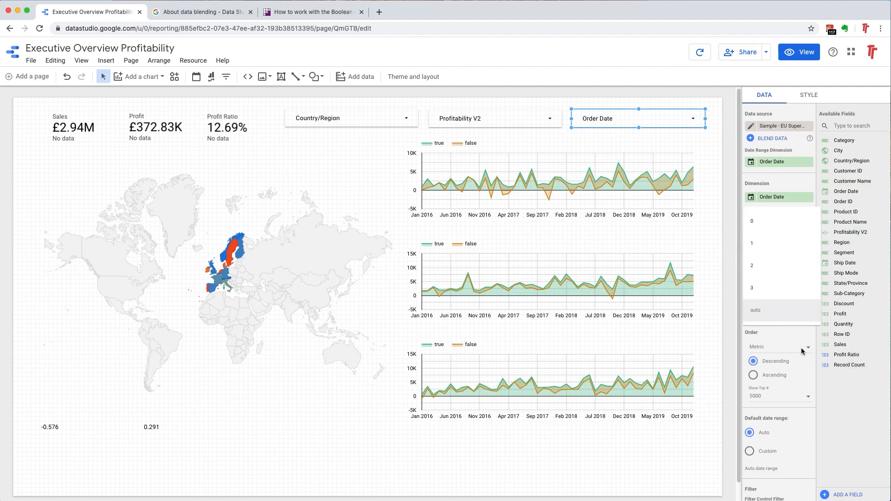
left_click(811, 384)
left_click(810, 398)
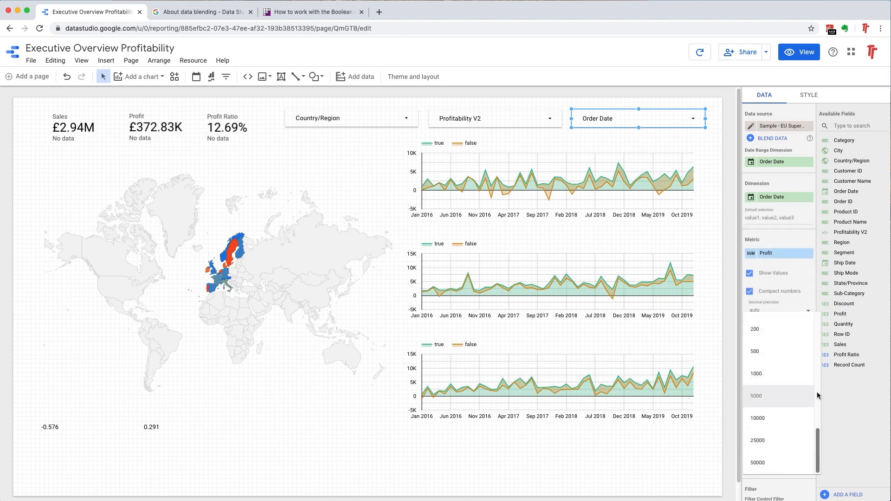
left_click(855, 399)
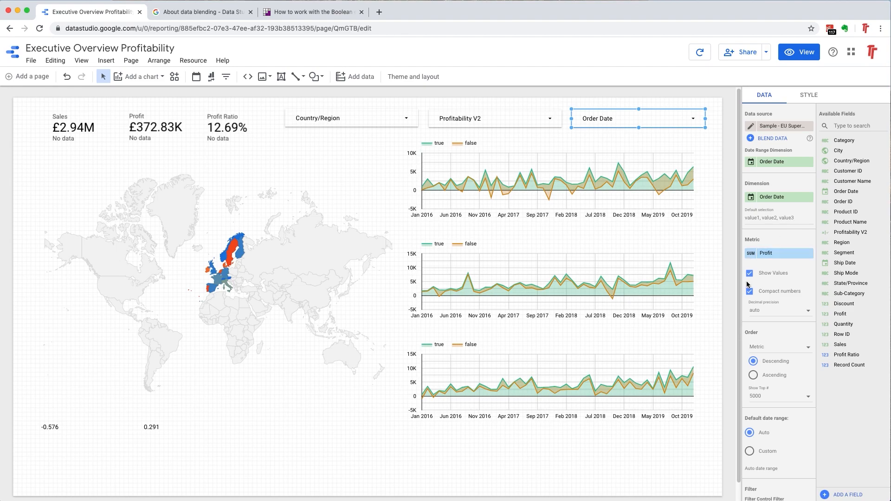
Examine all style settings of the Order Date control alongside its data settings, and leave the control unselected
left_click(807, 95)
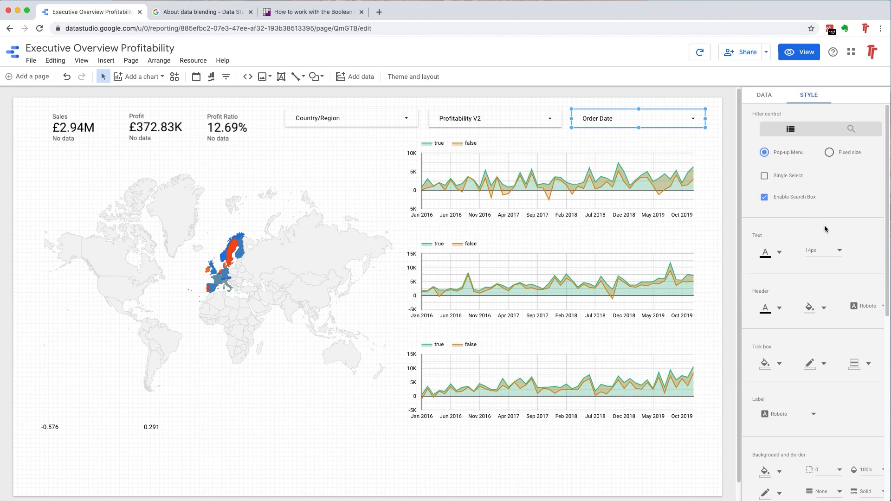
left_click(764, 95)
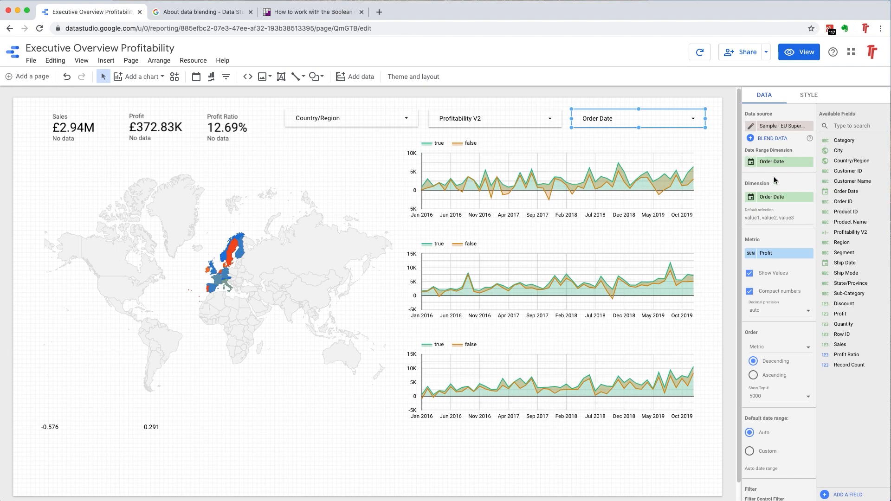
left_click(808, 95)
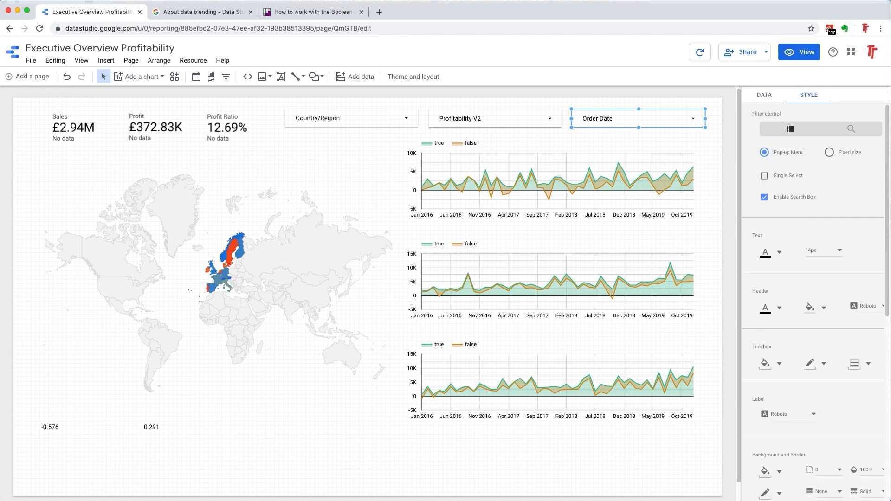
scroll(821, 334, "down", 1)
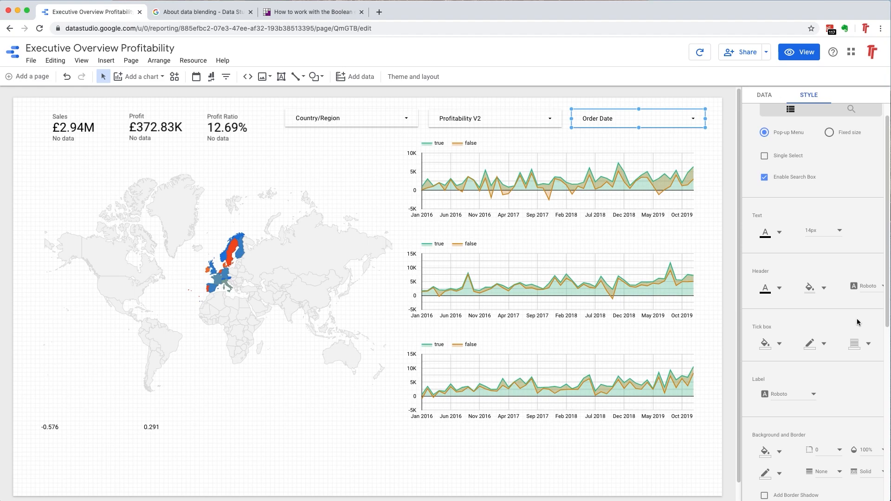
scroll(858, 322, "down", 5)
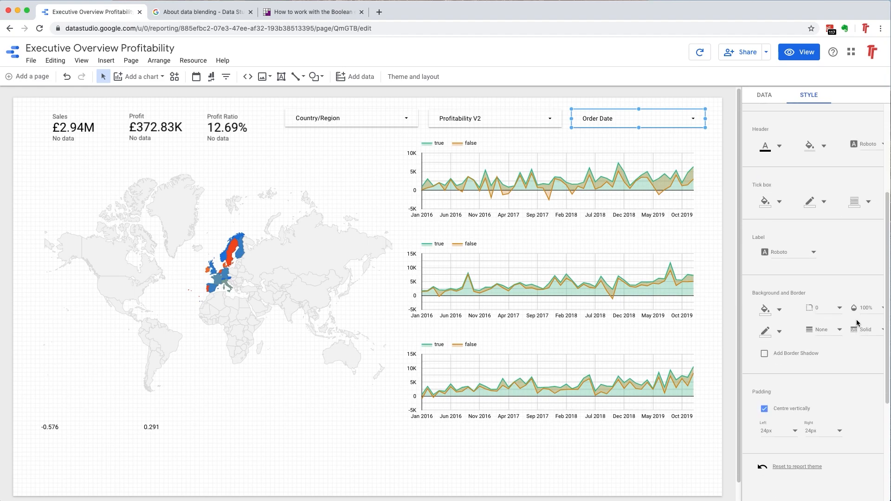
scroll(857, 322, "down", 2)
scroll(857, 322, "down", 5)
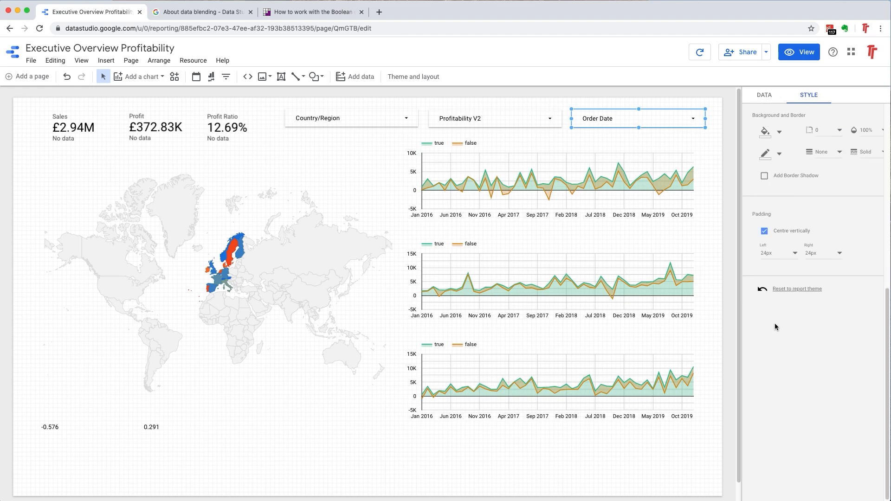
scroll(757, 331, "up", 8)
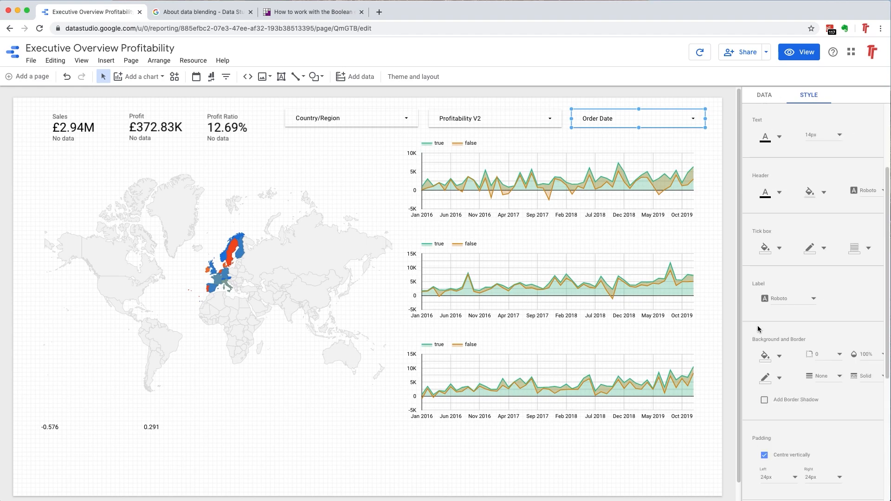
left_click(763, 96)
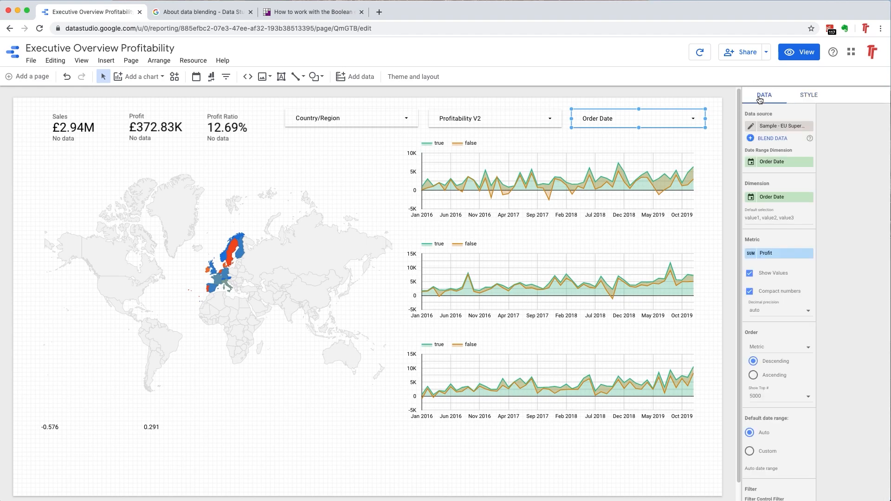
left_click(729, 124)
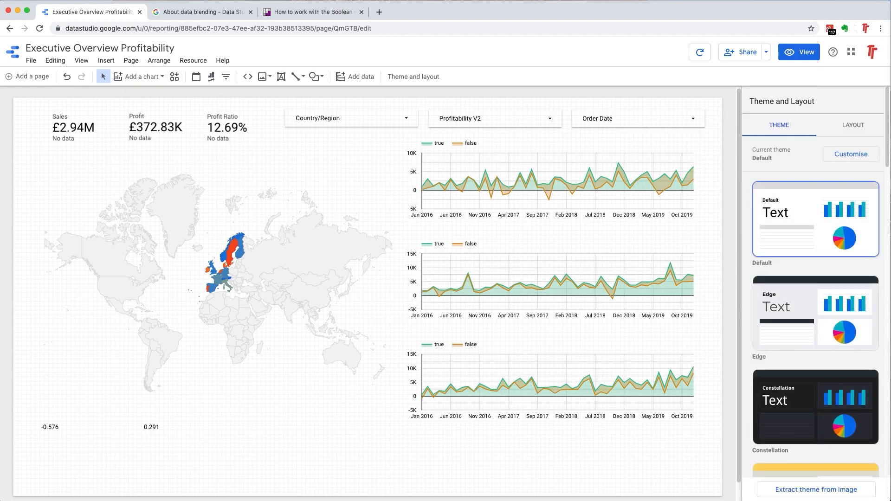
Preview the report and inspect its area charts, scorecards and filter controls
left_click(794, 57)
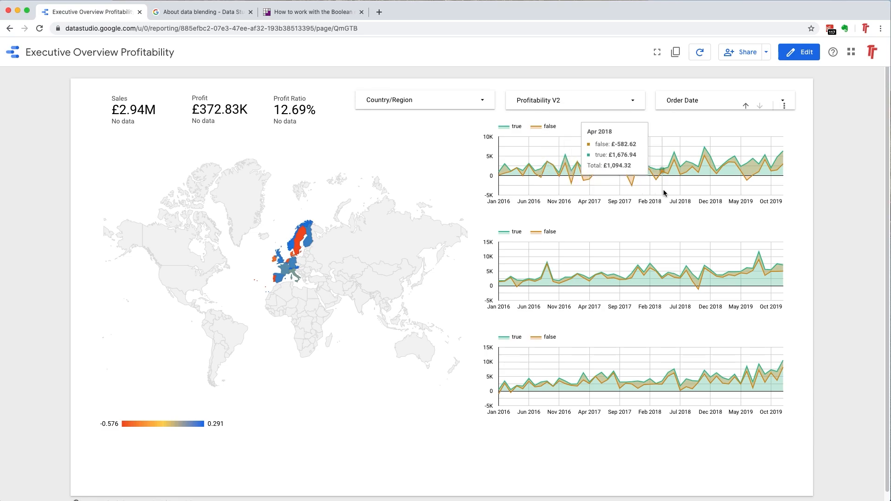
scroll(673, 199, "down", 1)
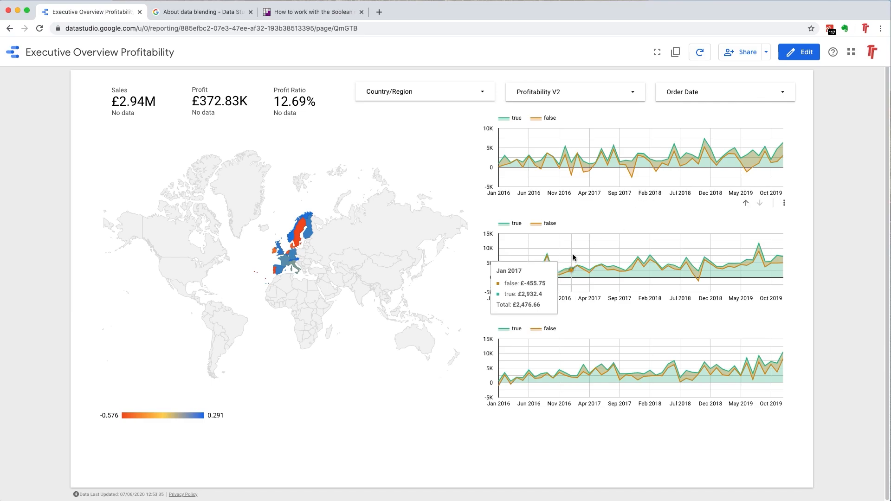
scroll(464, 277, "up", 1)
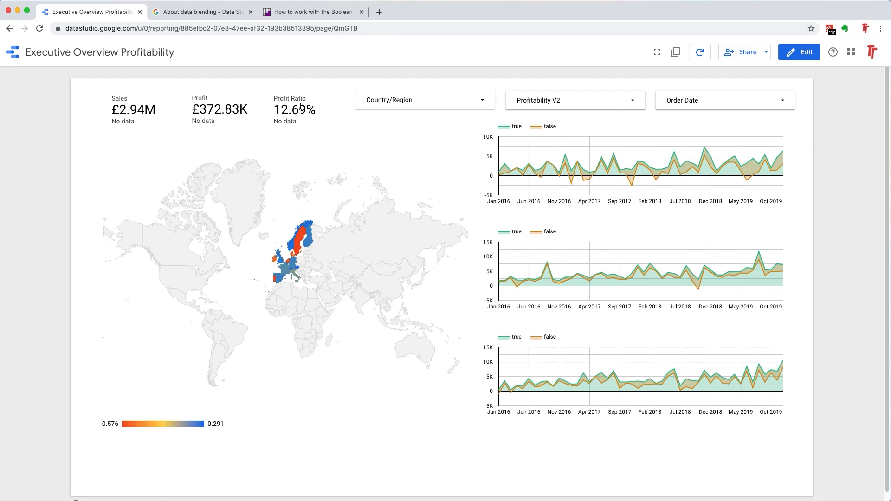
Switch to the Tableau Superstore Overview dashboard, compare it with the report, and return to the Data Studio preview
key("ctrl+Up")
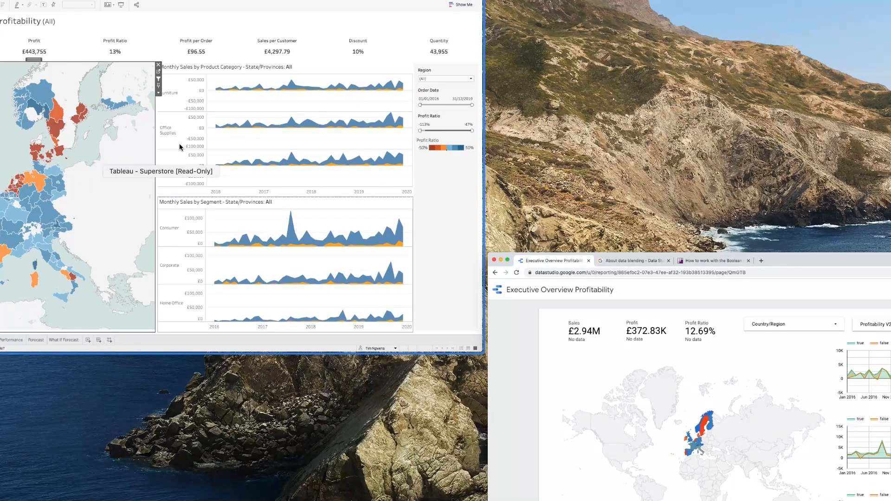
left_click(182, 145)
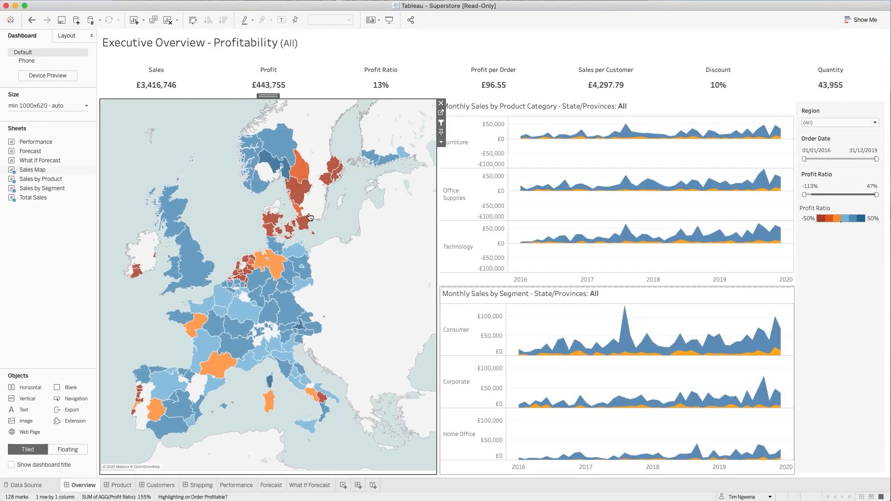
left_click(51, 258)
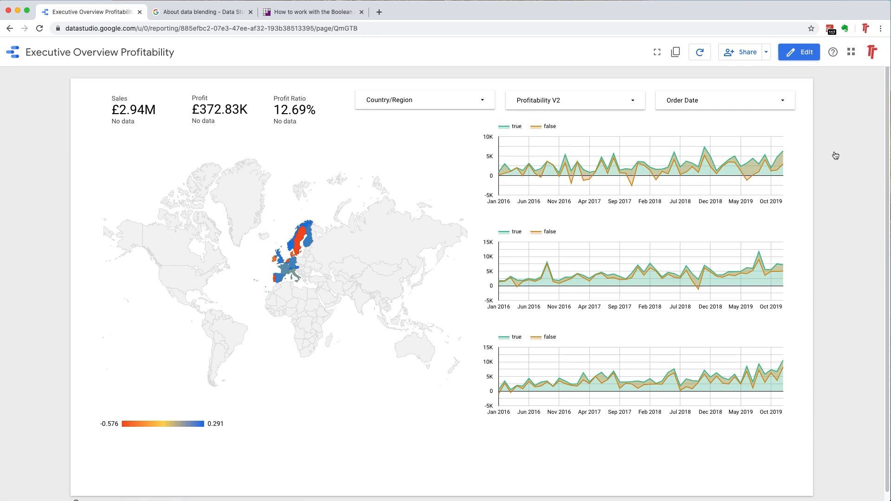
Return to editing, apply the Constellation theme to the report, and shorten the geo map from its upper edge to clear the scorecards
left_click(804, 52)
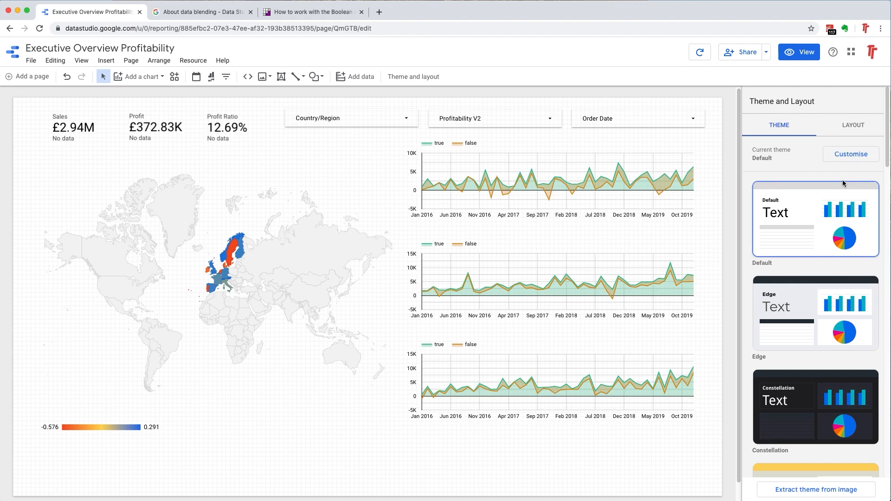
left_click(800, 398)
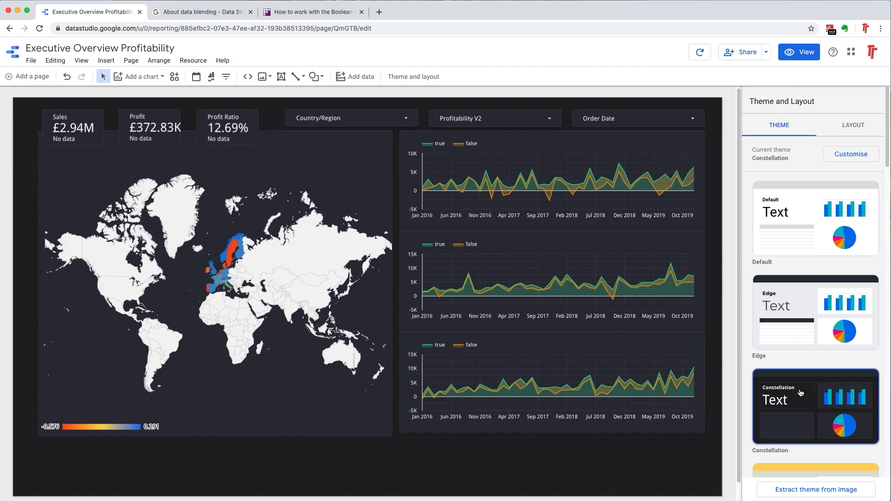
left_click(300, 164)
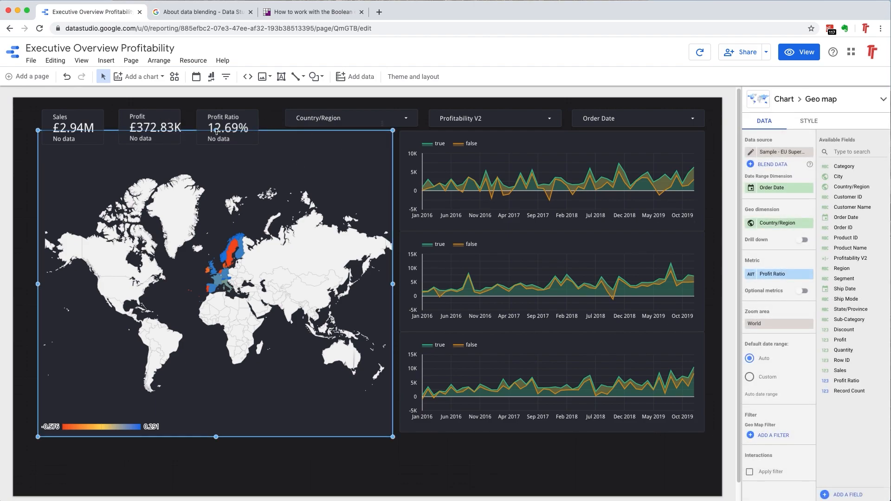
left_click_drag(217, 132, 217, 150)
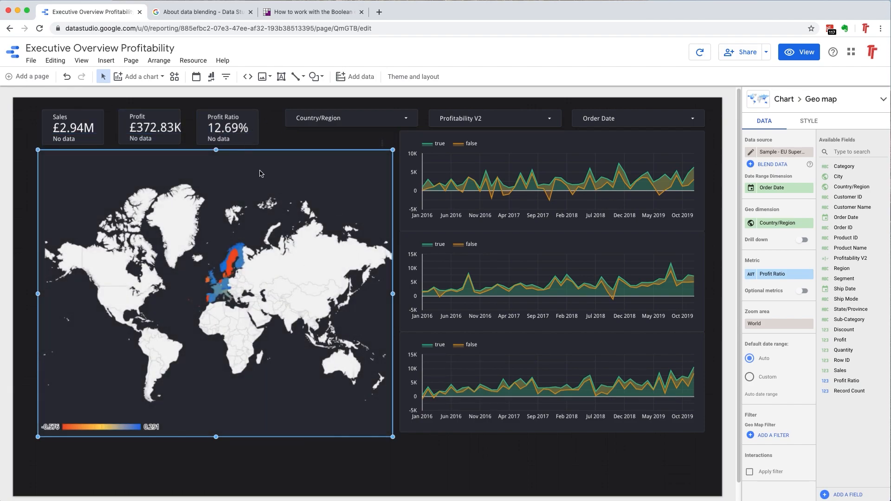
Reposition the lowest area chart slightly down from the middle chart, leaving a small gap between them
left_click(520, 150)
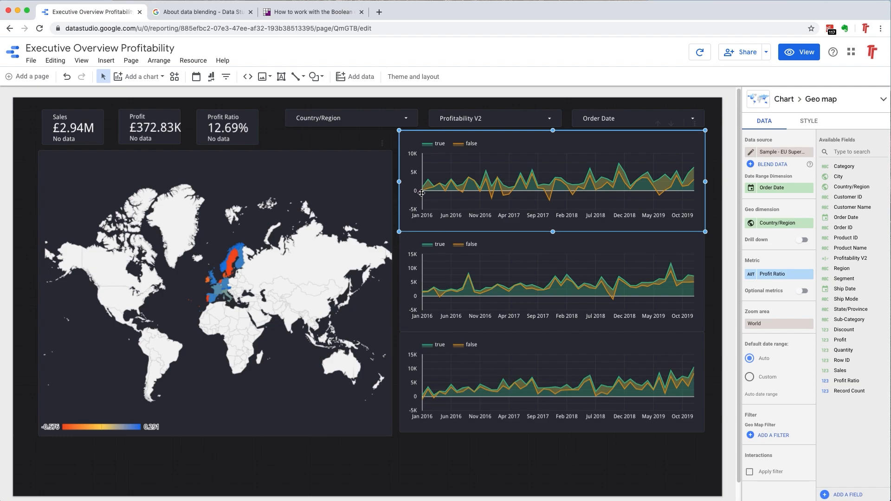
left_click(500, 368)
left_click_drag(503, 369, 506, 362)
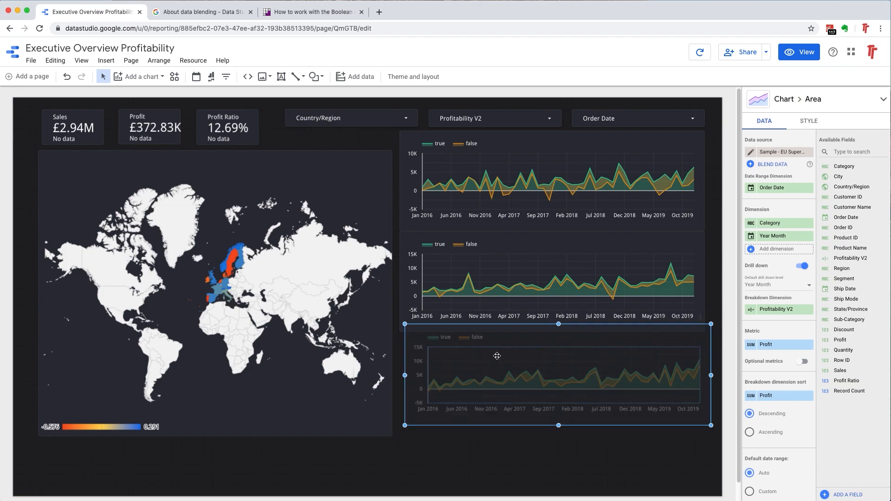
mouse_move(498, 356)
left_mouse_down()
mouse_move(493, 362)
mouse_move(511, 354)
left_mouse_up()
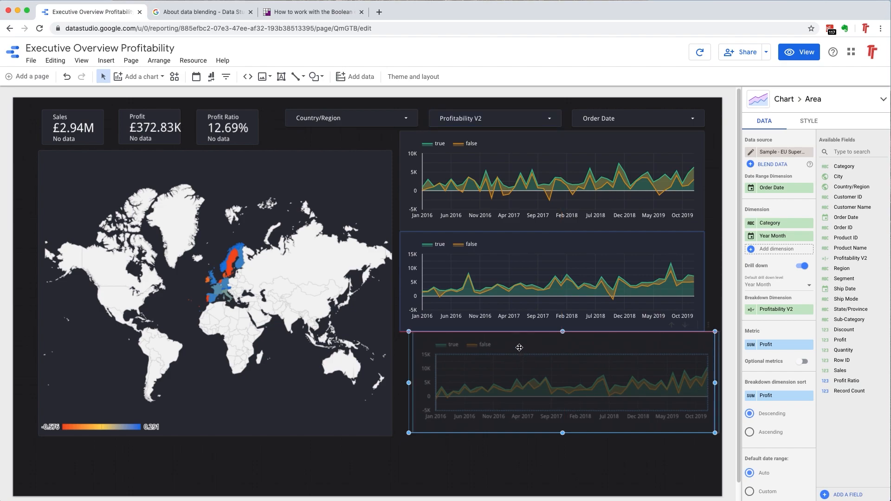
left_click_drag(522, 347, 514, 358)
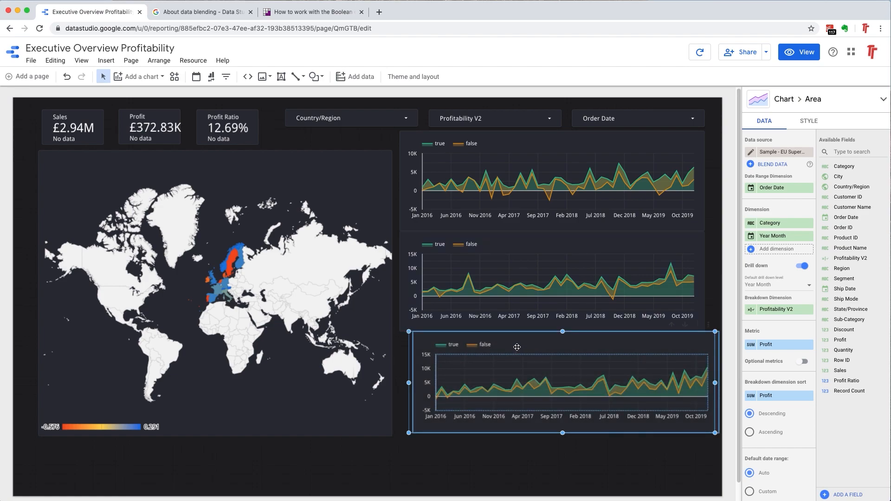
left_click_drag(518, 342, 509, 354)
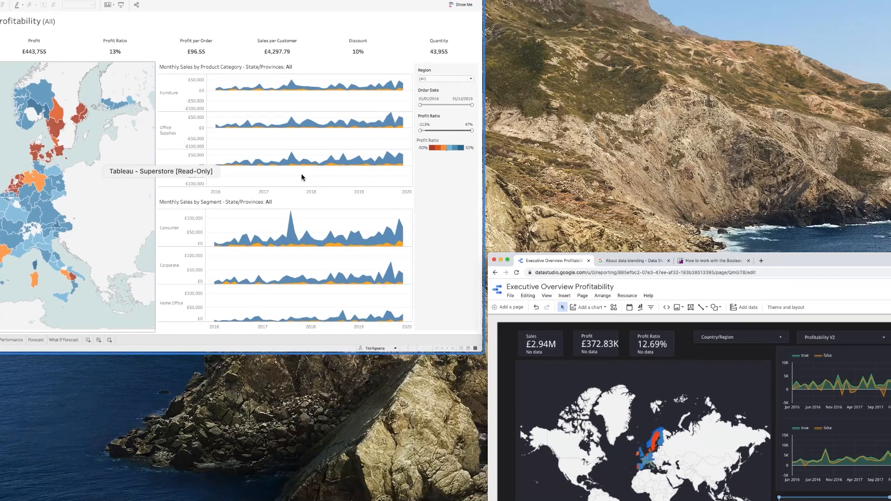
View Tableau's Superstore Overview dashboard once more as the layout reference and return to the Data Studio report
left_click(302, 174)
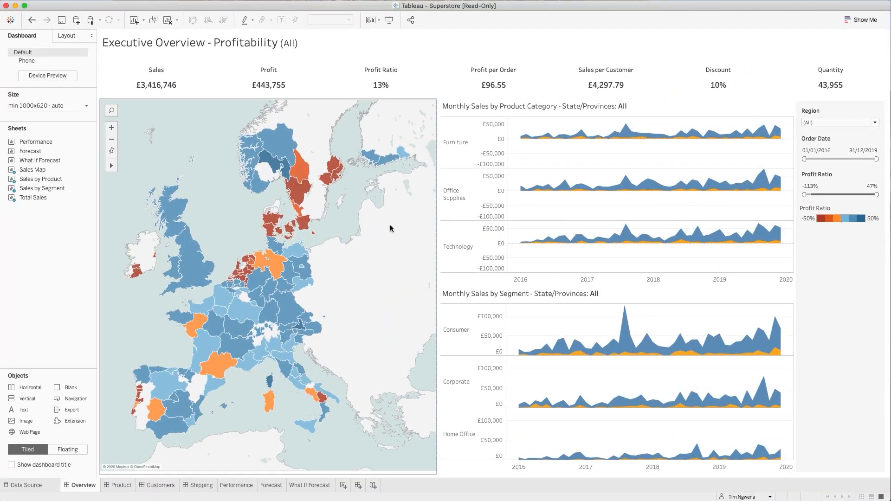
key("ctrl+Up")
left_click(336, 223)
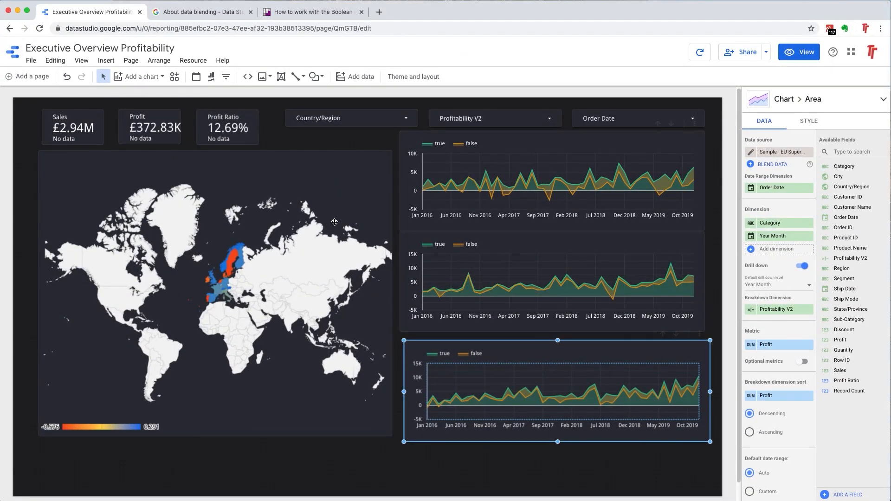